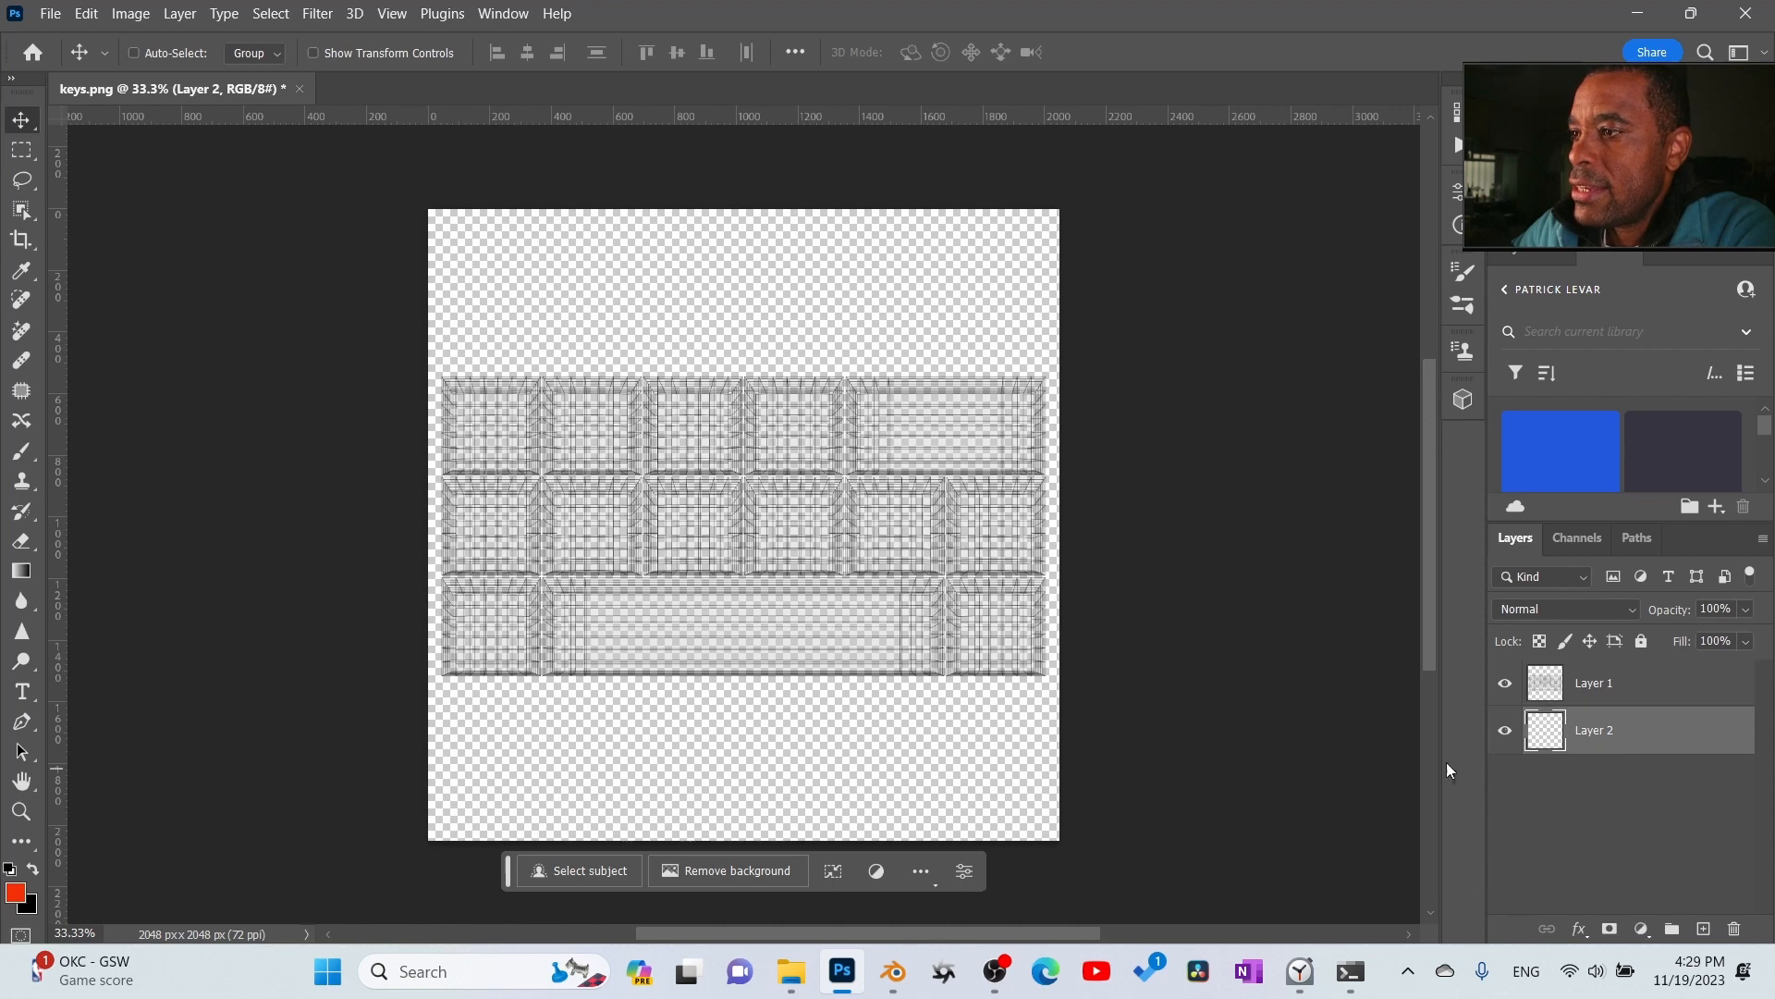
- Reset the colours to their defaults and fill Layer 2 with black behind the key wireframe
click(51, 14)
click(1261, 279)
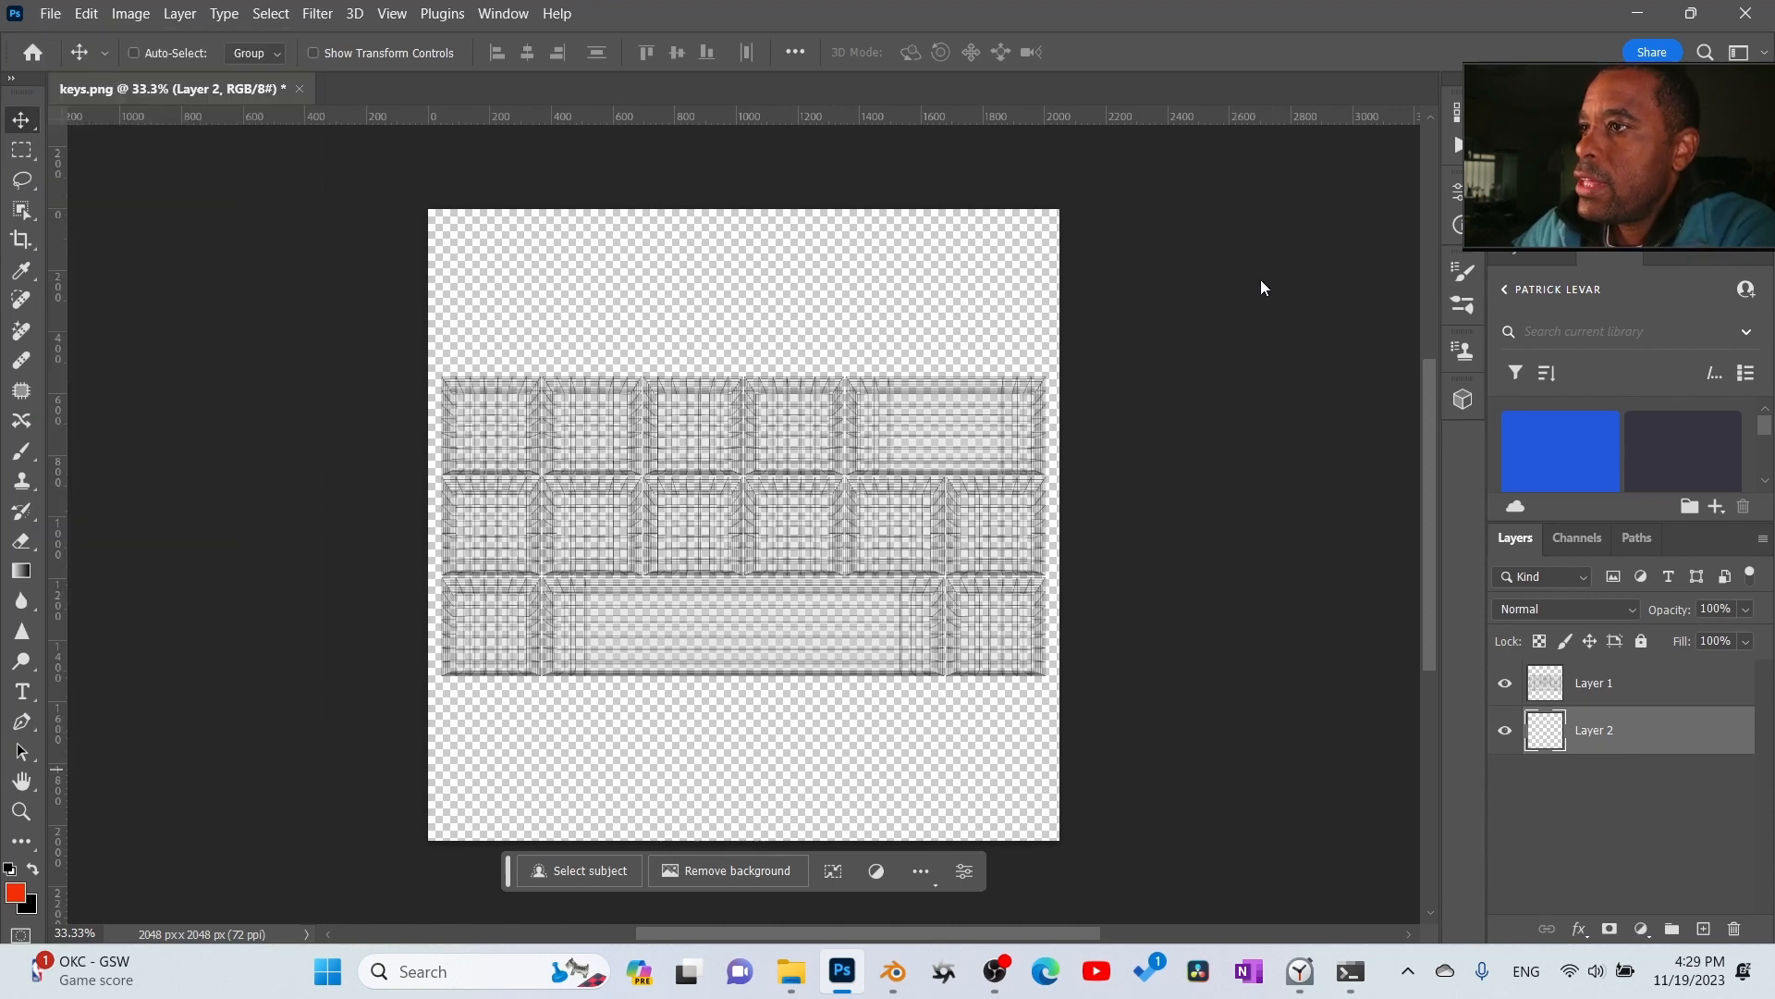
key(d)
key(alt+BackSpace)
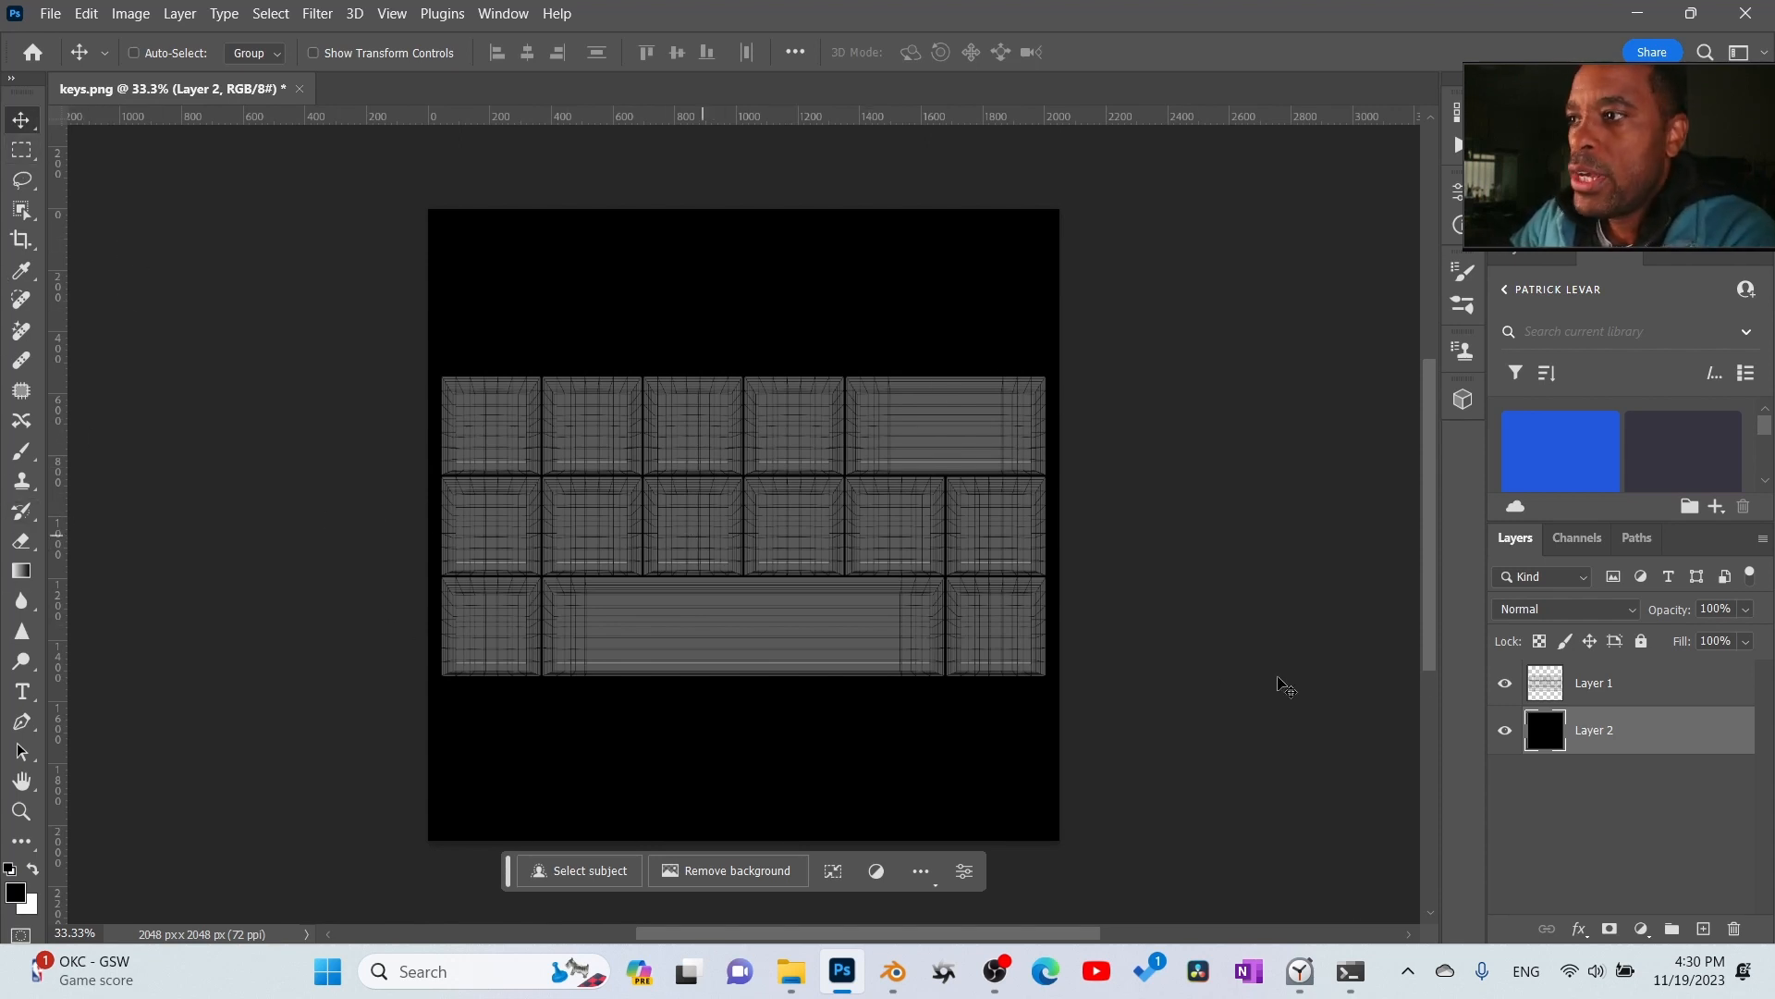
- Add a new layer above Layer 1 and create a Hanson Bold 150 pt placeholder text box on the upper row's first key
key(ctrl+shift+alt+n)
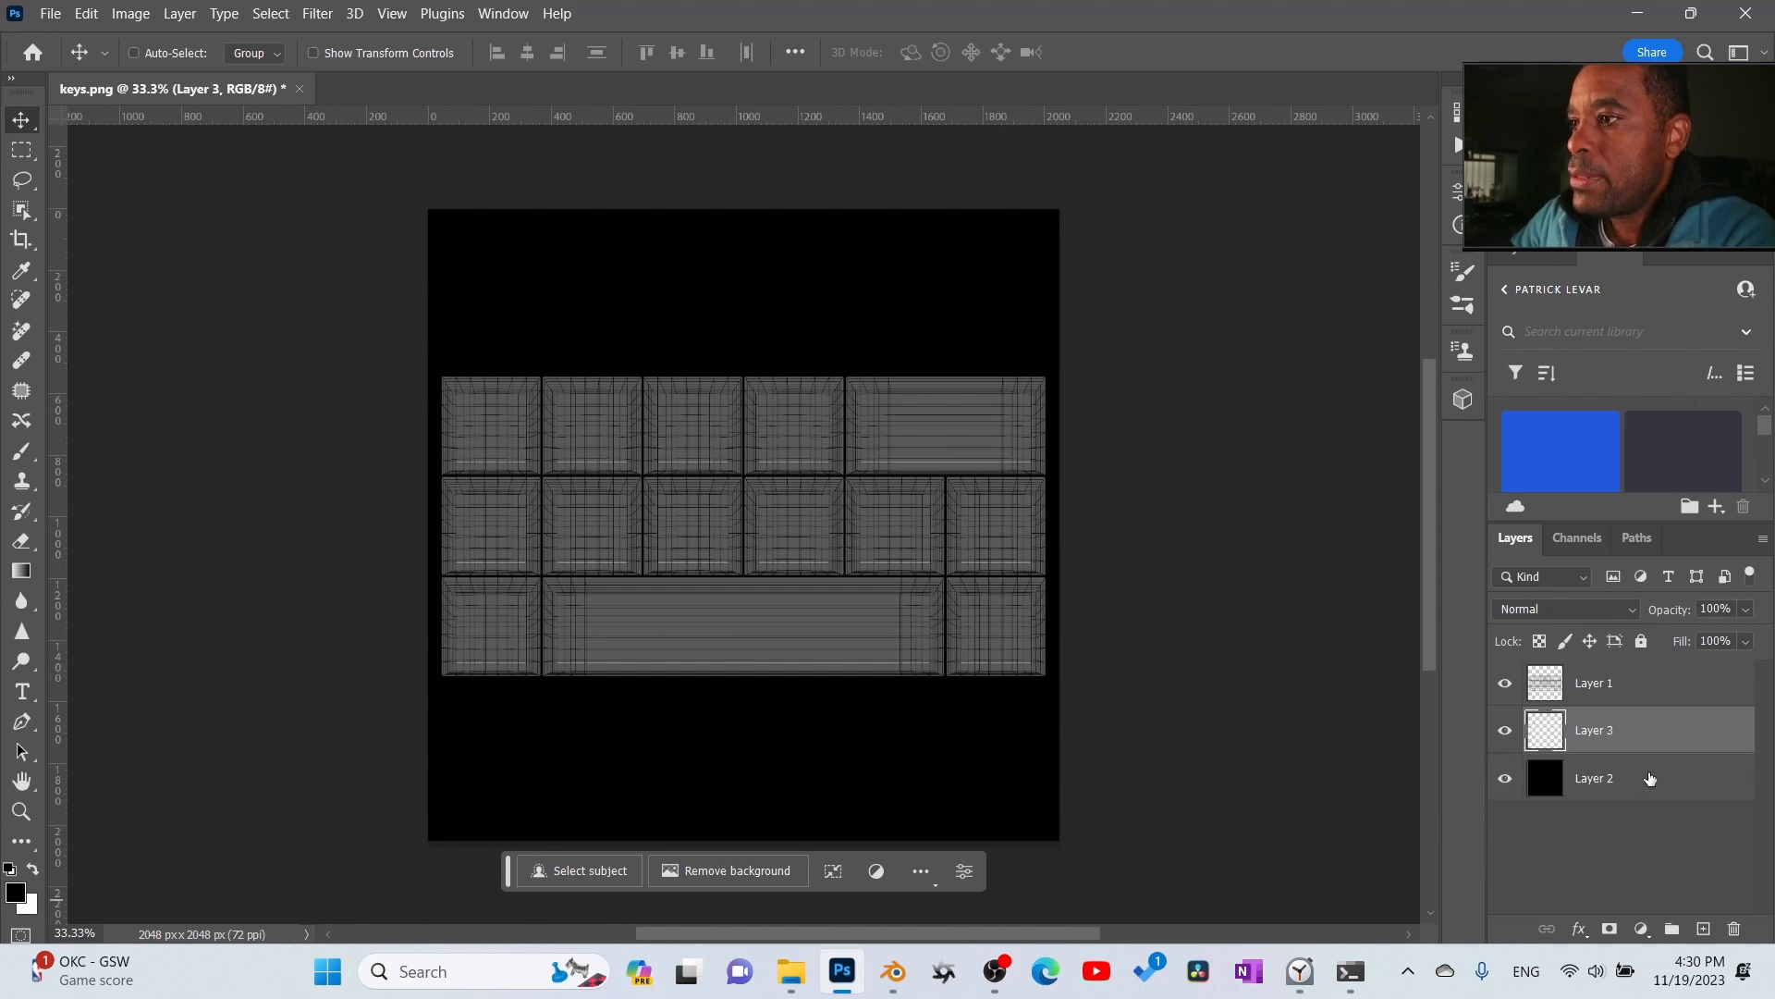
drag(1646, 735, 1638, 687)
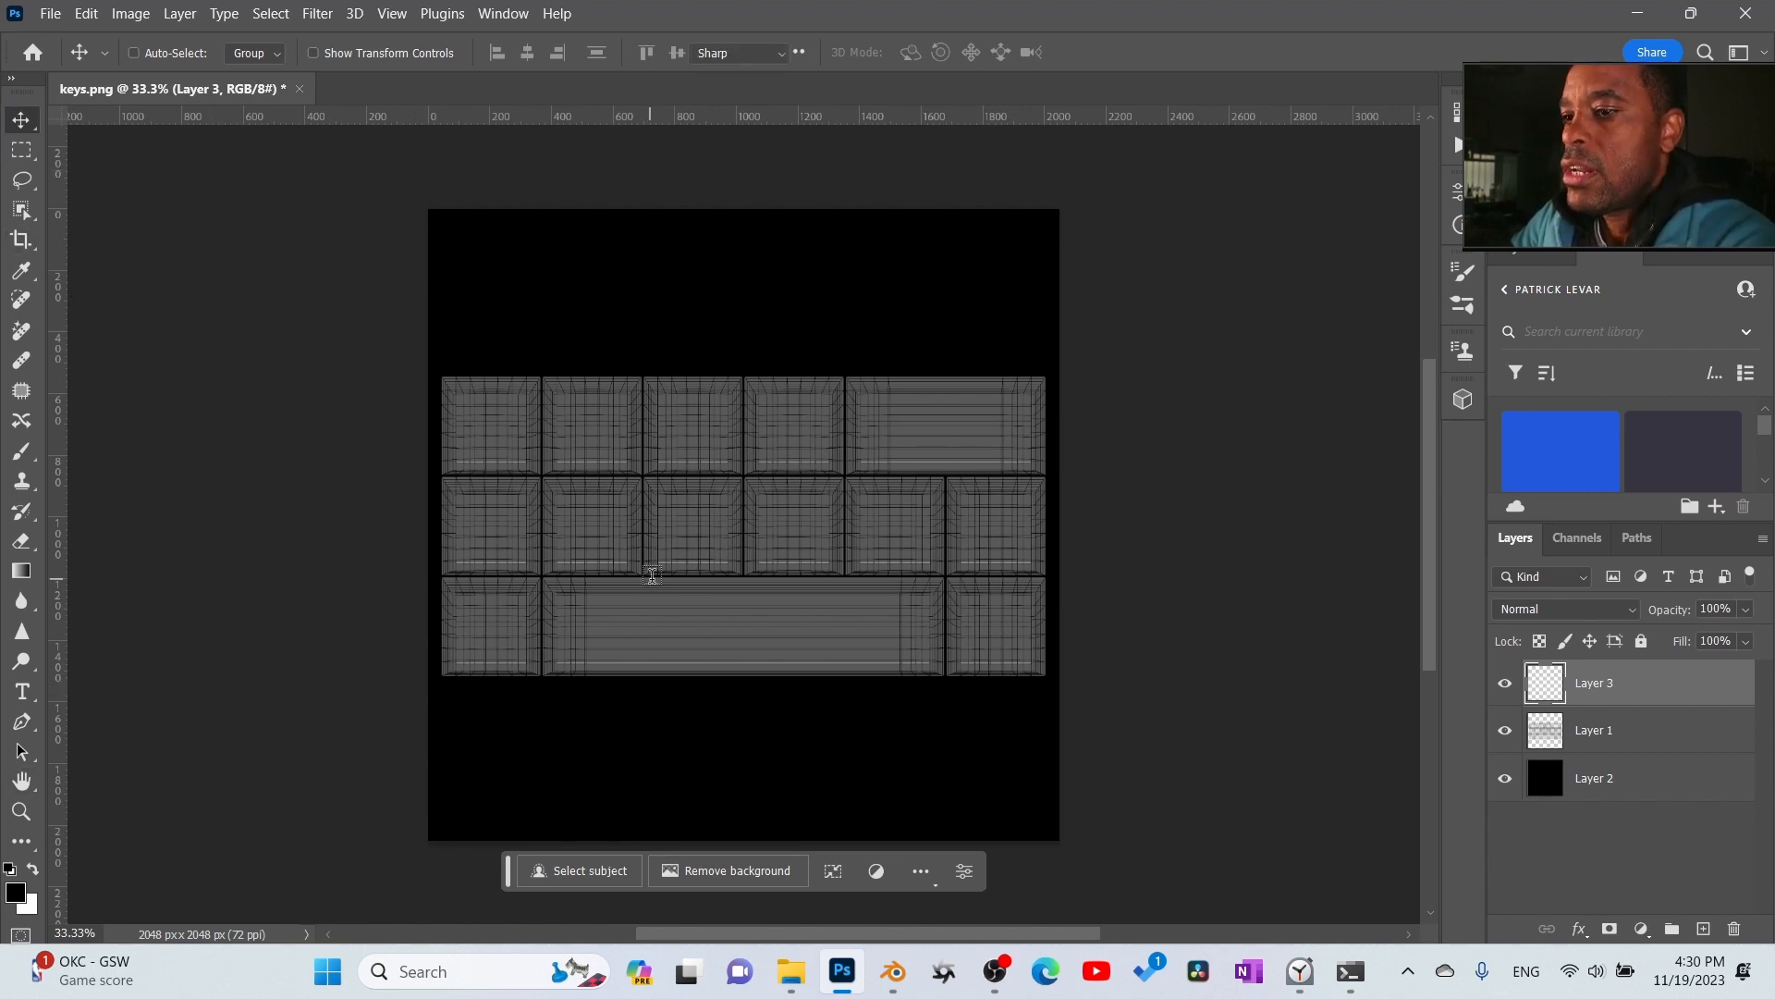
key(t)
drag(469, 405, 543, 462)
click(576, 507)
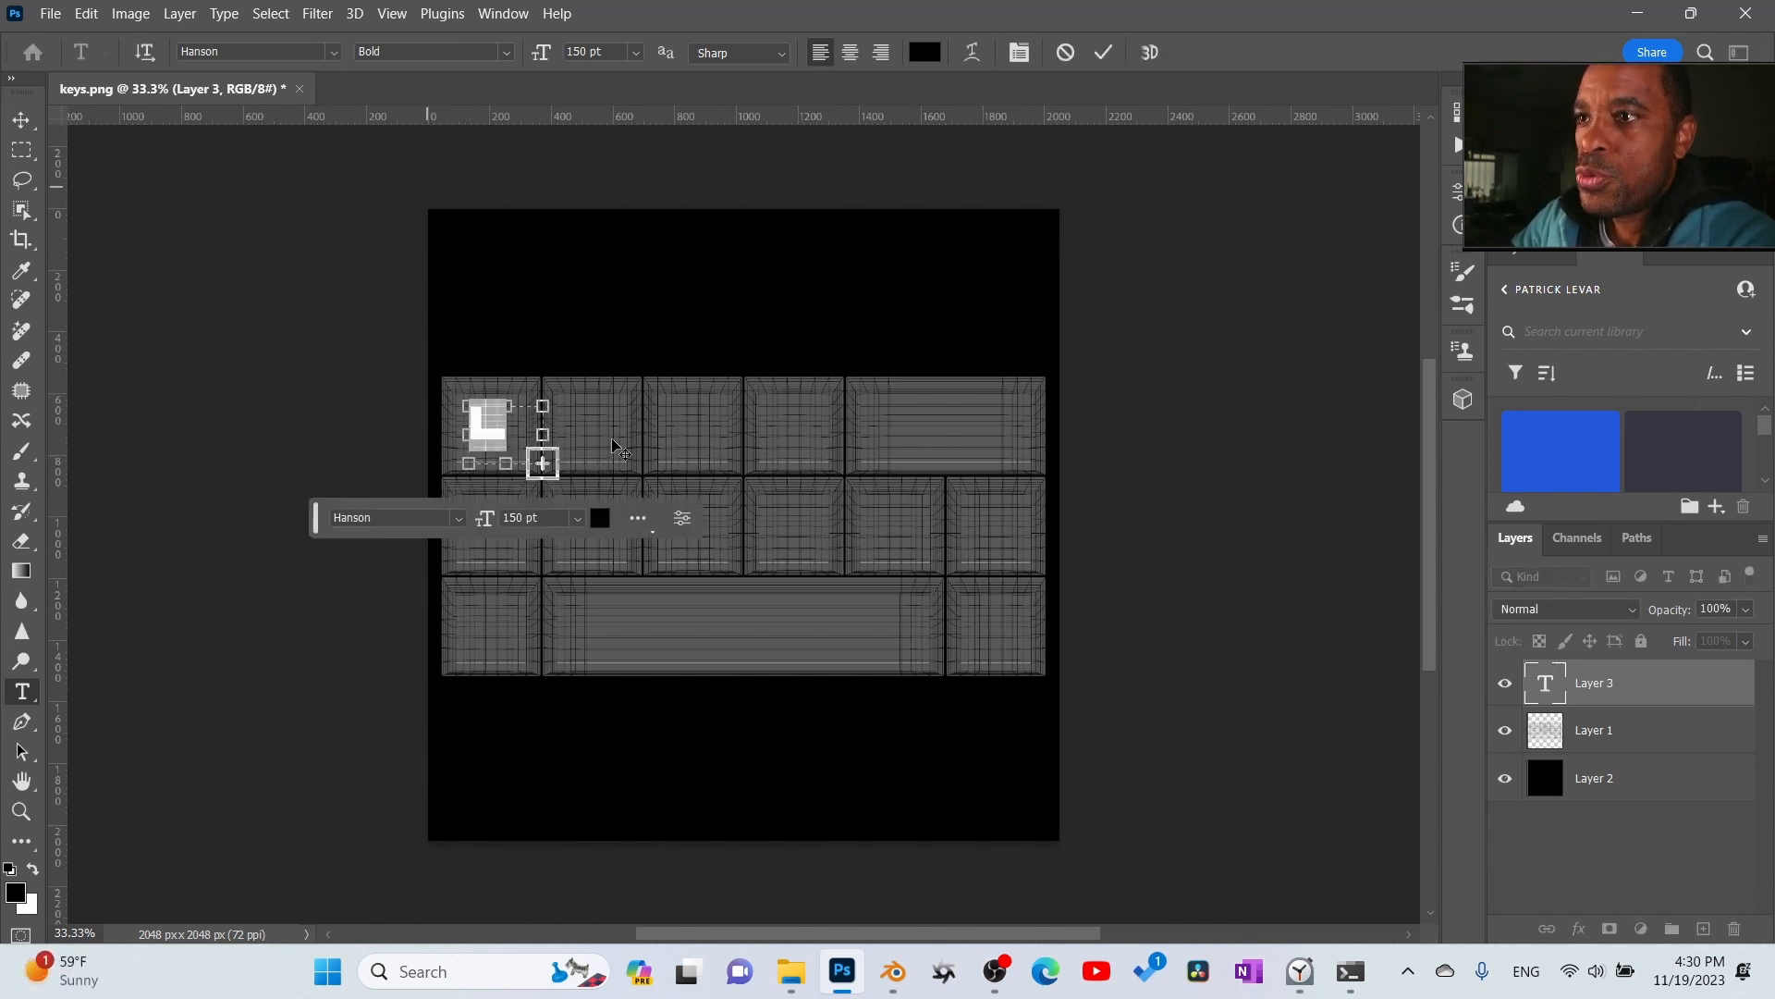
click(1101, 55)
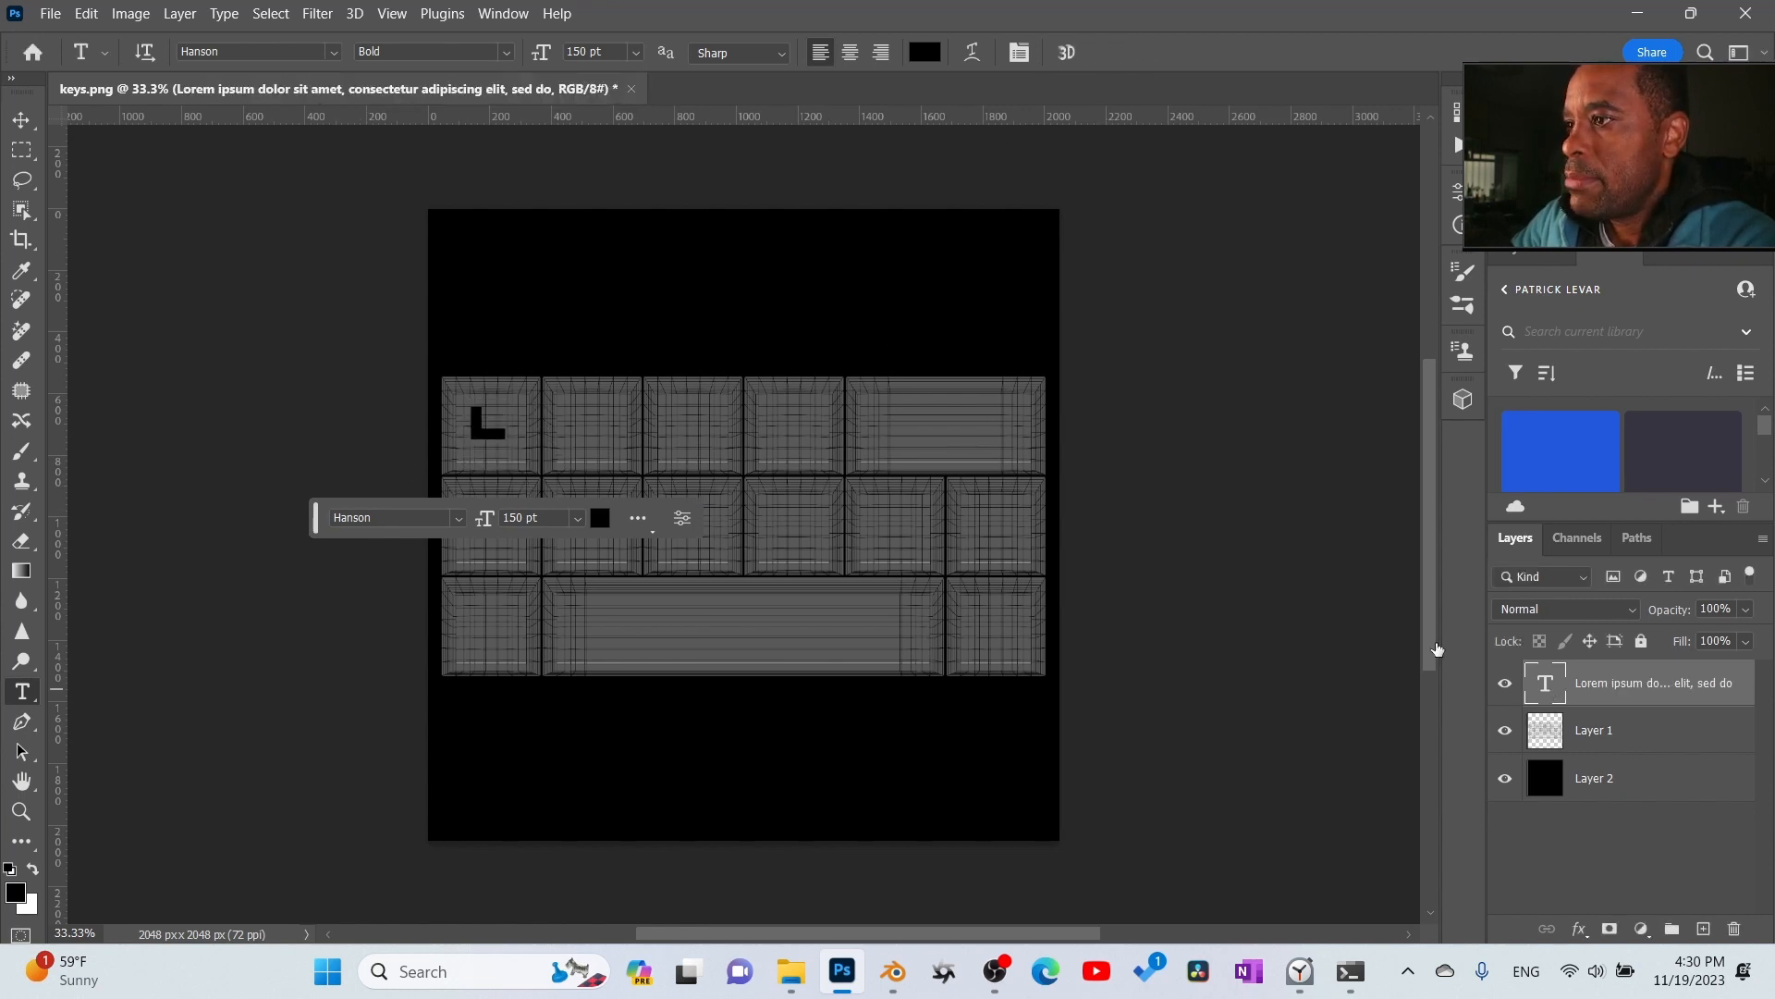
- Set the placeholder text's colour to white (ffffff)
click(925, 52)
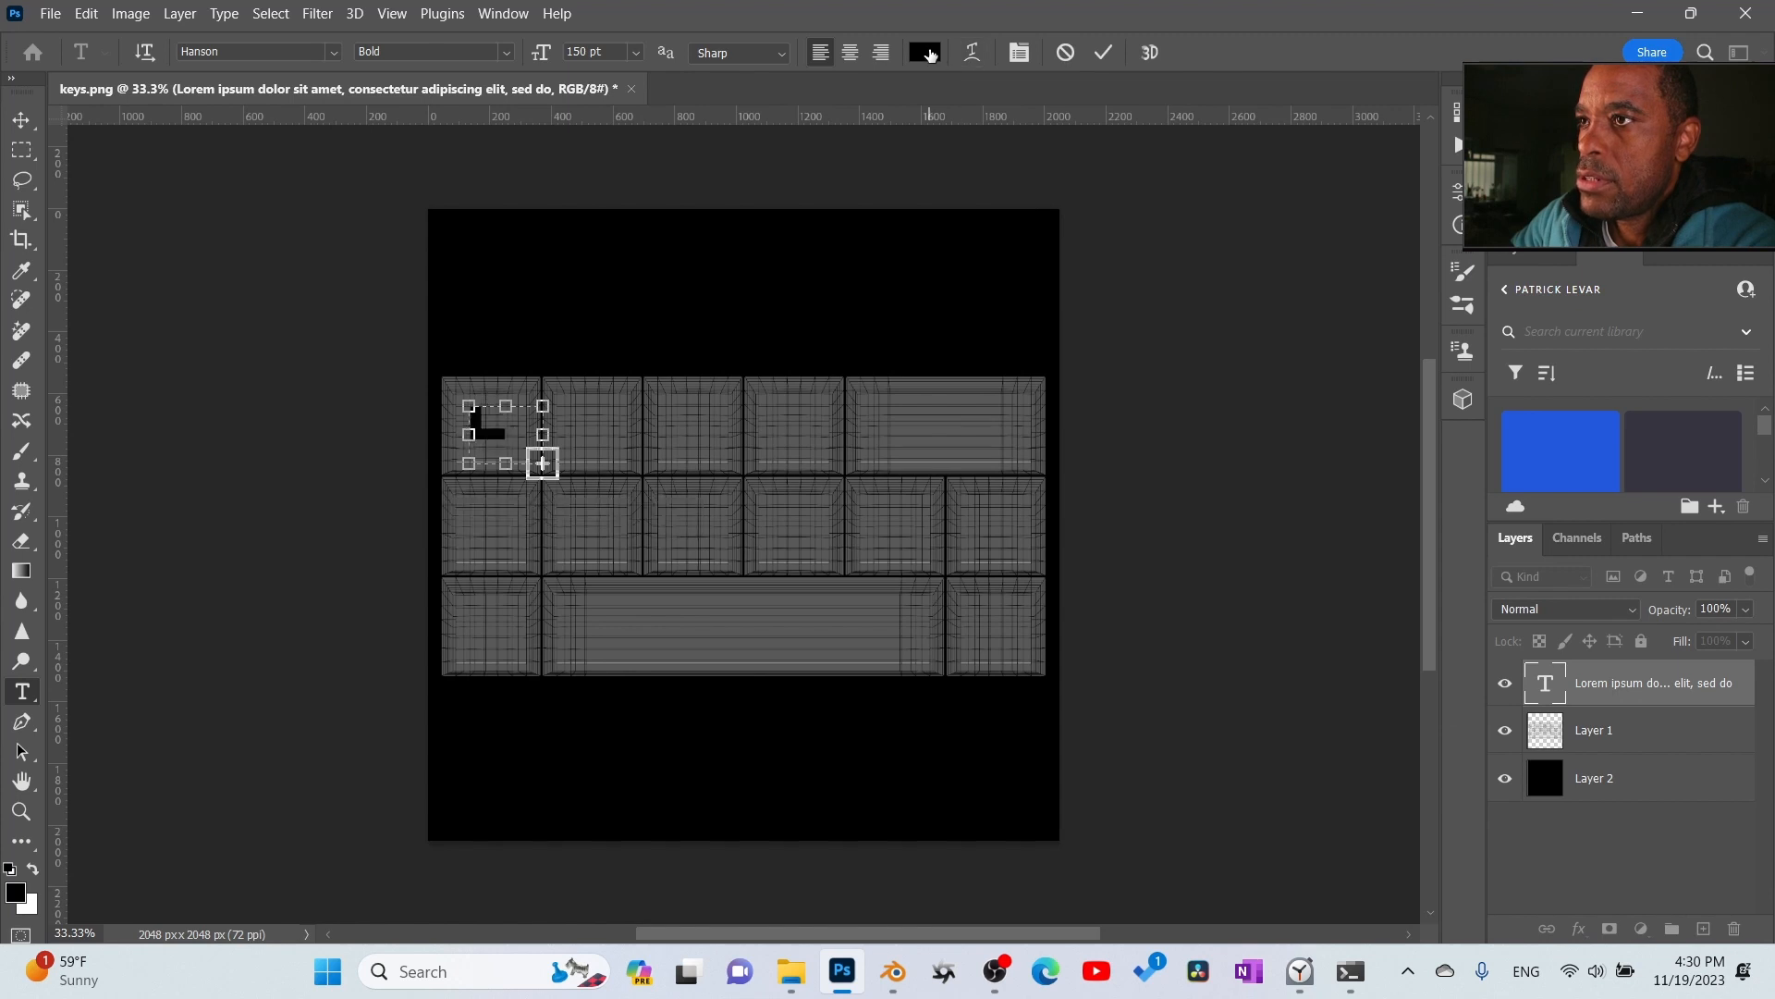
text(ffffff)
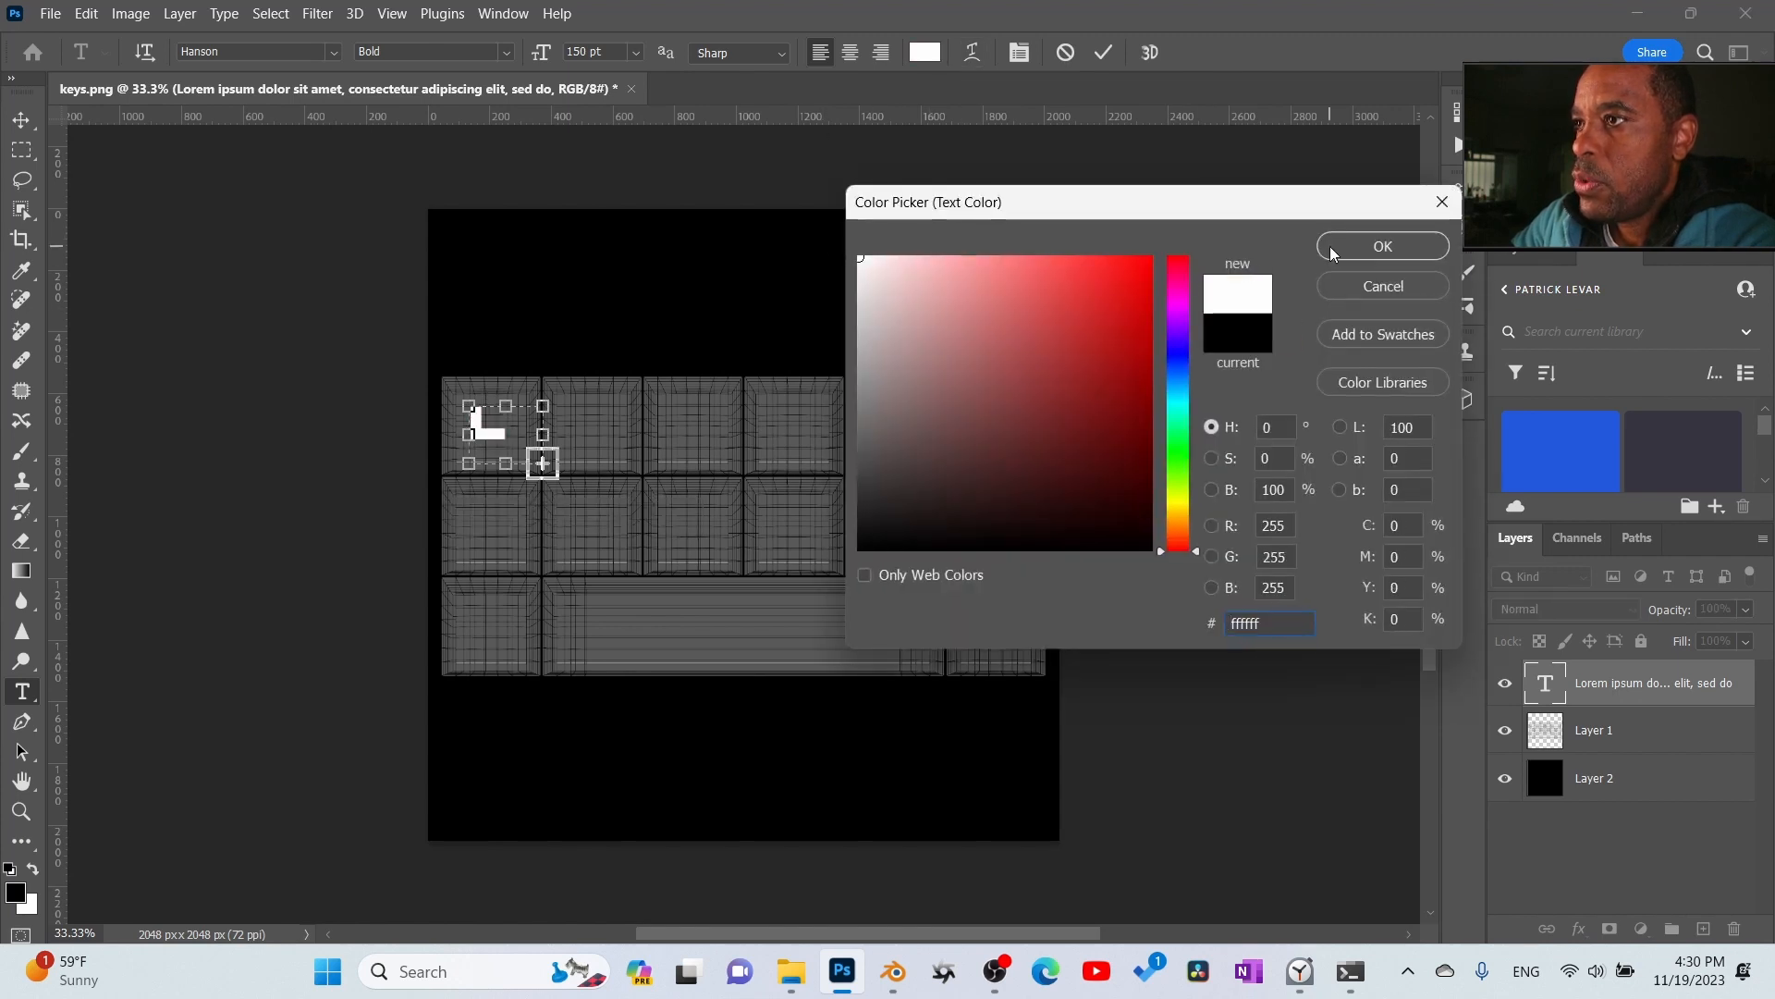
click(1330, 246)
click(1103, 51)
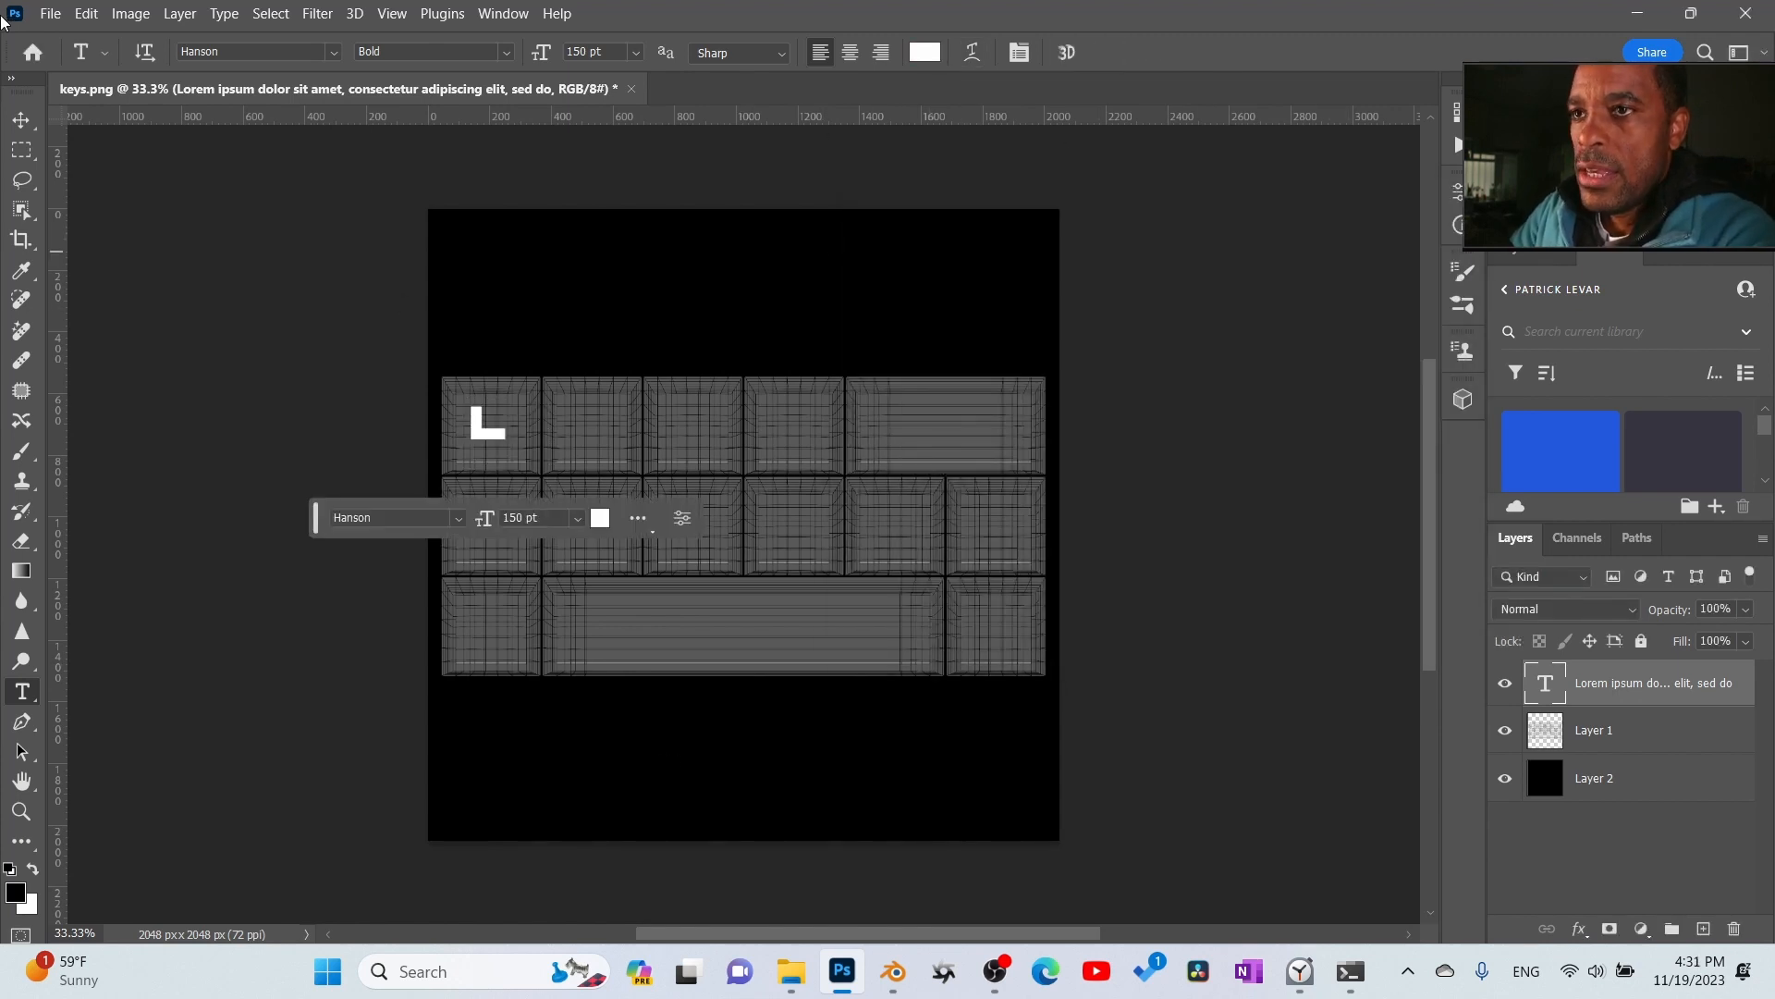
- Move the placeholder letter closer to the centre of the first key
click(21, 120)
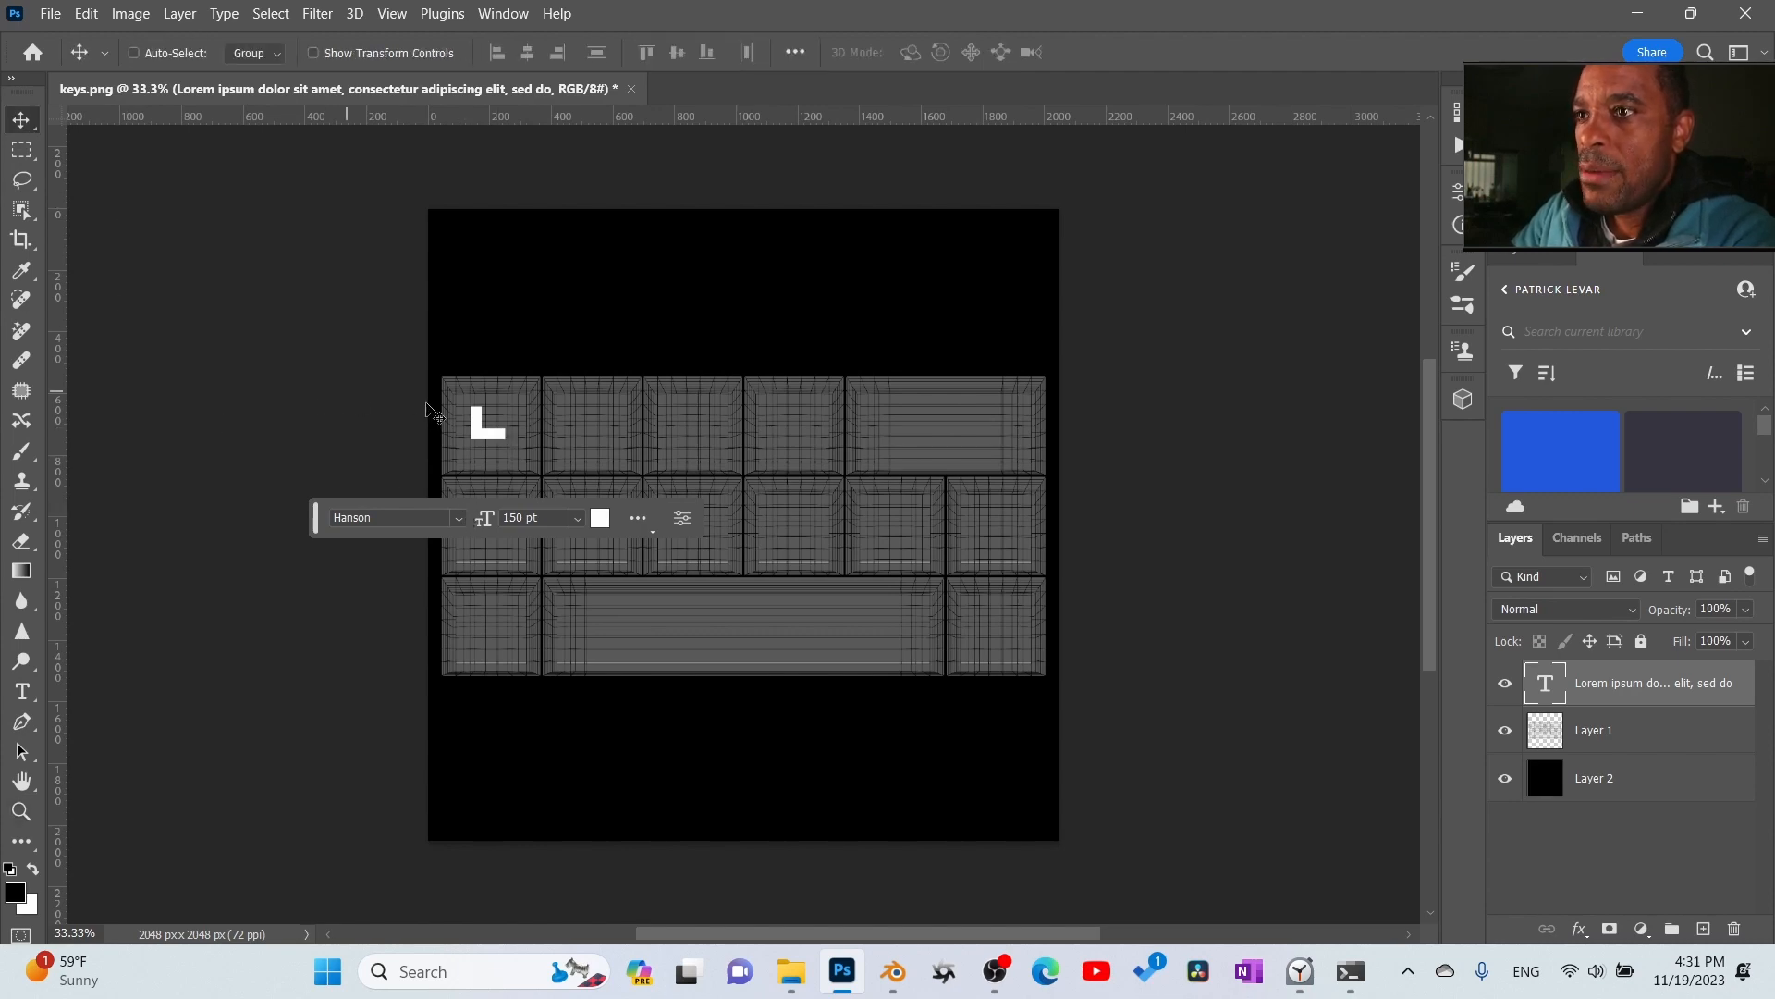
key(z)
drag(494, 415, 594, 487)
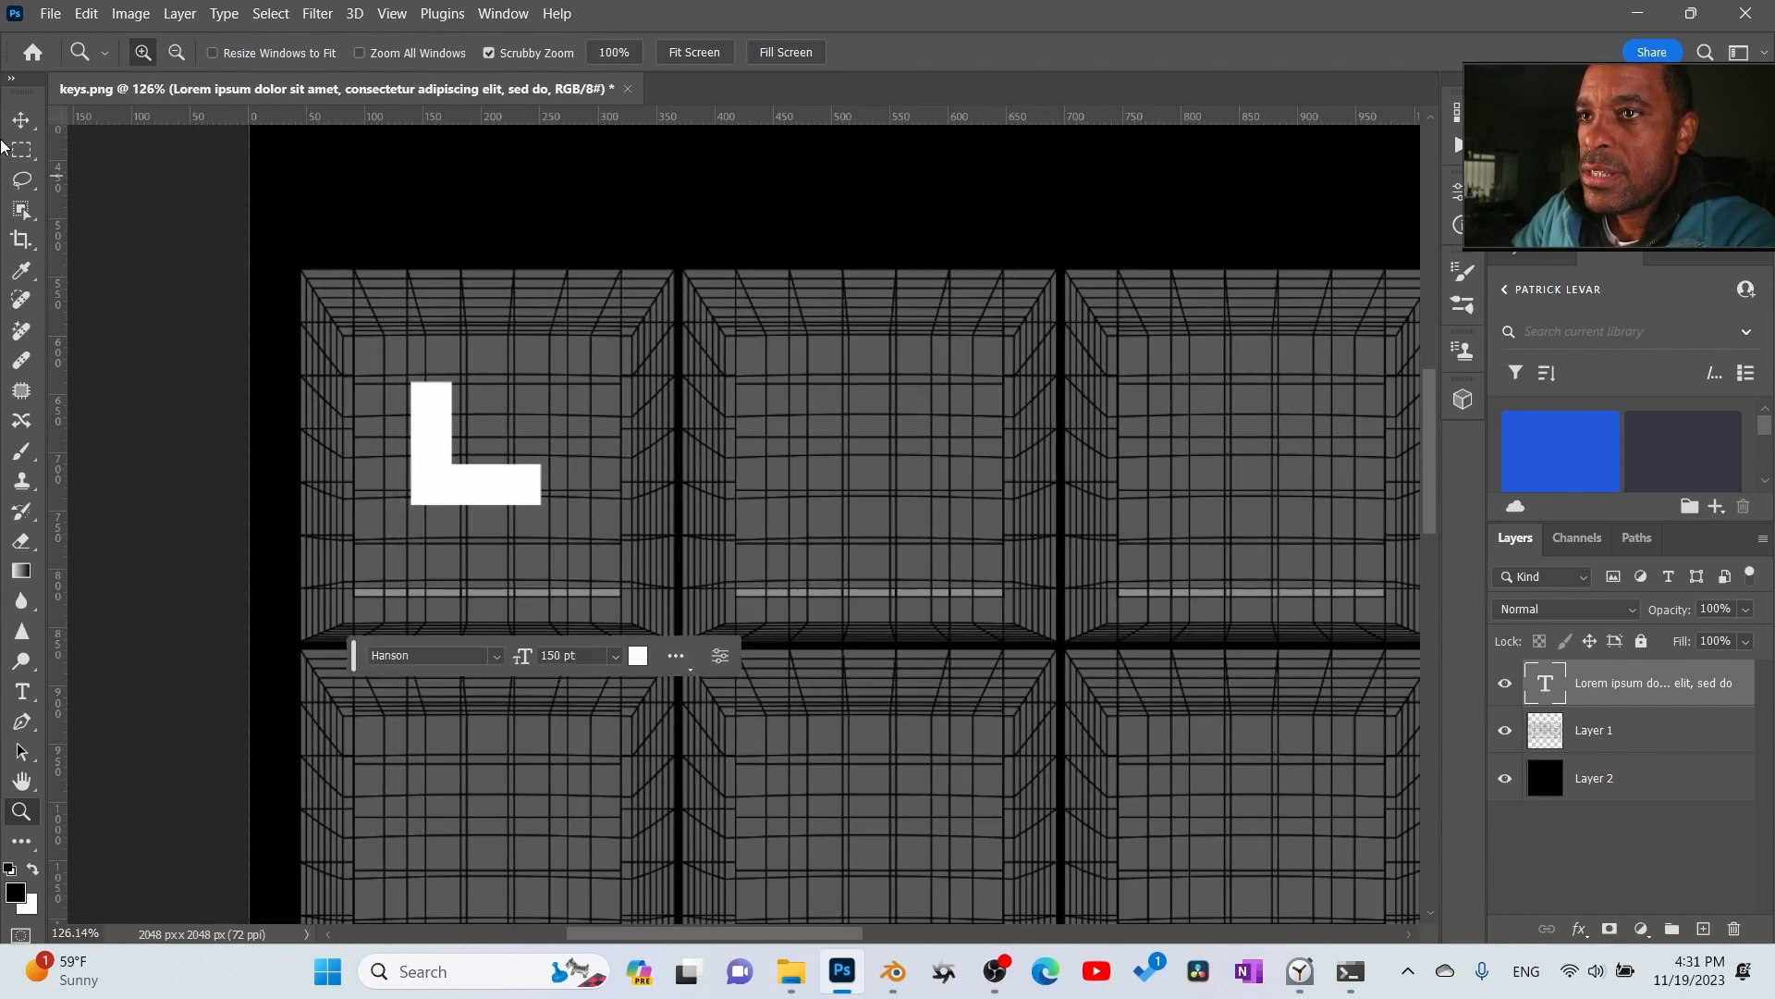
key(v)
drag(478, 489, 497, 528)
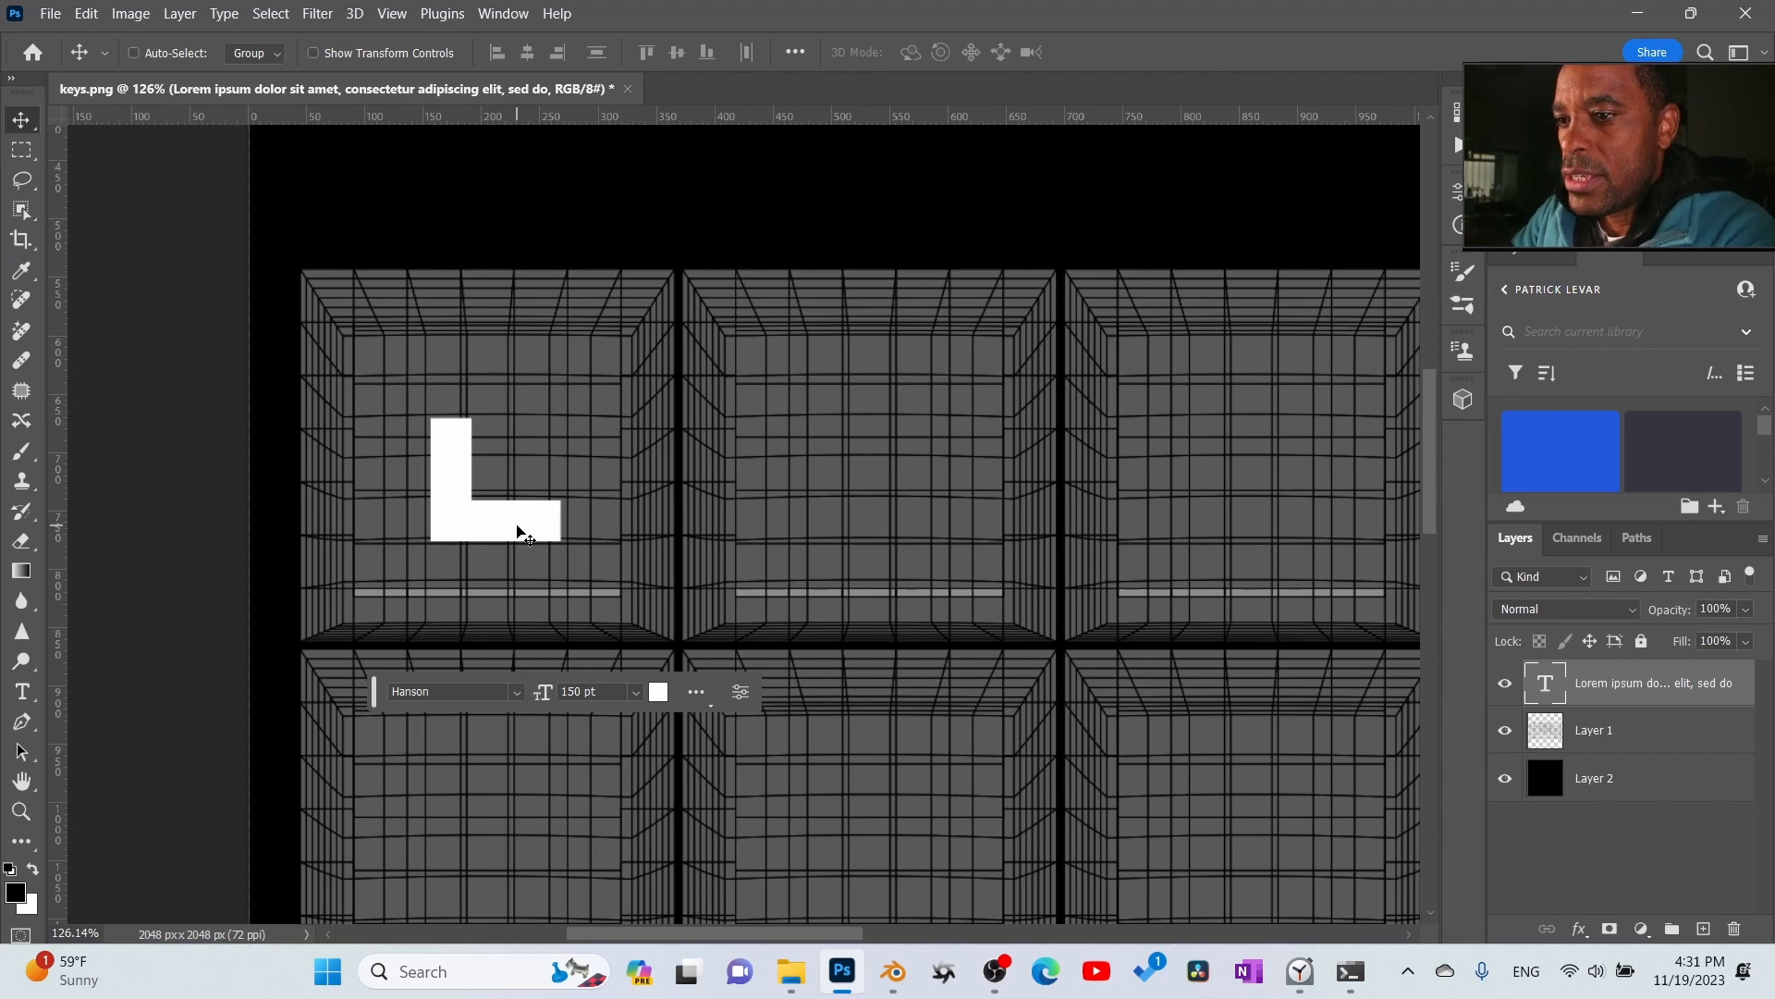
- Set the first key letter's font size to 185 pt
double_click(567, 601)
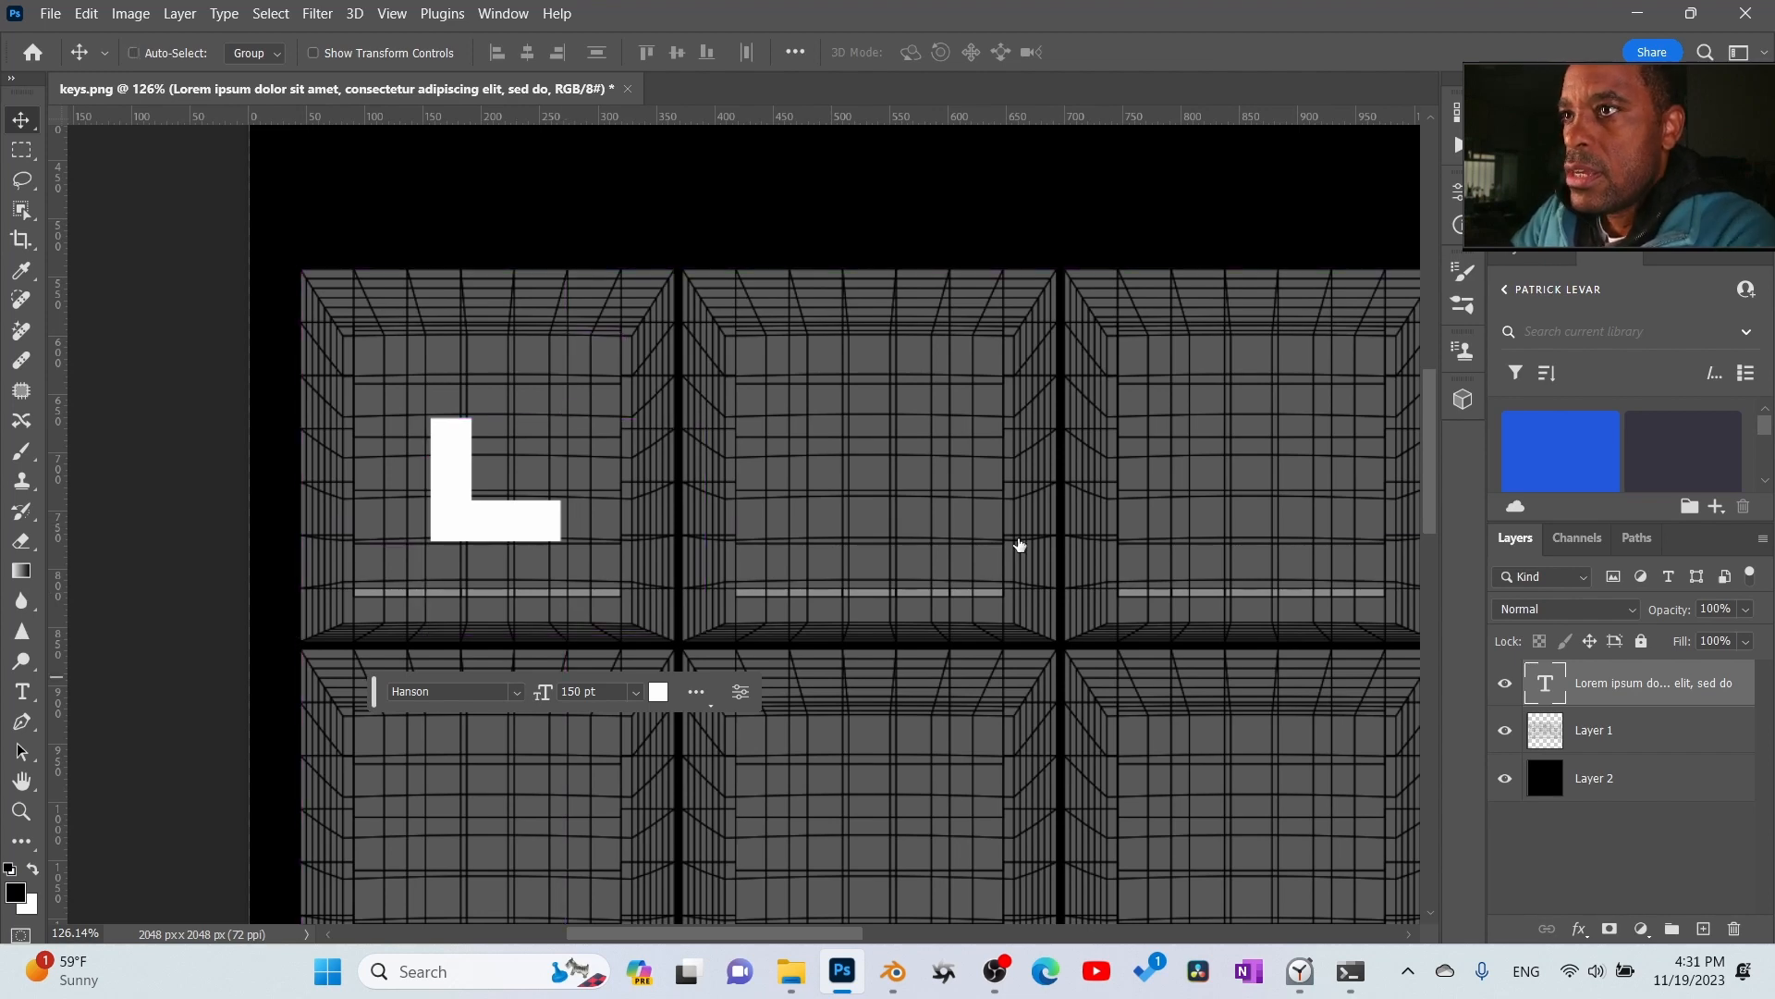
drag(552, 58, 580, 67)
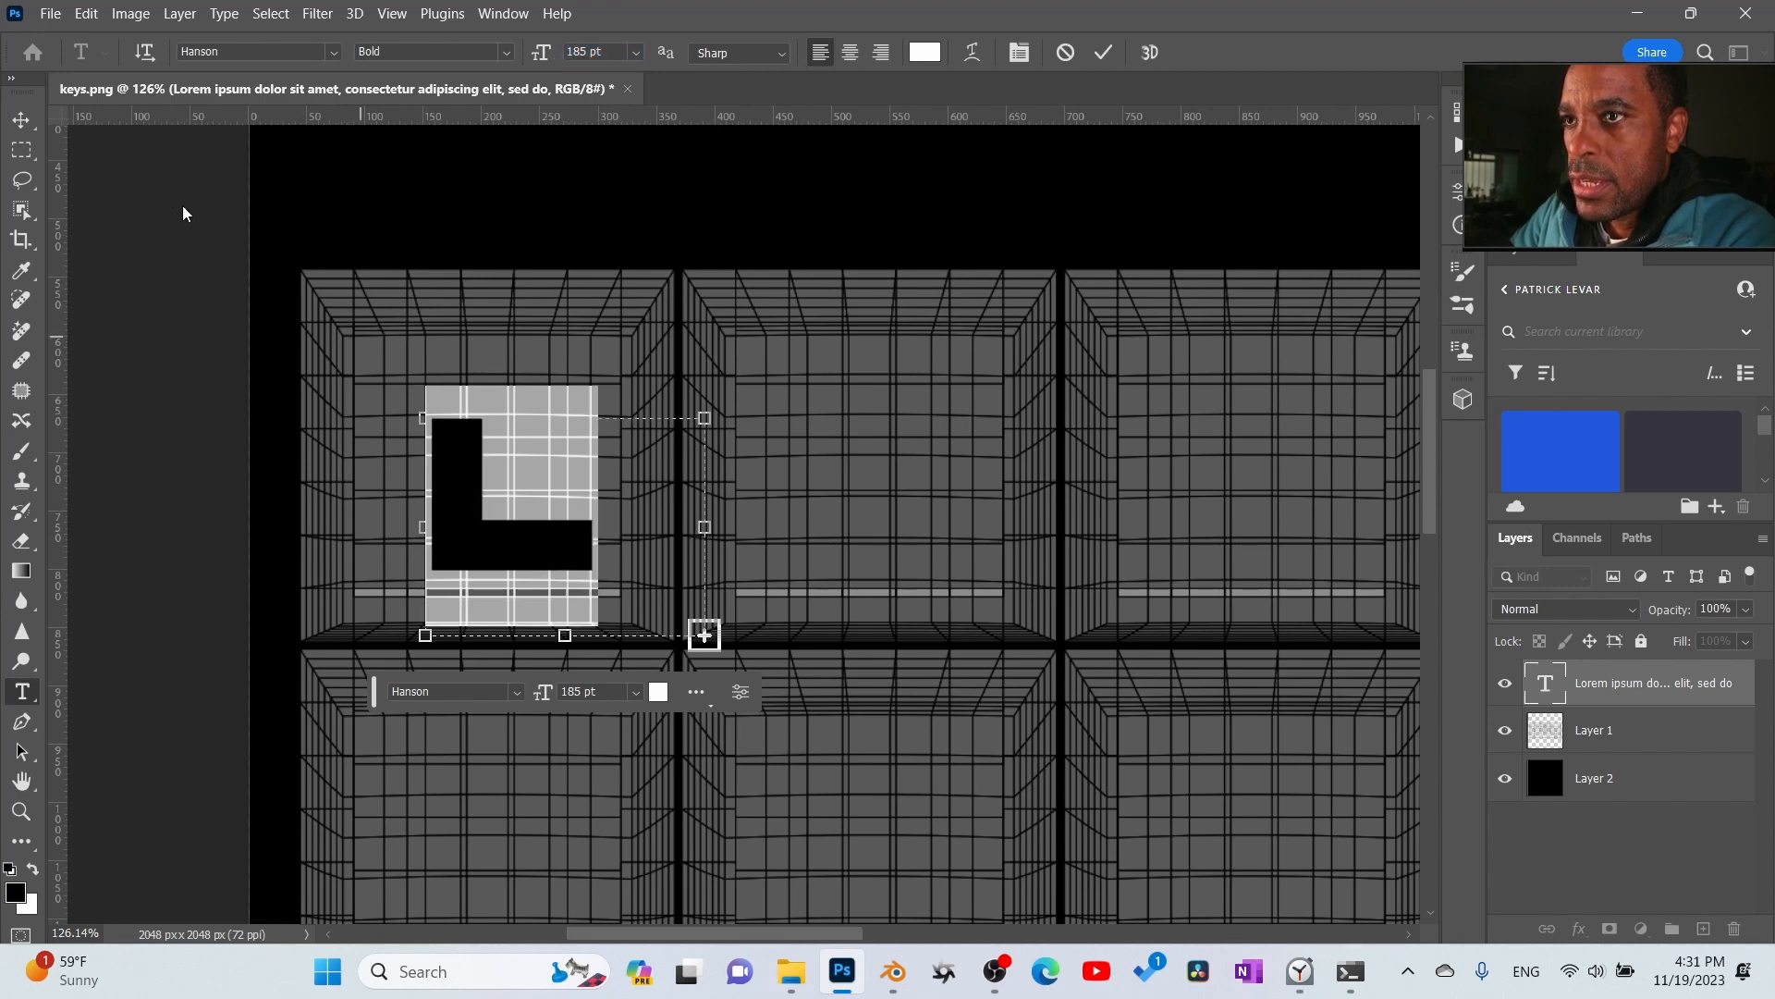
click(1103, 52)
- Duplicate the first key's letter onto the second key and replace the copy's text with P
drag(523, 550, 861, 475)
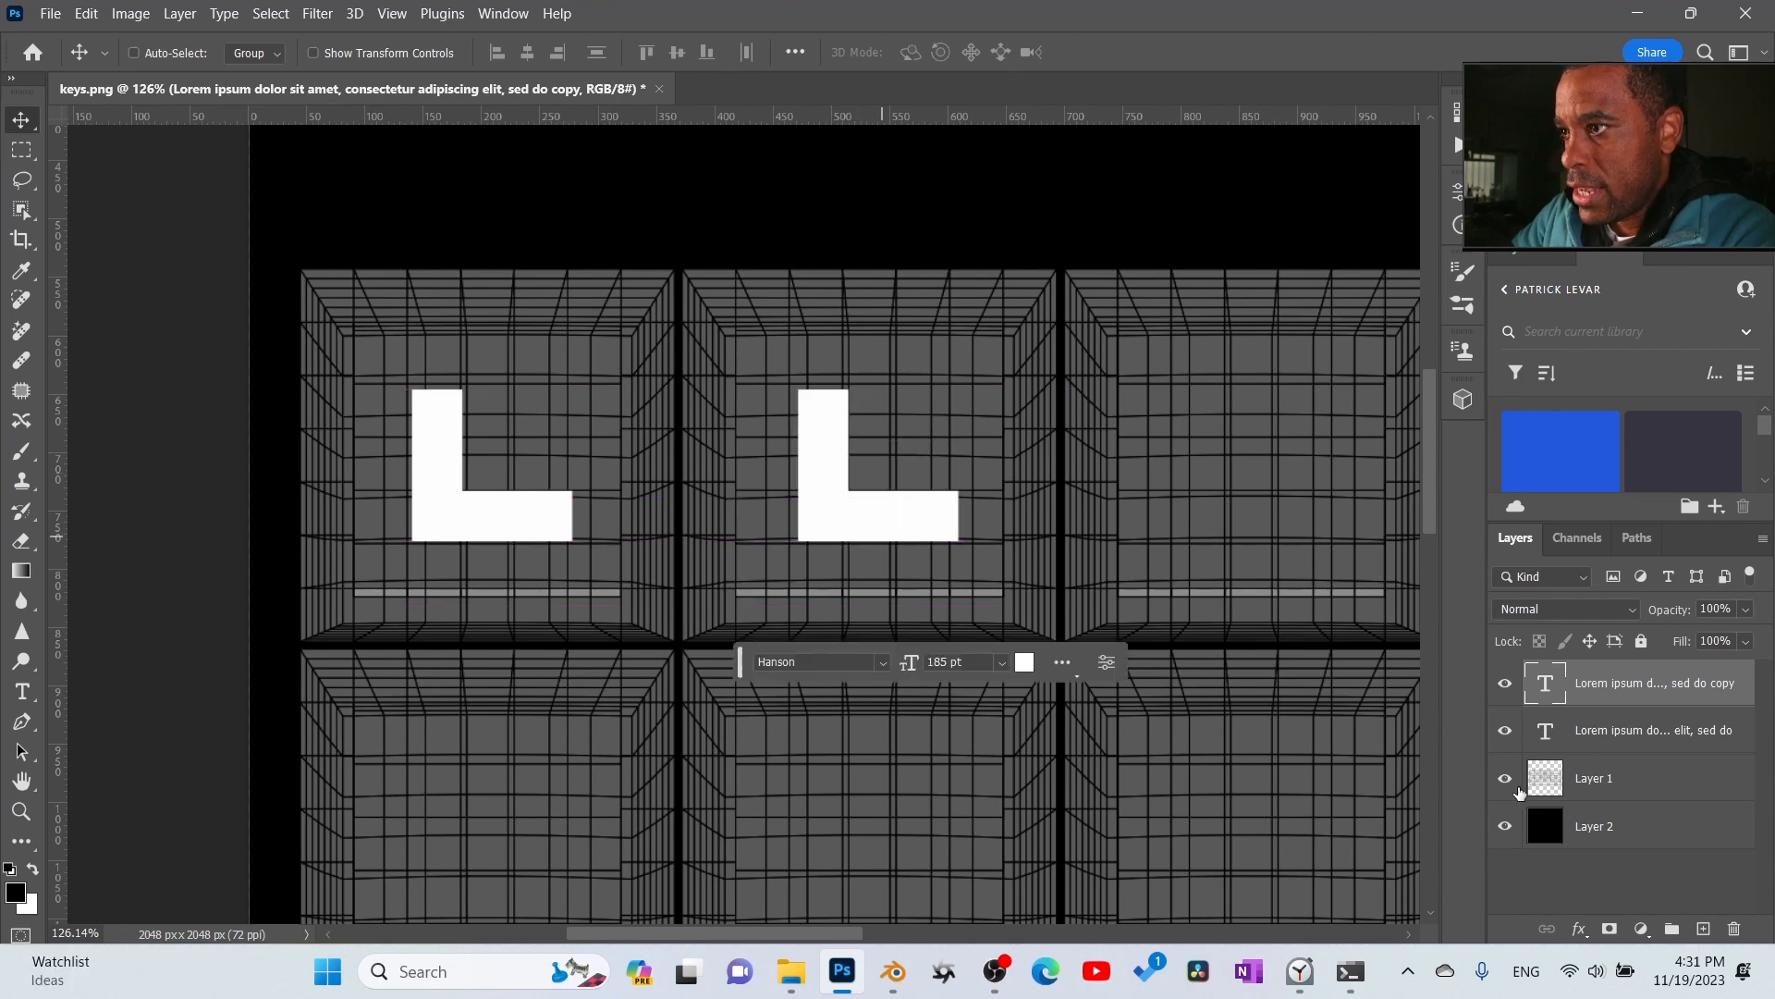
double_click(1546, 689)
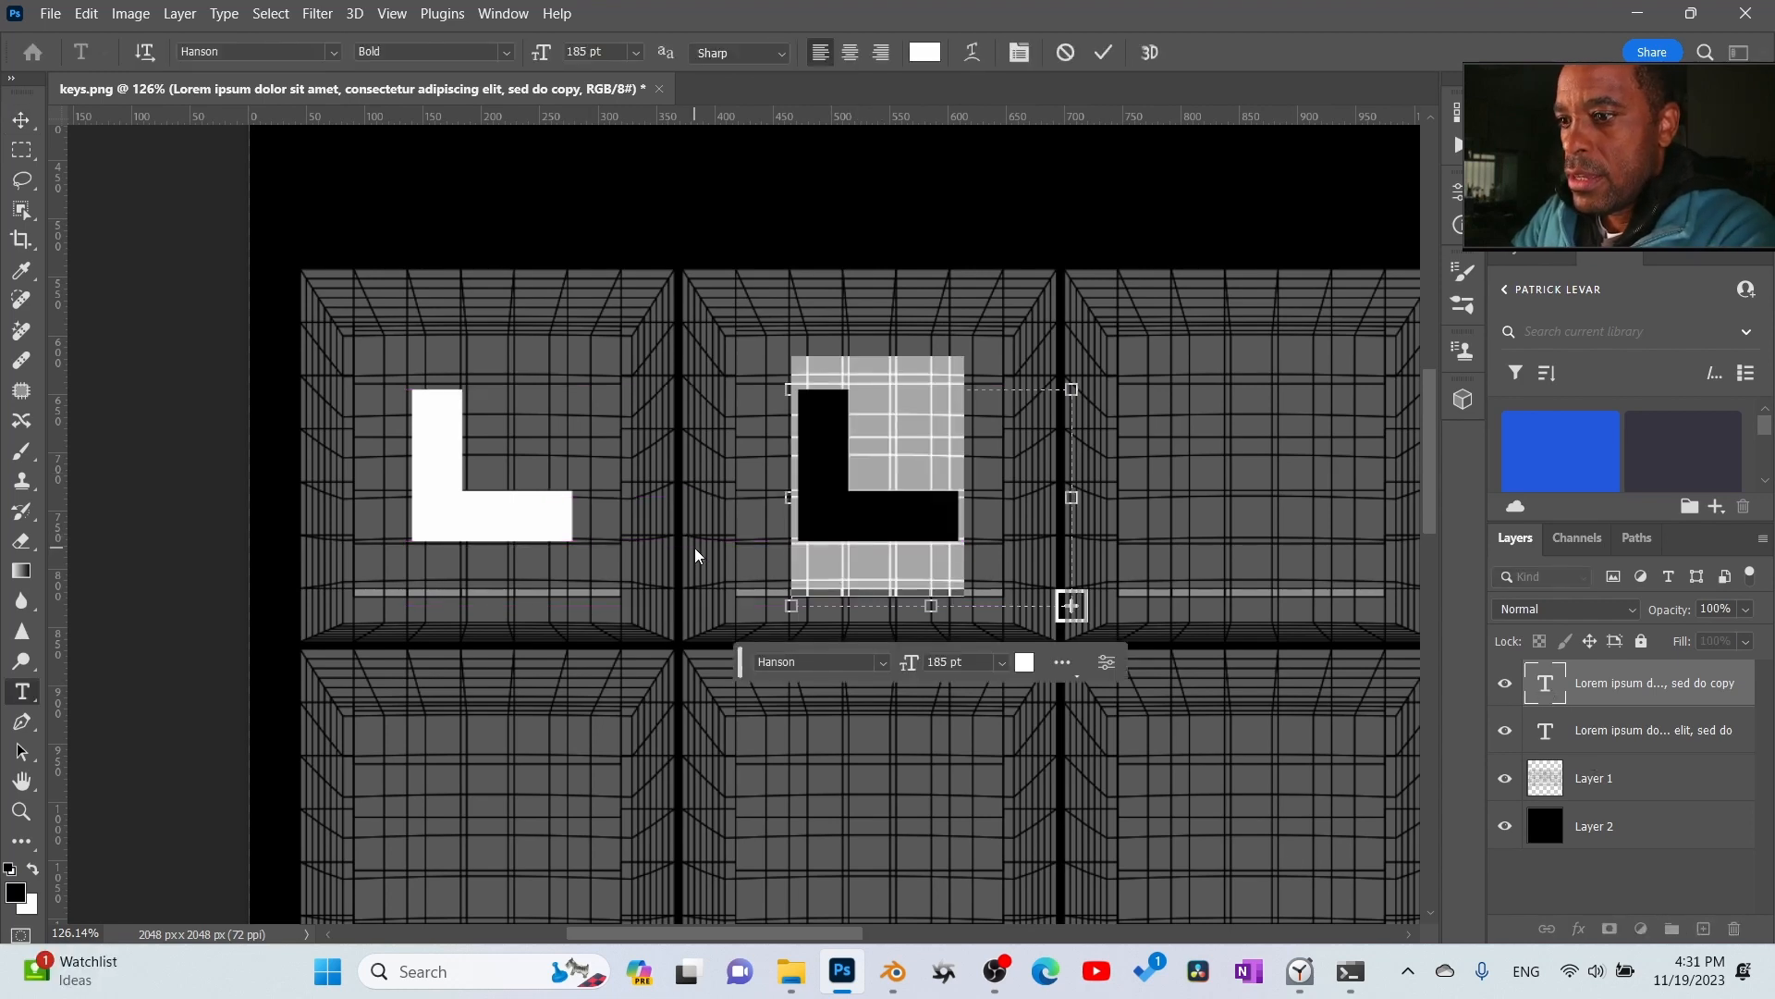
text(K)
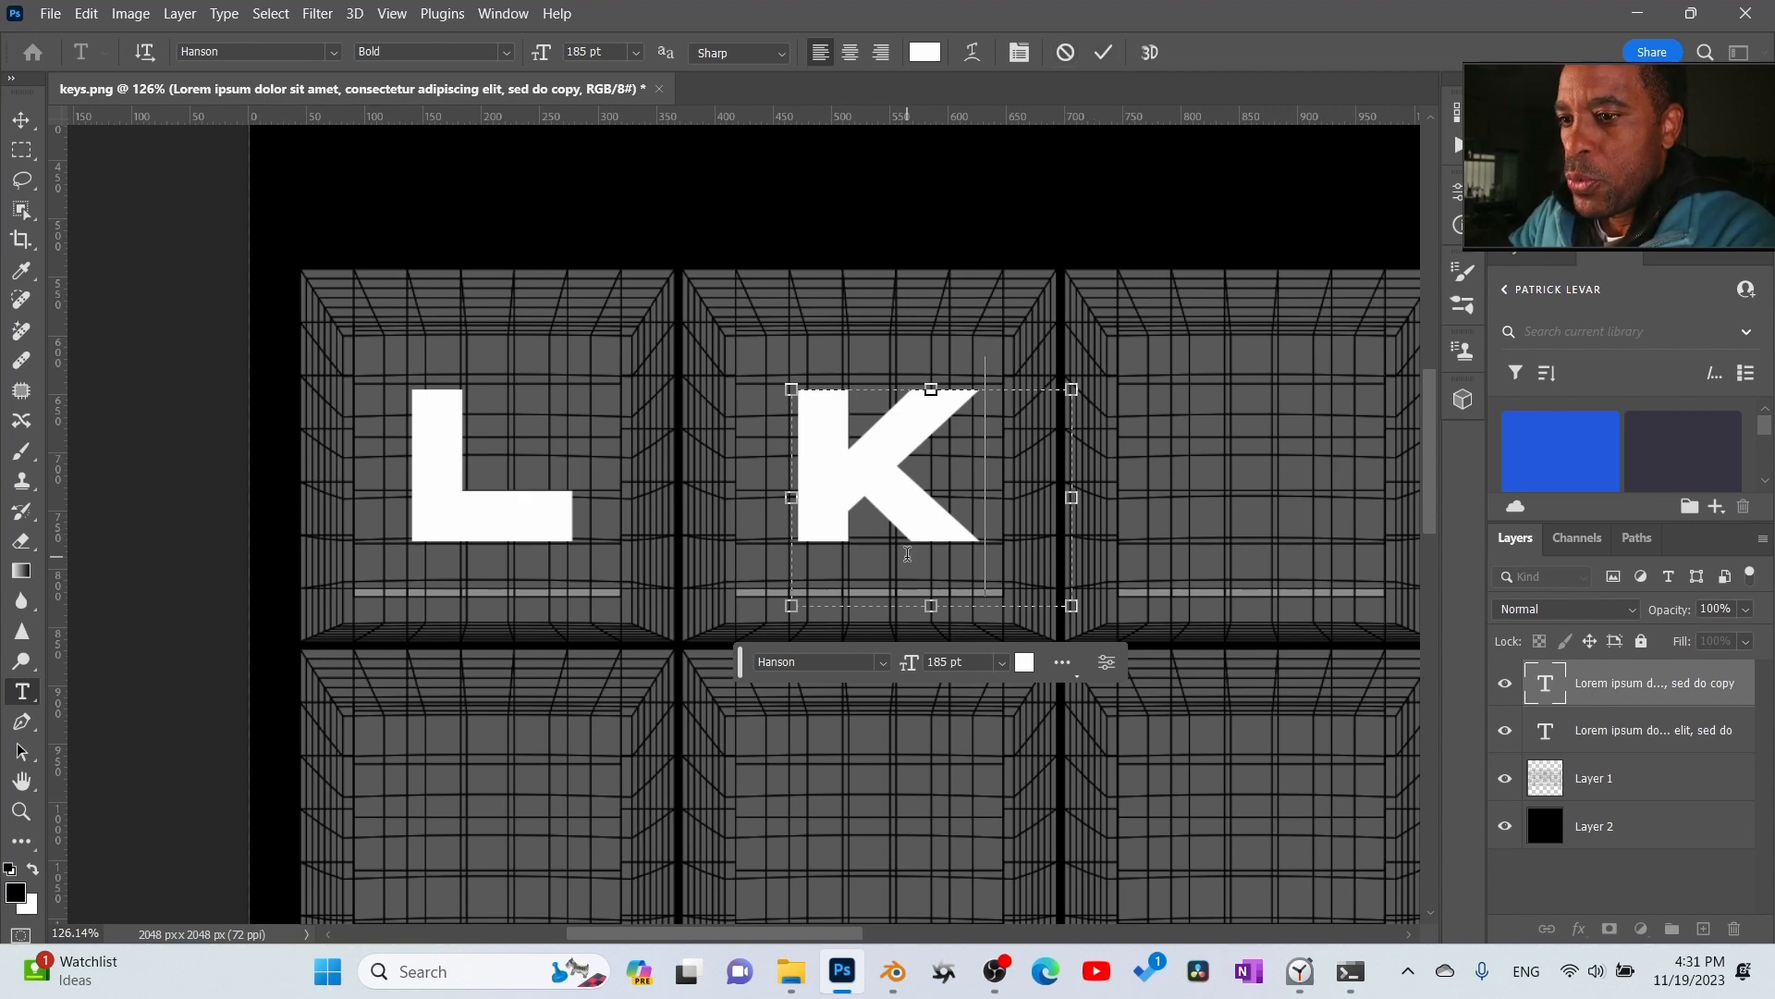
key(ctrl+a)
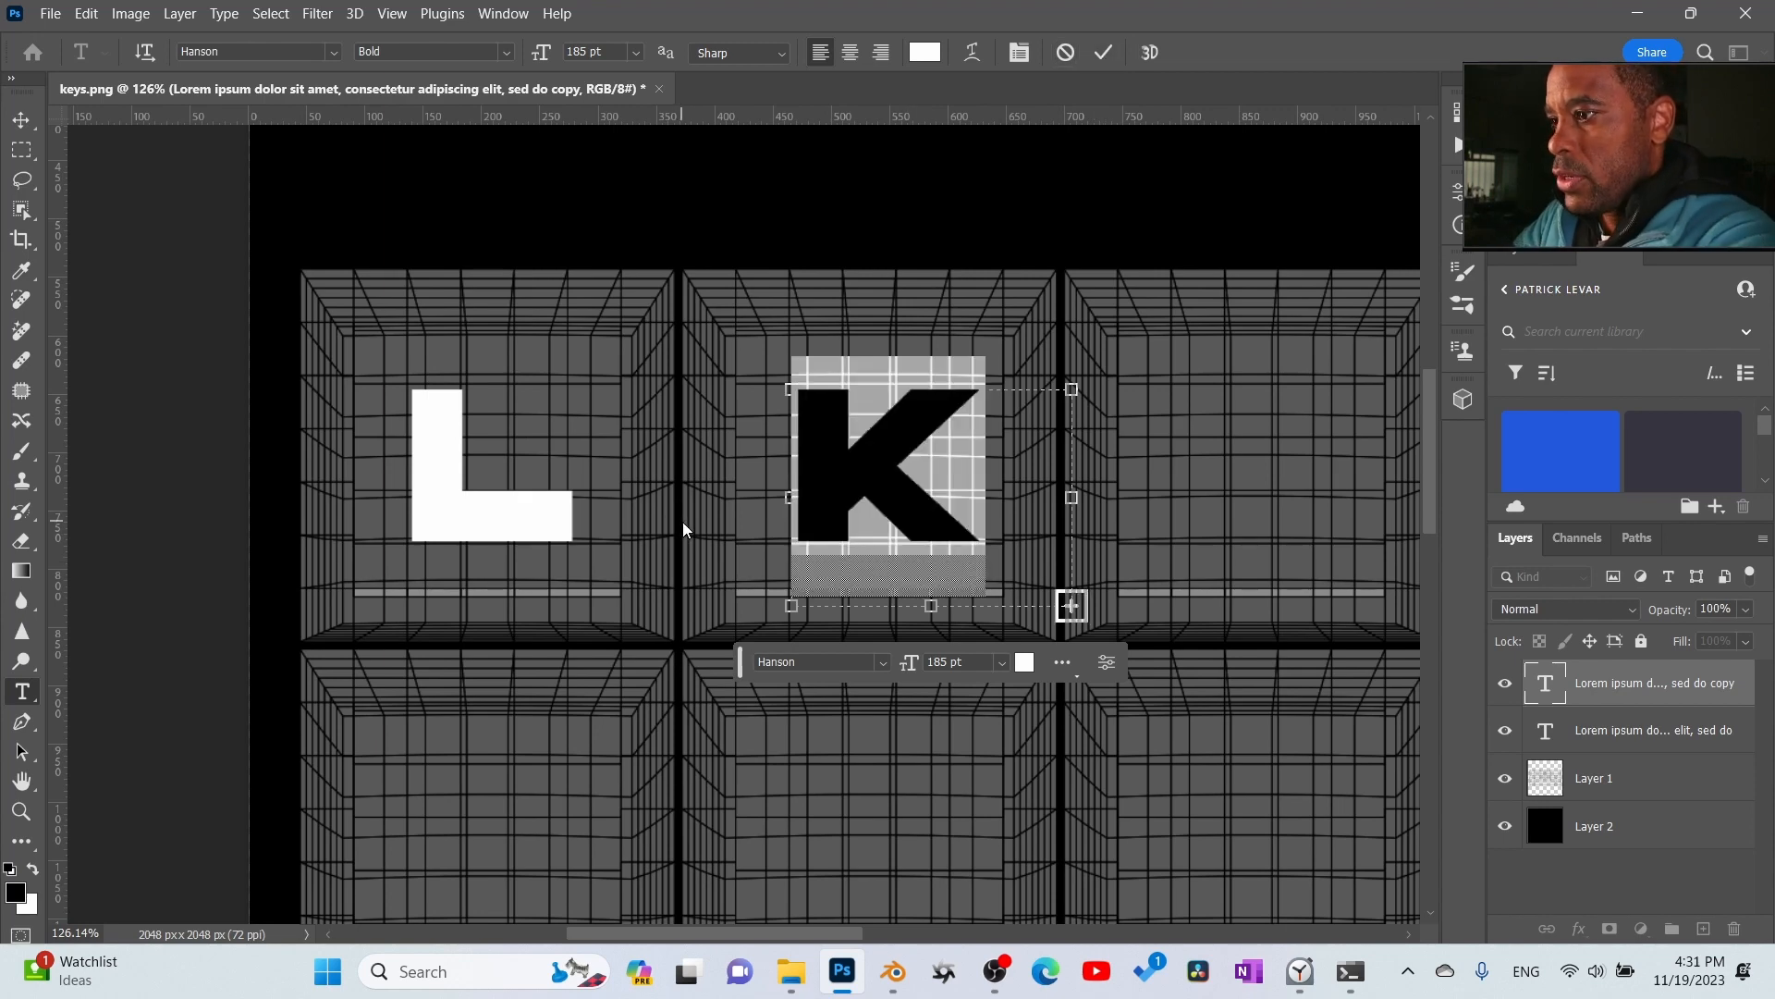
text(P)
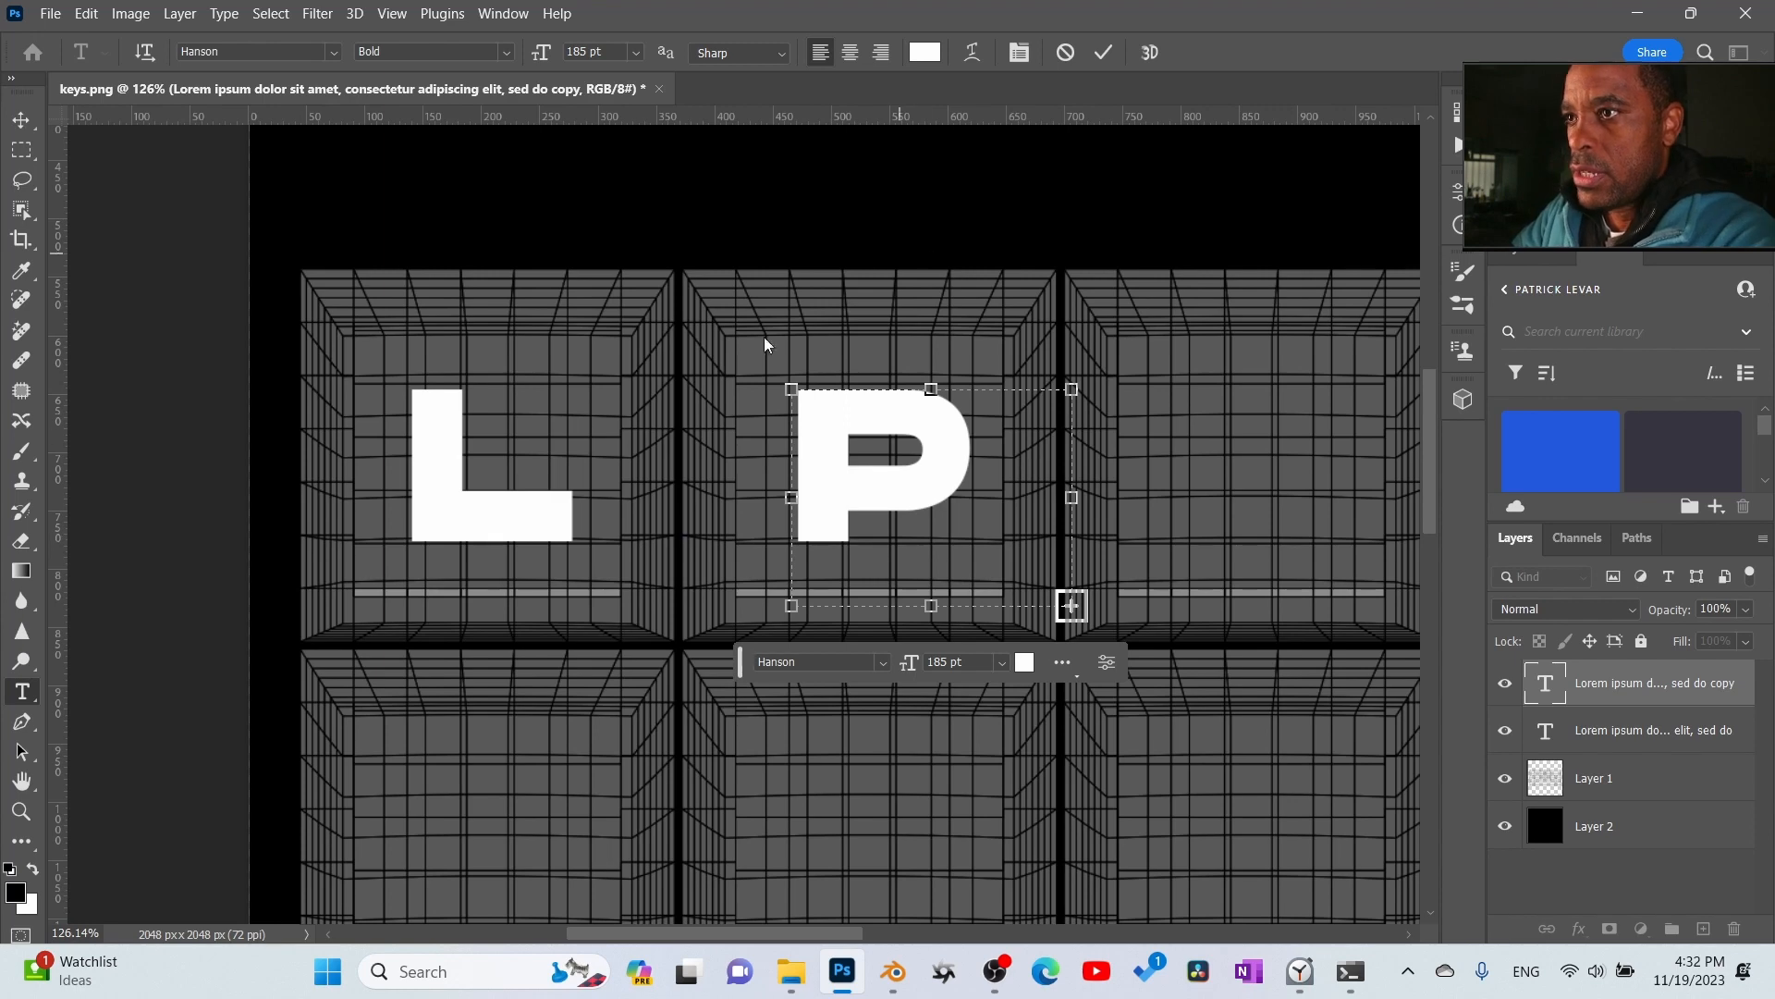
click(1111, 51)
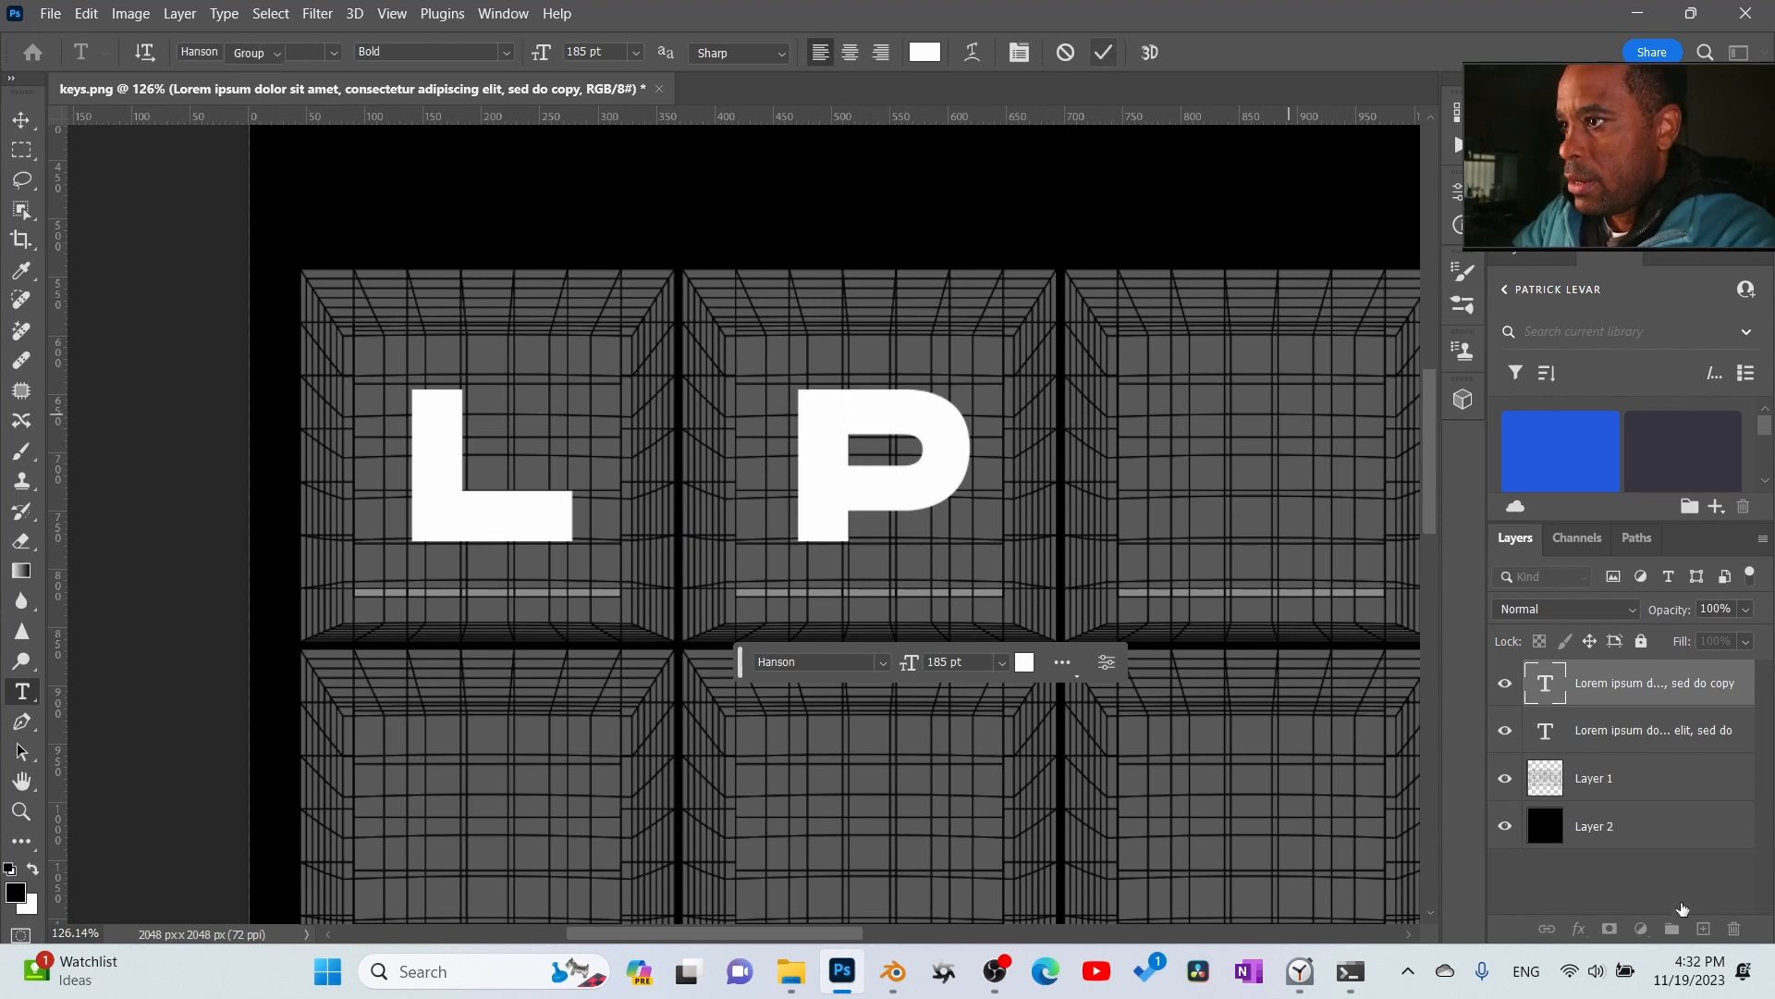
- Replace the first key's placeholder text with 1
double_click(1538, 734)
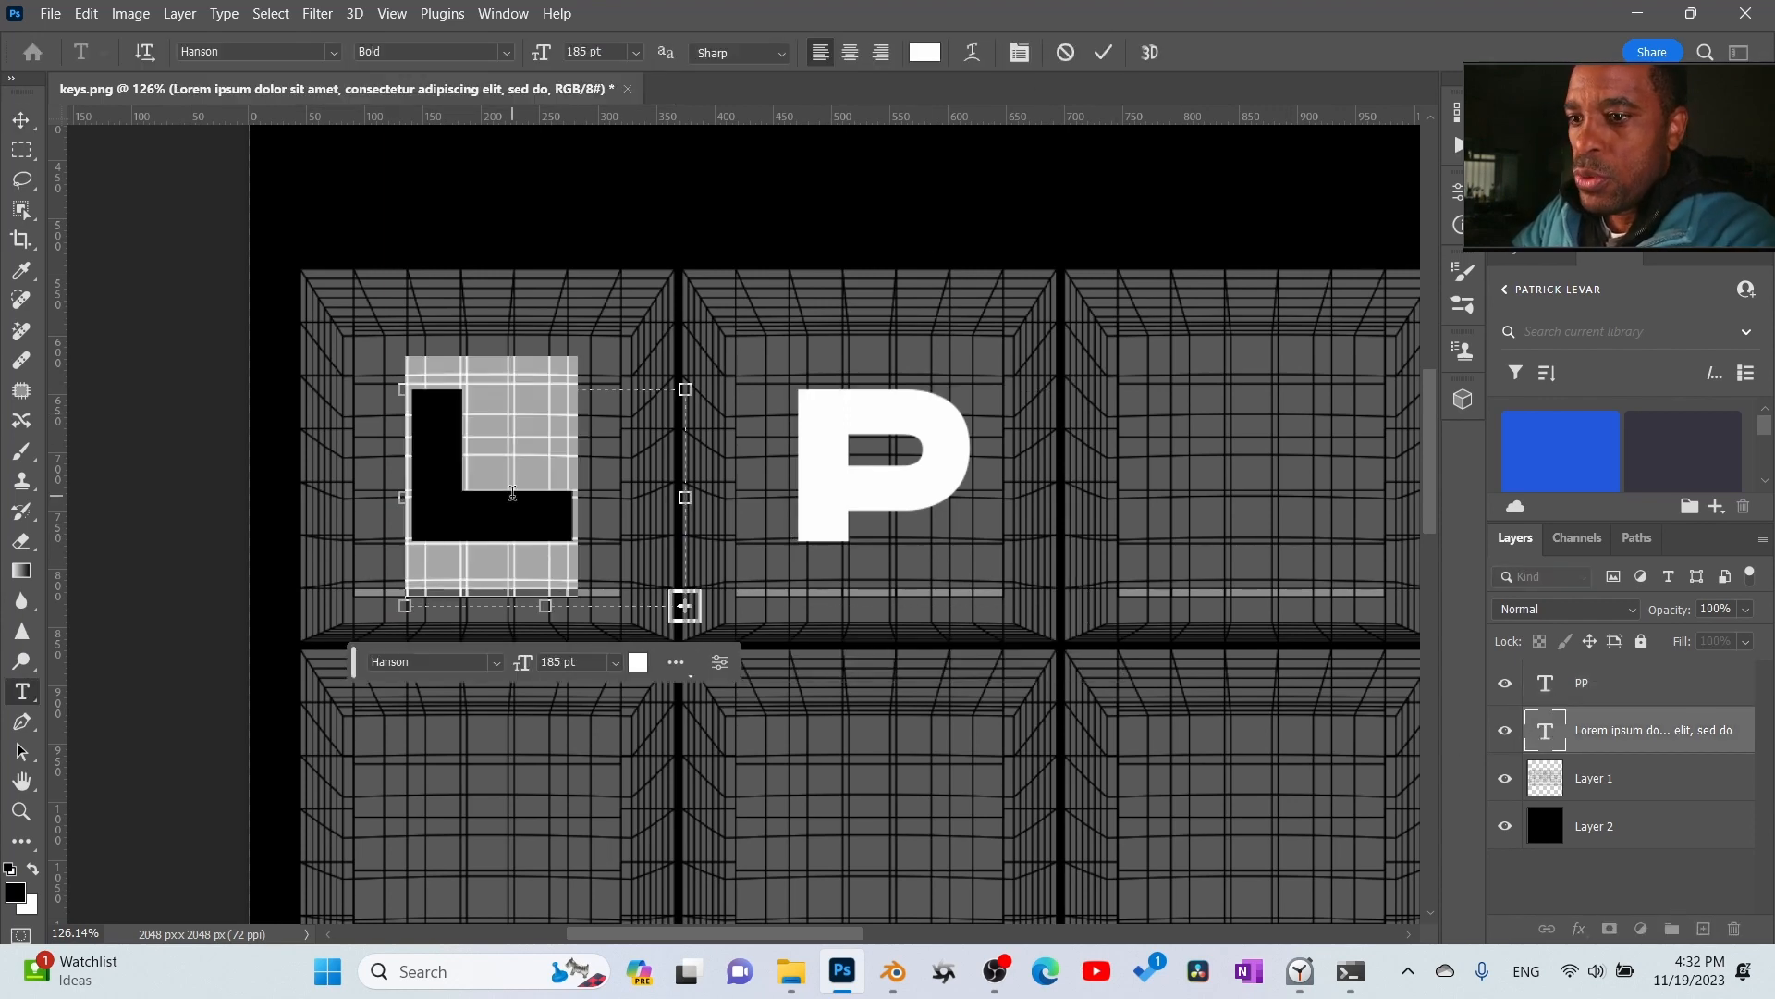
text(1)
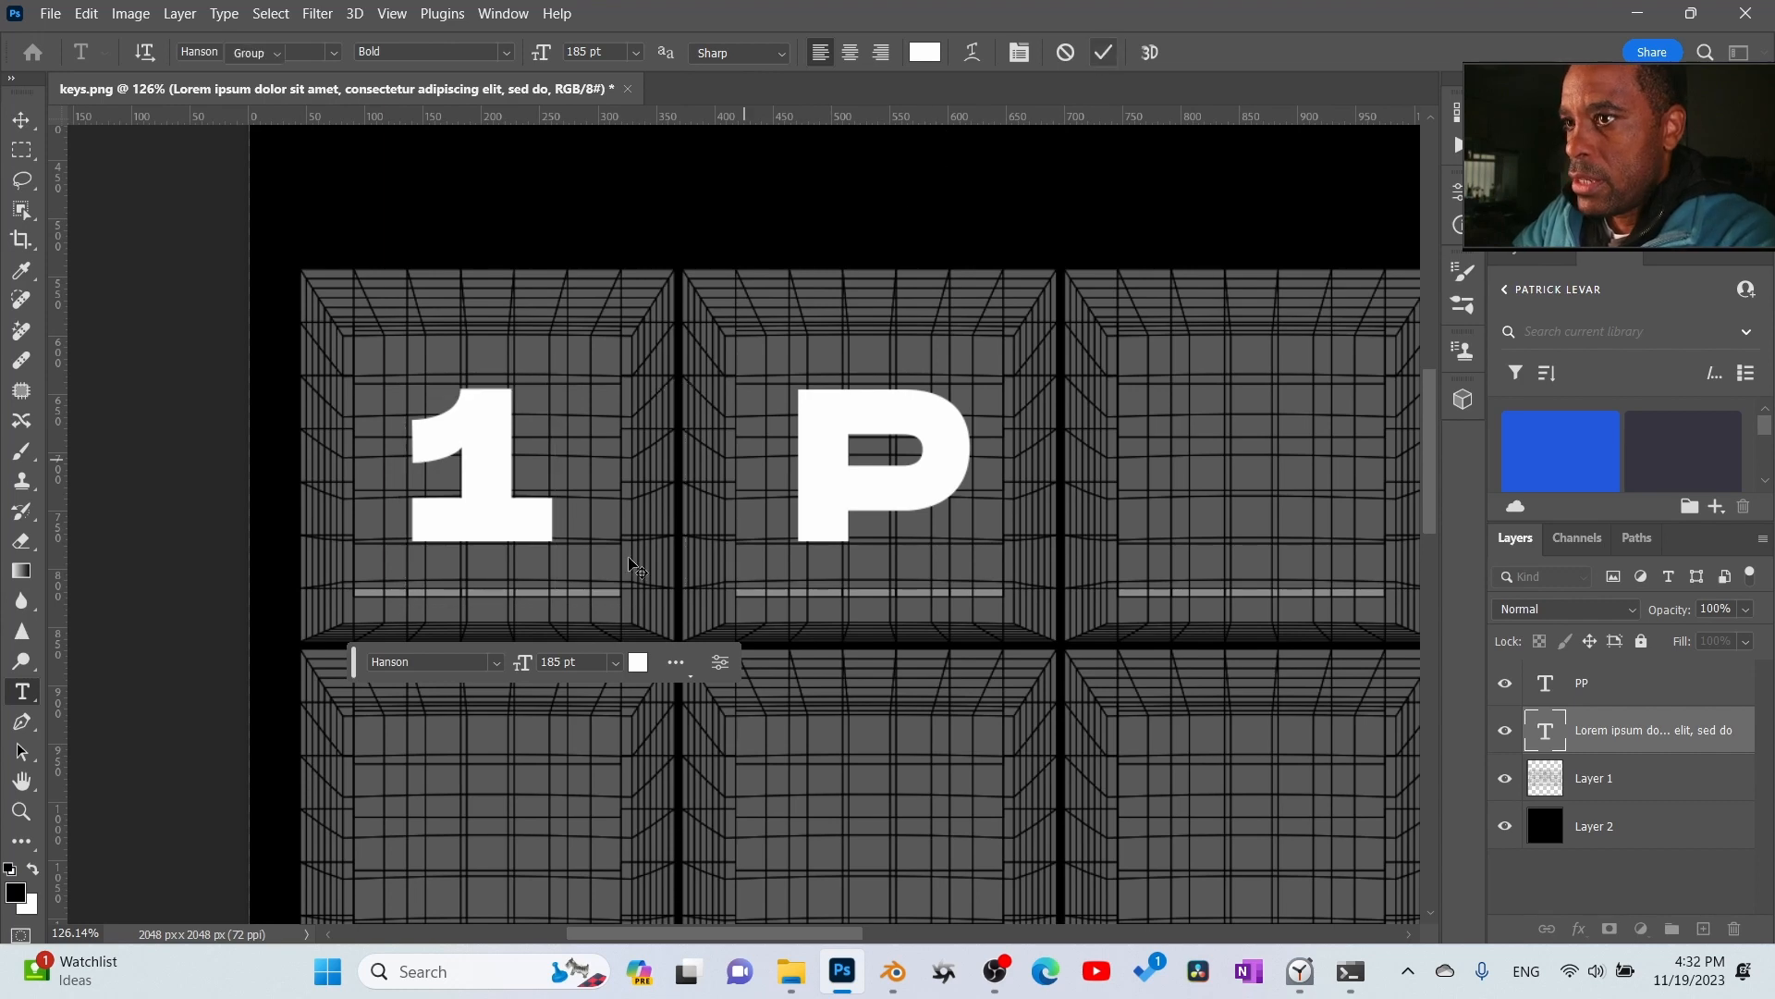
click(647, 558)
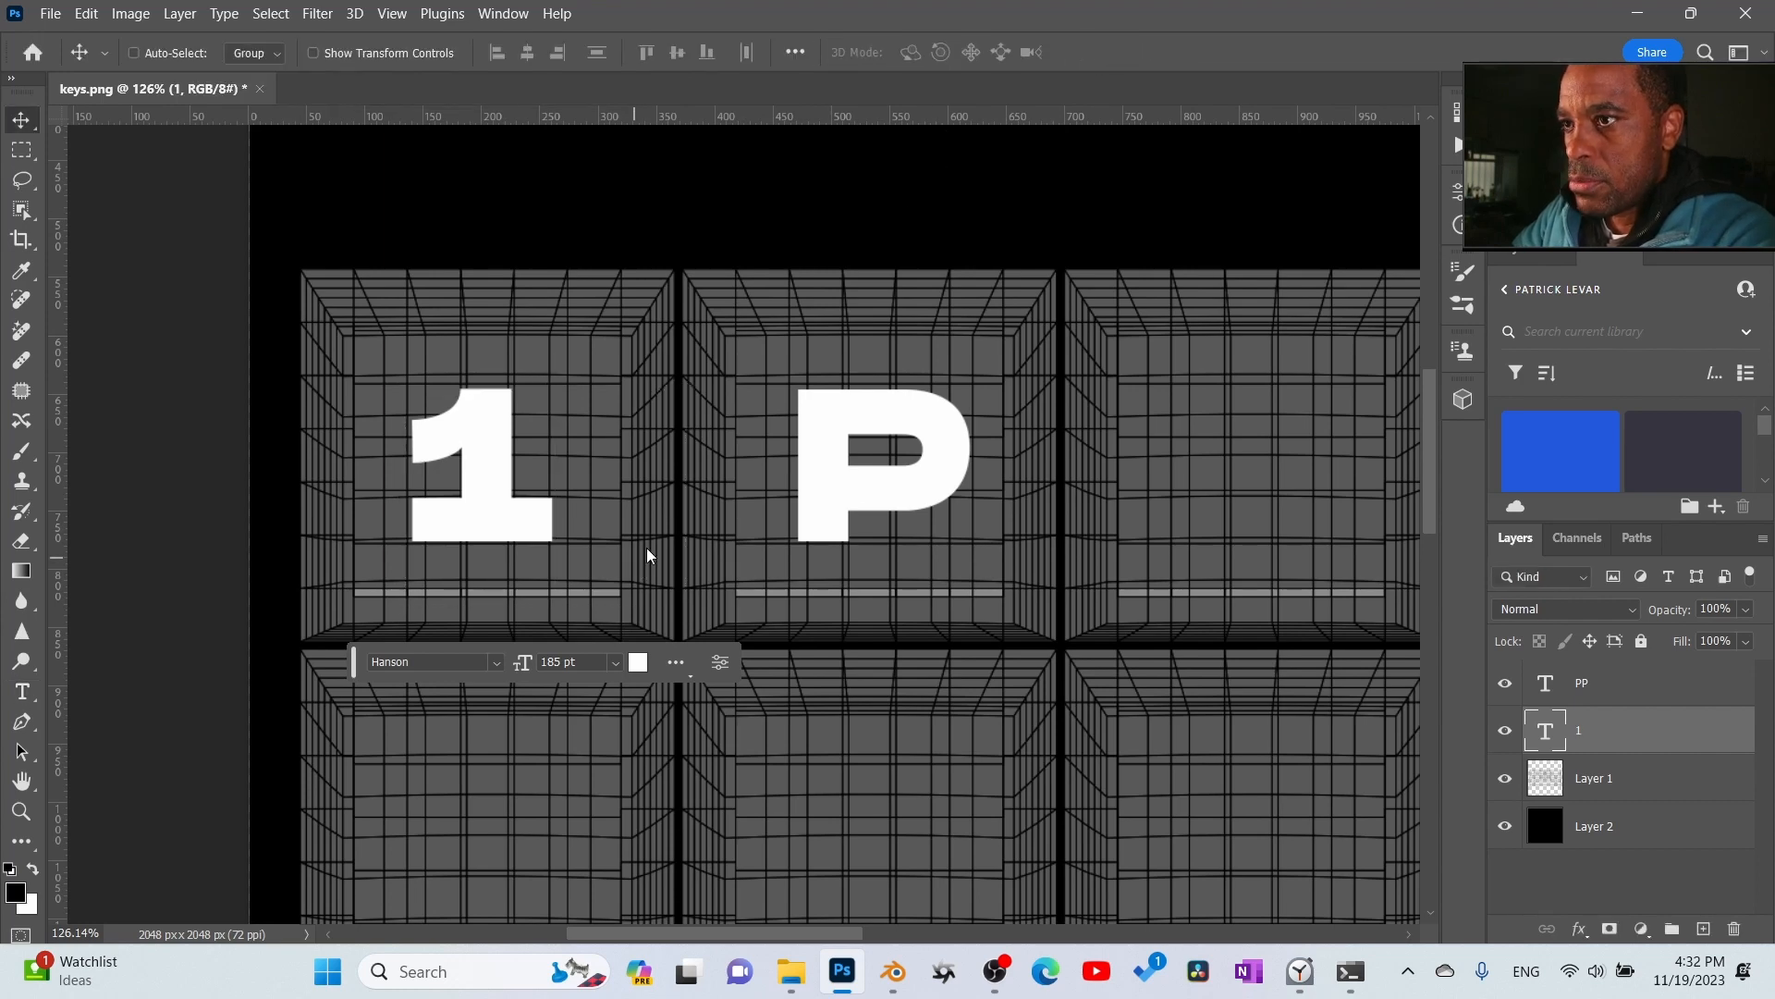
- Retype the second key's text as a single P
click(1554, 682)
double_click(1530, 692)
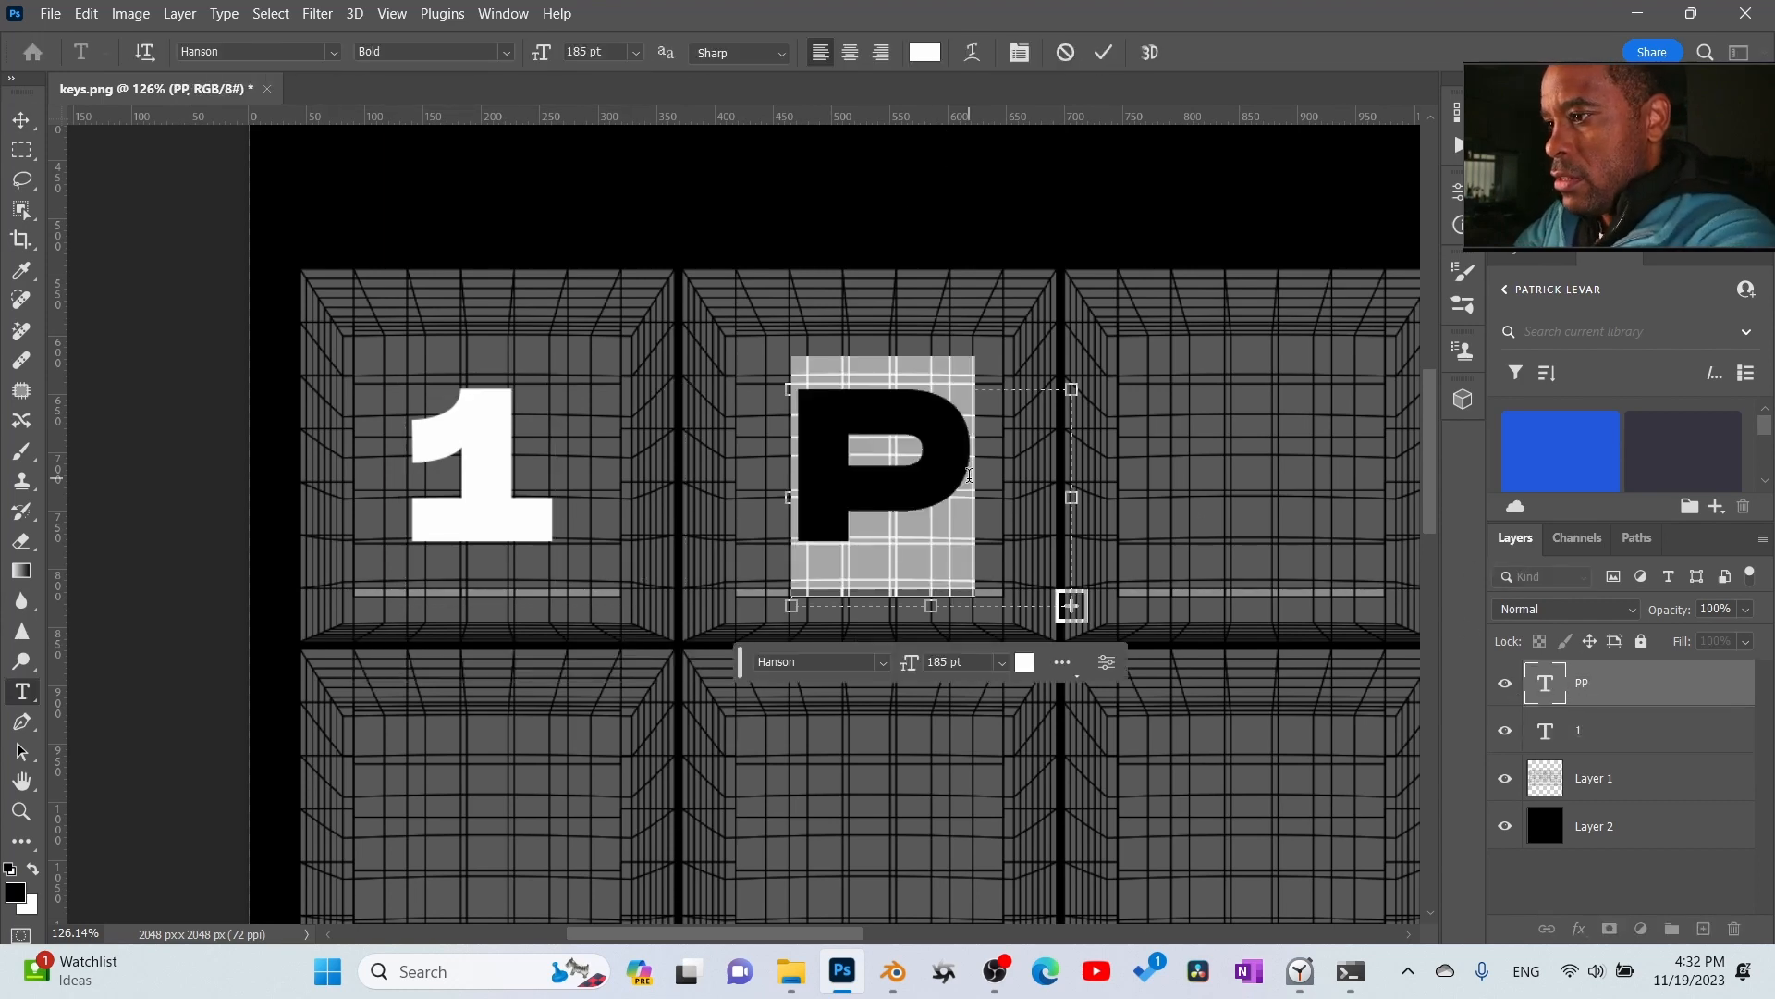
key(BackSpace)
text(P)
- Duplicate the P text layer and place the copy on the third key
drag(1655, 680, 1697, 927)
drag(749, 545, 1151, 541)
drag(1248, 638, 781, 664)
- Change the third key's letter to W and widen its text box to fit
double_click(1542, 687)
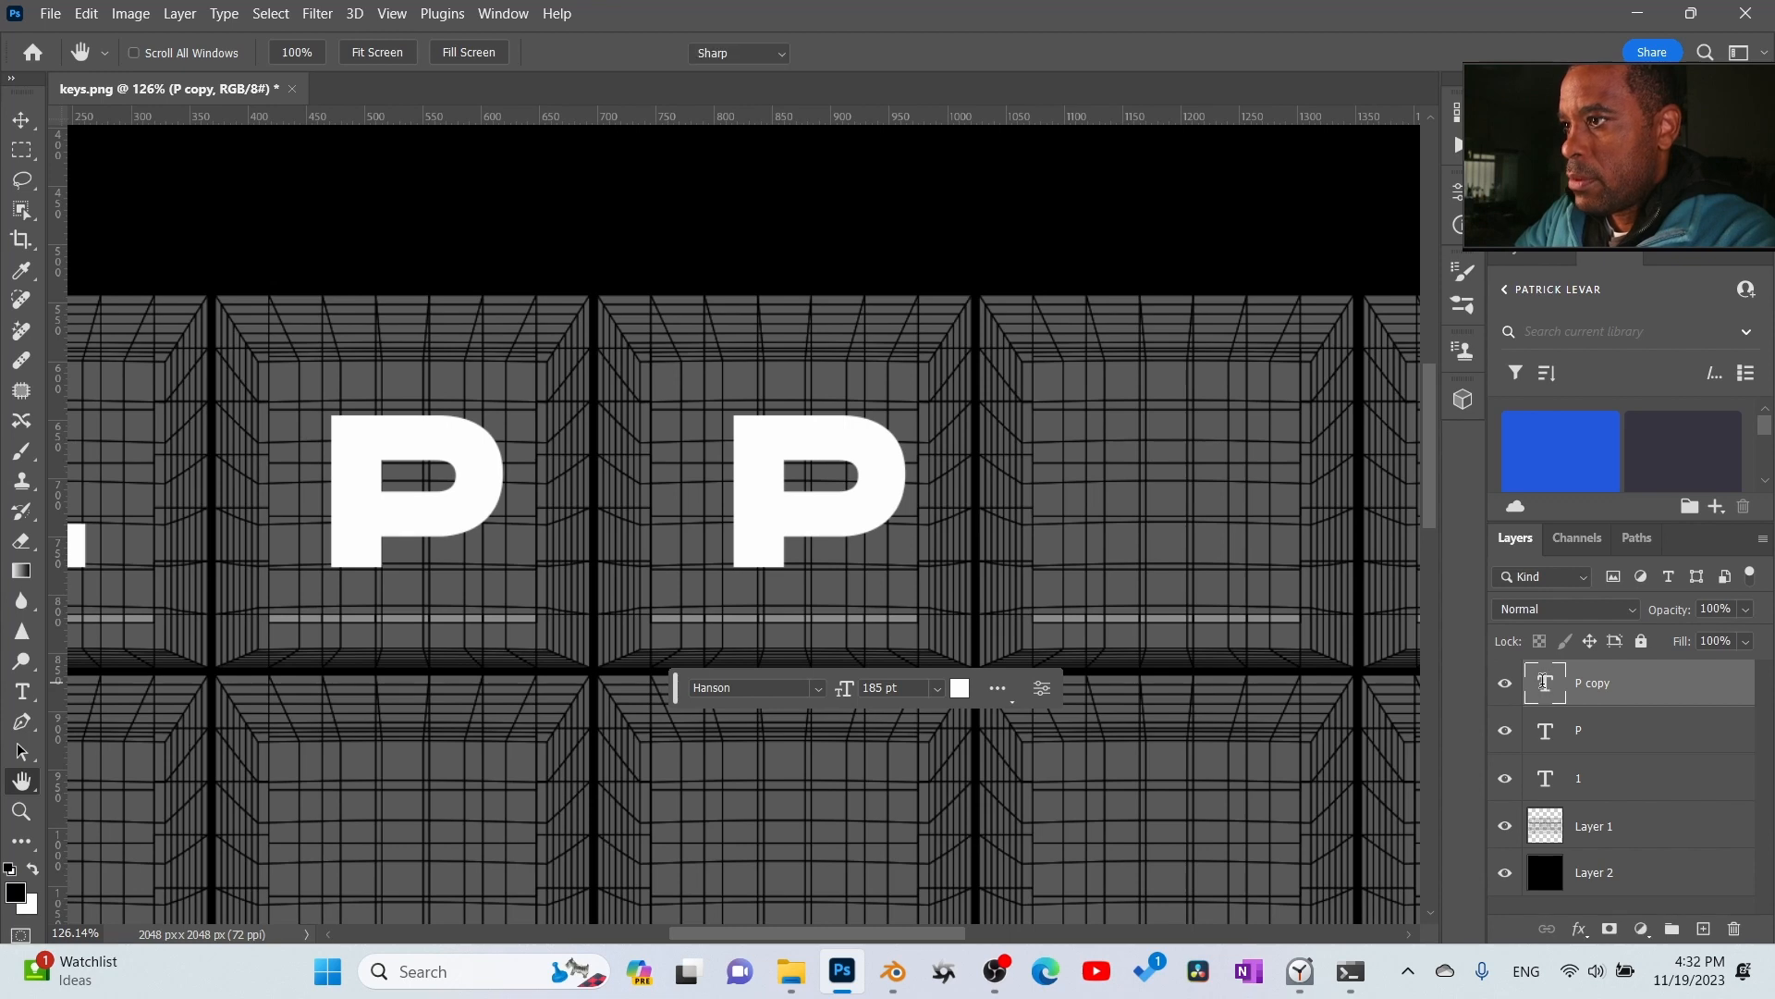
key(BackSpace)
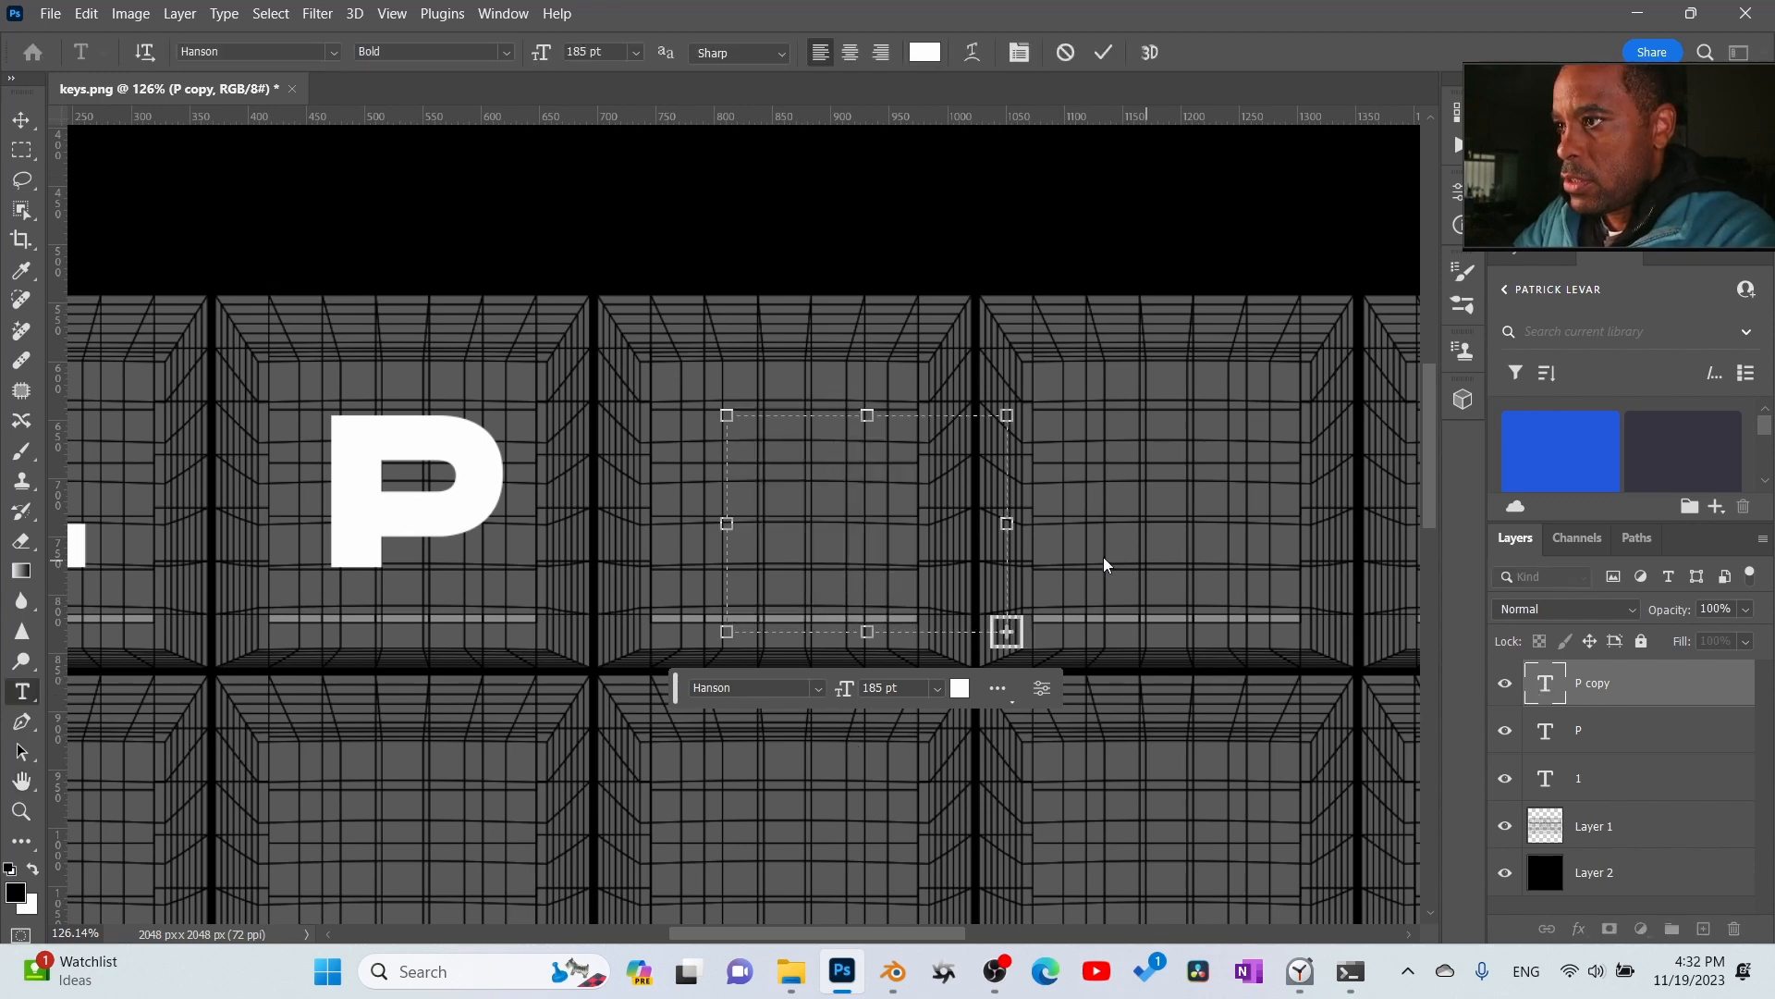
text(W)
drag(1010, 524, 1087, 524)
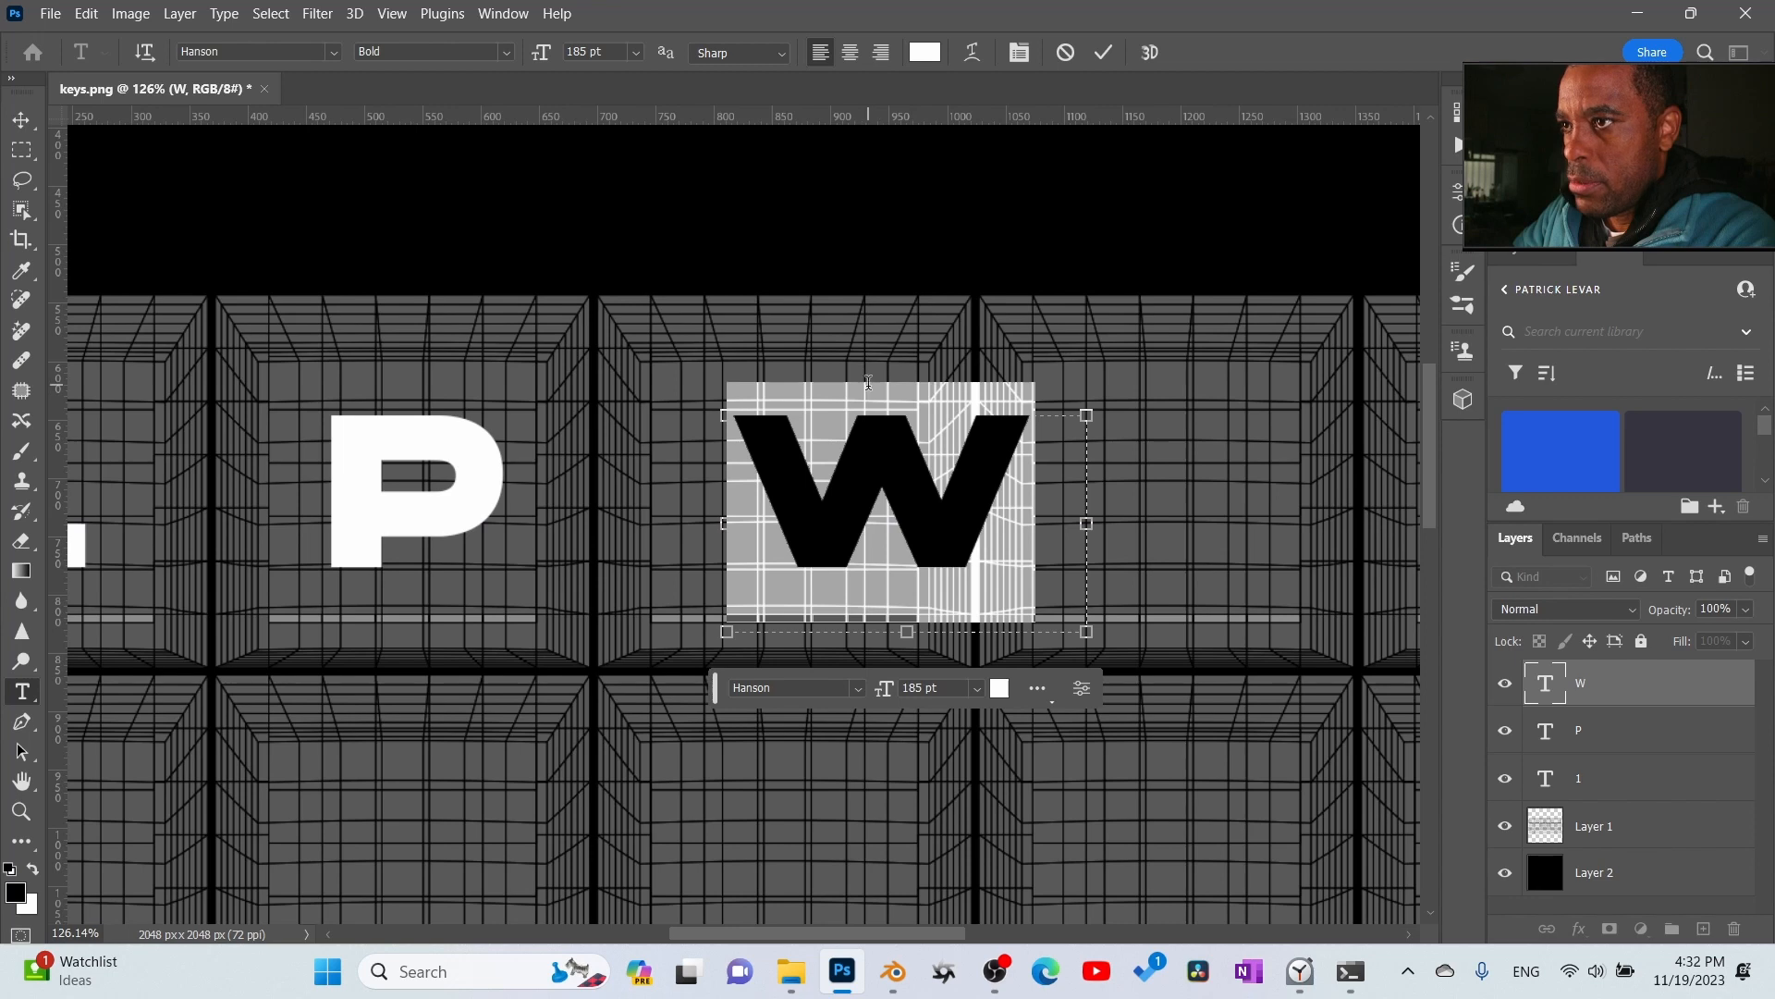
click(1103, 52)
- Move the W back within the borders of the third key
key(h)
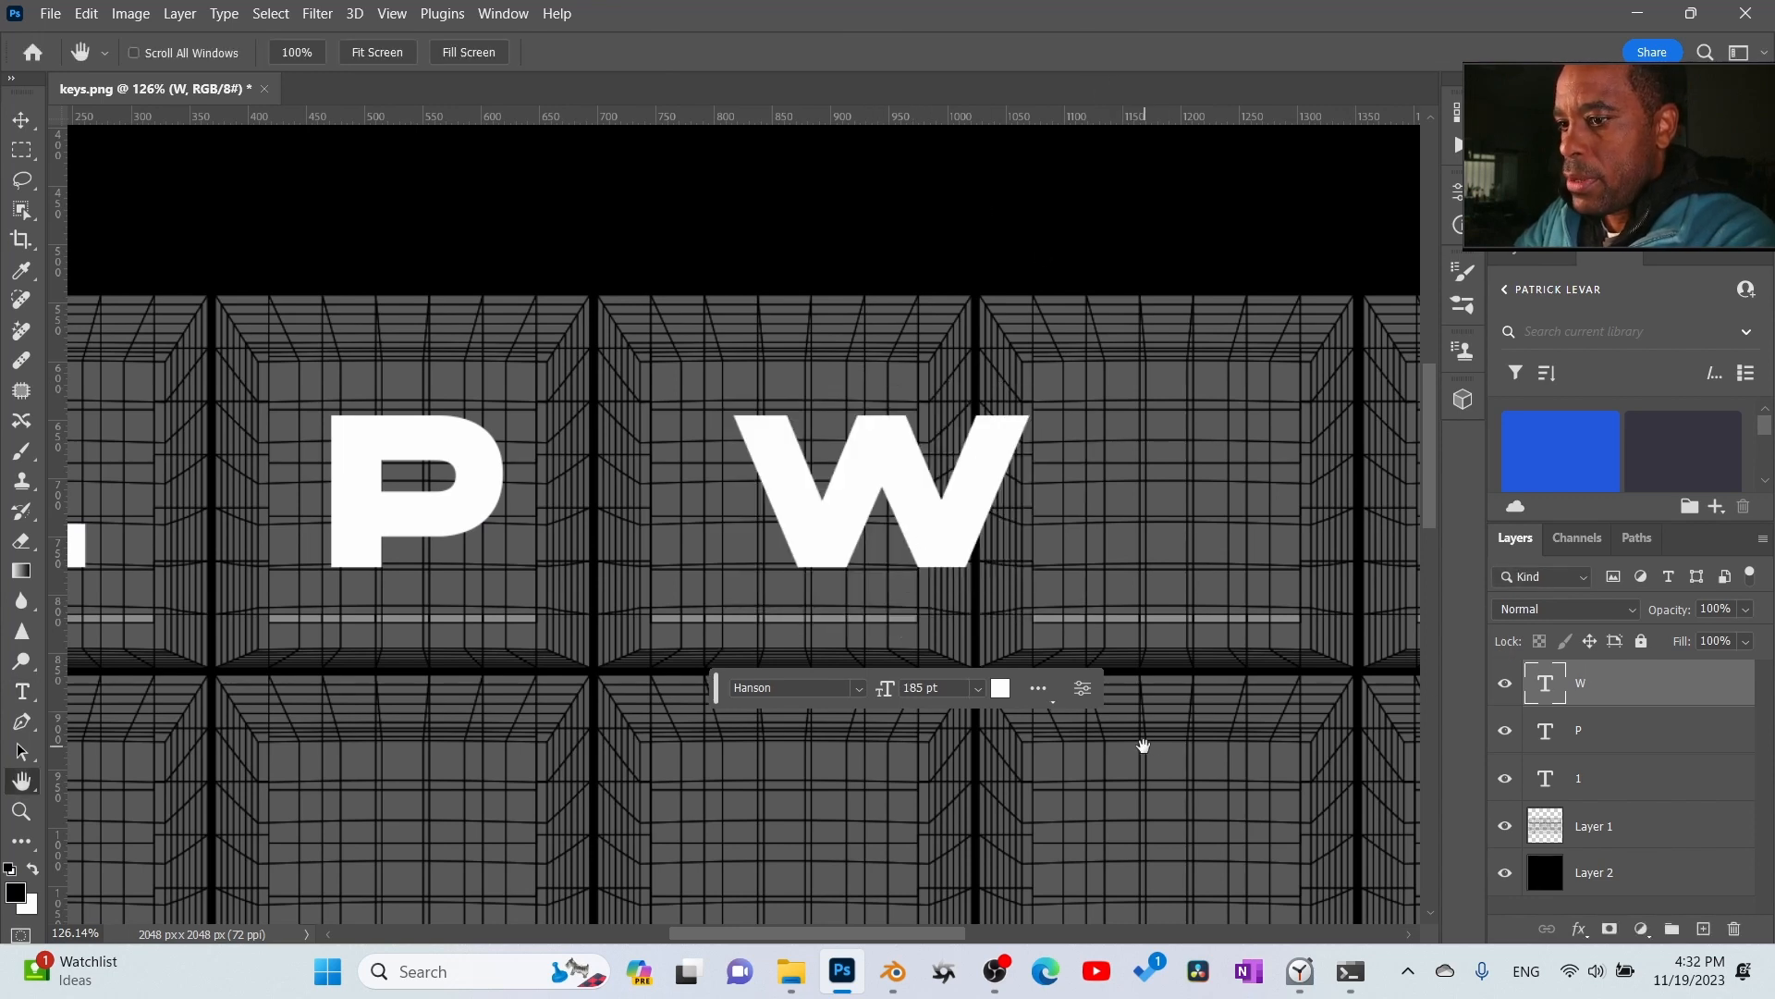
key(v)
drag(843, 544, 756, 551)
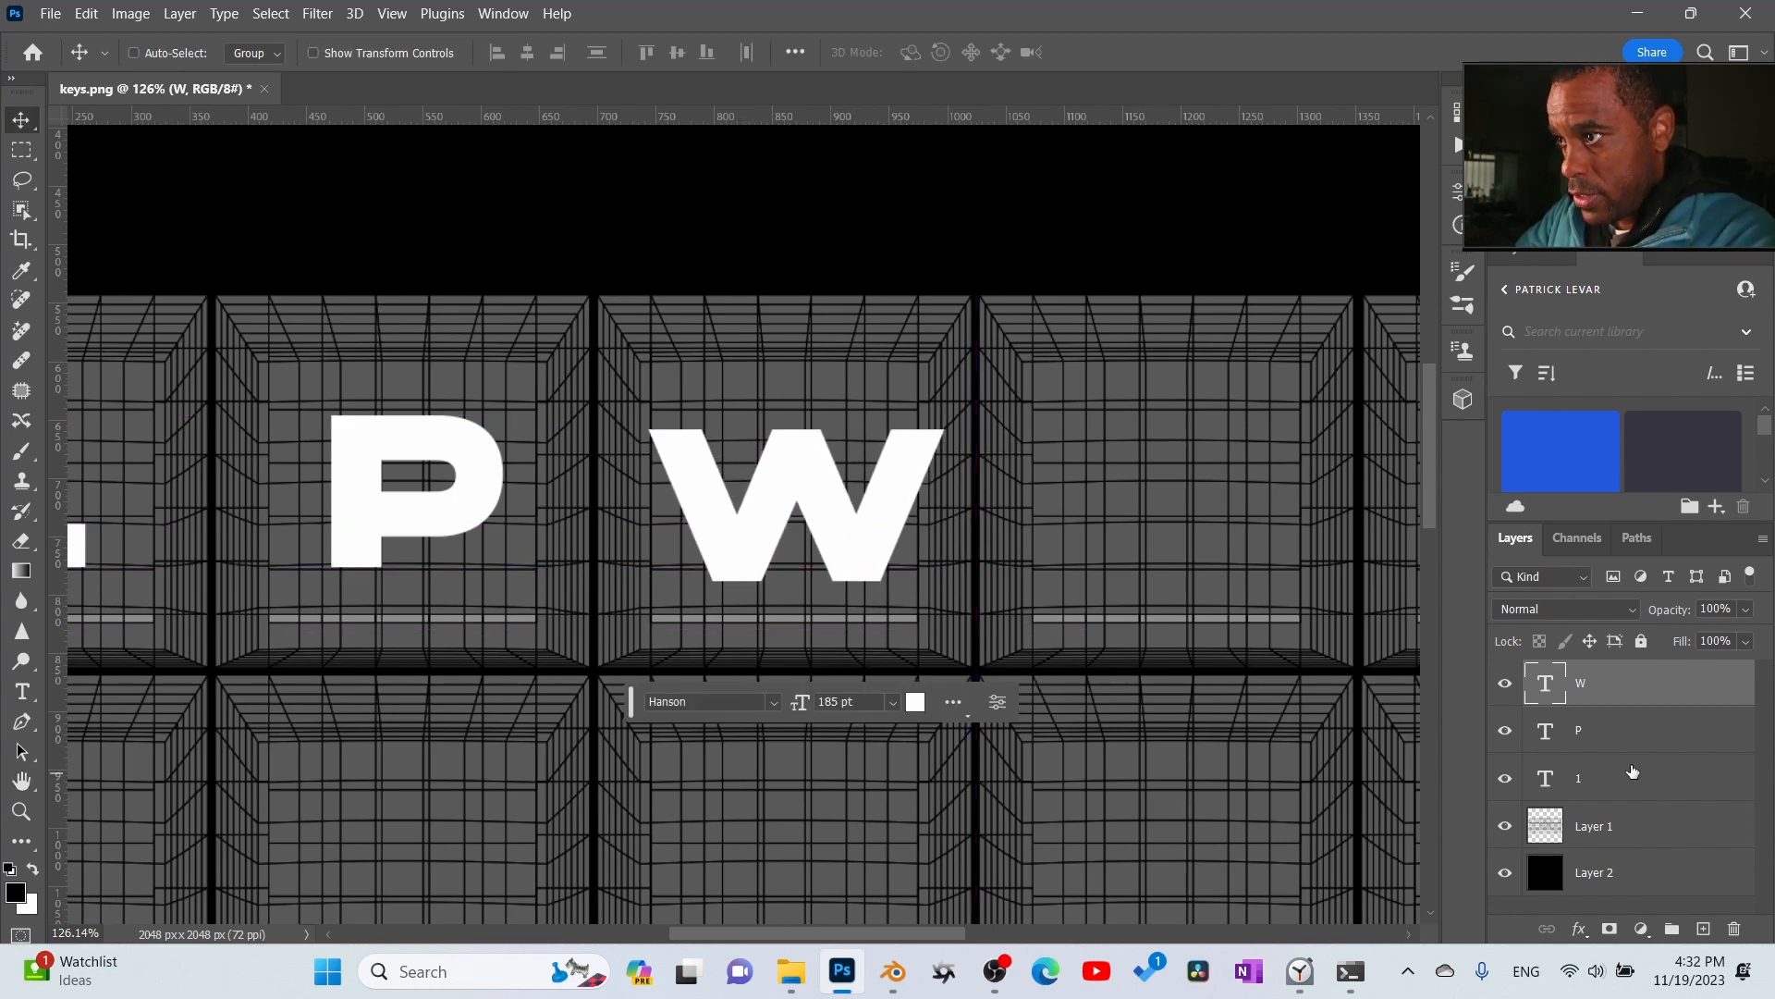
- Set the W's font size to 153 pt and recentre it on the third key
key(Return)
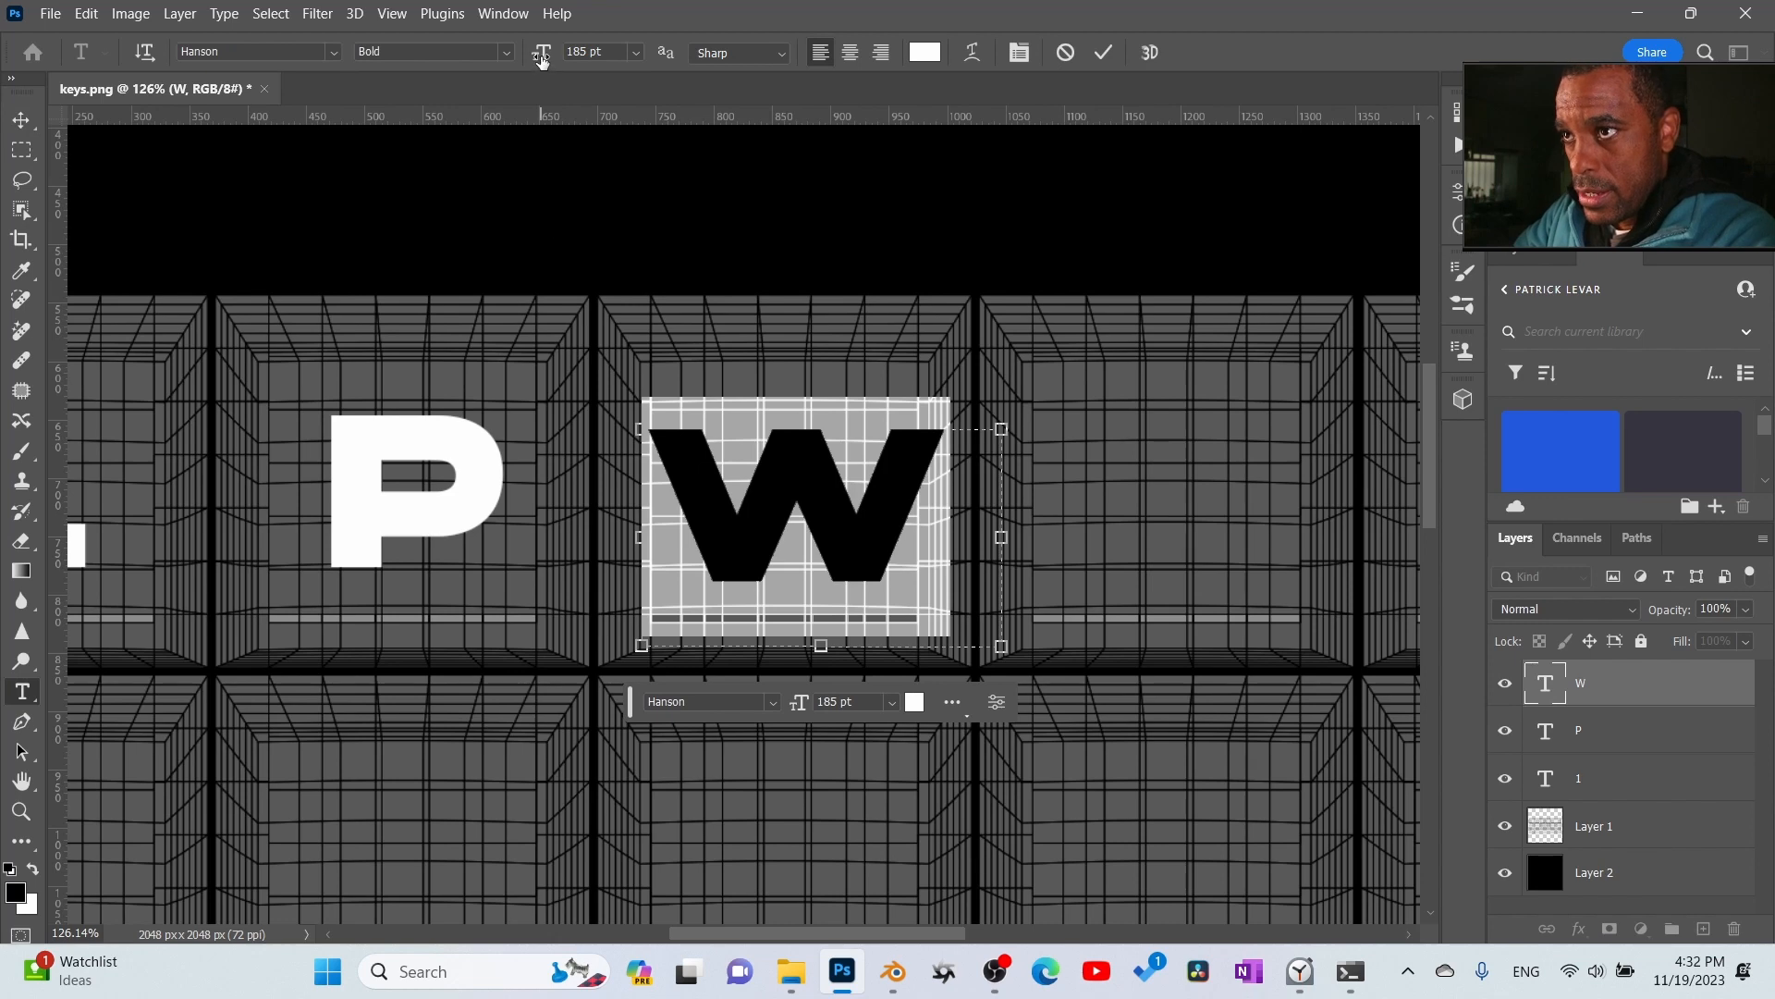
mouse_move(542, 59)
mouse_down()
mouse_move(504, 59)
mouse_move(534, 59)
mouse_up()
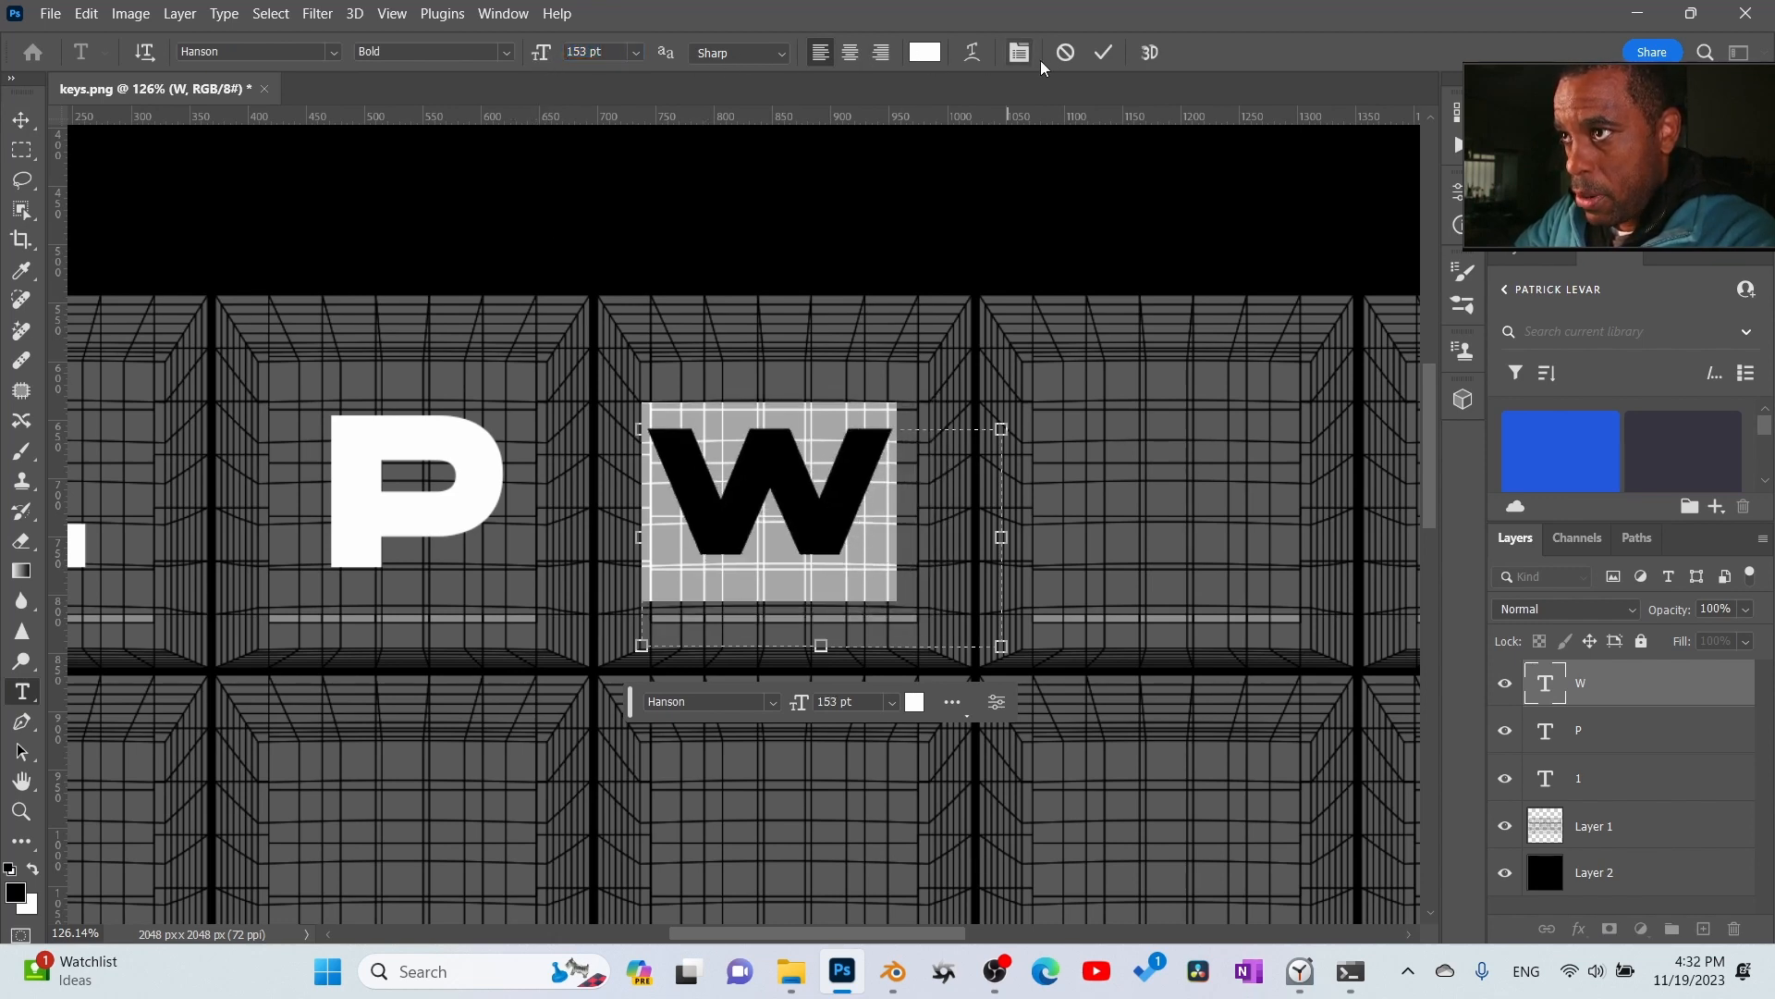
click(1105, 61)
key(v)
mouse_move(811, 509)
mouse_down()
mouse_move(840, 537)
mouse_move(829, 523)
mouse_up()
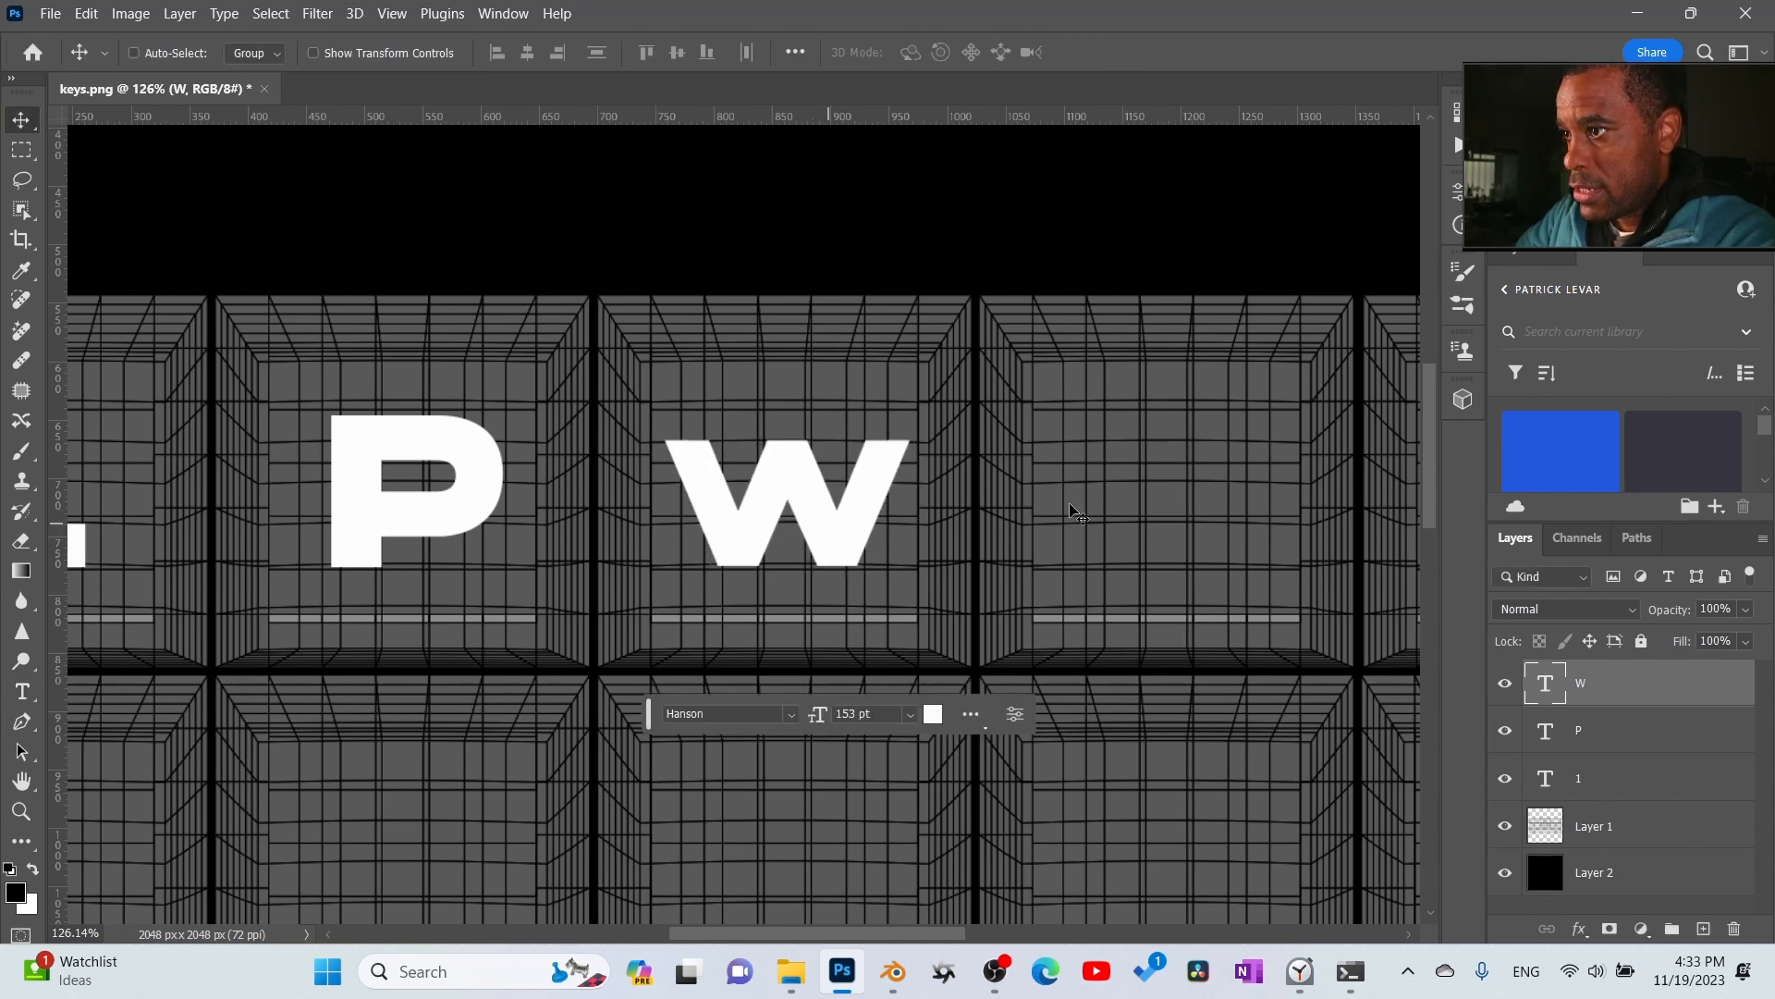
- Set the W's font size to 150 pt
double_click(1553, 692)
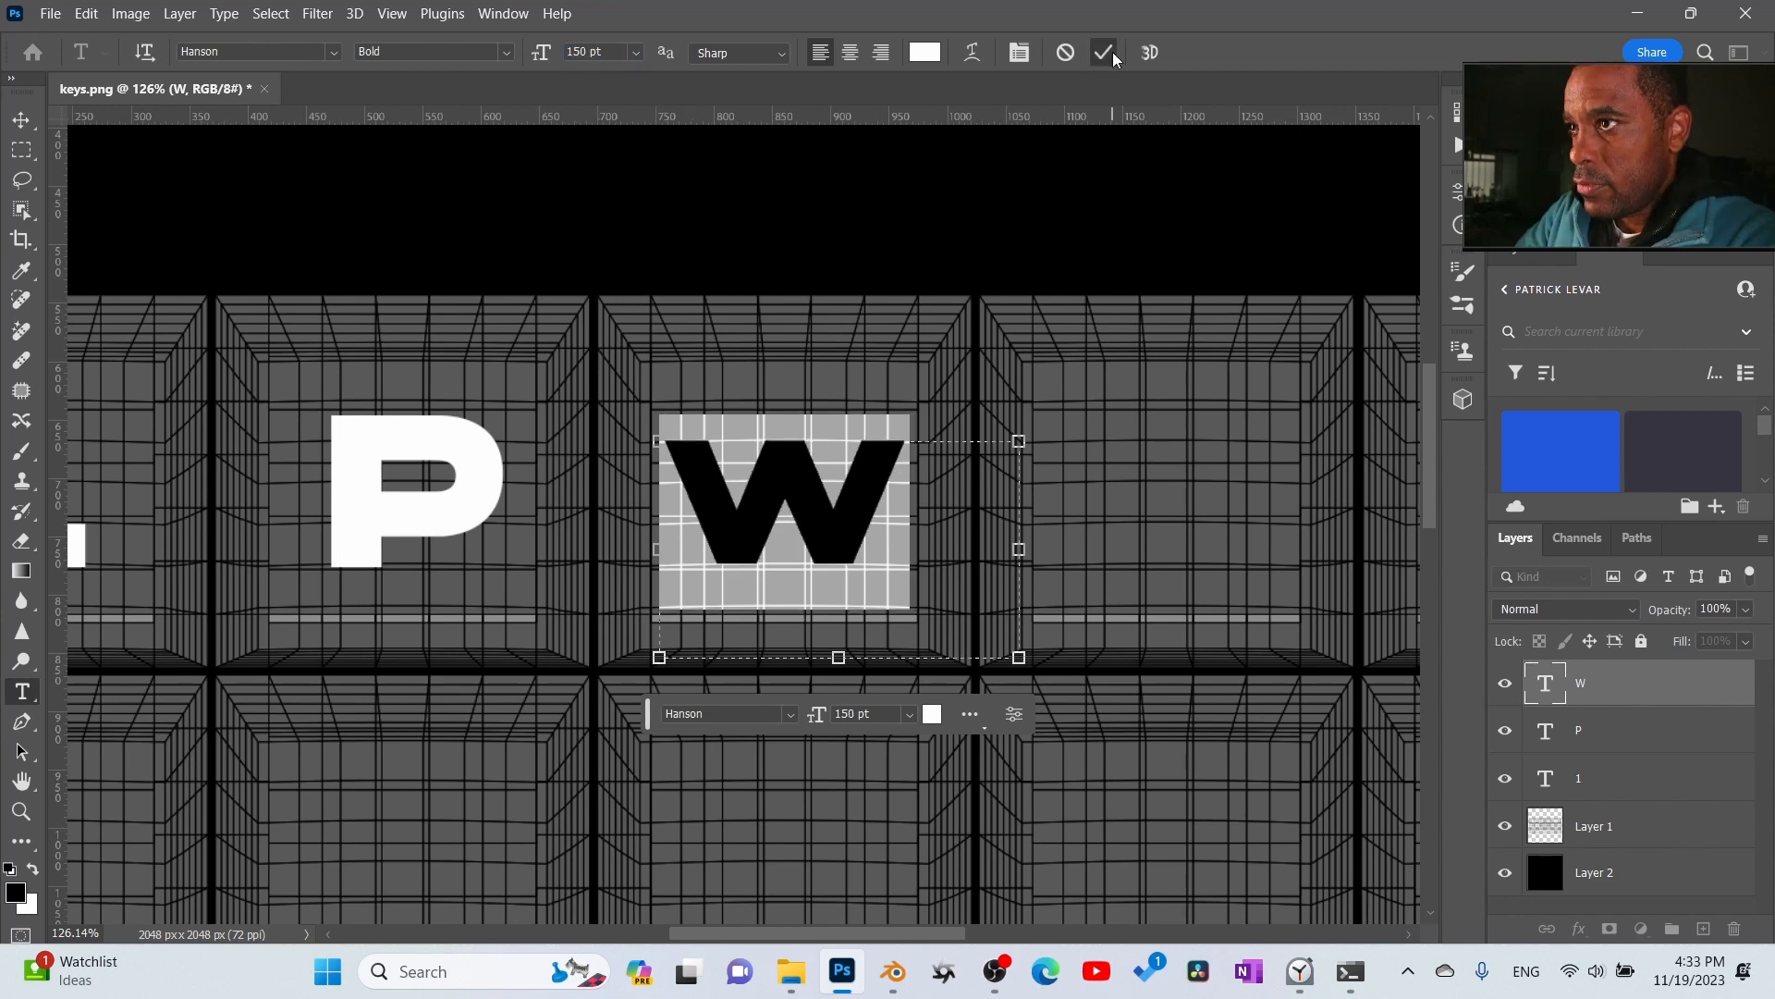
key(ctrl+Return)
key(v)
- Set the P's font size to 150 pt and move it up about 12 px on the second key
click(1547, 730)
double_click(1547, 730)
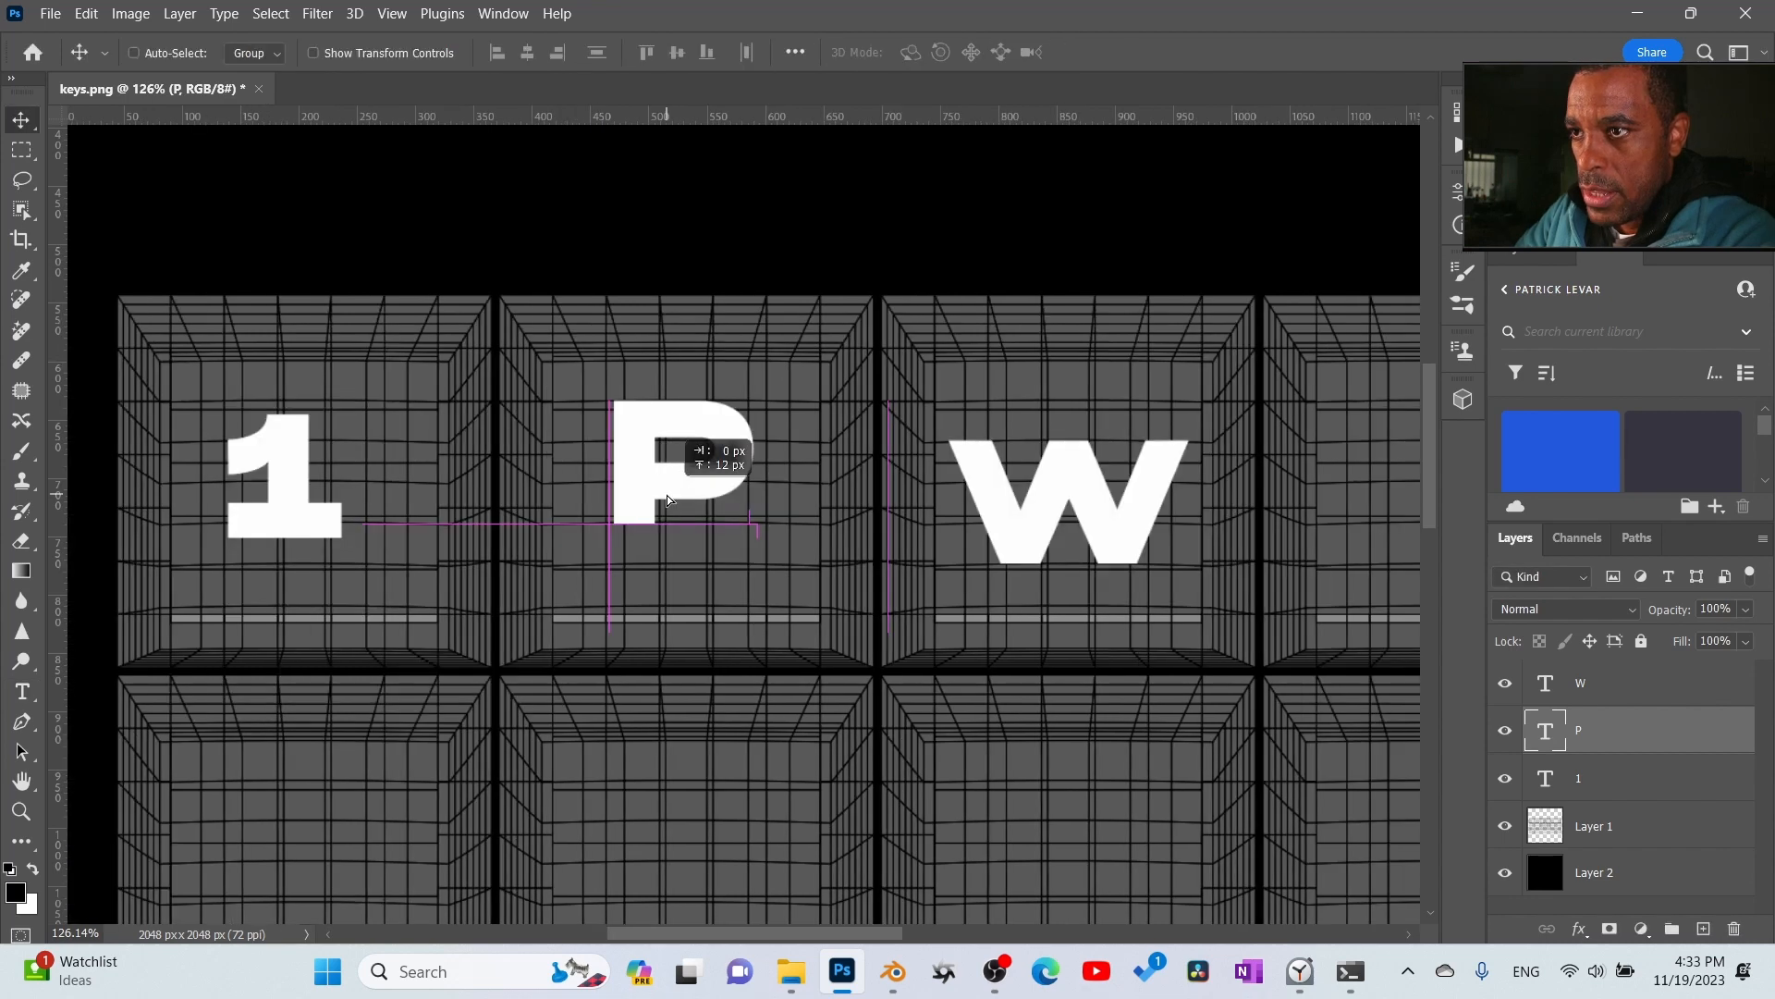
drag(669, 490, 669, 491)
- Shift the W, P and 1 vertically so the three letters line up at the same height across the first-row keys
click(1556, 683)
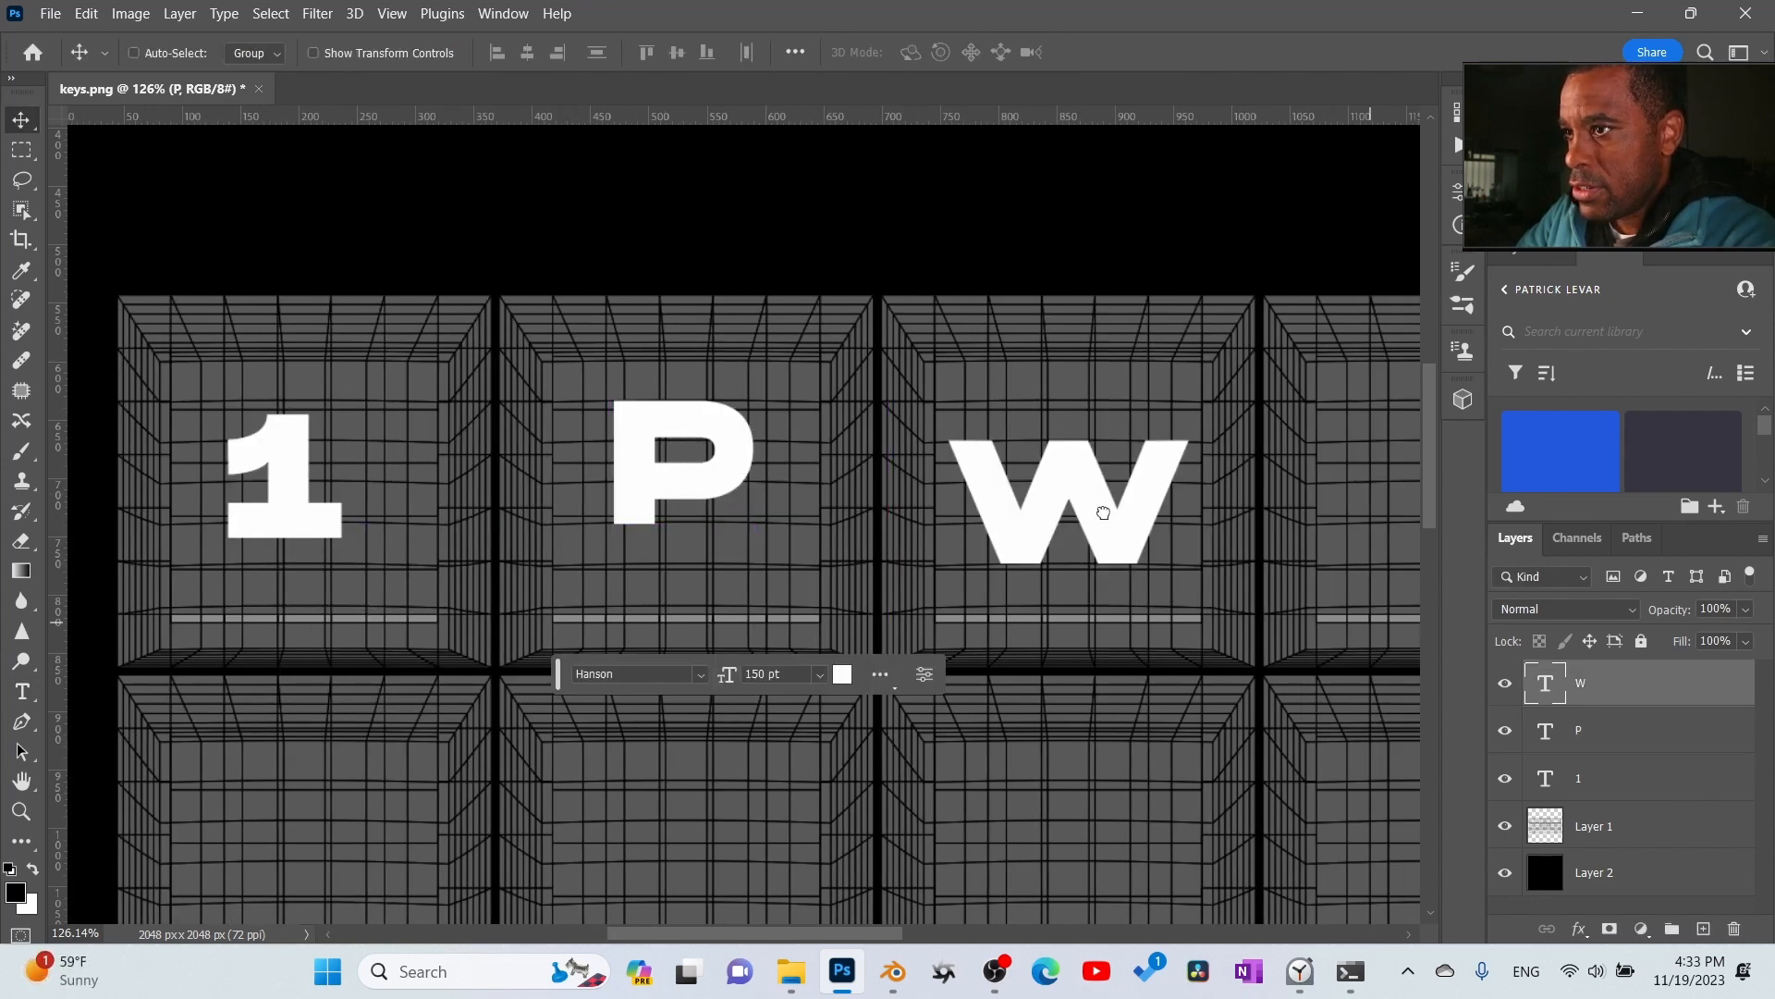
mouse_move(1121, 503)
mouse_down()
mouse_move(1138, 448)
mouse_move(1130, 506)
mouse_up()
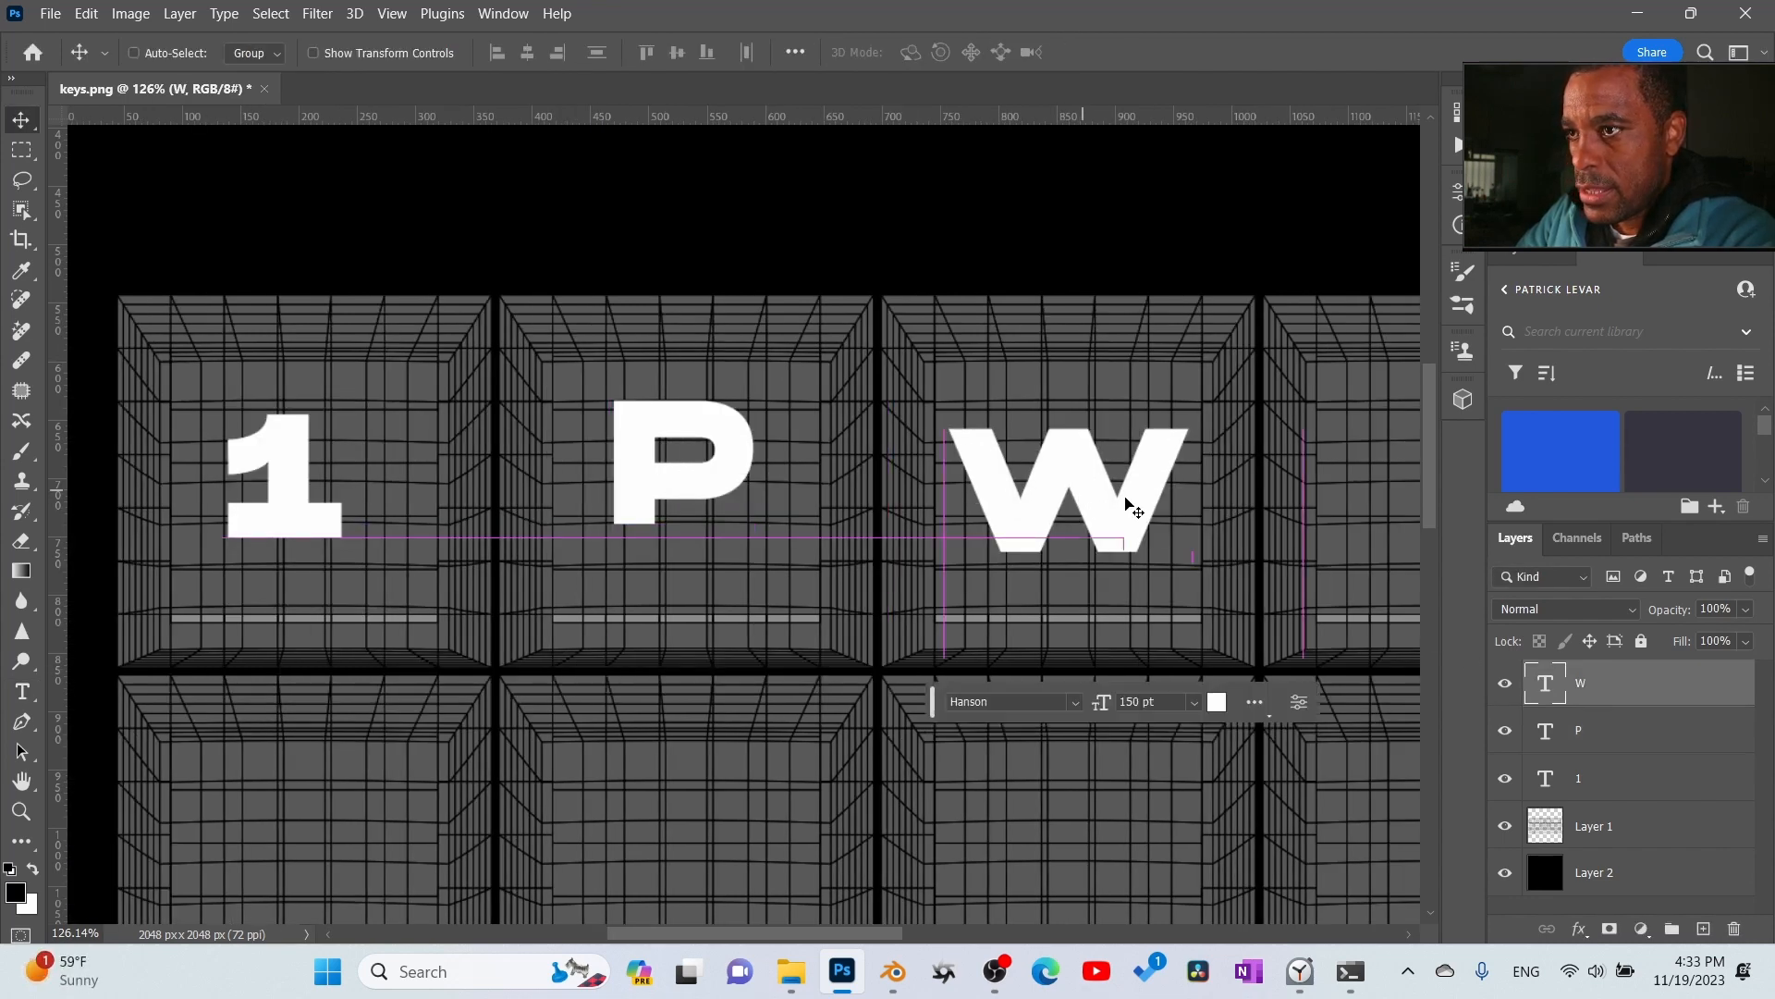
click(1645, 731)
drag(740, 487, 740, 516)
click(1601, 791)
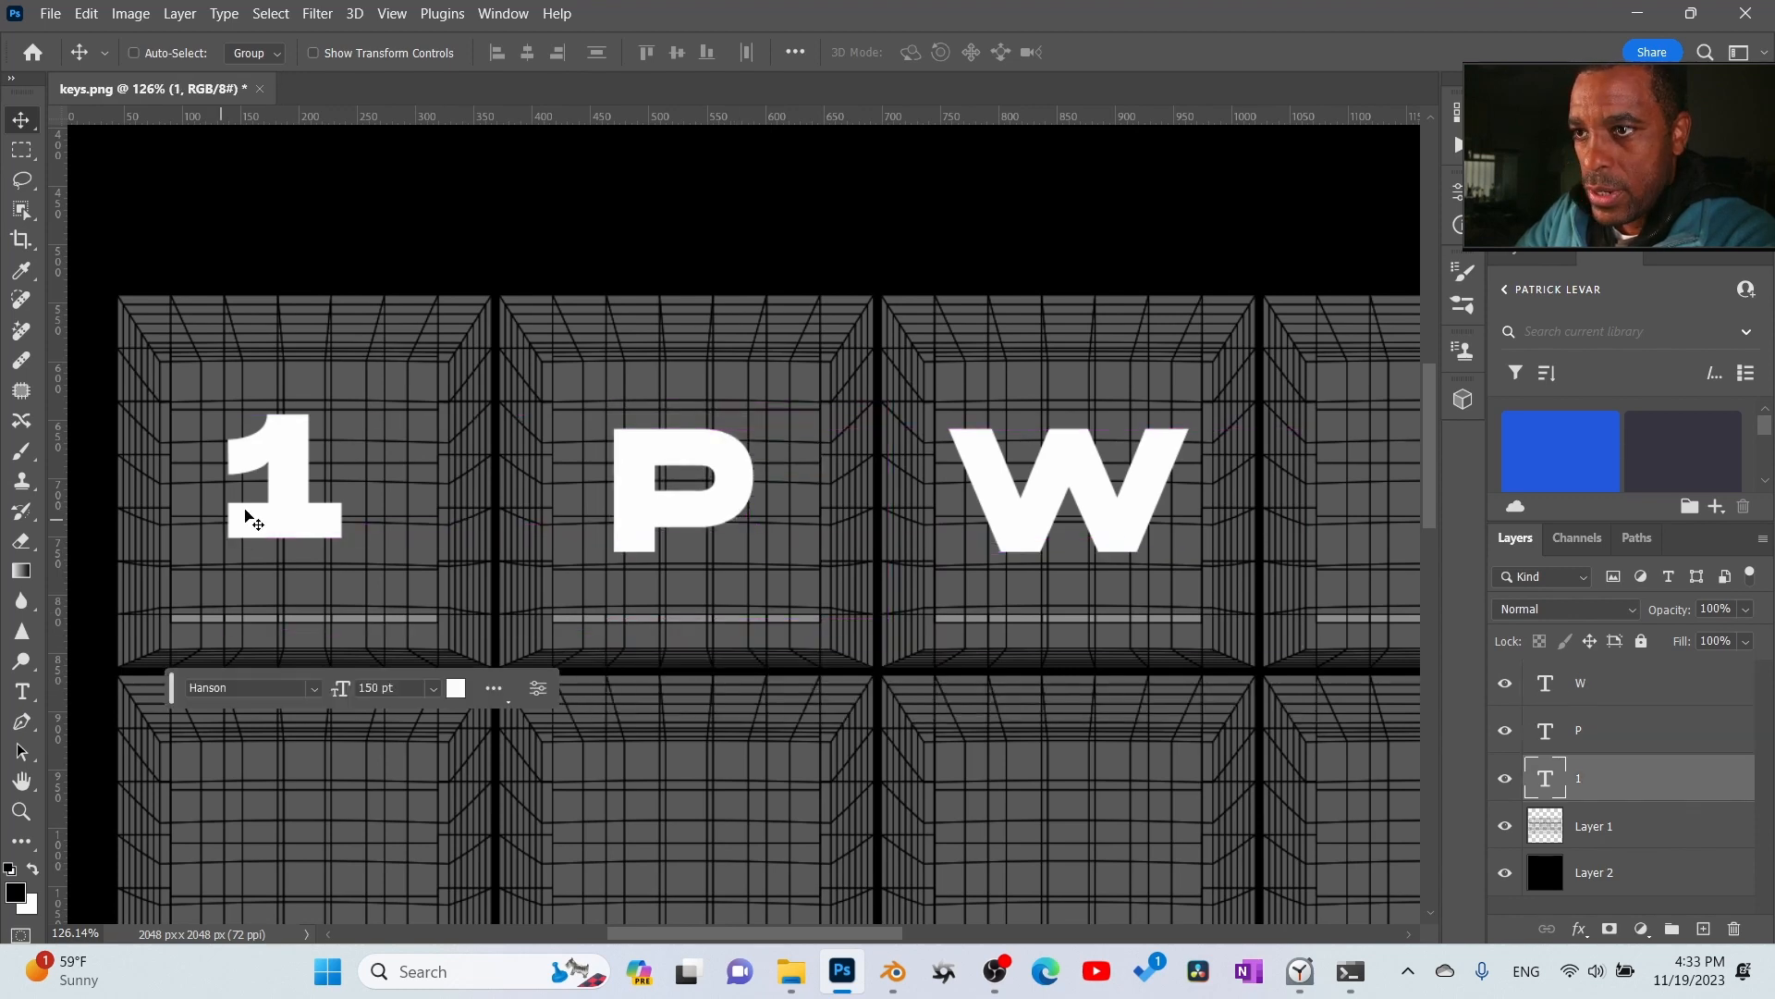
mouse_move(268, 499)
mouse_down()
mouse_move(296, 488)
mouse_move(296, 504)
mouse_up()
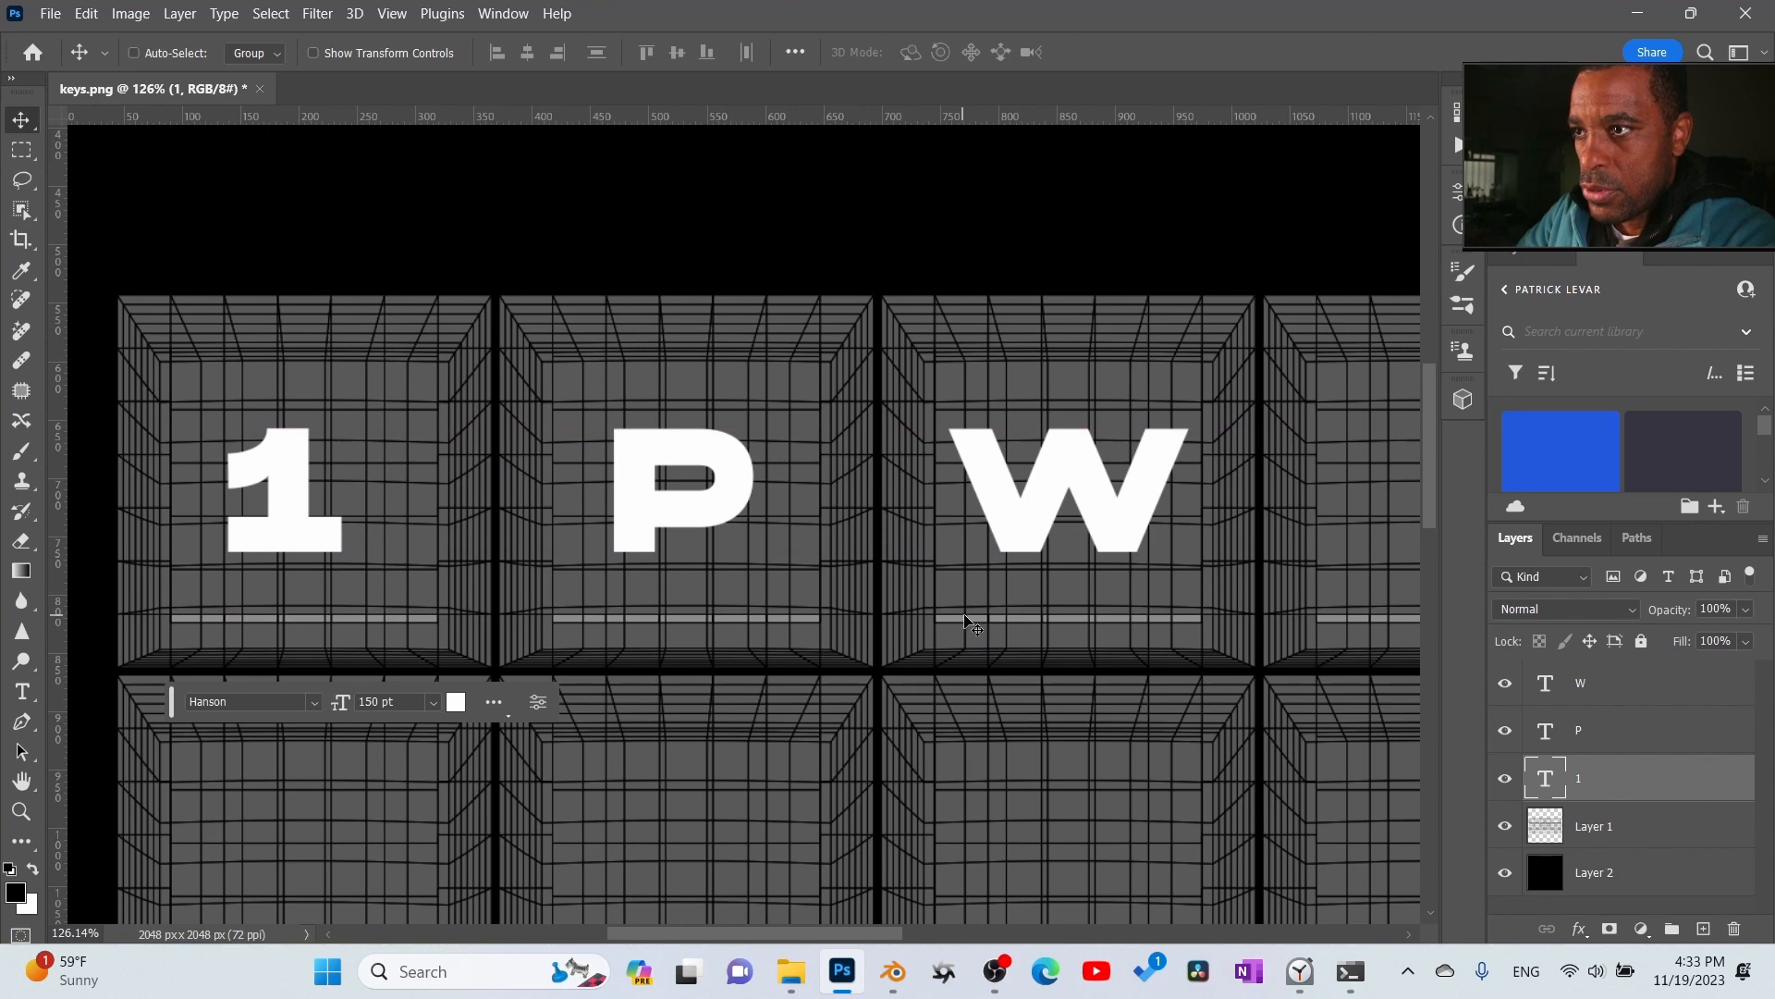
- Duplicate the W layer and place the copy on the fourth key, level with the original W
ctrl+scroll(1091, 647, right, 6)
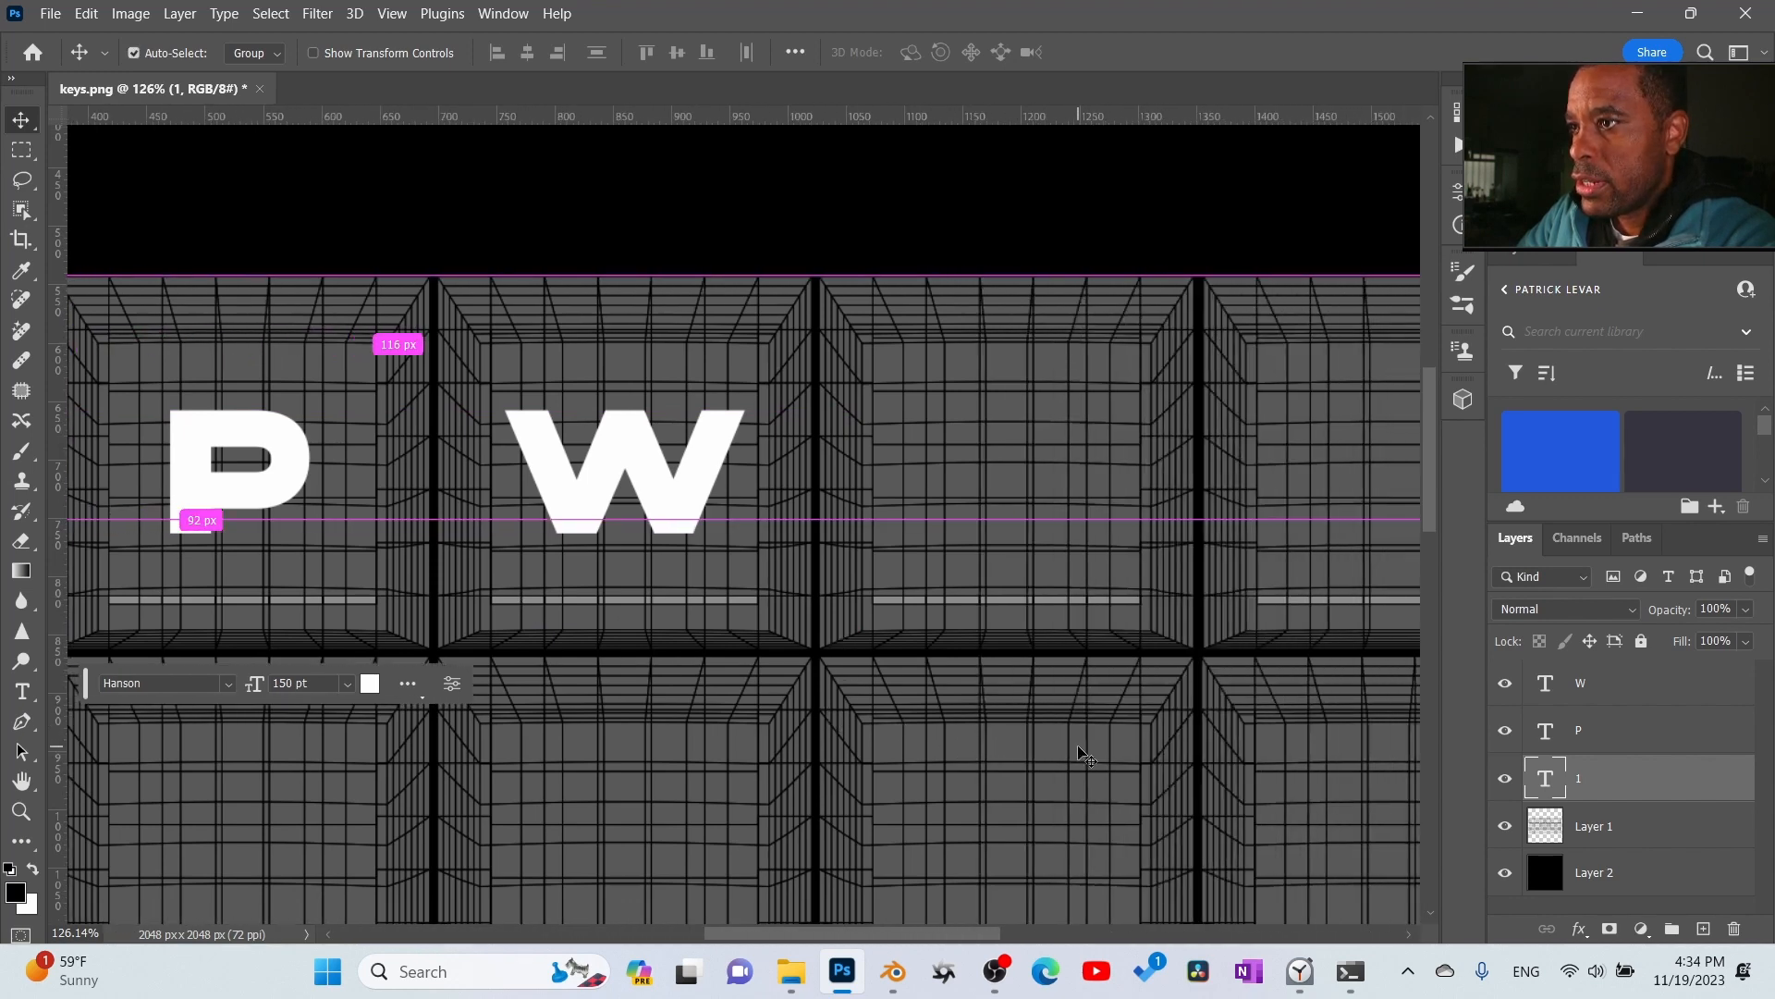
ctrl+scroll(1089, 745, right, 4)
drag(1650, 700, 1707, 930)
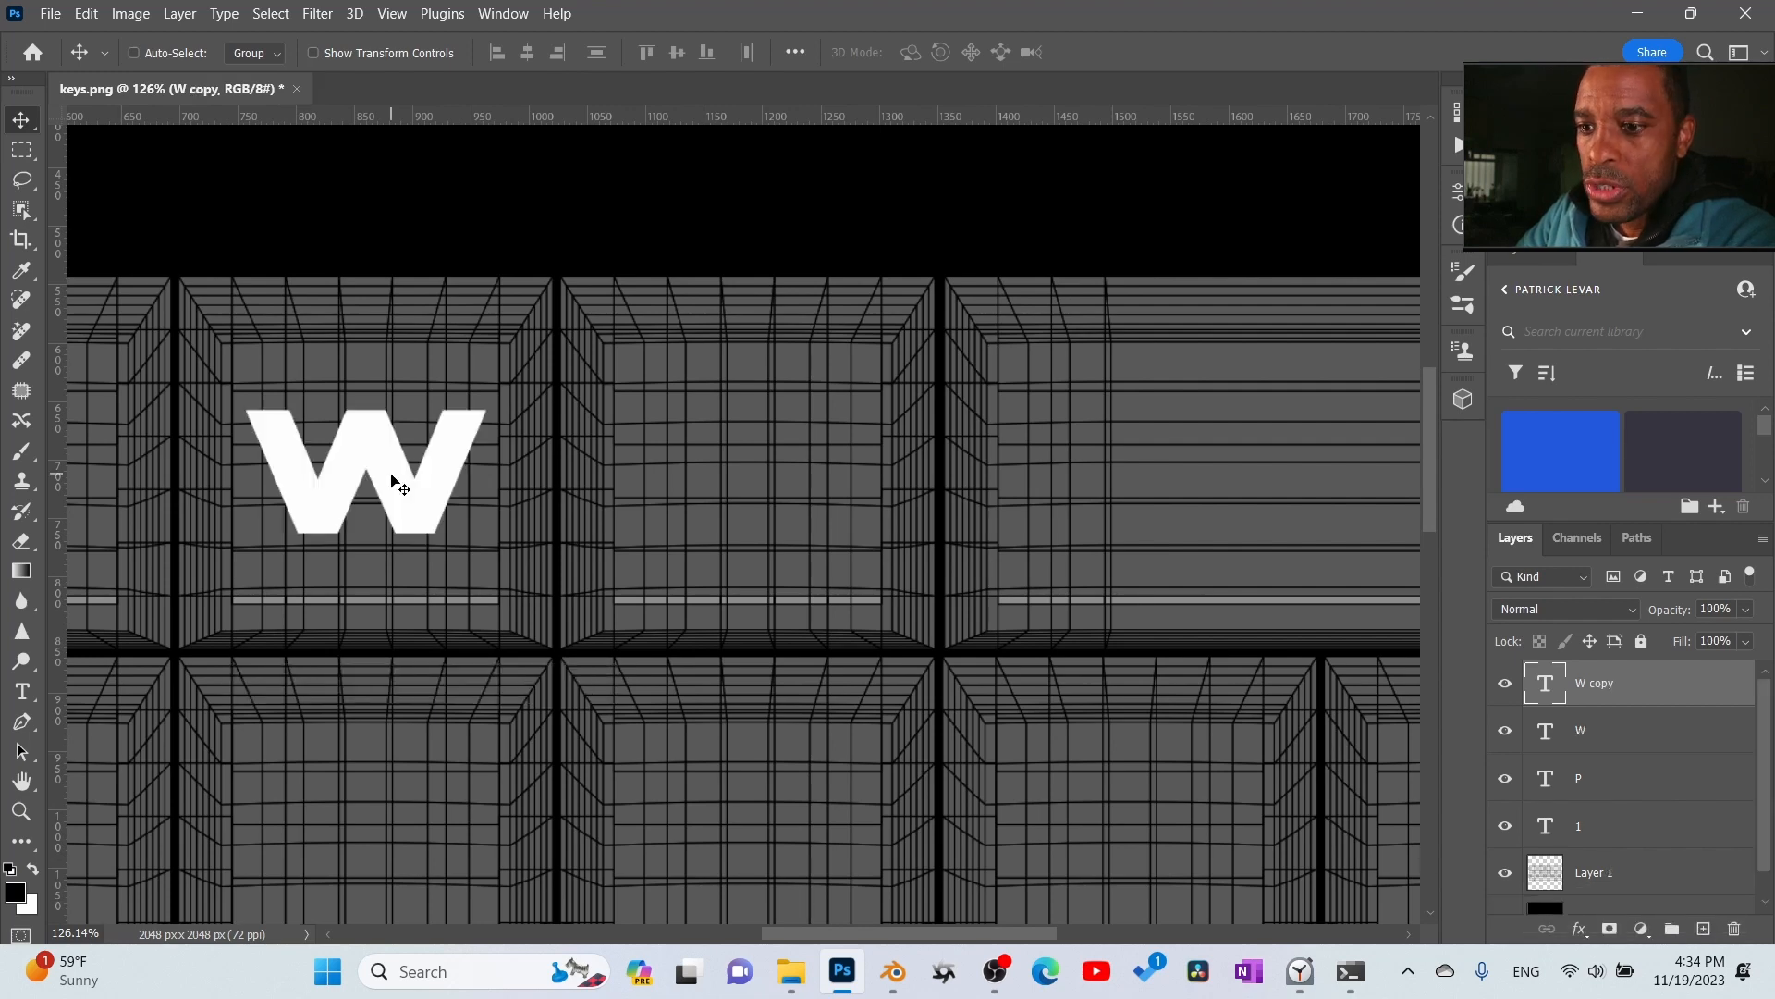
alt+drag(397, 475, 780, 503)
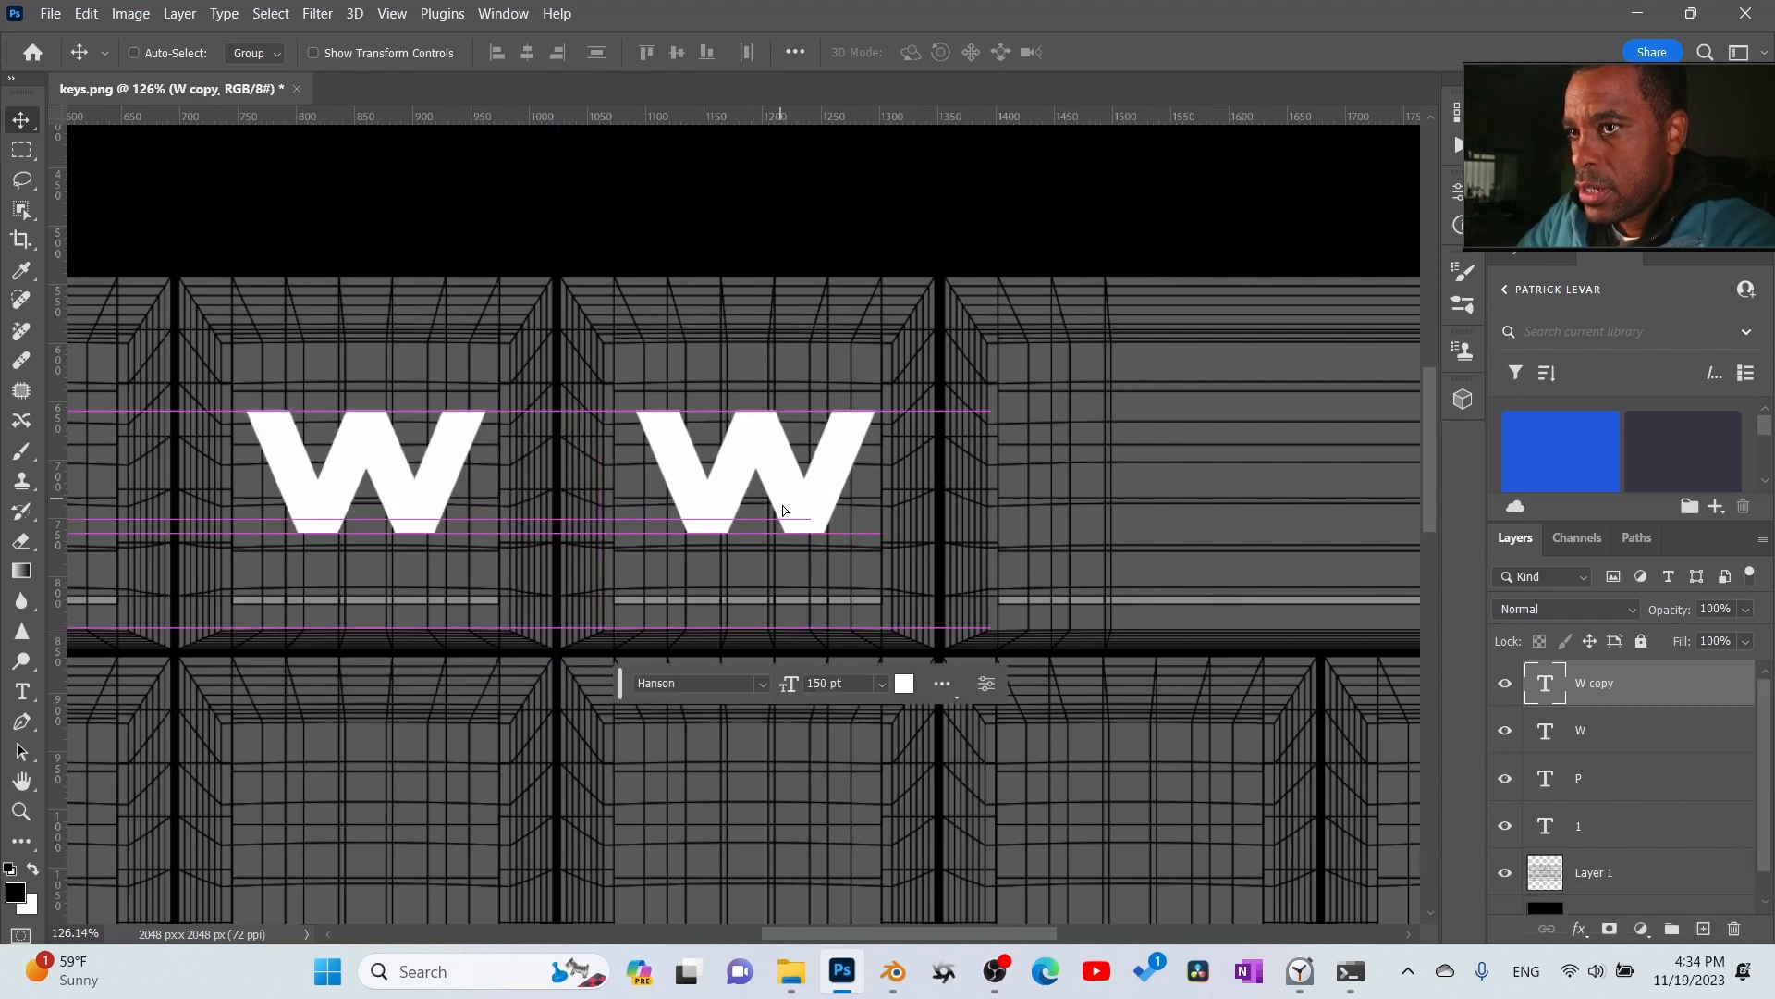
- Change the copied W's text to M and centre the letter on the fourth key
double_click(791, 504)
text(M)
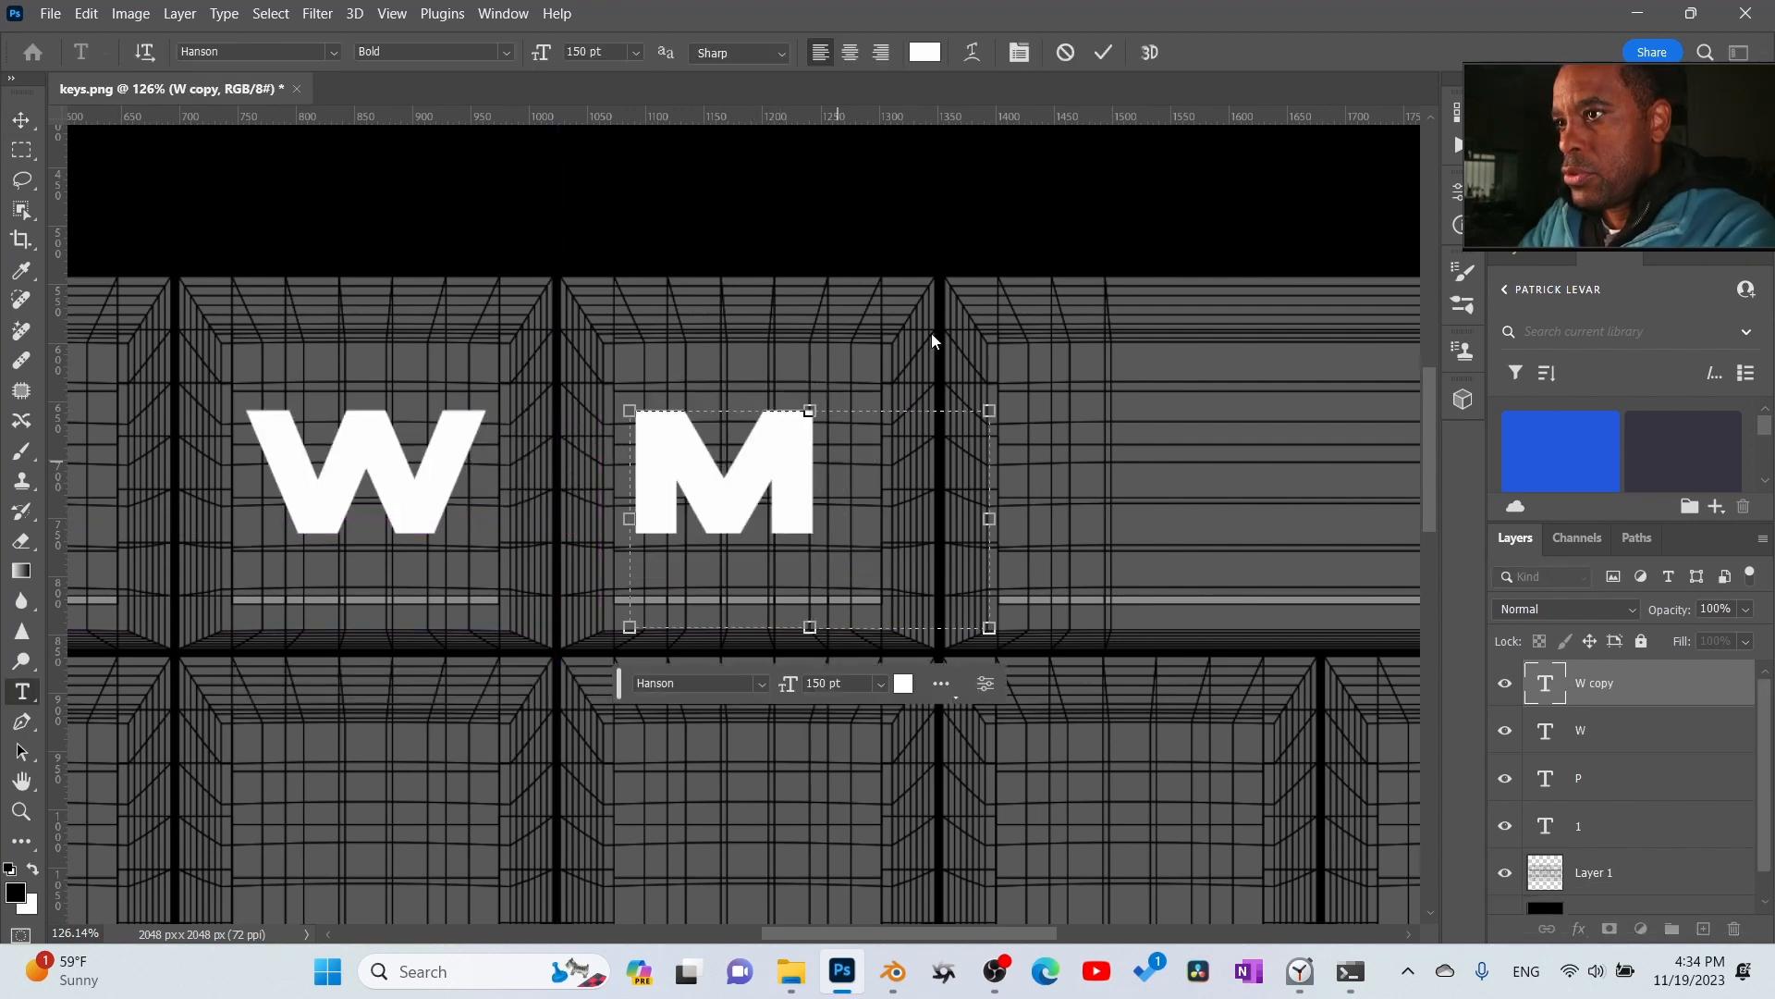
click(1106, 52)
key(v)
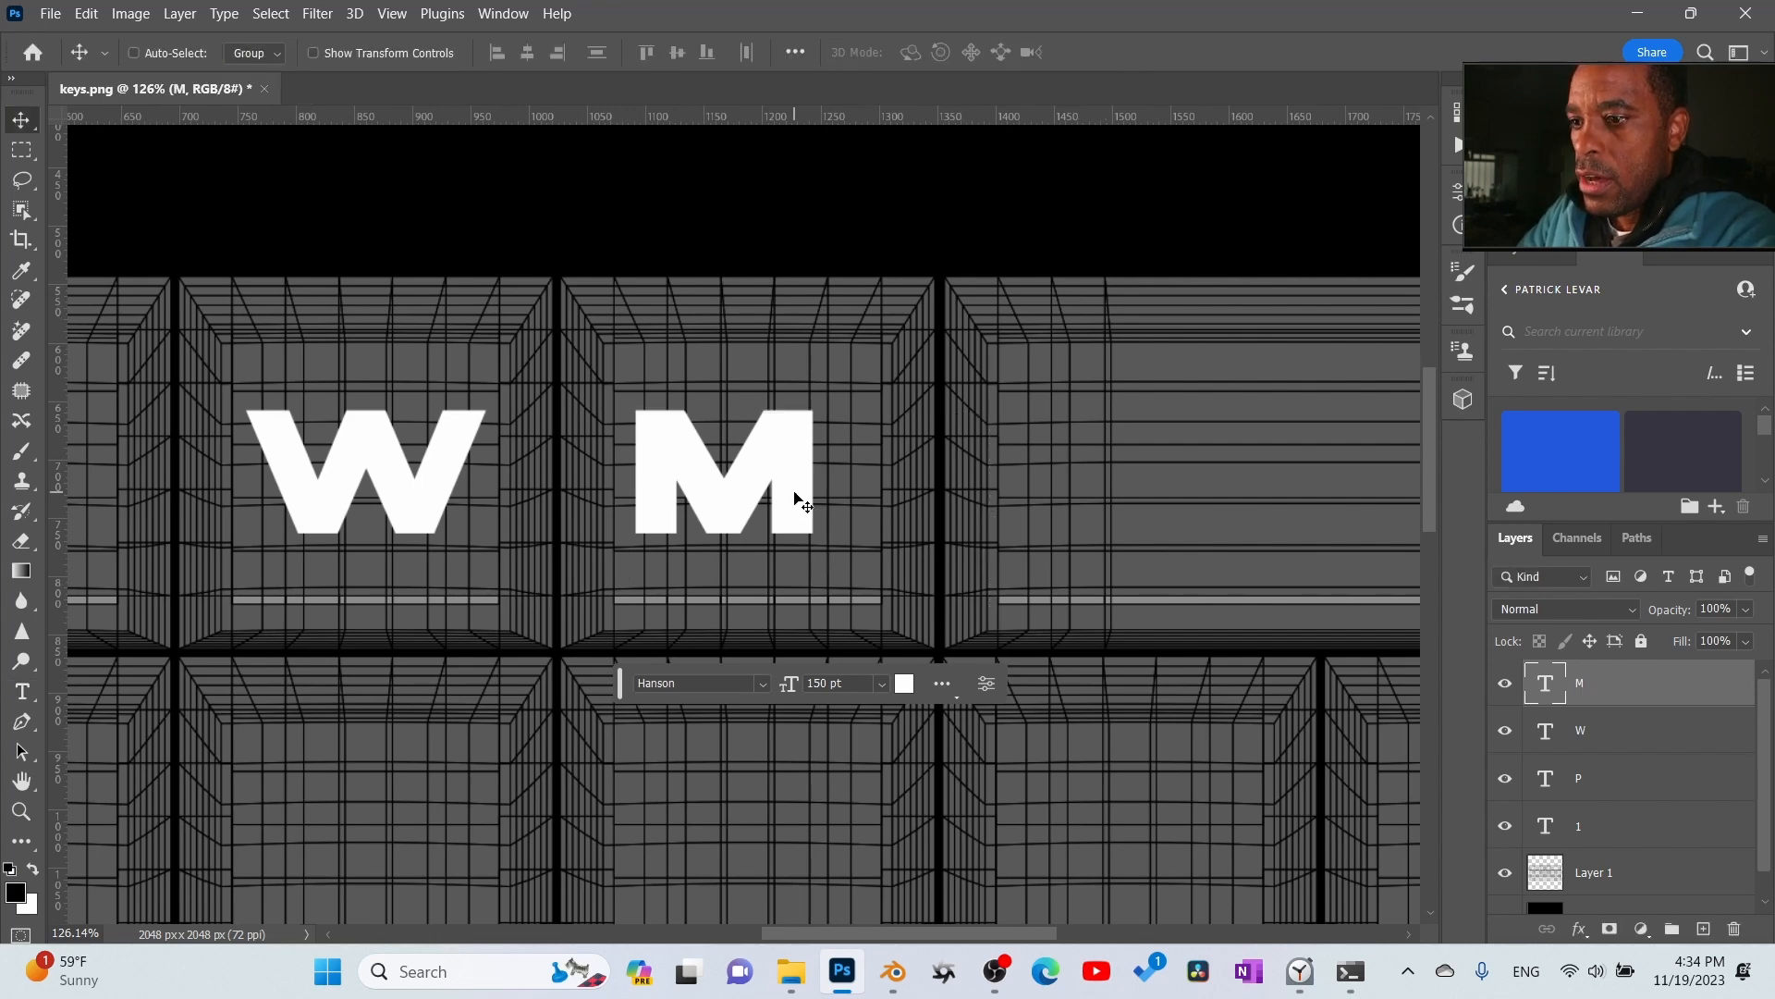
drag(766, 505, 798, 507)
scroll(830, 473, down, 1)
ctrl+scroll(829, 466, up, 1)
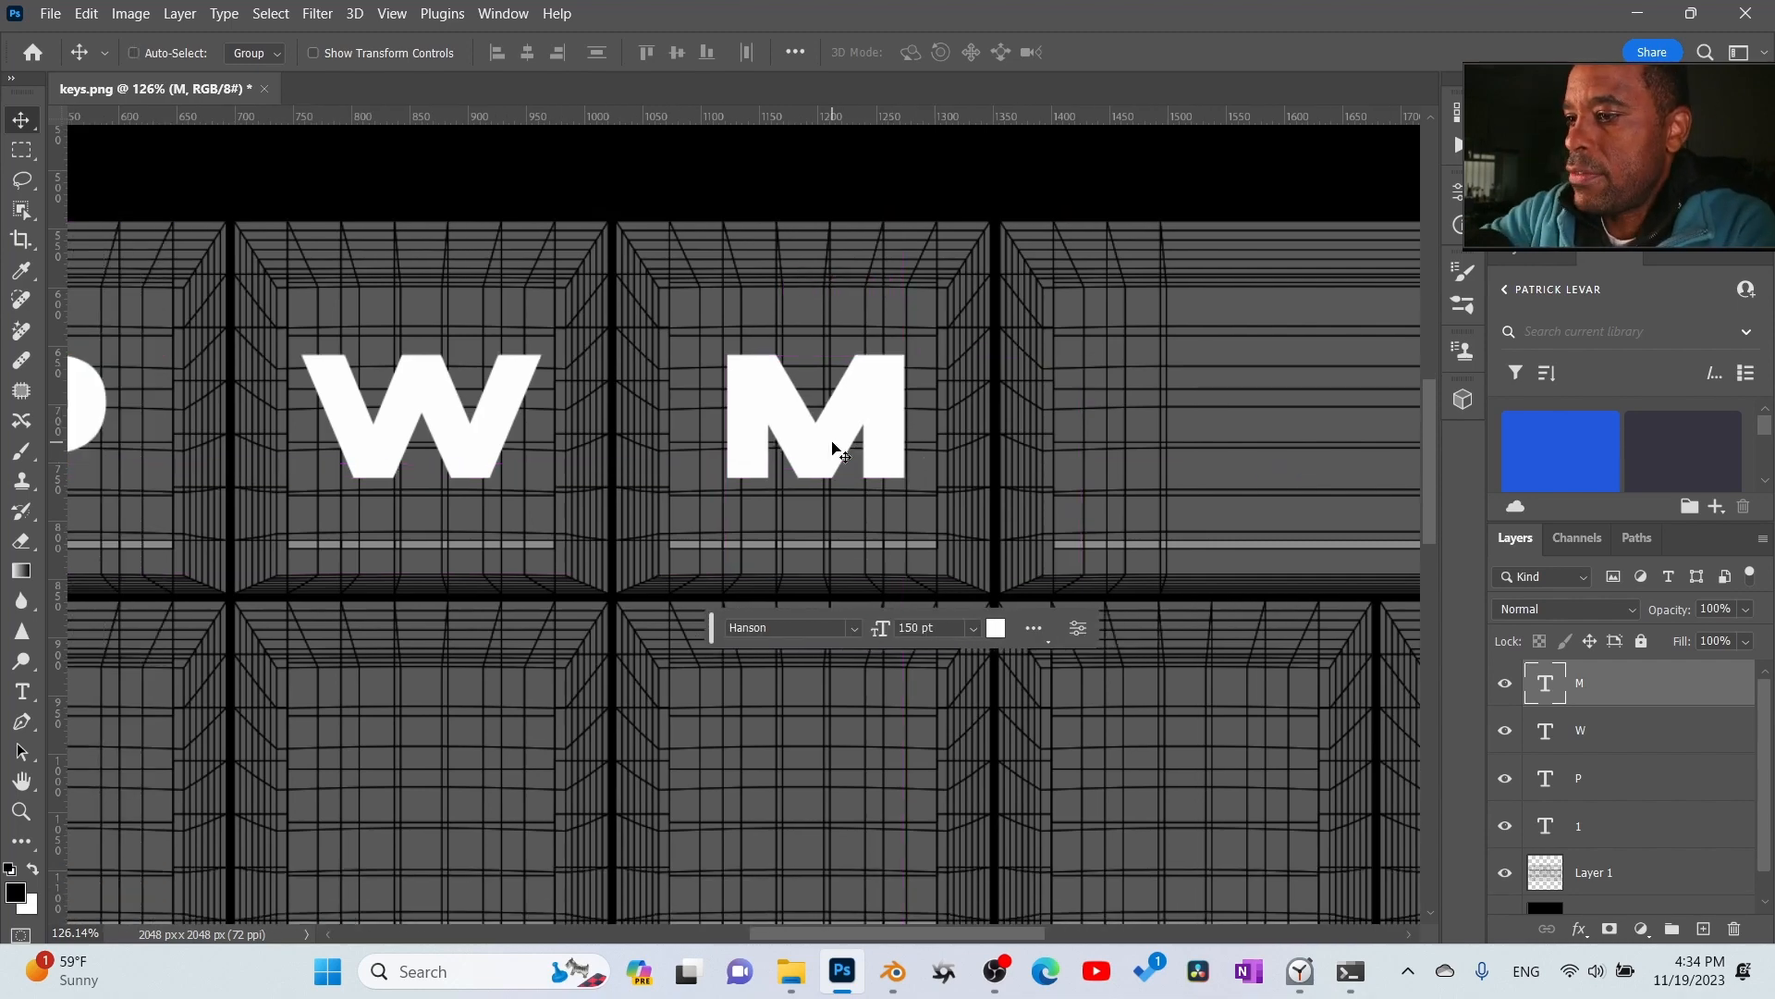
- Hide the UV wireframe on Layer 1 so only the letters and the black background remain
alt+scroll(832, 448, down, 3)
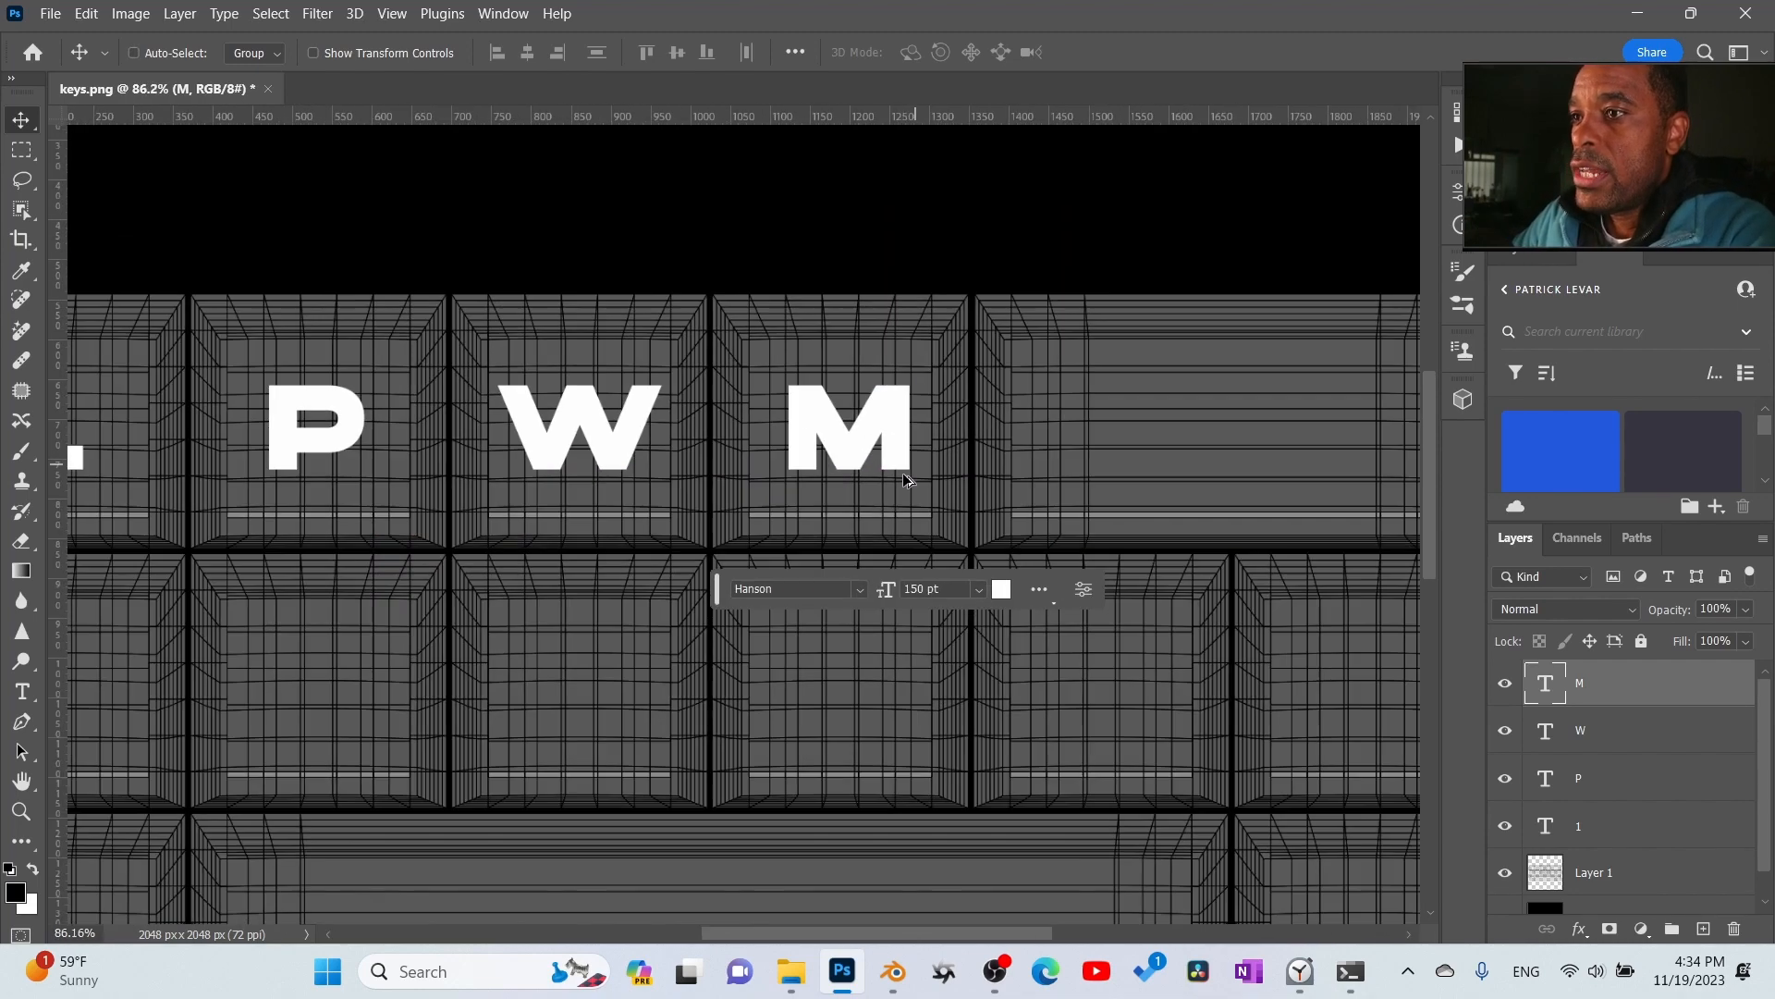
alt+scroll(872, 518, down, 2)
alt+scroll(869, 513, up, 1)
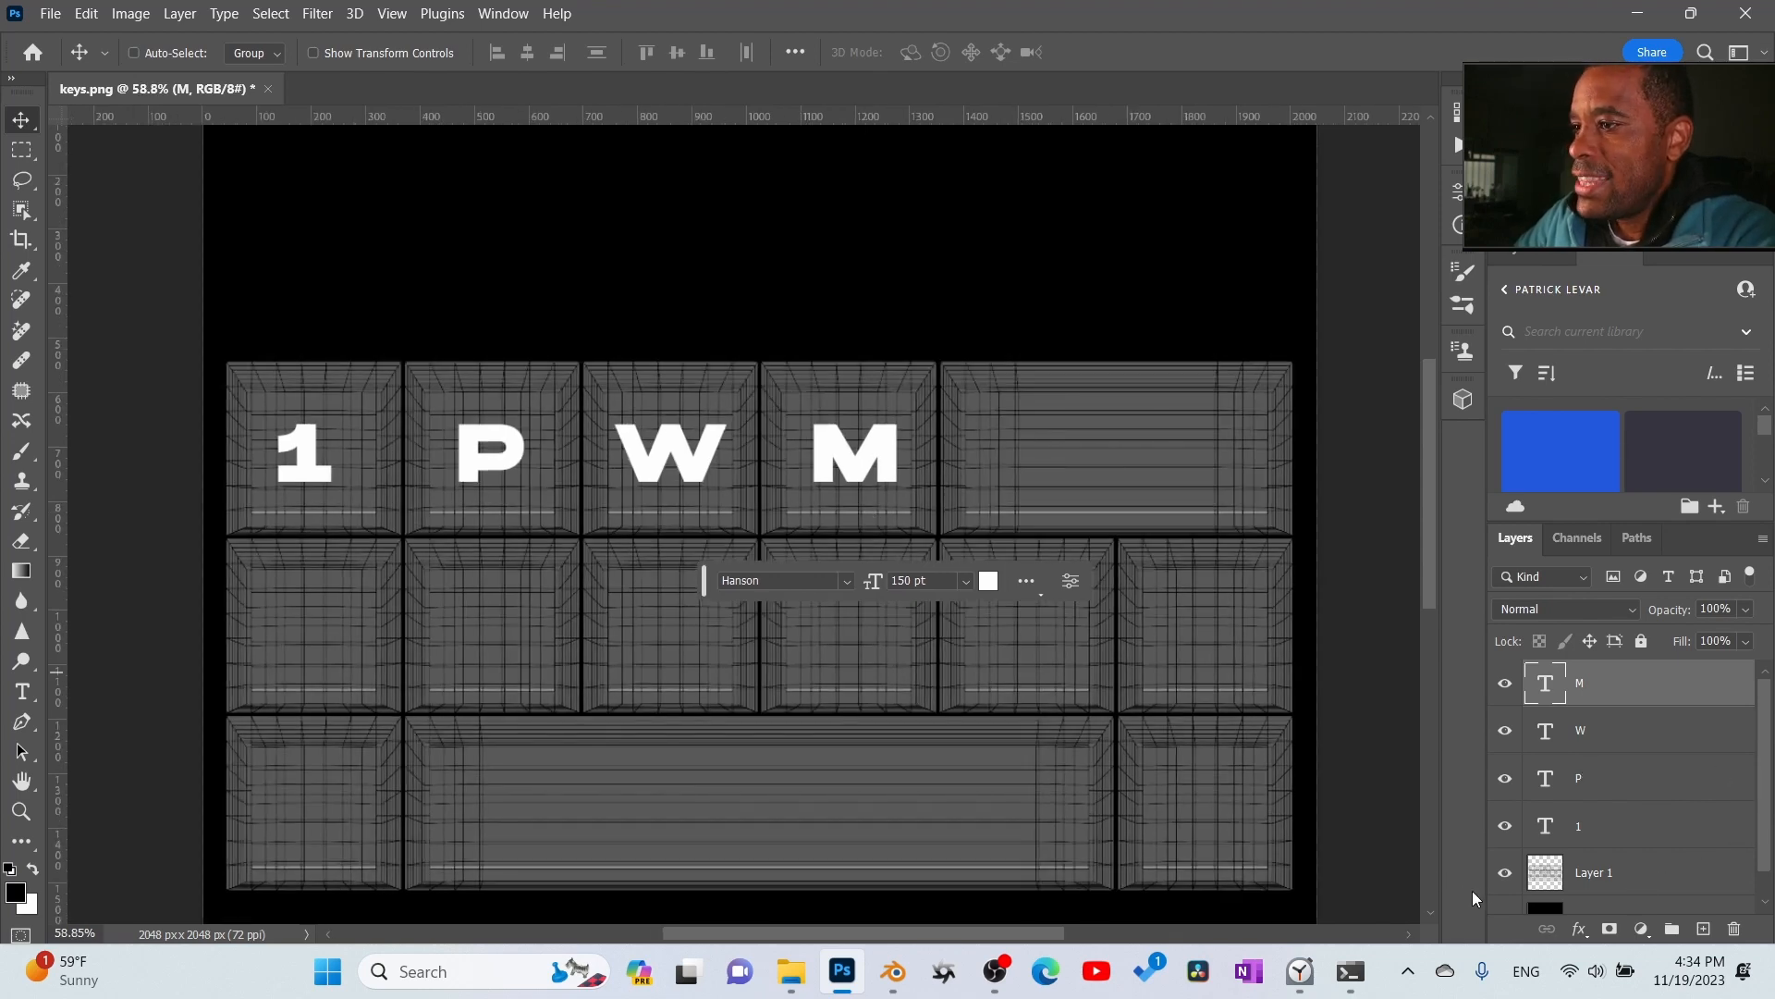
click(1504, 873)
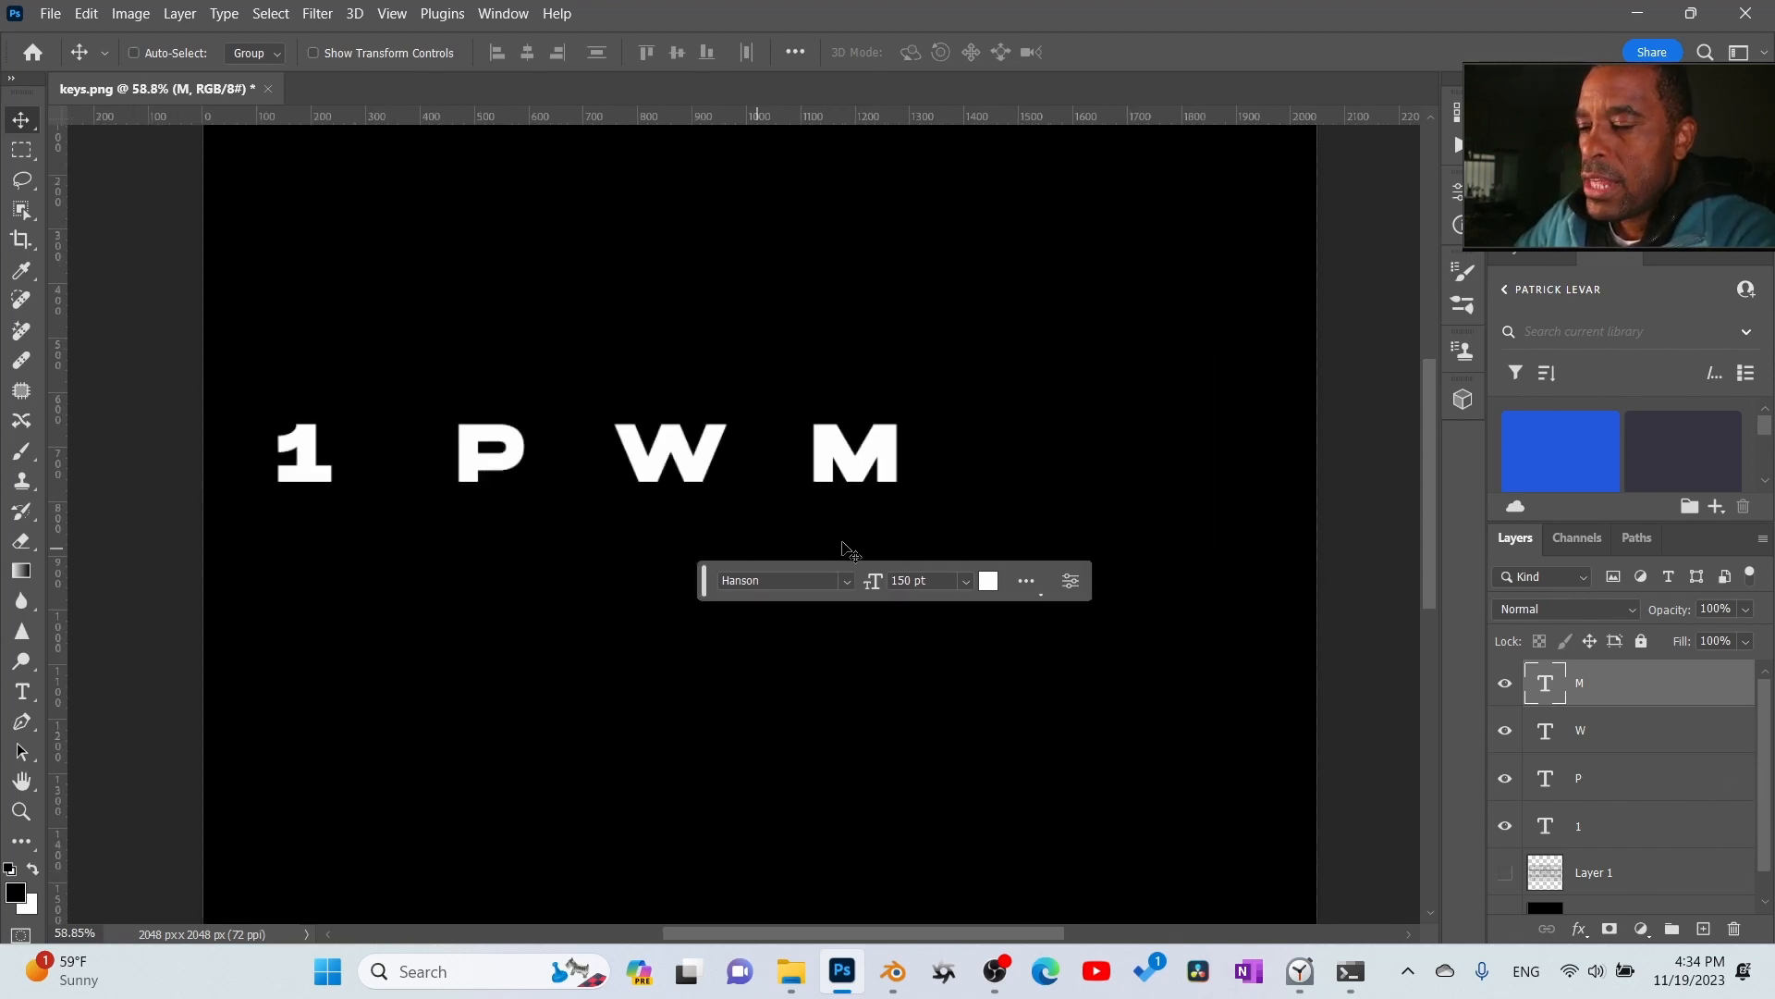
click(50, 13)
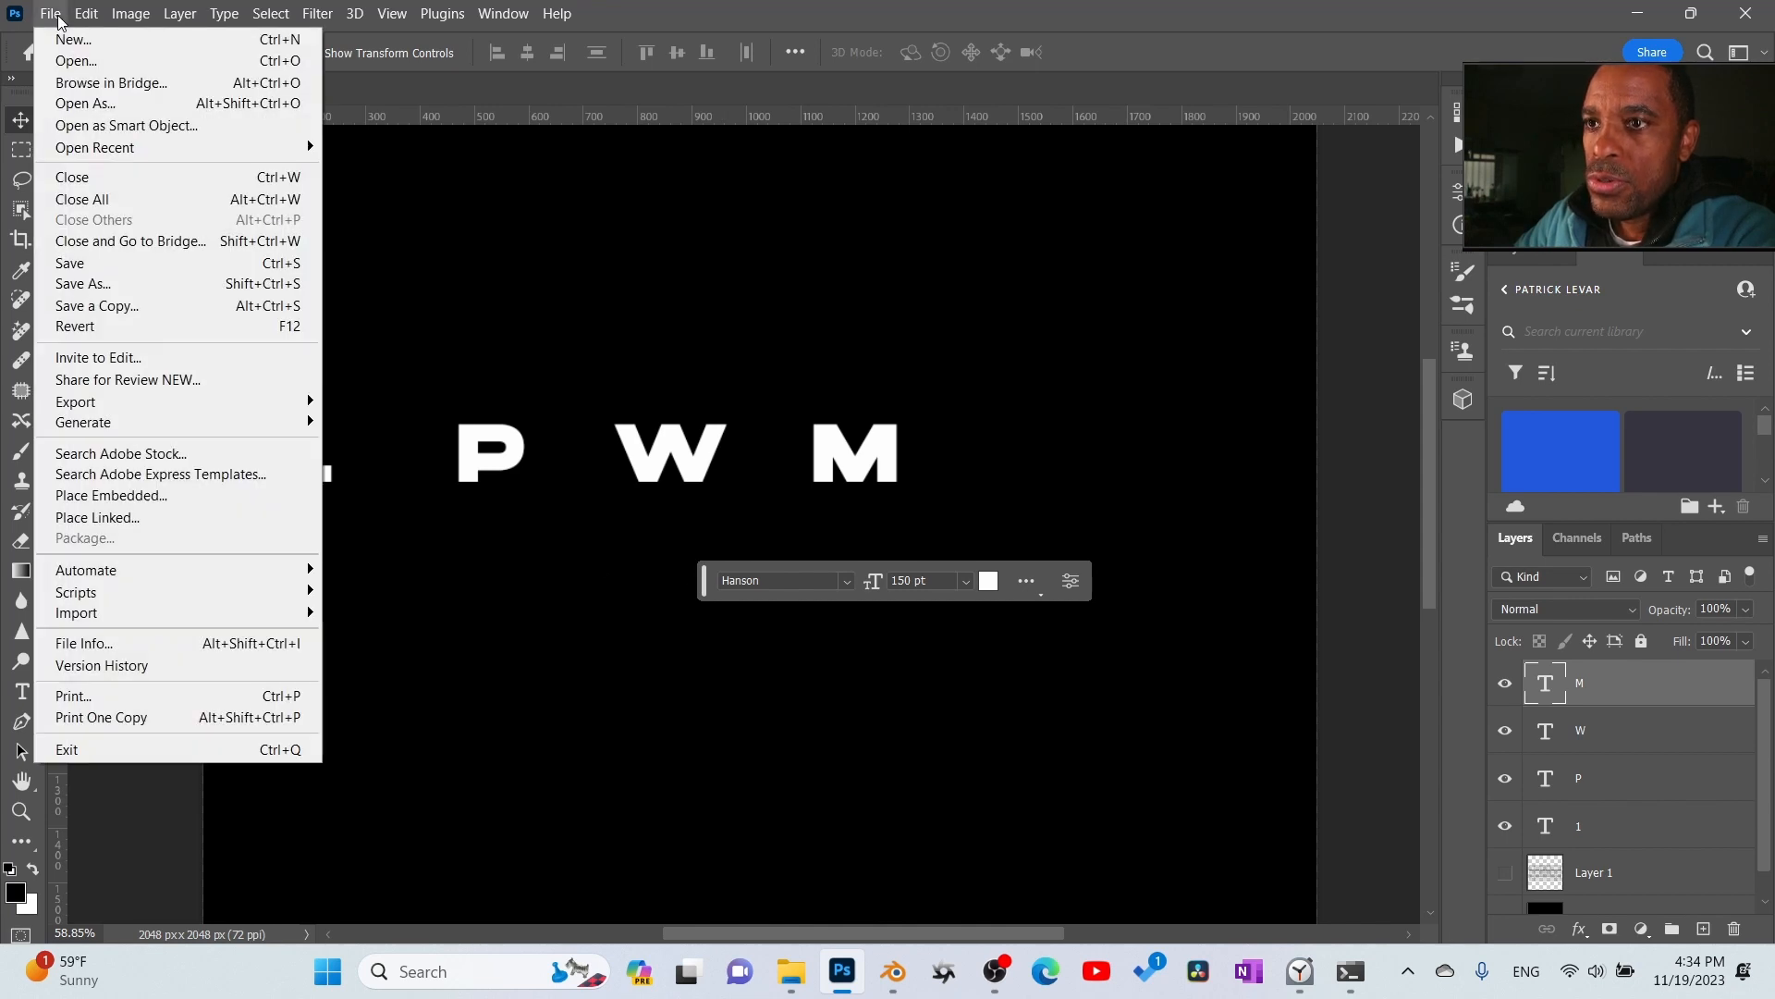
mouse_move(143, 402)
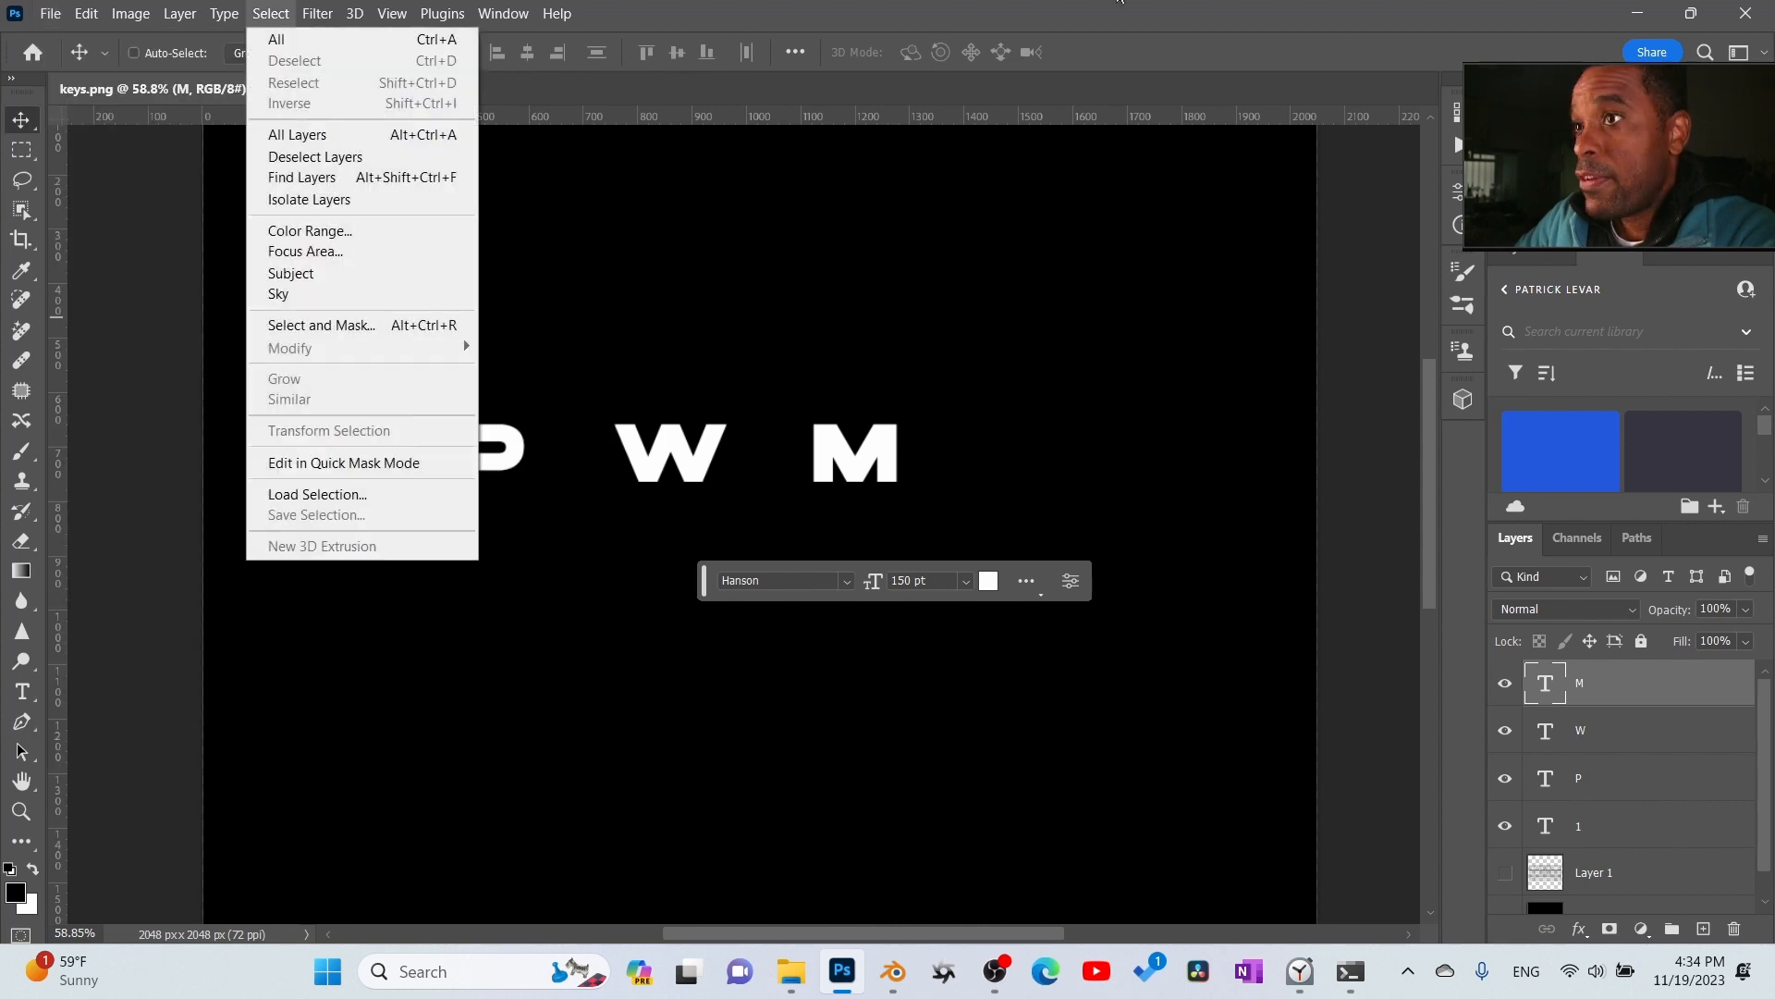
click(1322, 36)
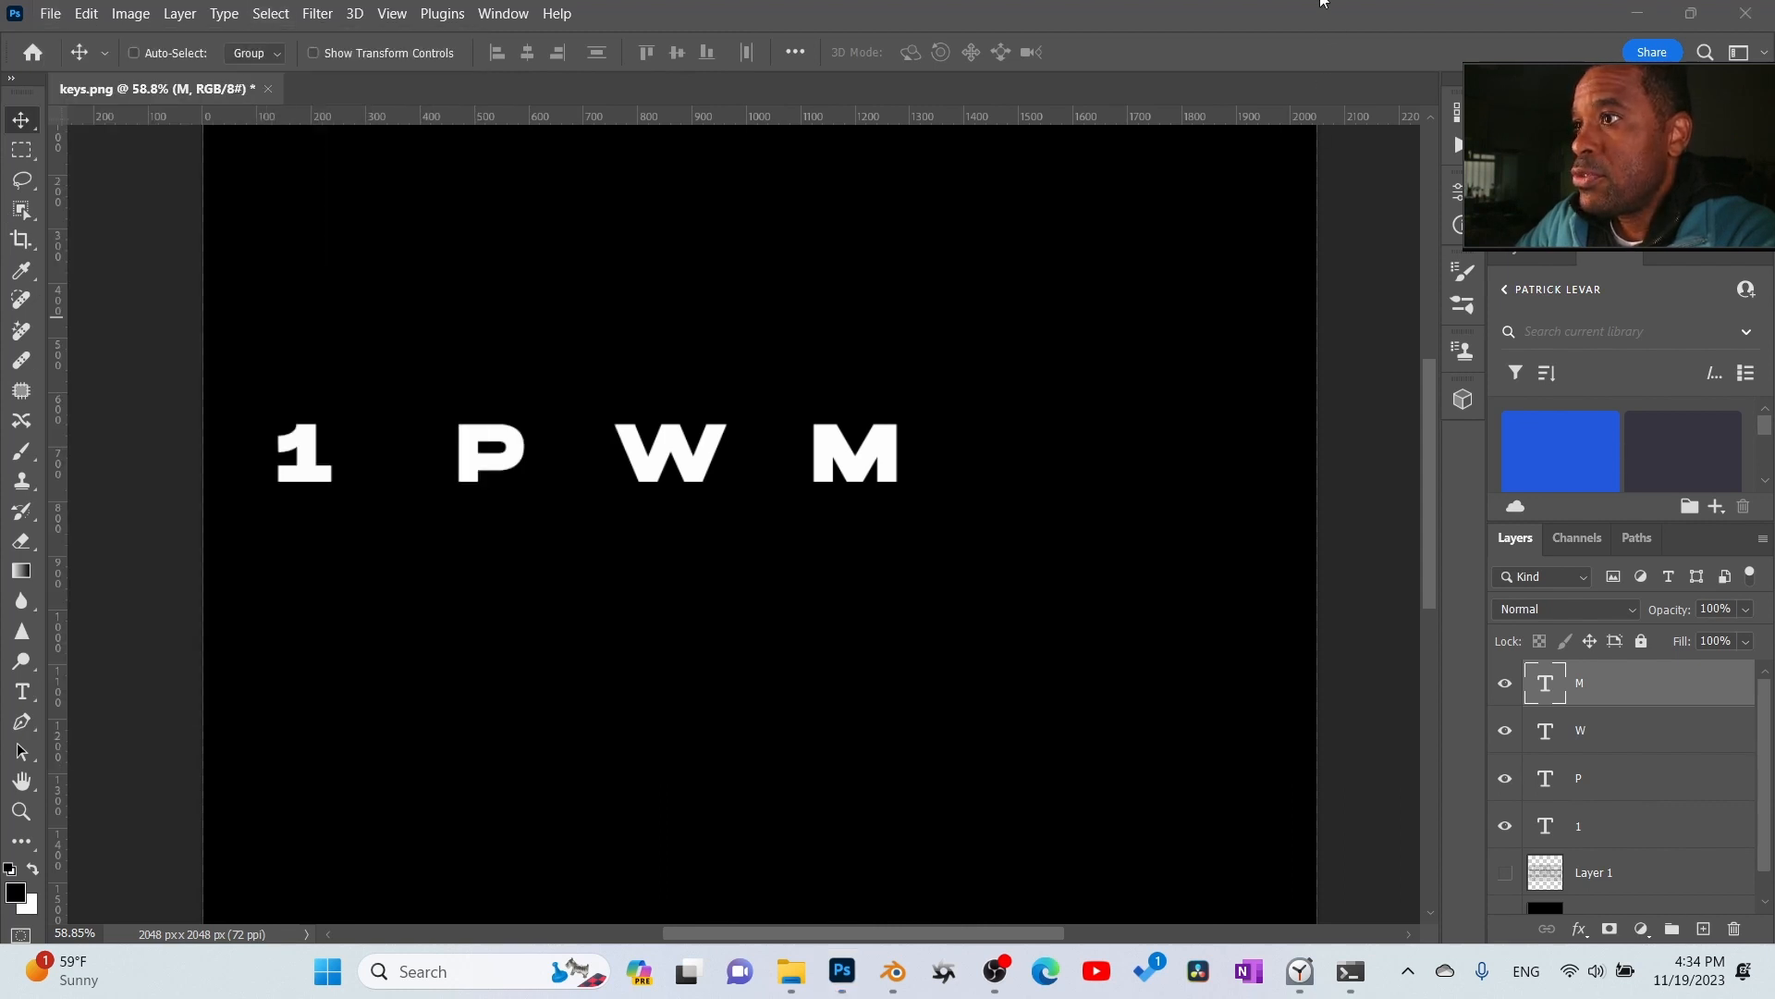
- Save the texture as keys in Large Document Format (PSB) in the KEYBOAD LESSON folder
click(50, 13)
click(61, 265)
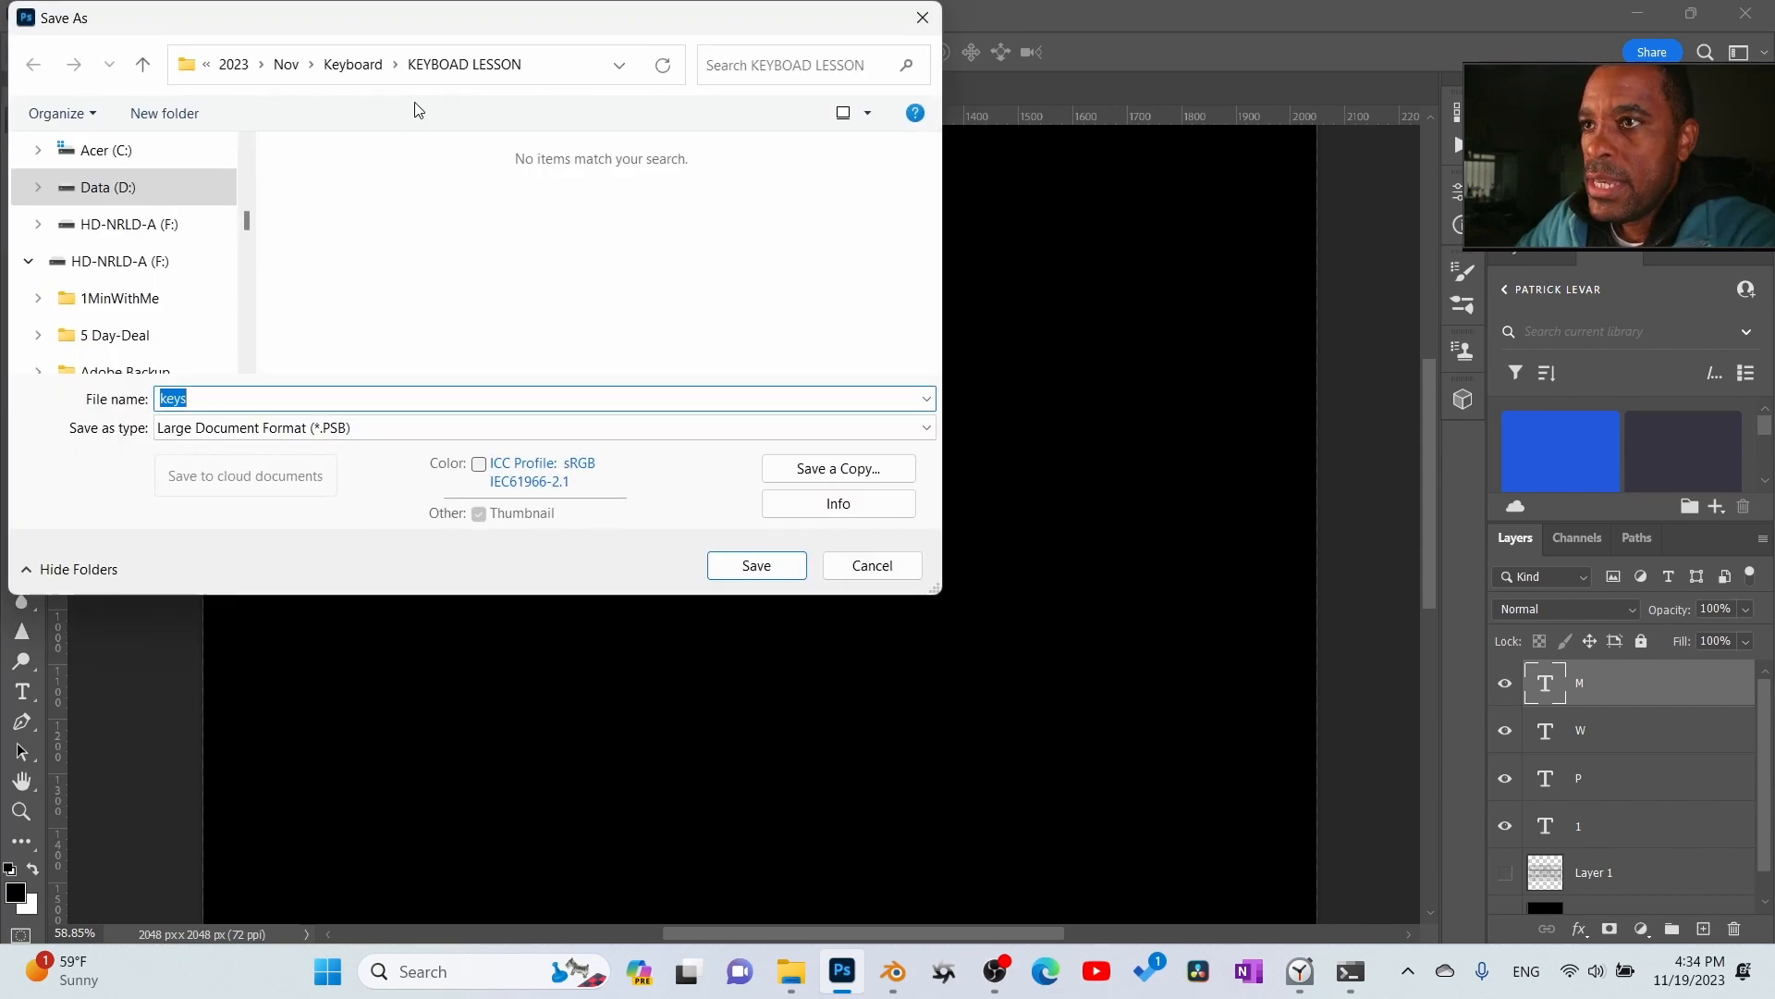
click(756, 566)
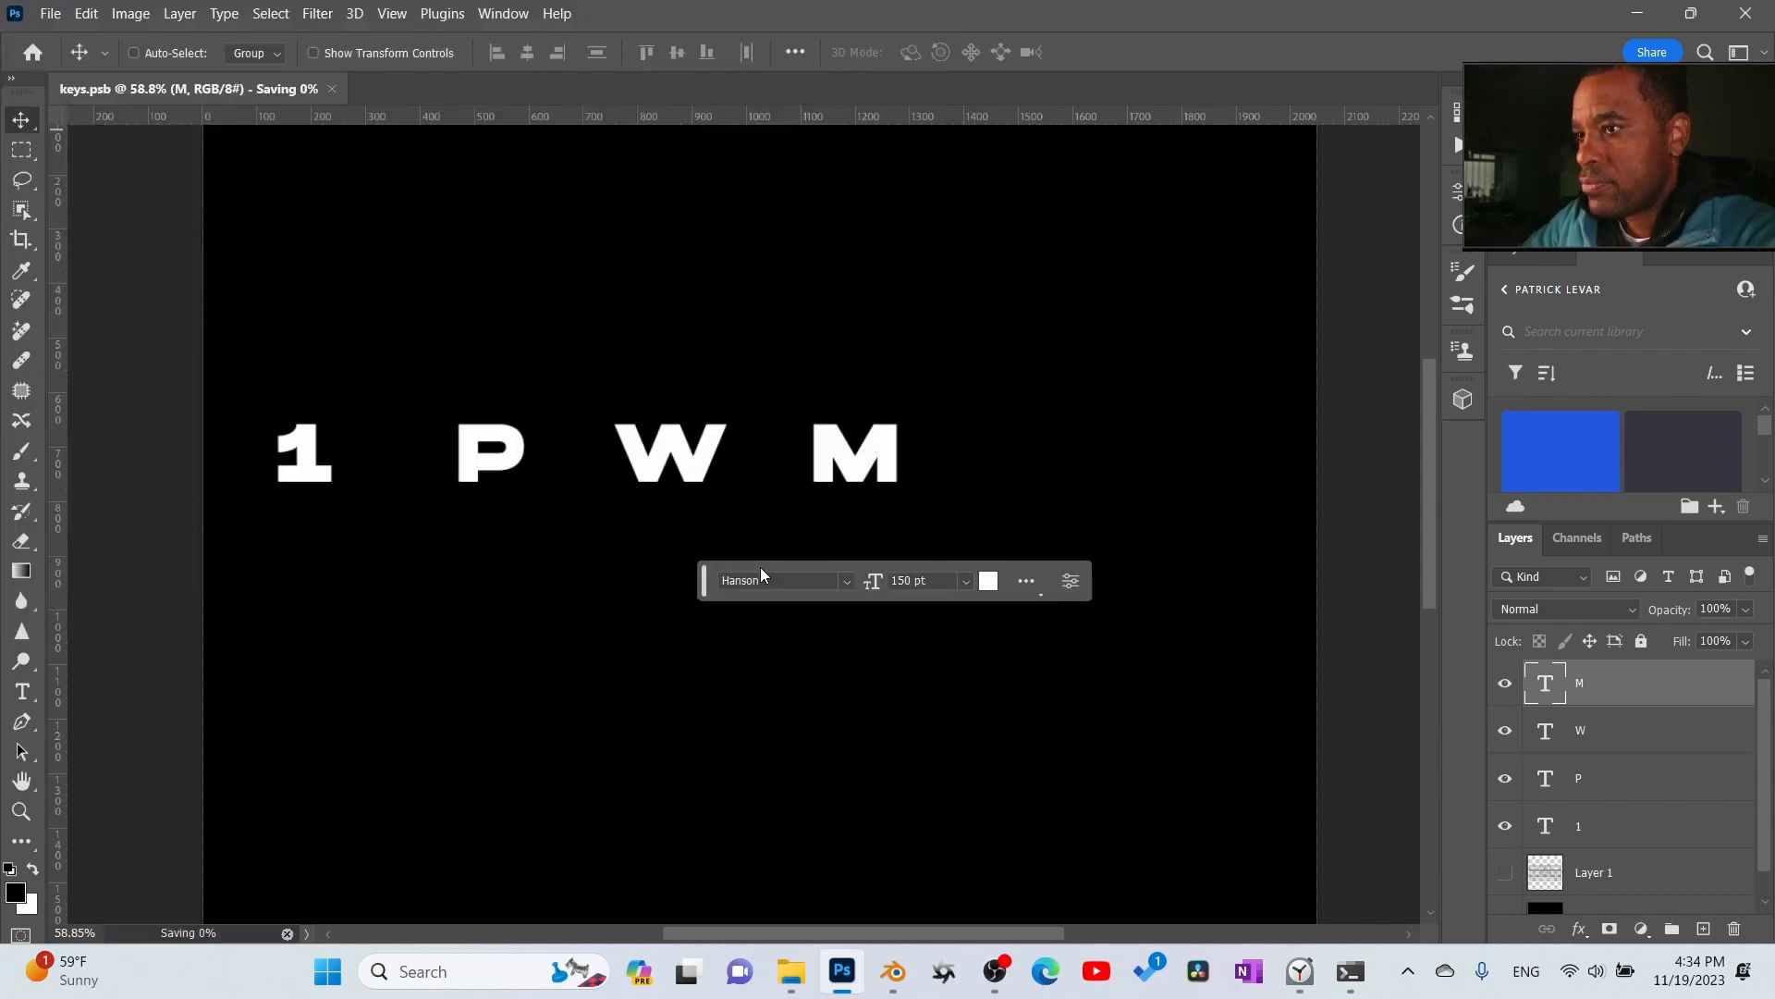
- Switch to Blender and bring up the Shading workspace
click(1640, 13)
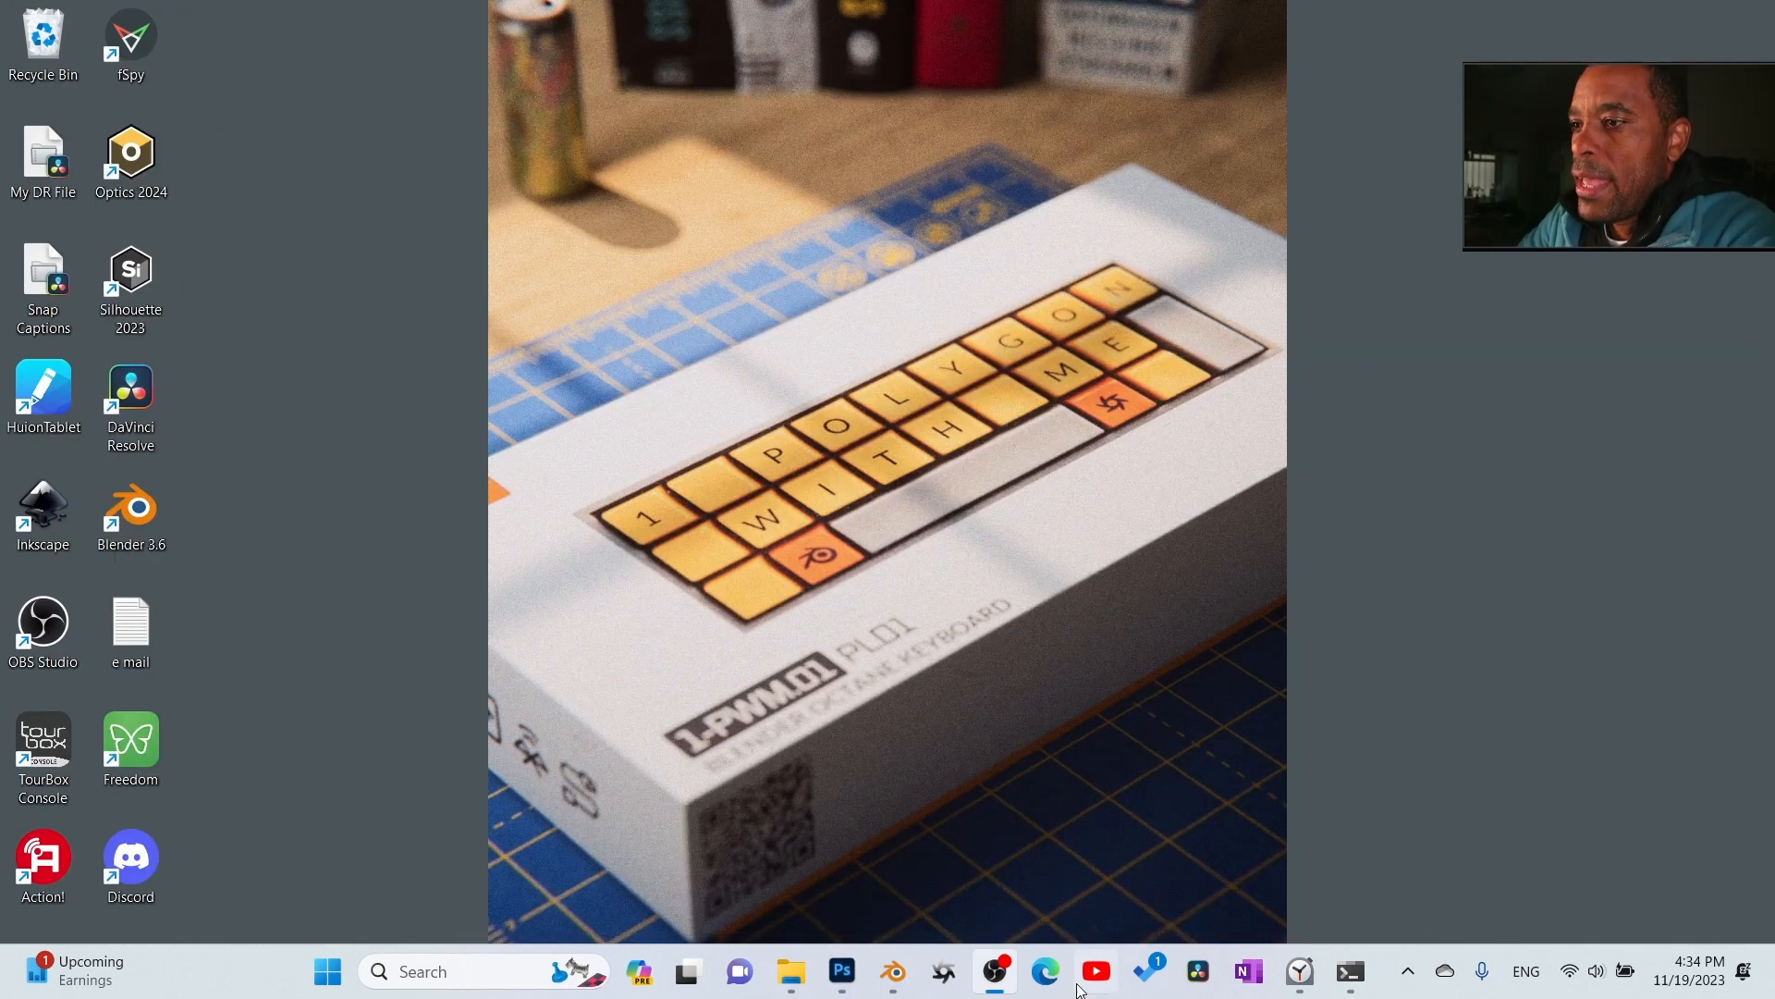
click(904, 978)
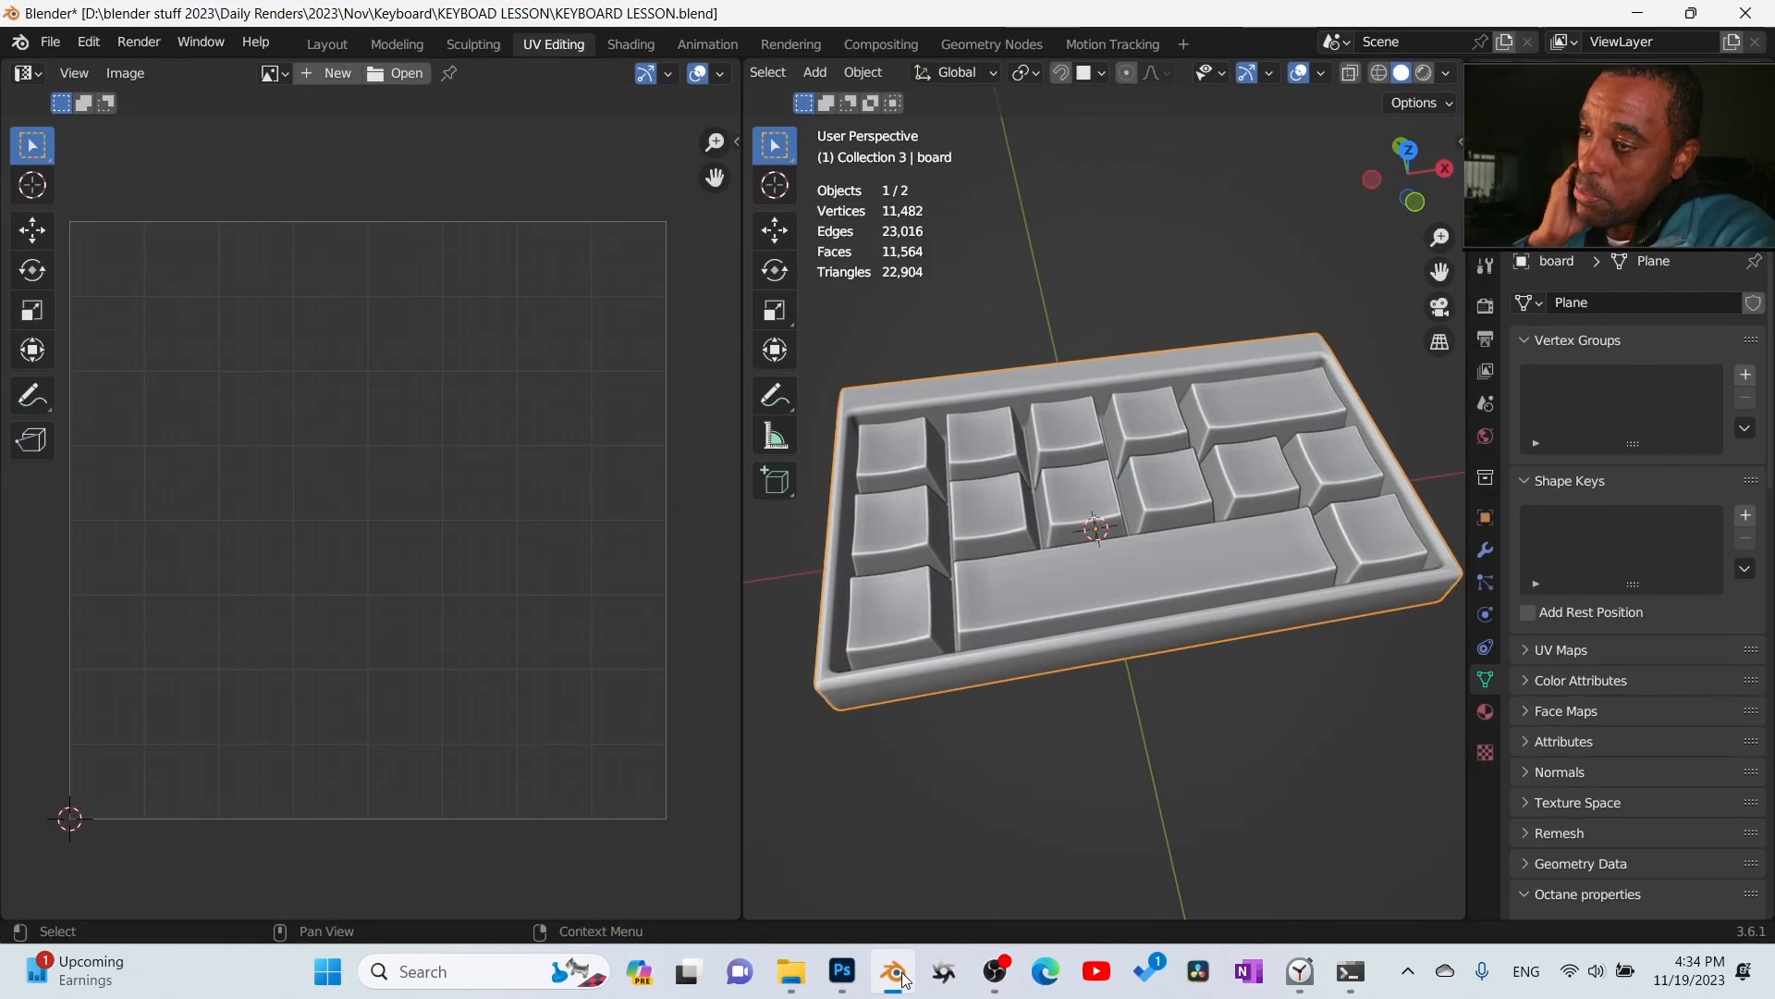
click(1486, 306)
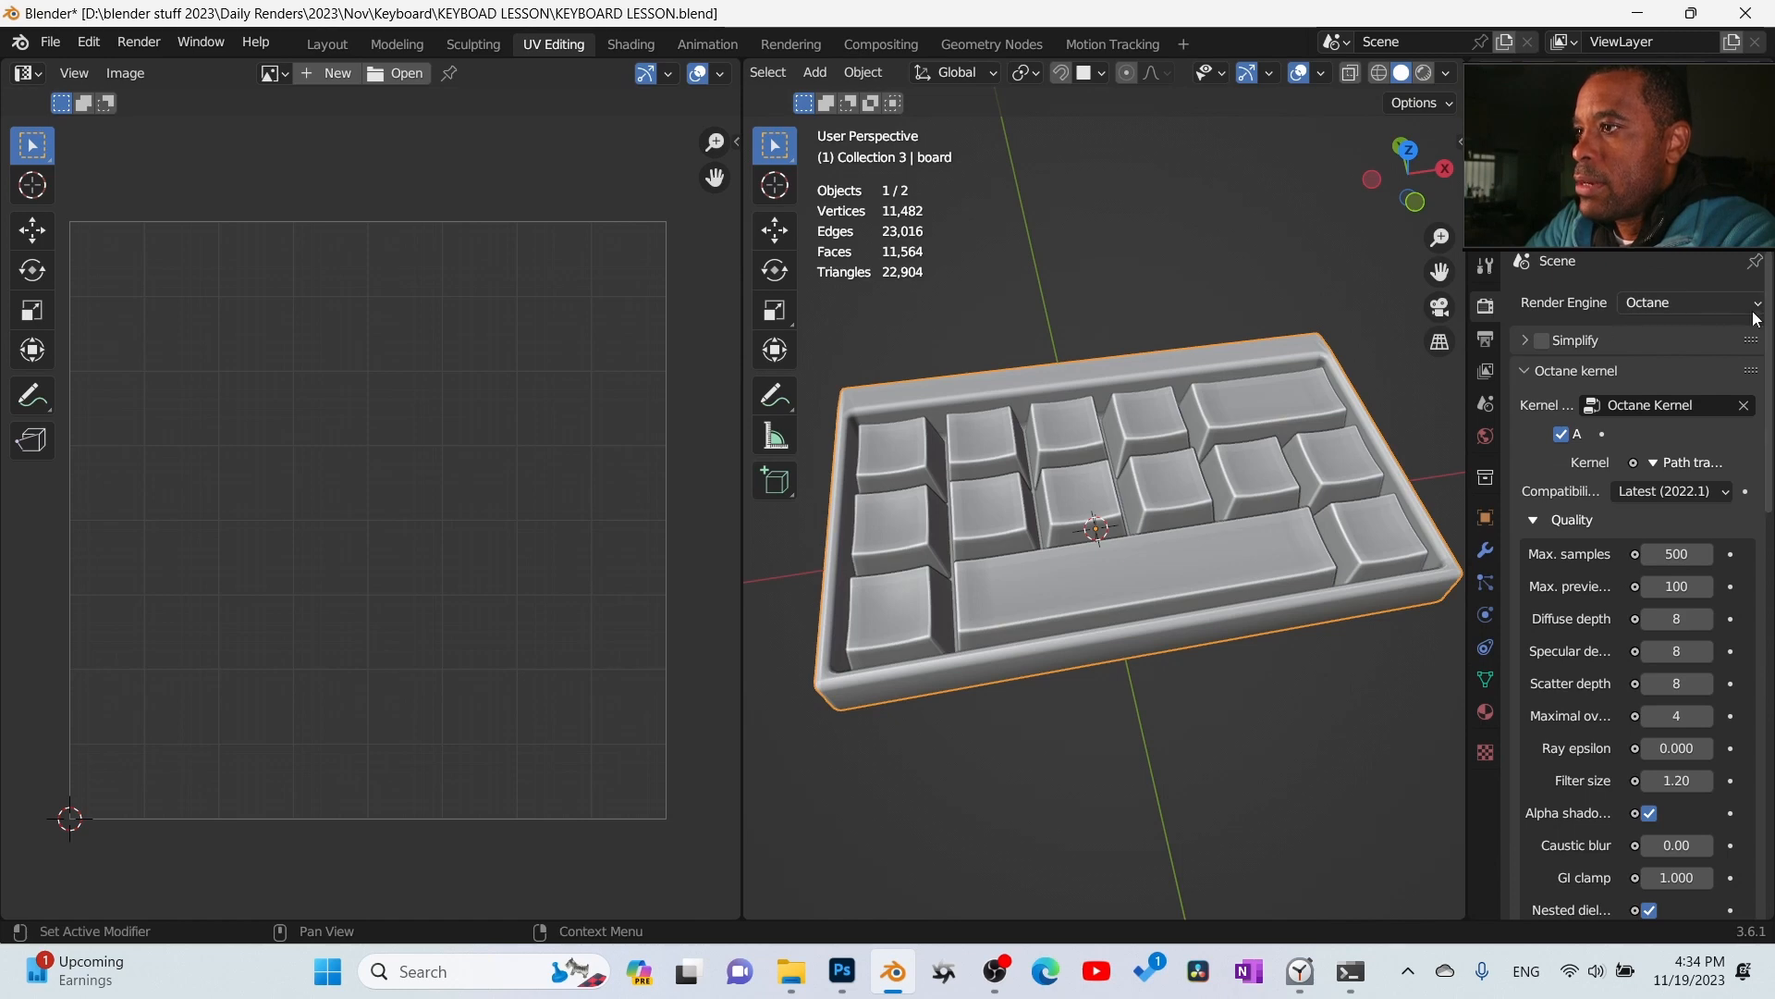
scroll(1069, 673, down, 2)
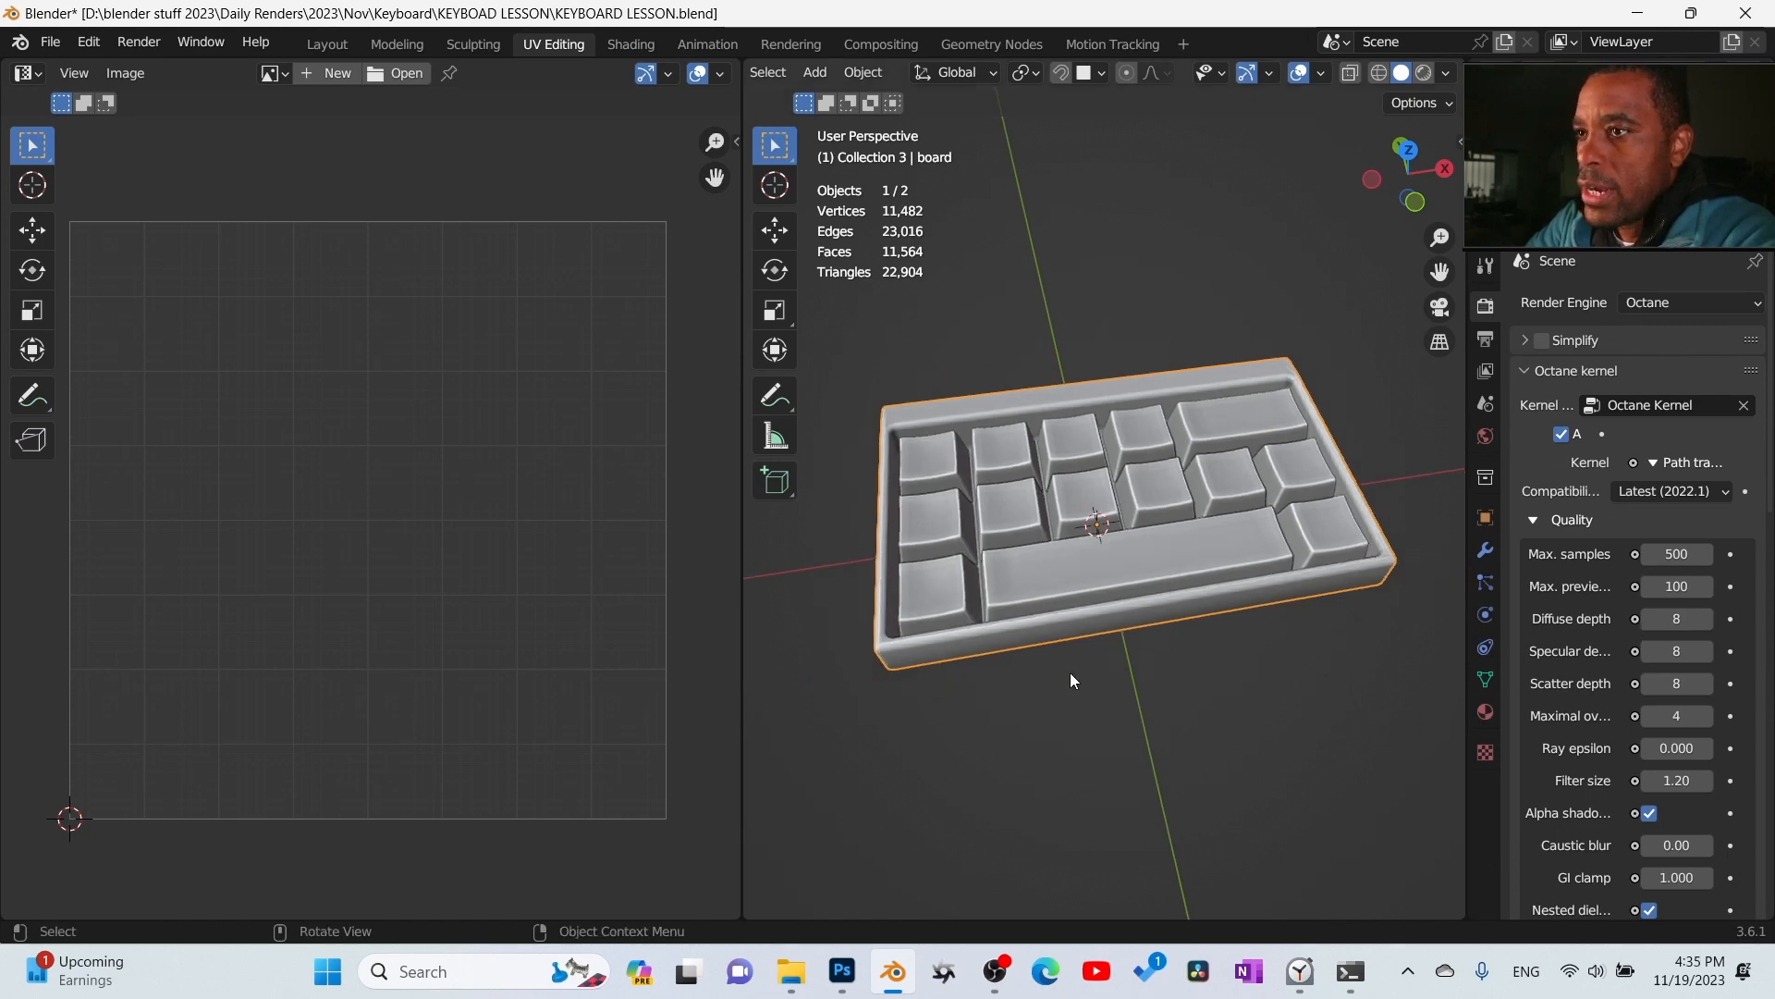
click(640, 47)
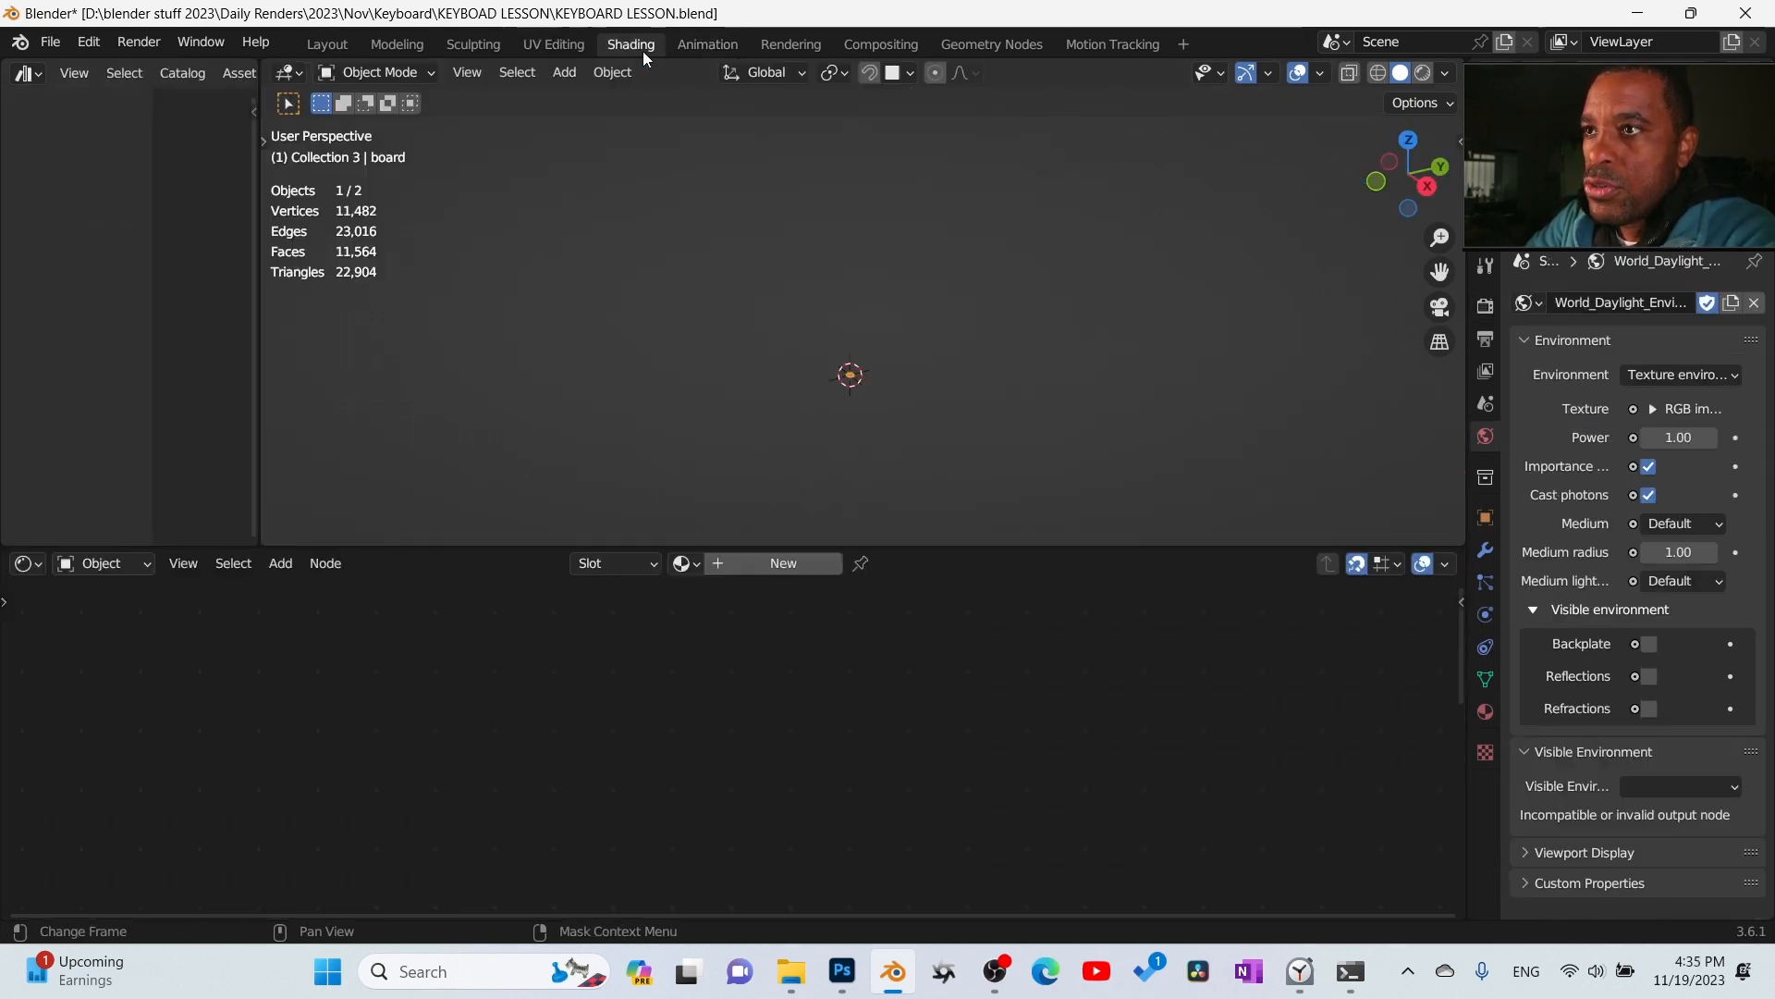
- Create a new material on the keys object and set the viewport to rendered shading
click(876, 313)
middle_drag(877, 312, 844, 535)
scroll(1001, 383, up, 4)
click(802, 564)
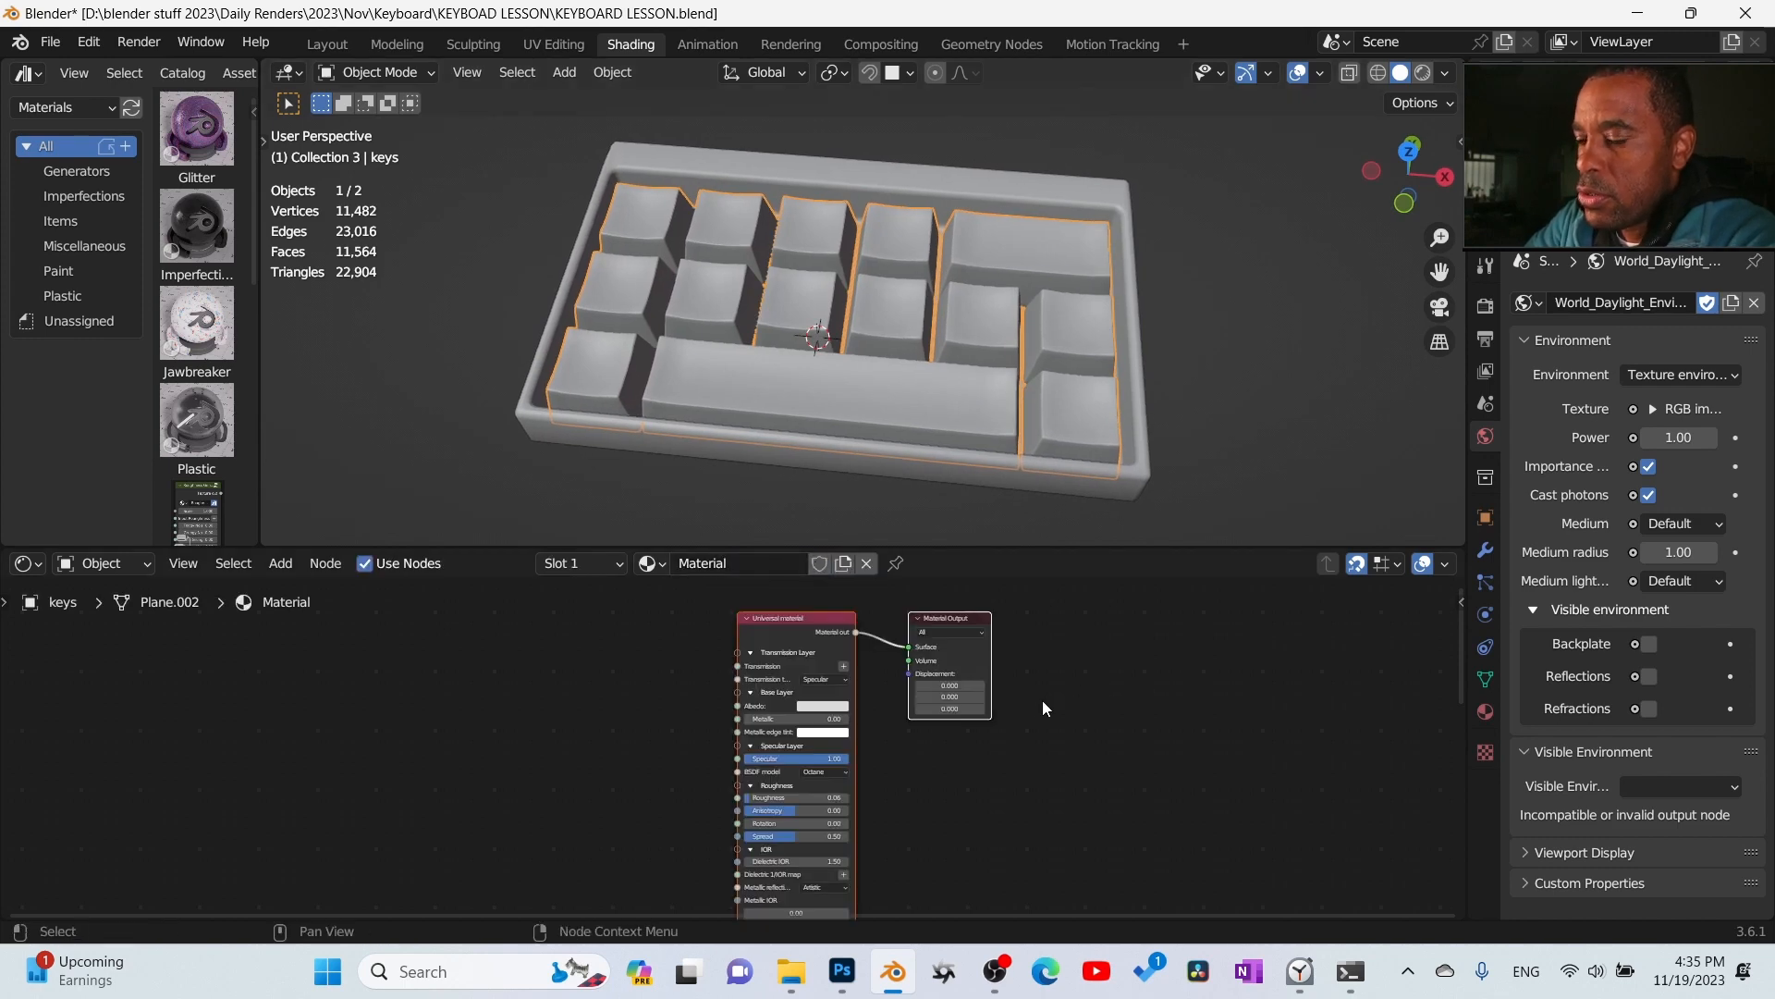
click(1423, 82)
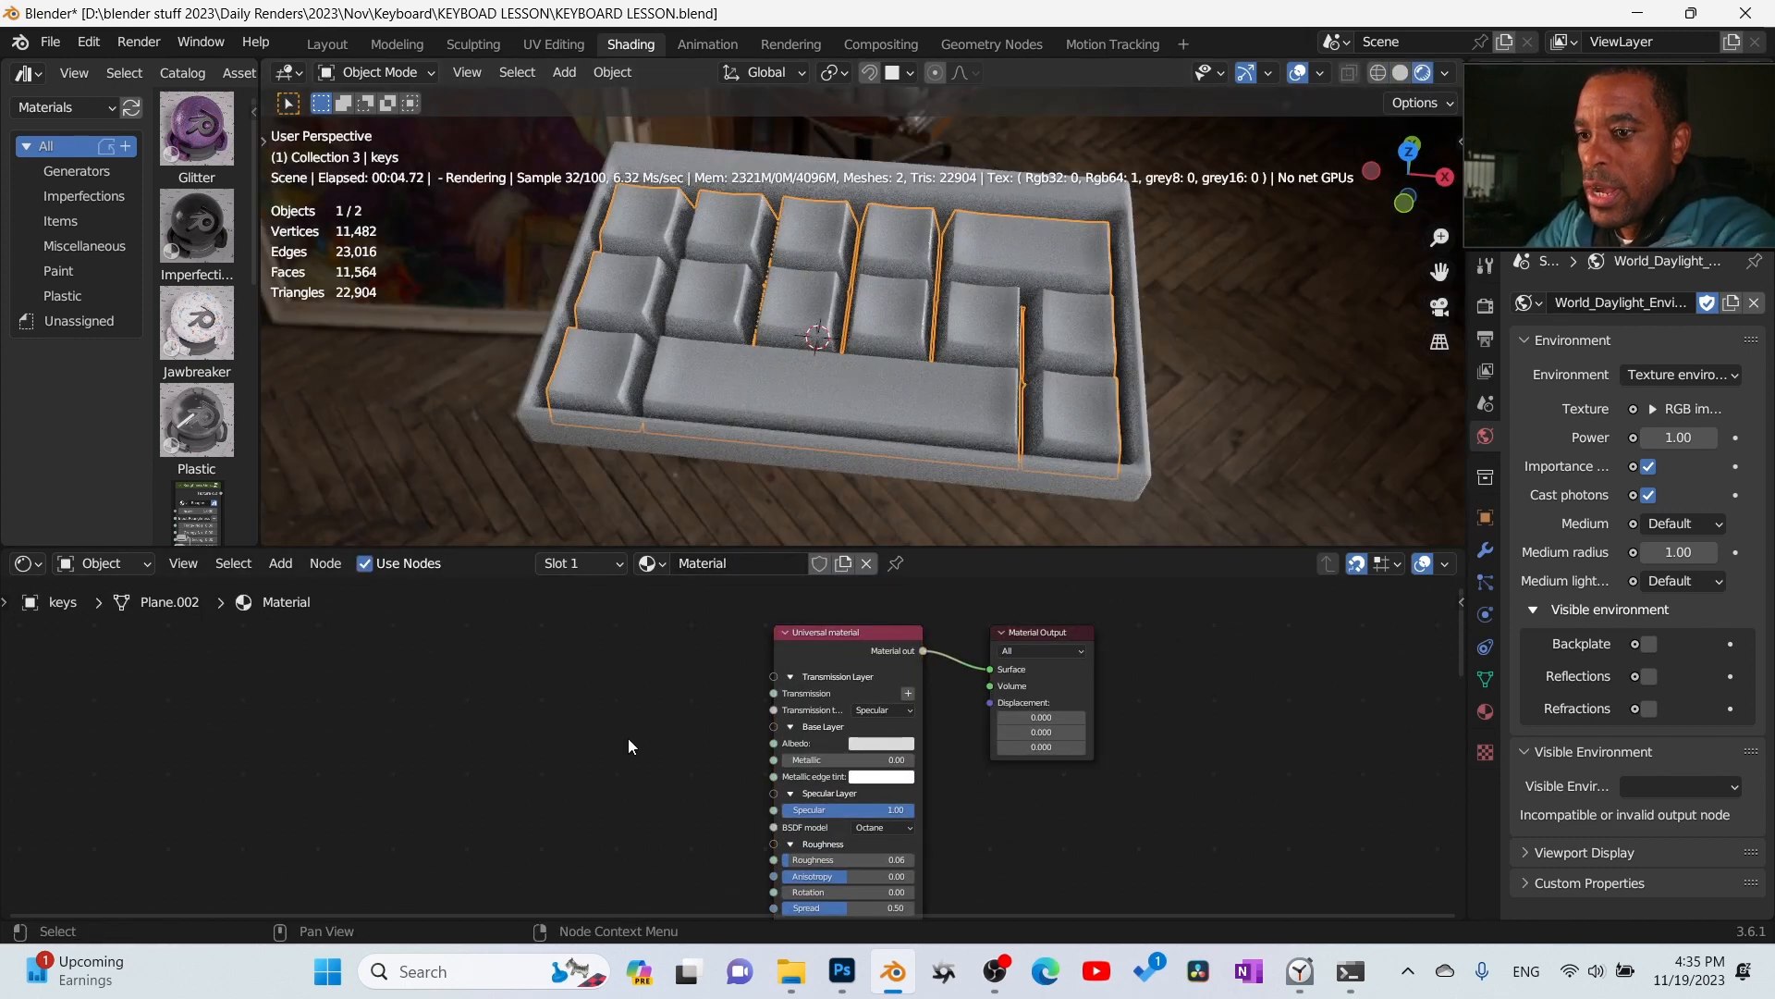
- Add an RGB image node loaded with keys.psb and connect it to the Universal material's Albedo
key(q)
click(595, 498)
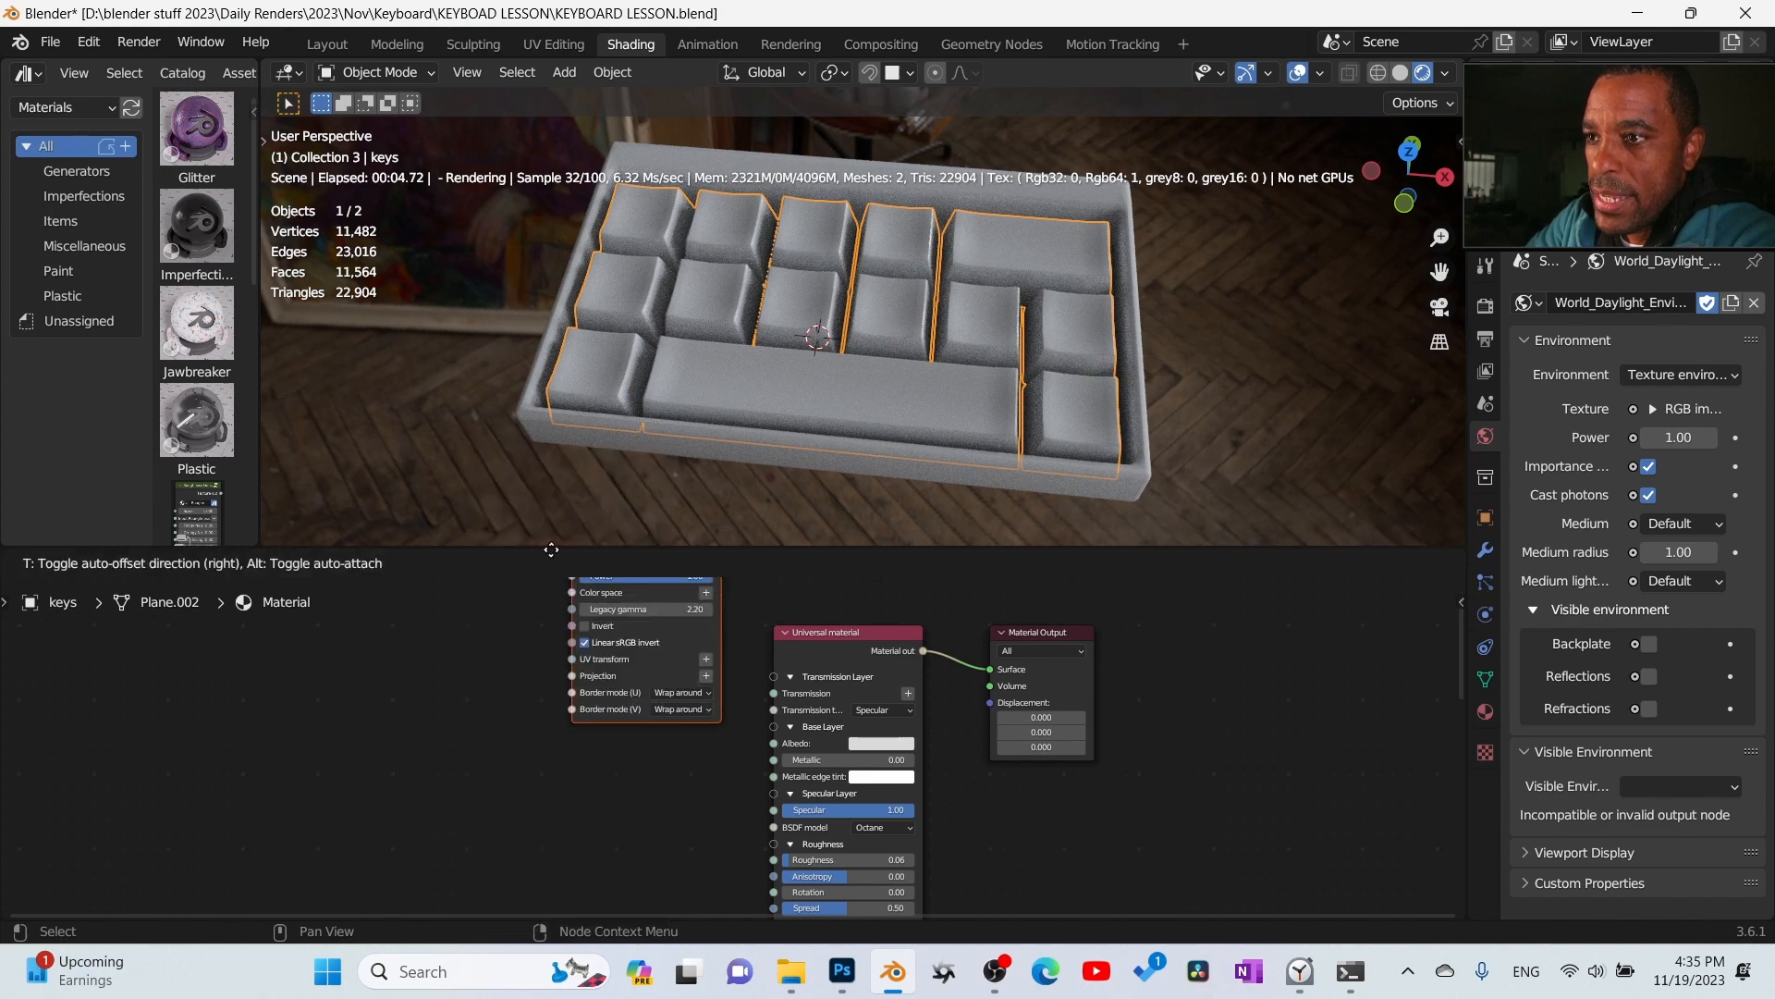
drag(775, 743, 775, 744)
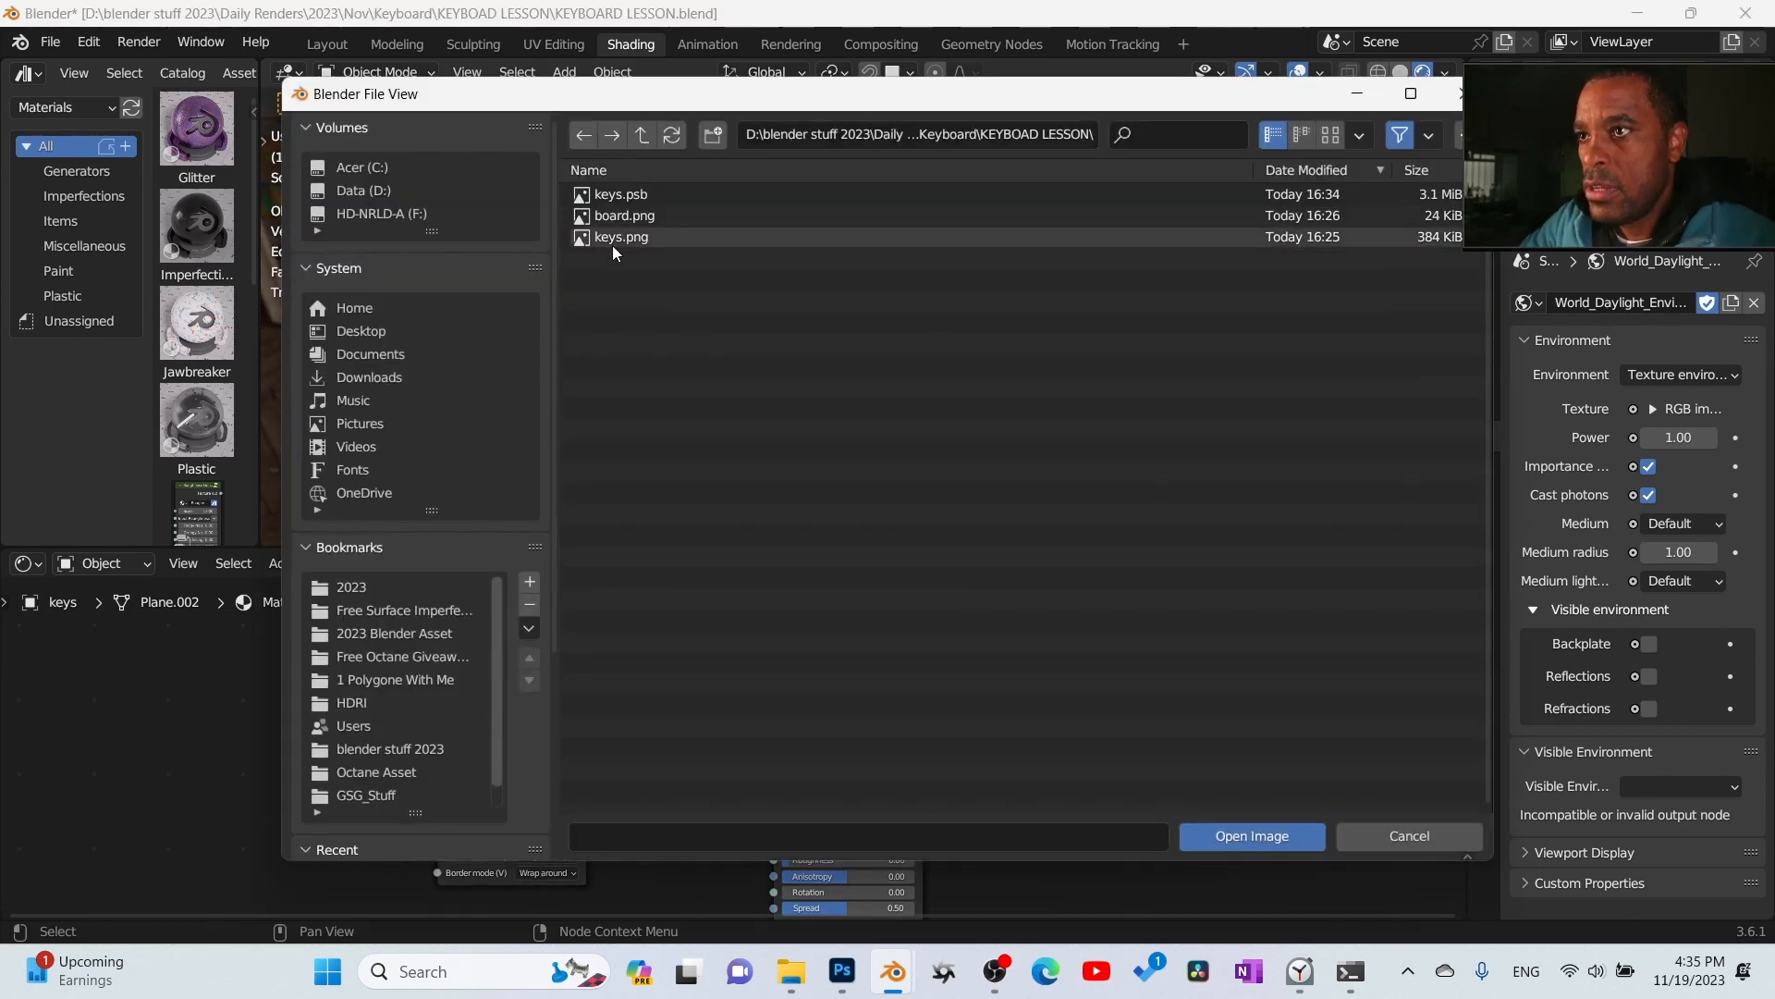
click(634, 196)
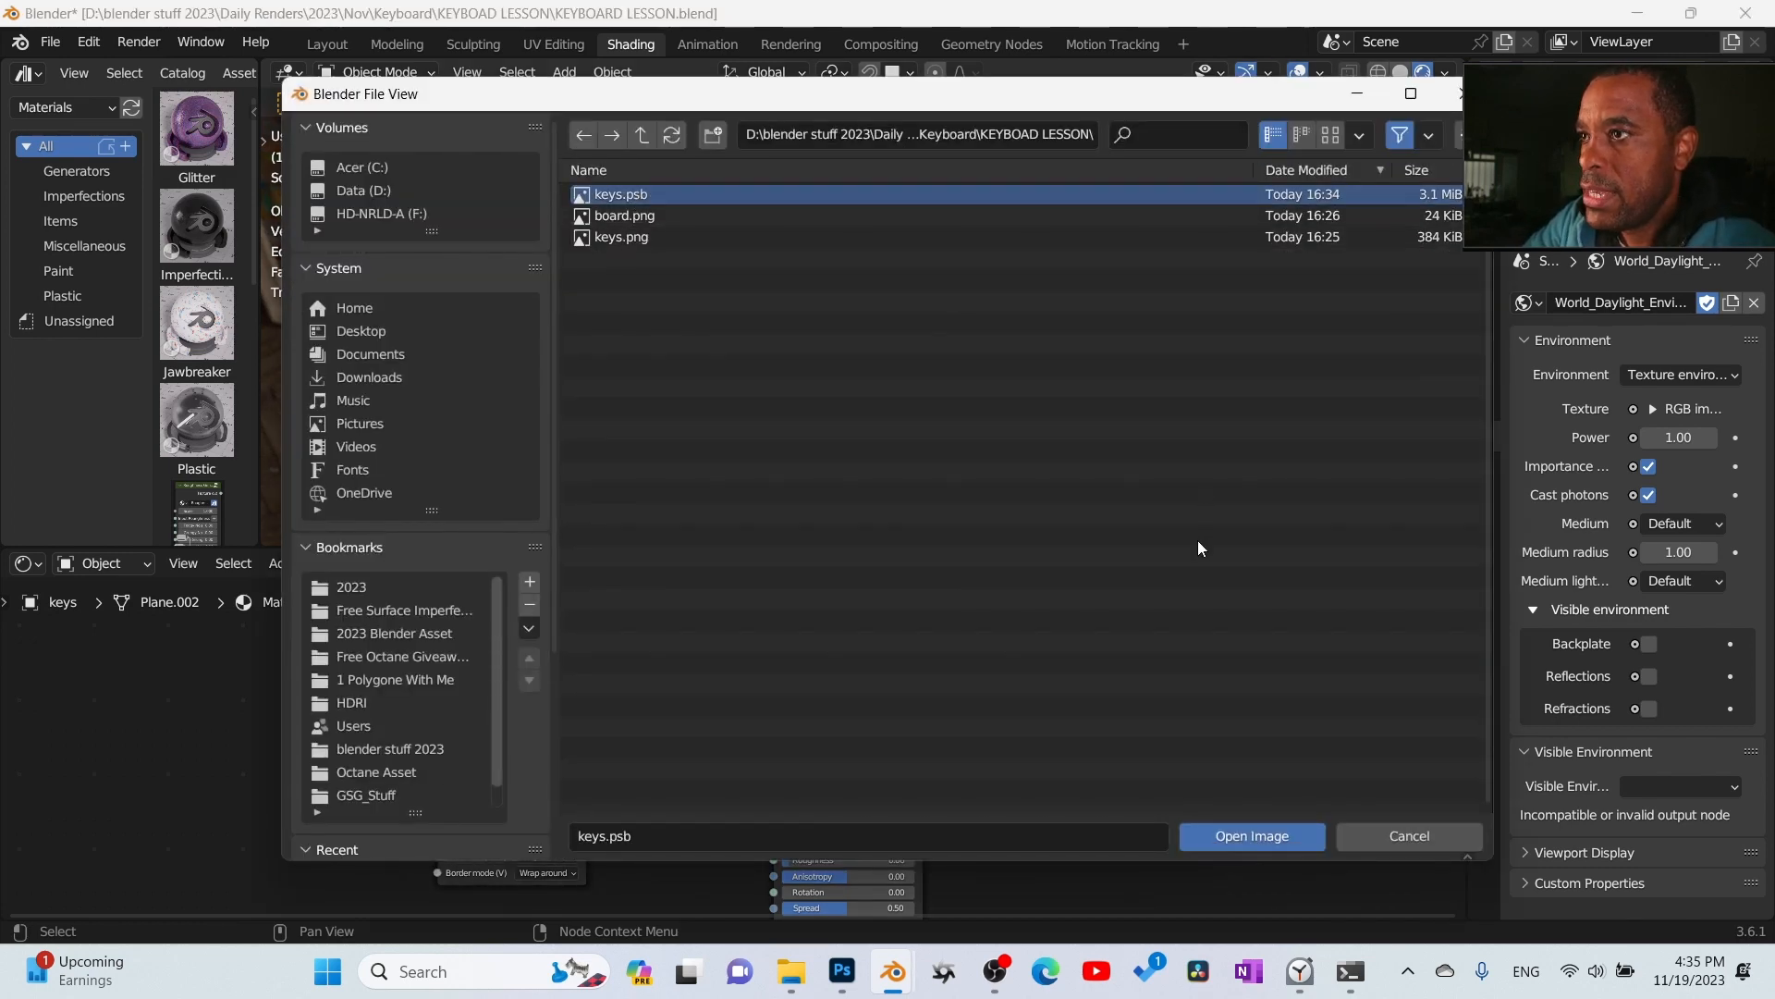
click(1237, 841)
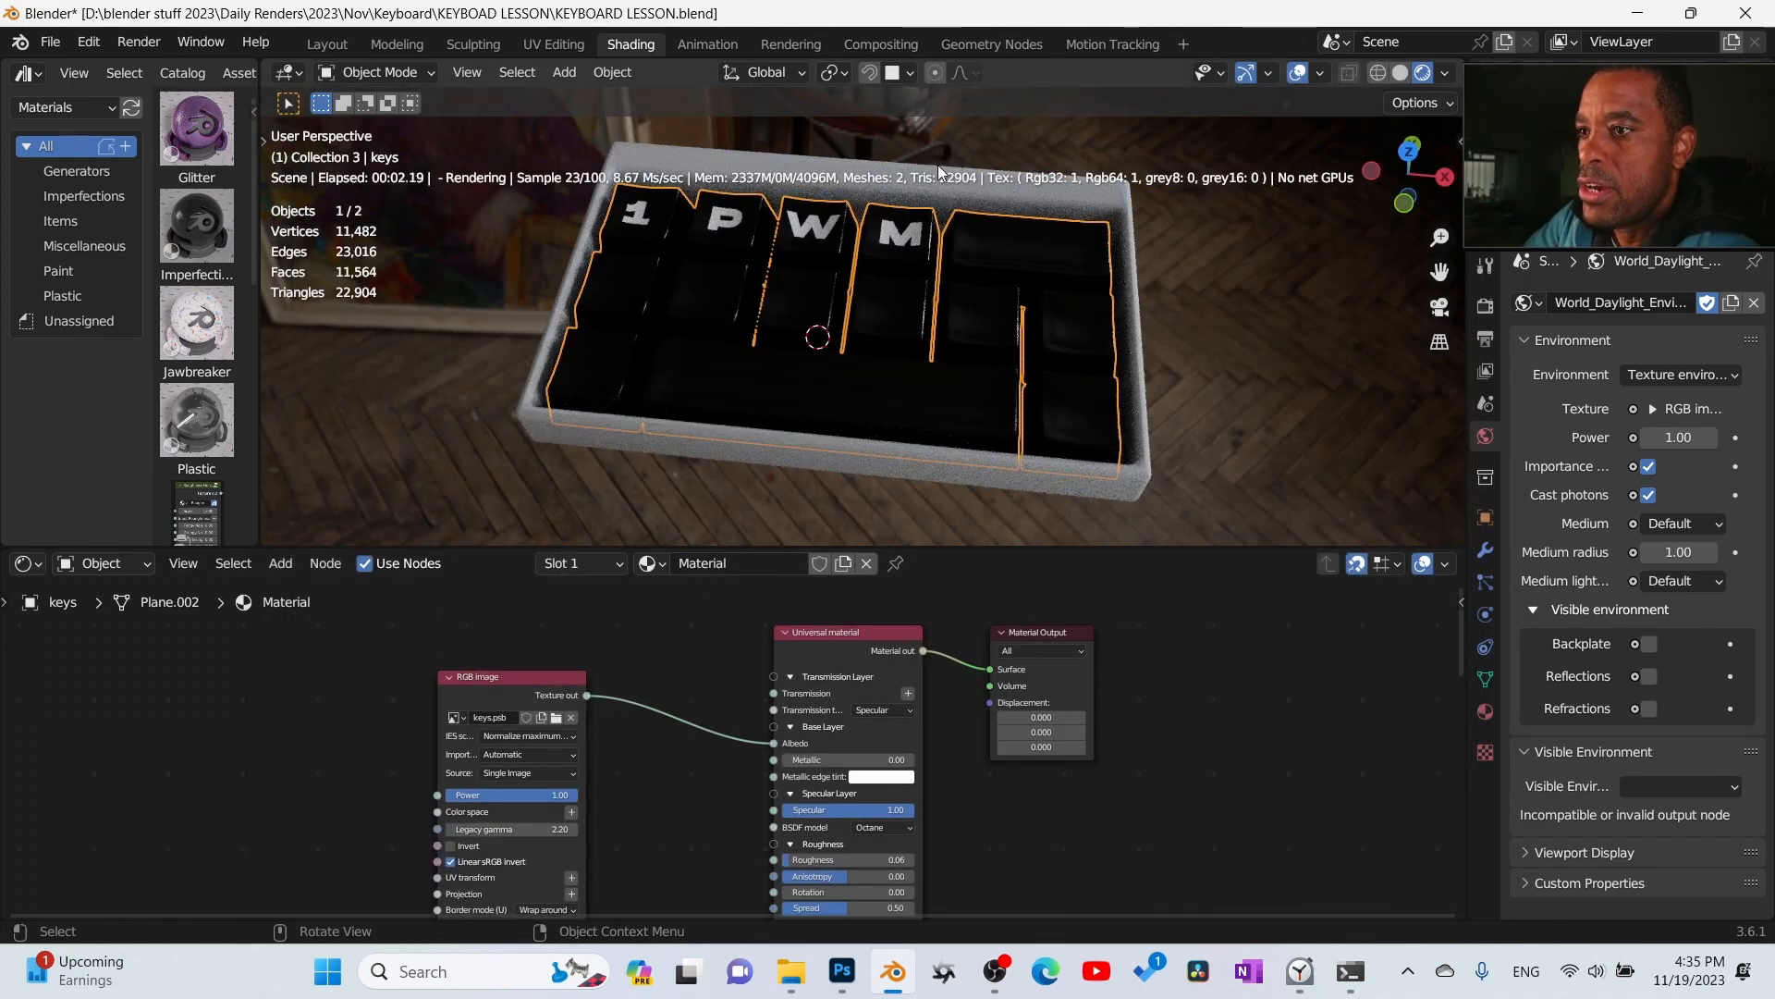
- Inspect the lettered keys, return the viewport to solid shading, and move the Material Output node farther from the Universal material
scroll(799, 388, up, 4)
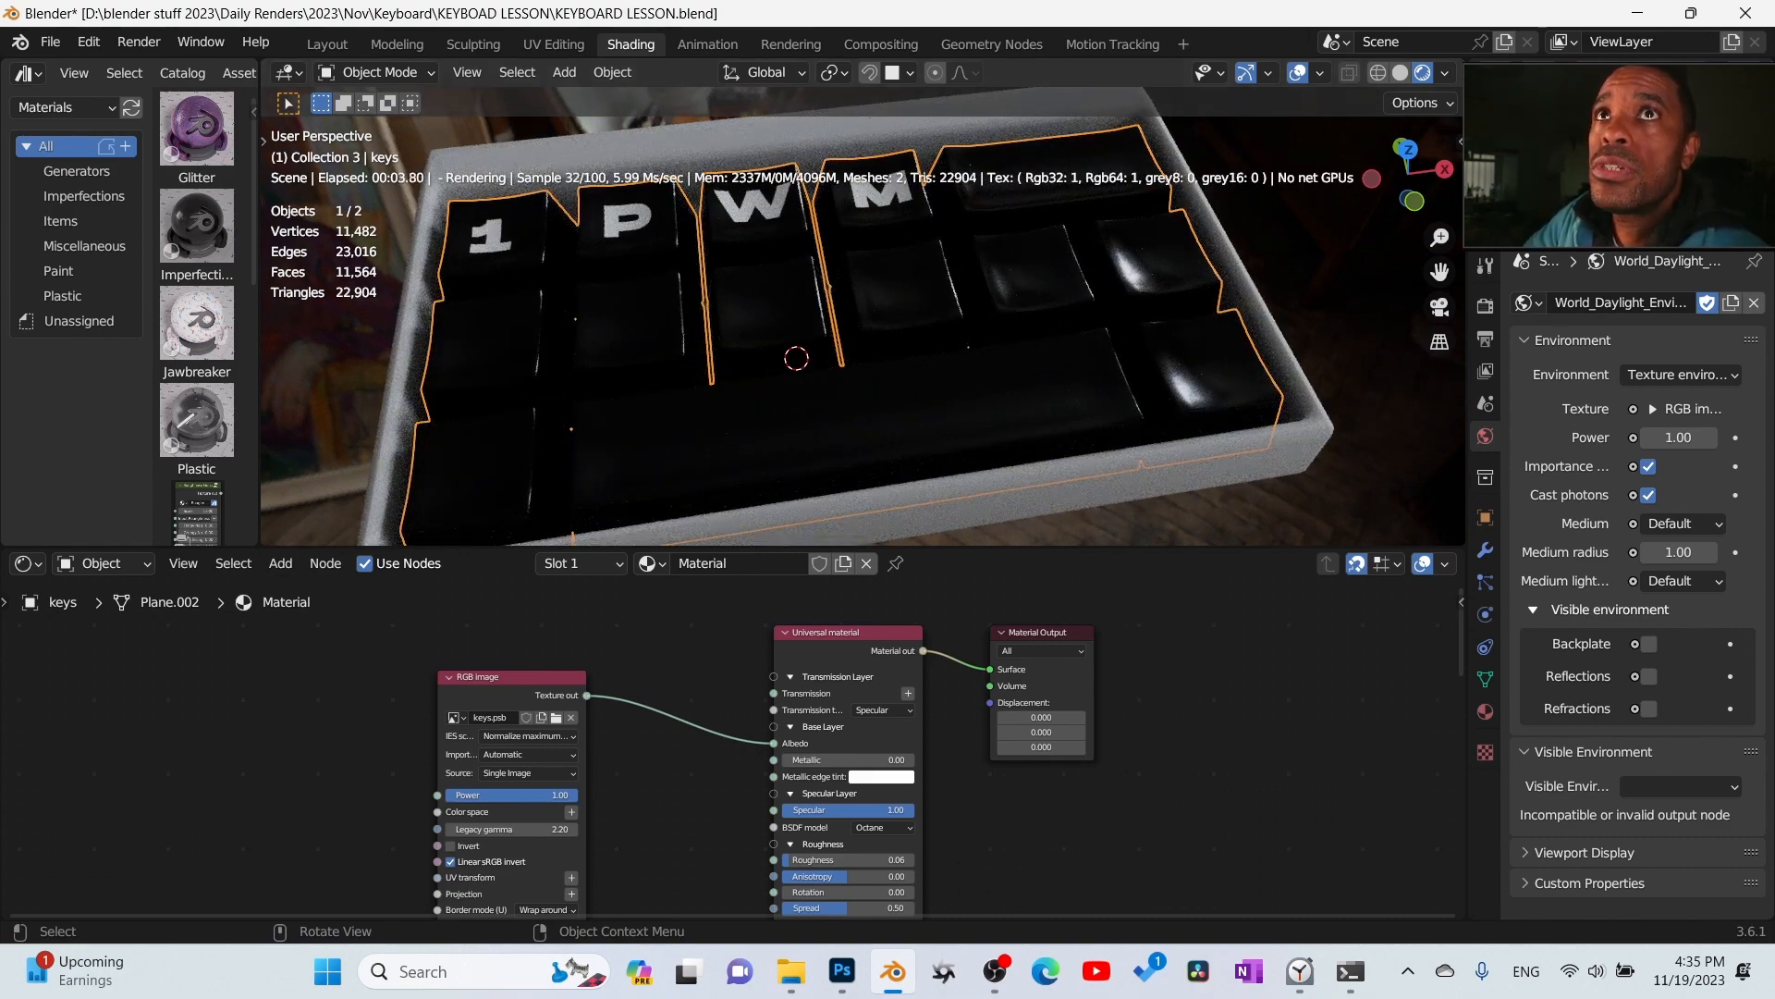
middle_drag(982, 433, 941, 351)
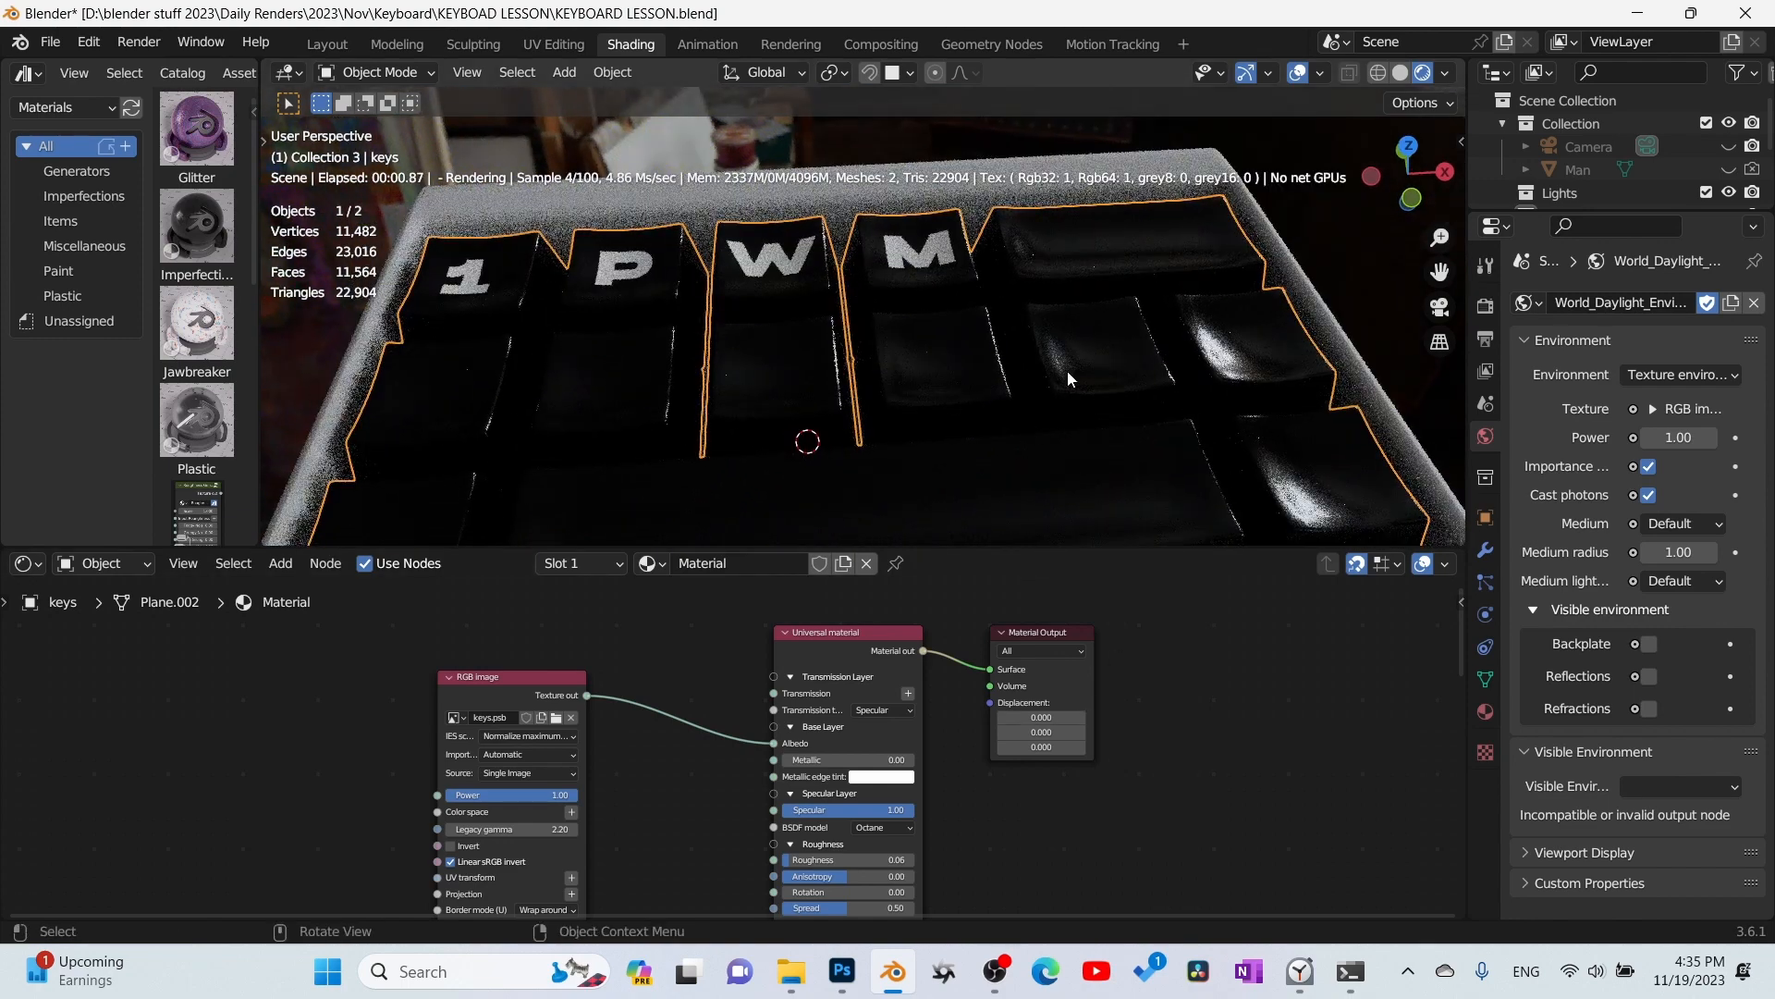
middle_drag(976, 629, 588, 655)
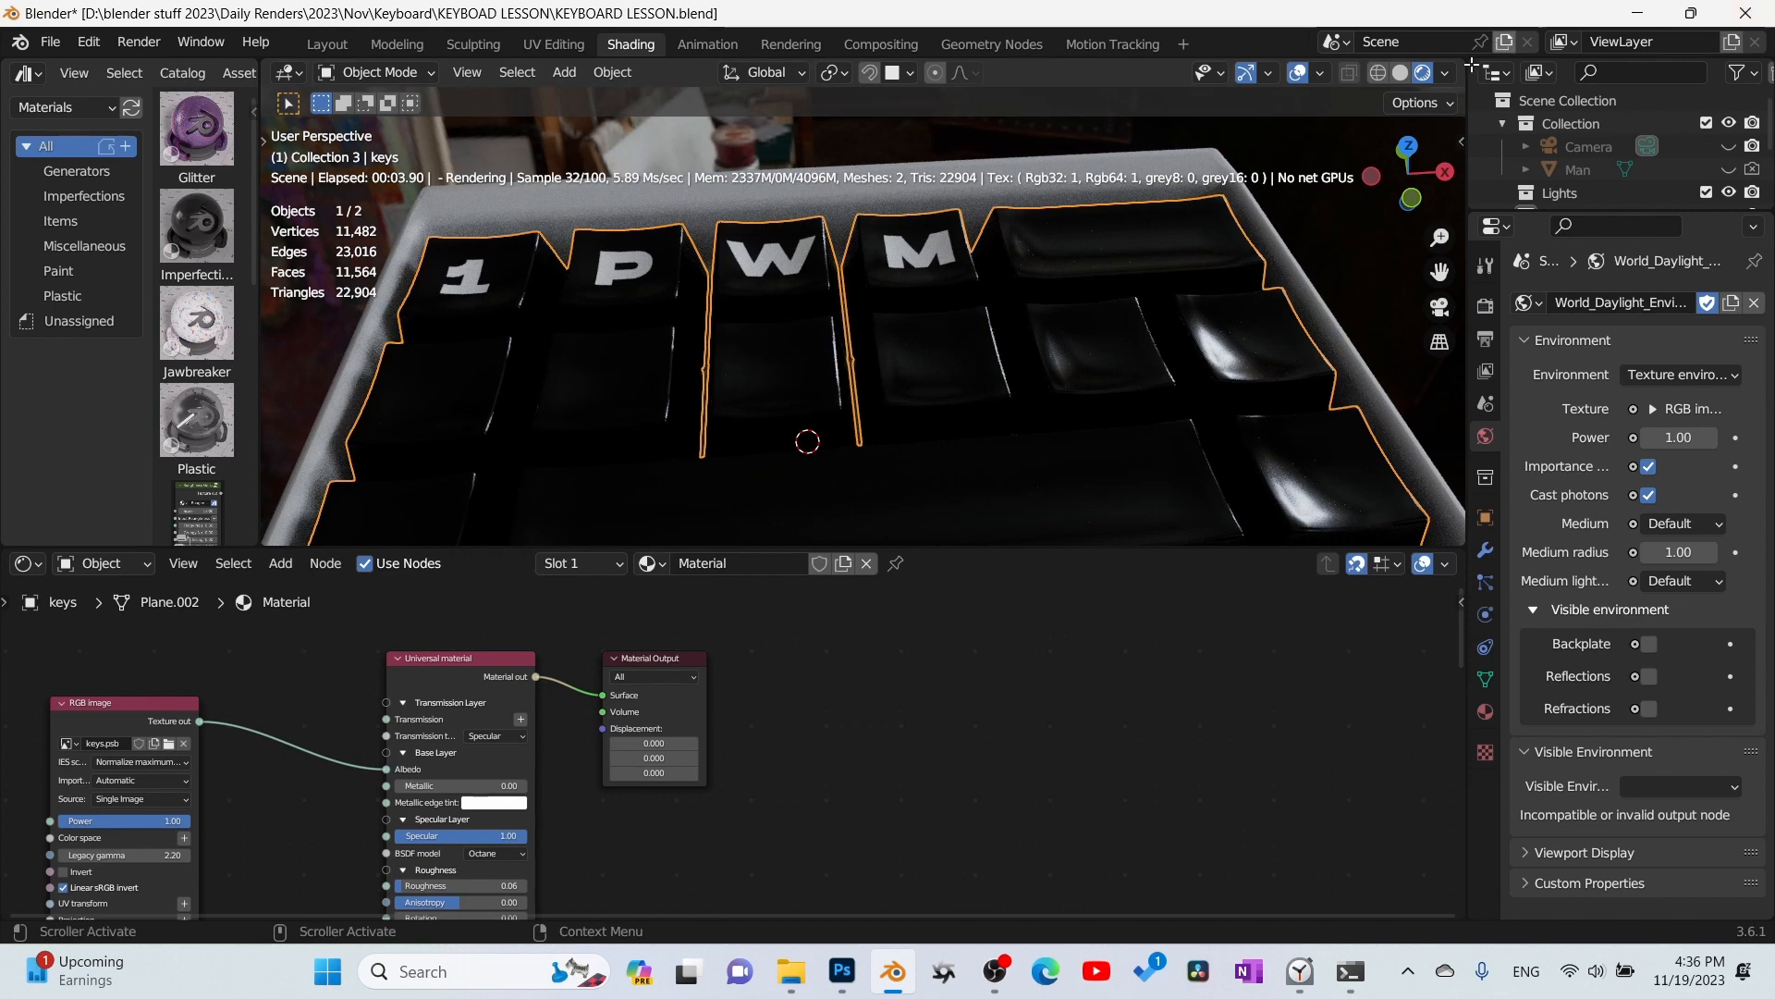
click(1400, 74)
drag(664, 658, 1333, 630)
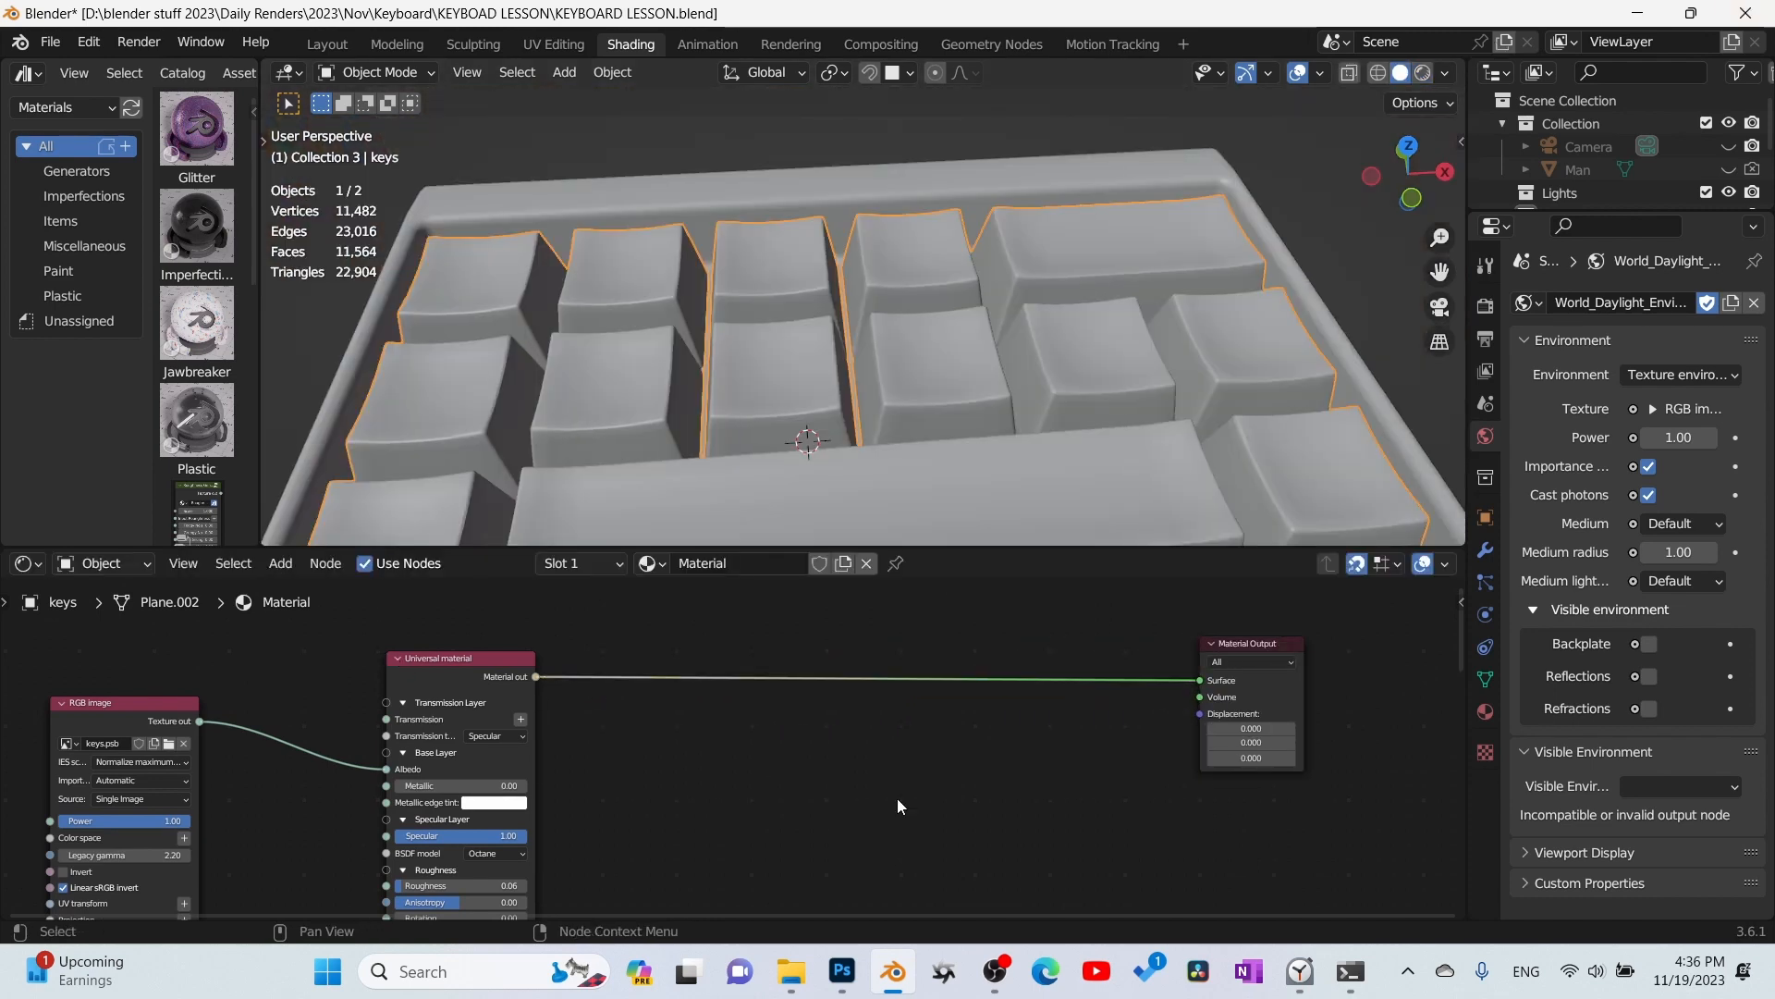
- Insert a Mix material node before the Material Output and feed a duplicate of the Universal material into its Second material input
click(479, 657)
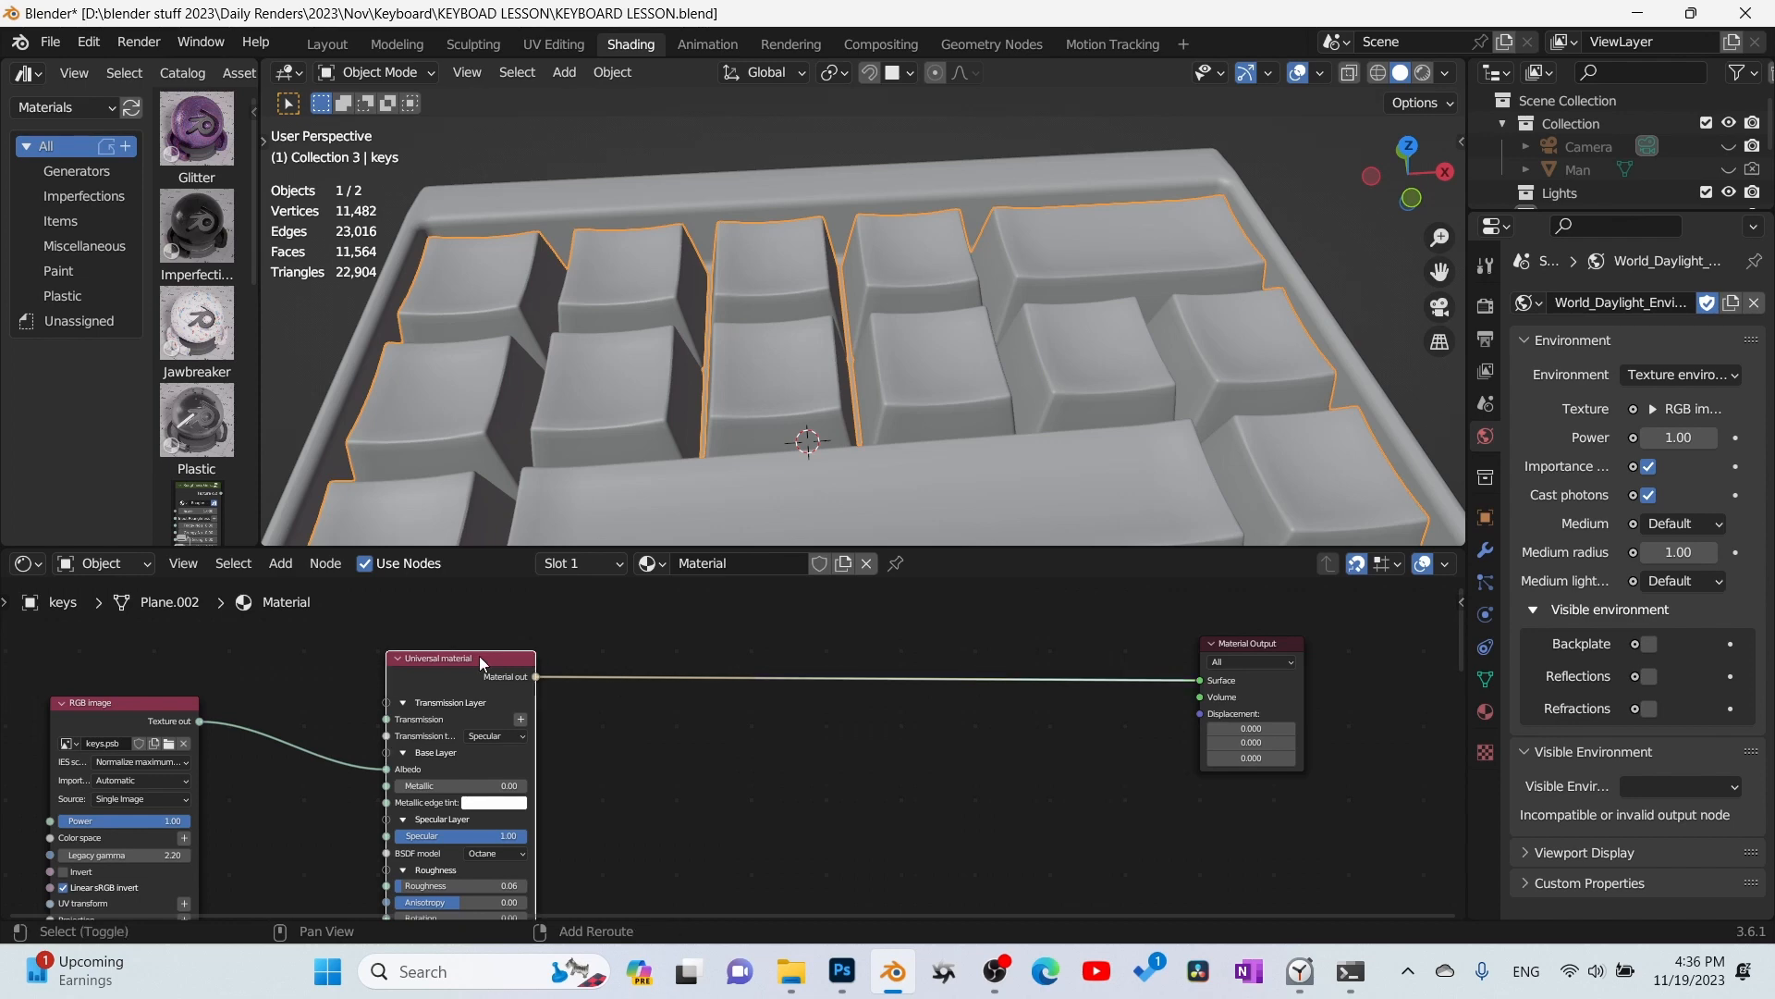
key(shift+d)
click(1009, 733)
key(q)
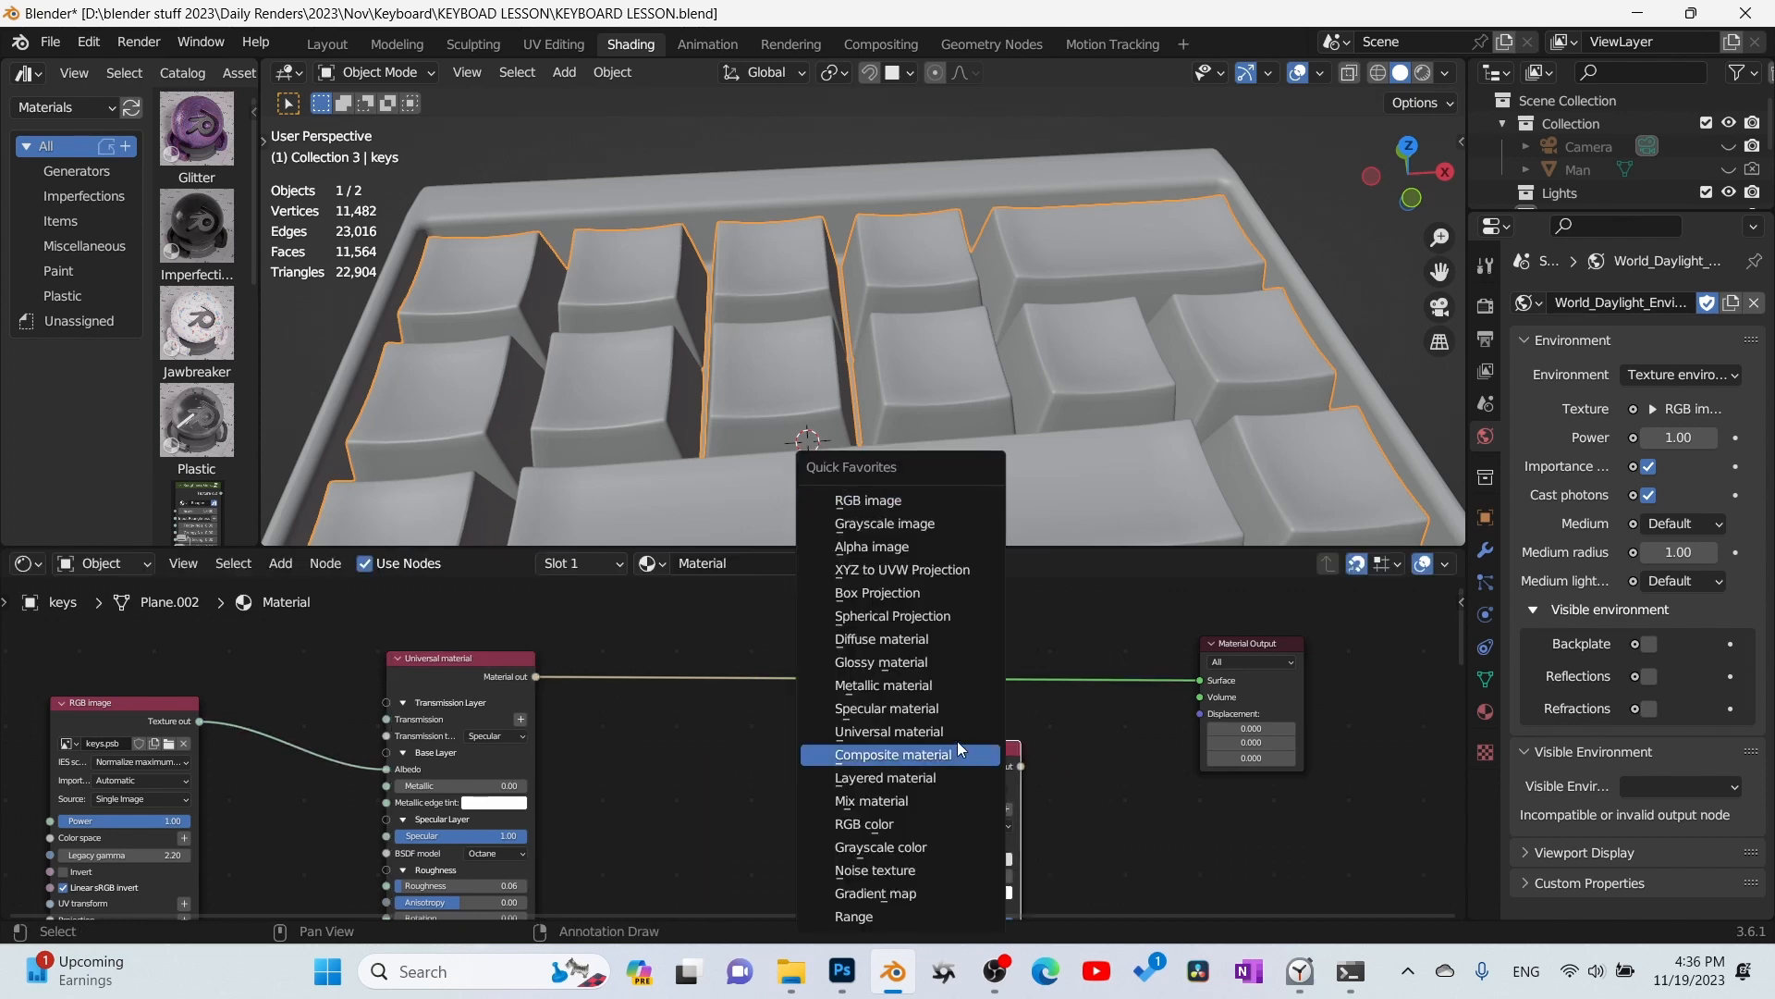
click(902, 801)
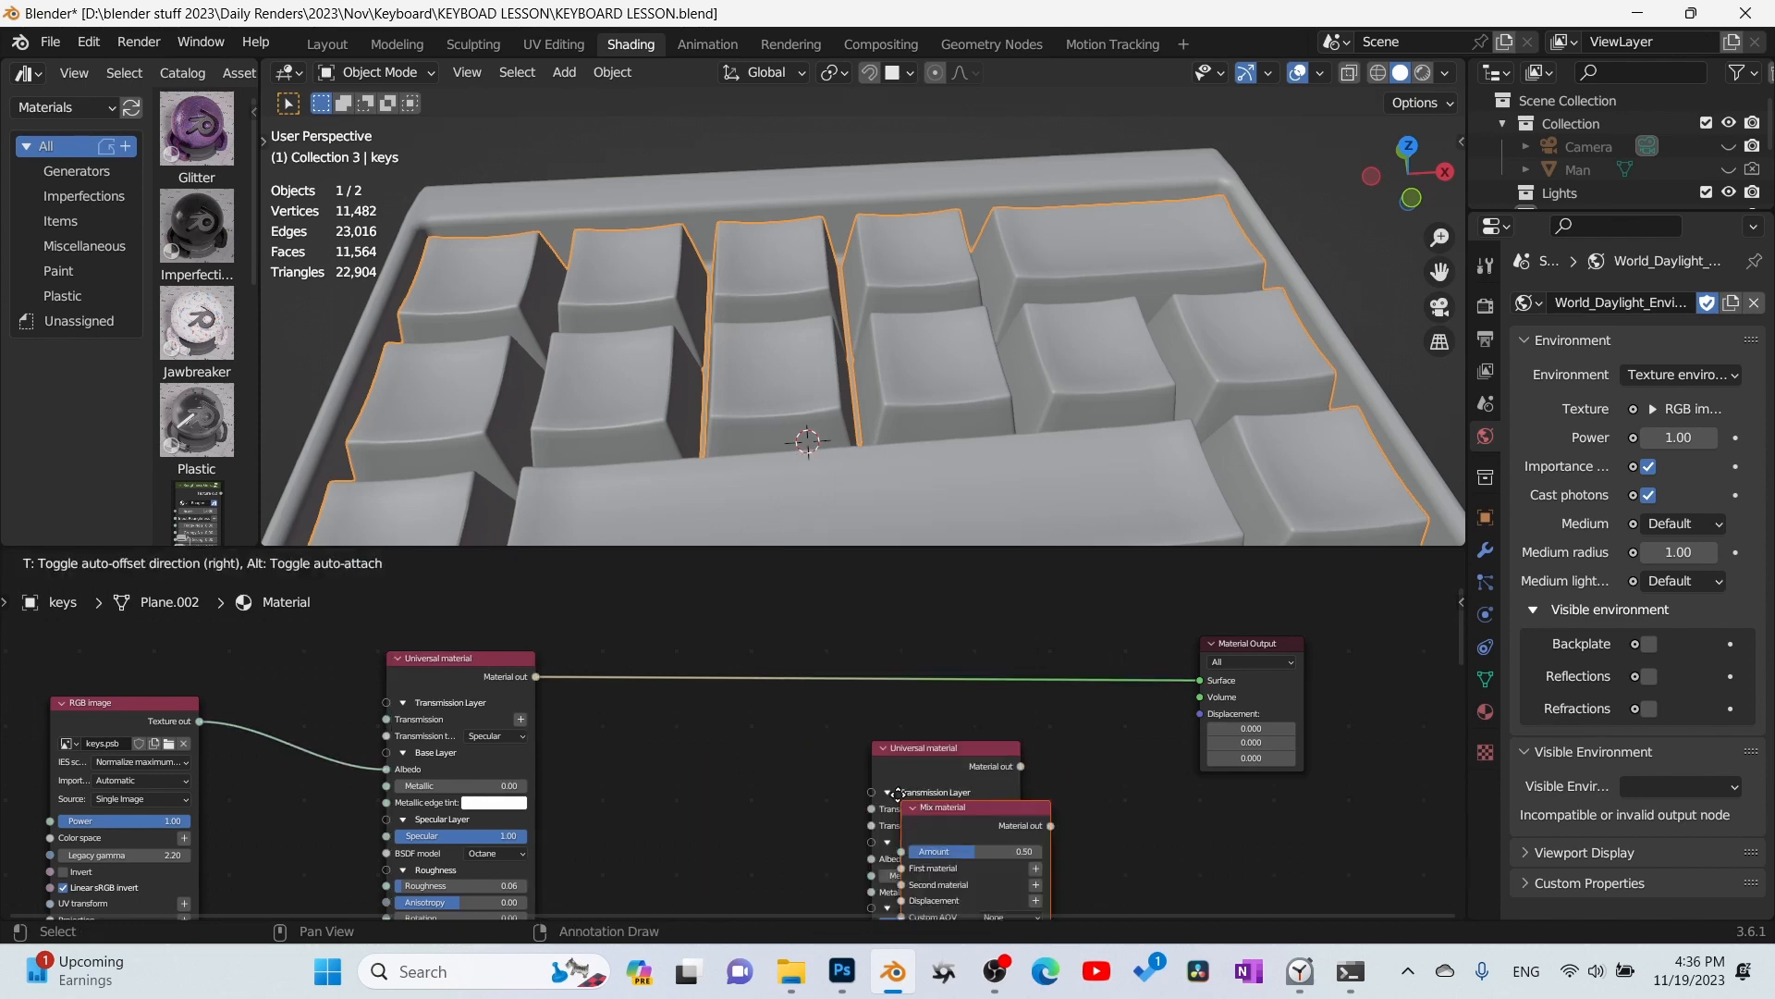
click(1030, 636)
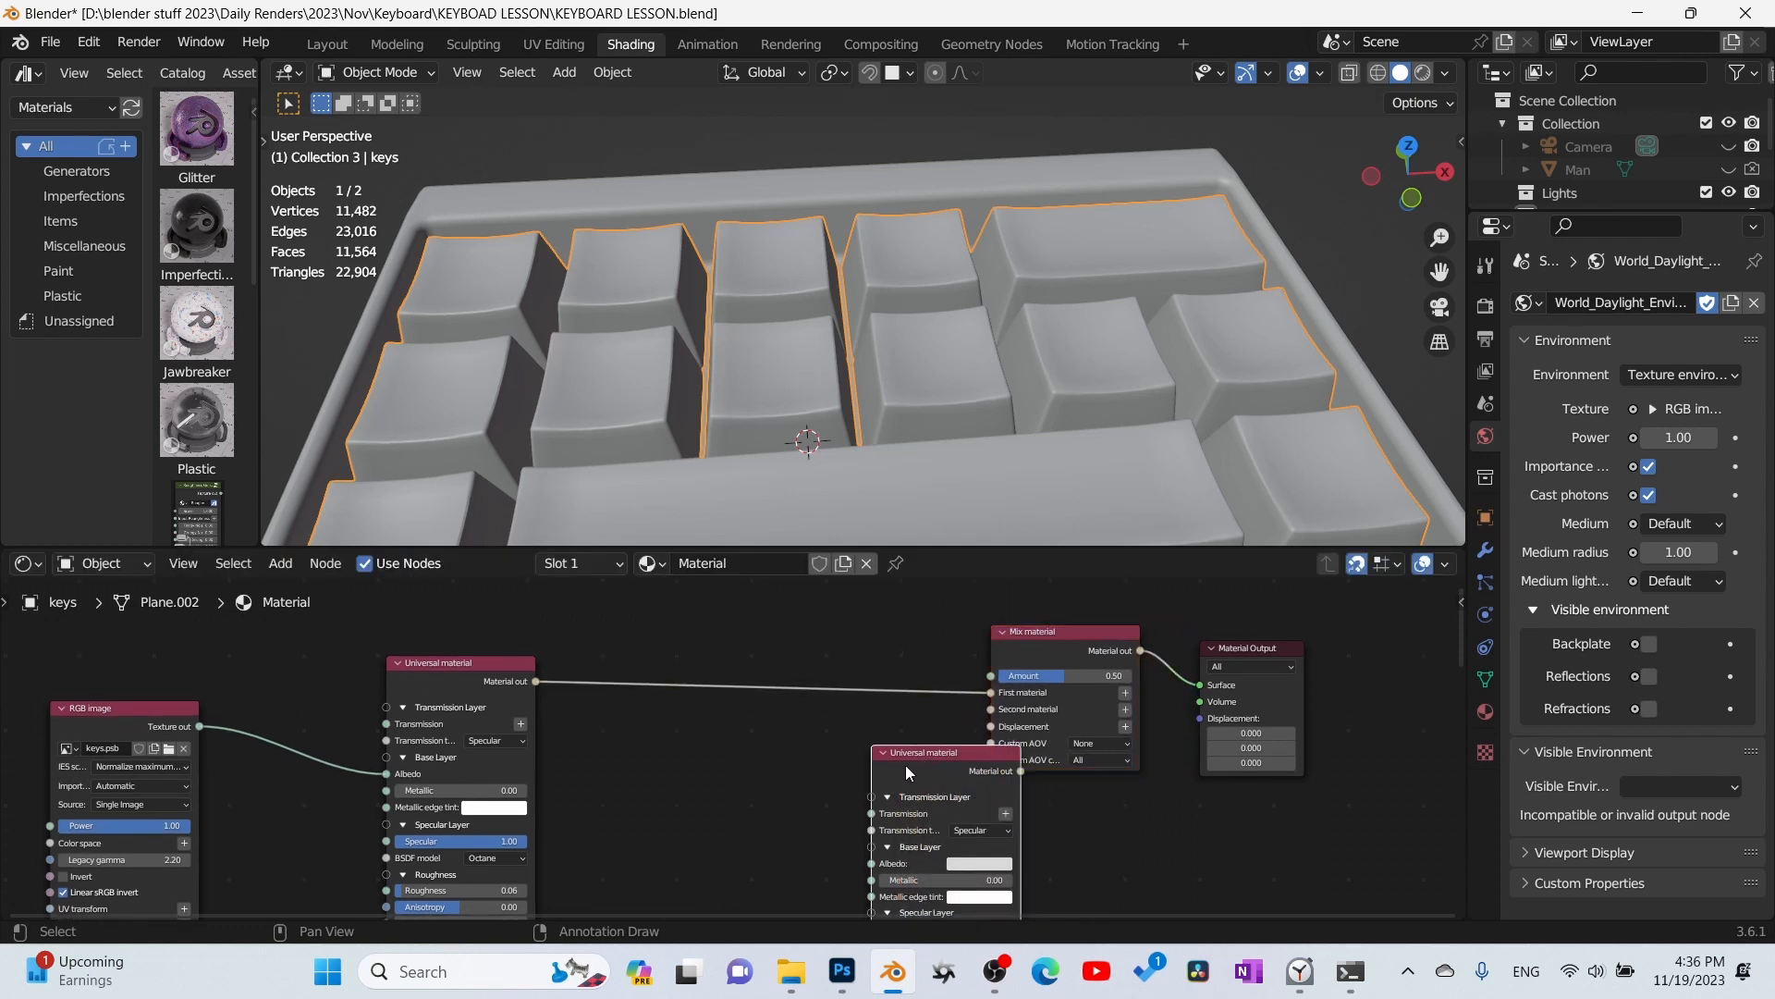
drag(907, 764, 793, 767)
drag(915, 770, 997, 708)
- Set the duplicated Universal material's Albedo to green and switch the viewport to rendered shading
scroll(832, 814, down, 3)
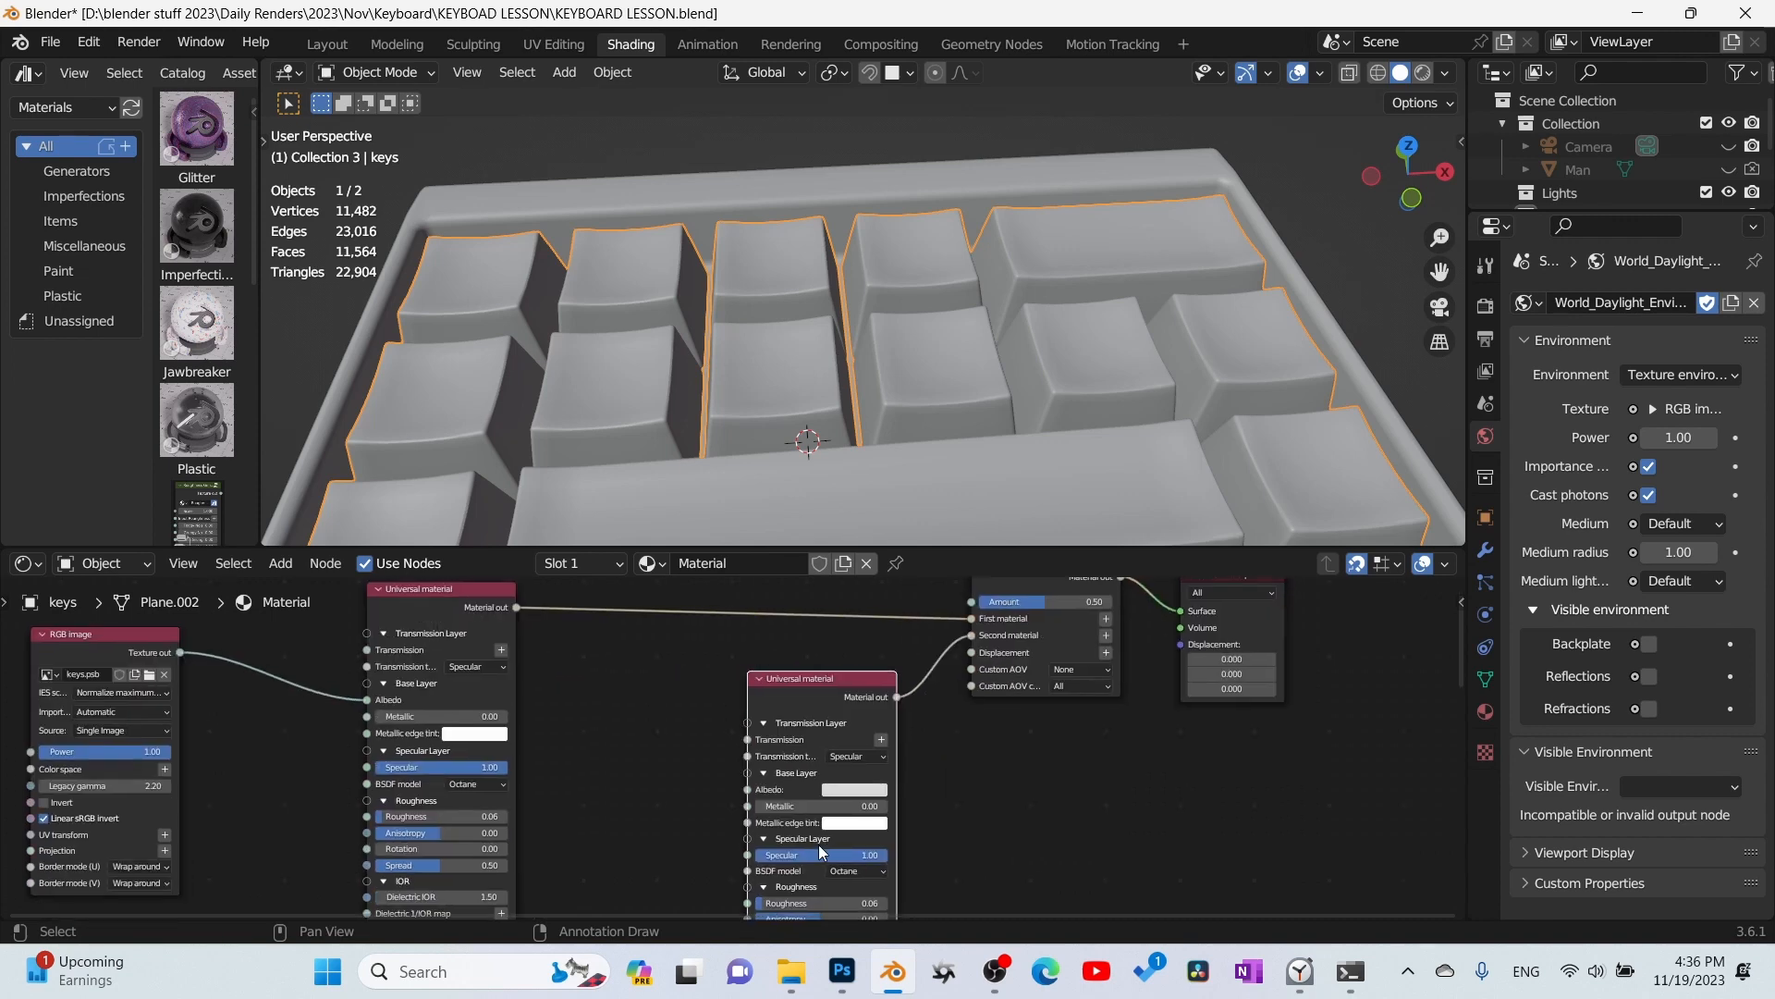
click(869, 790)
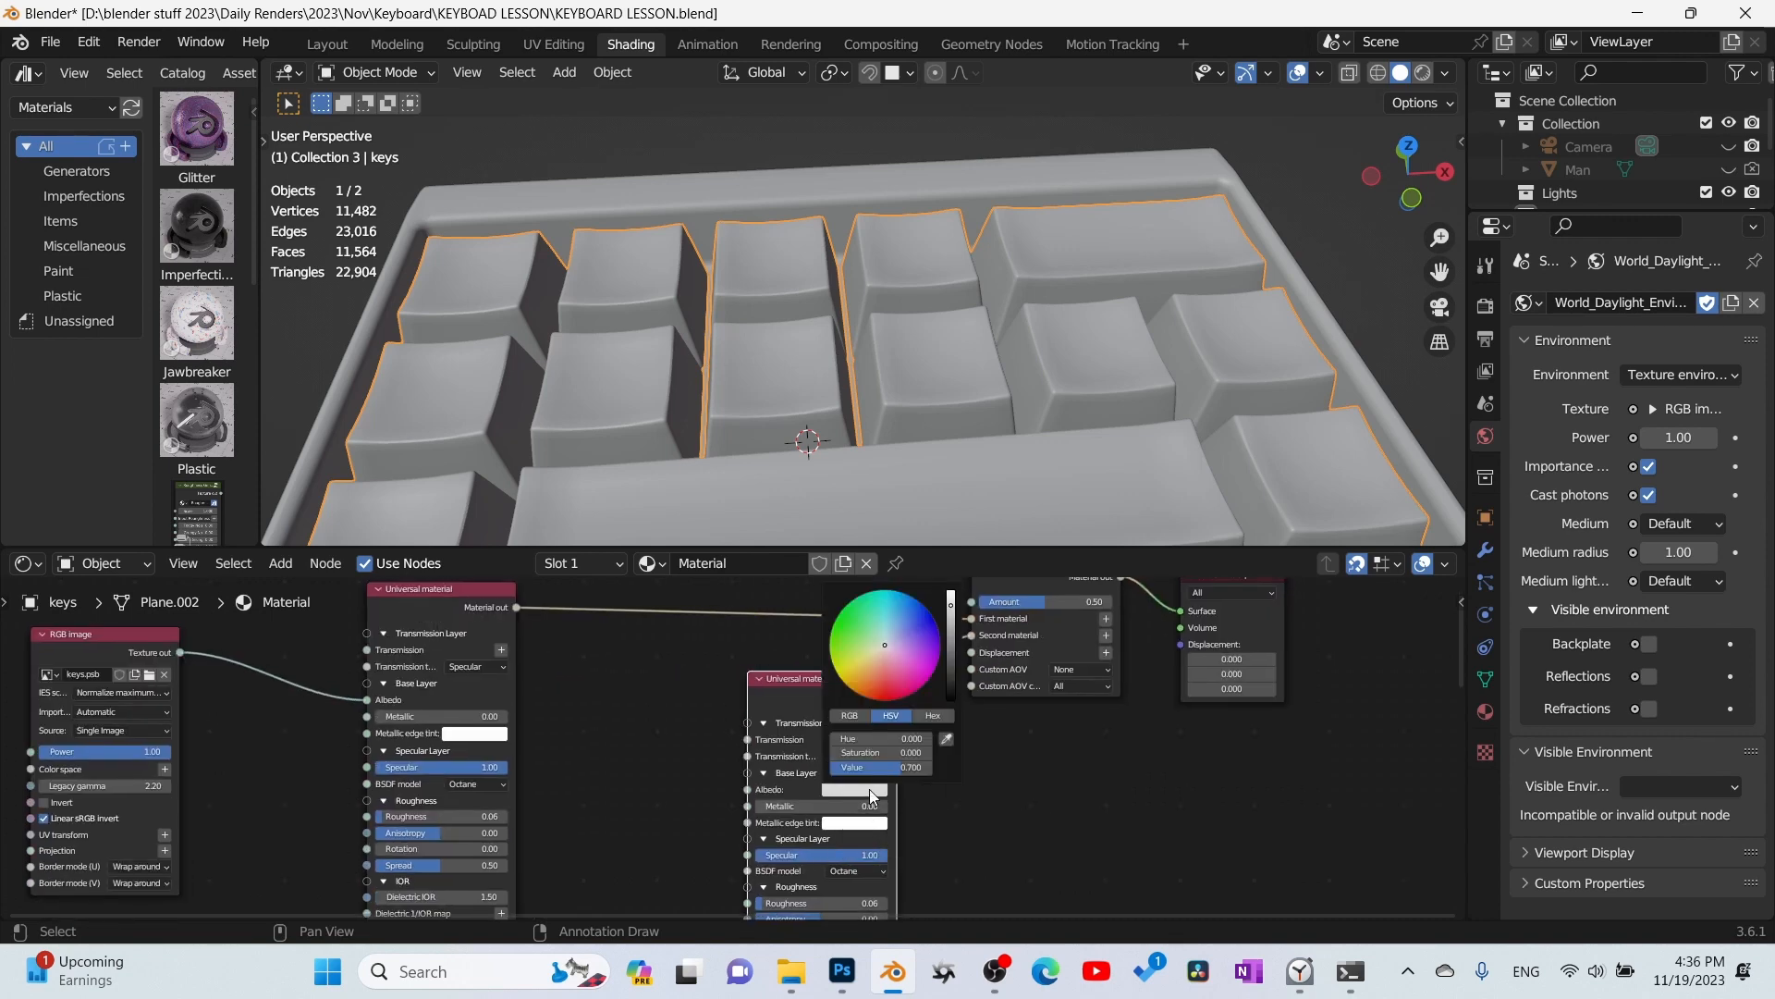
drag(891, 646, 840, 625)
click(1422, 73)
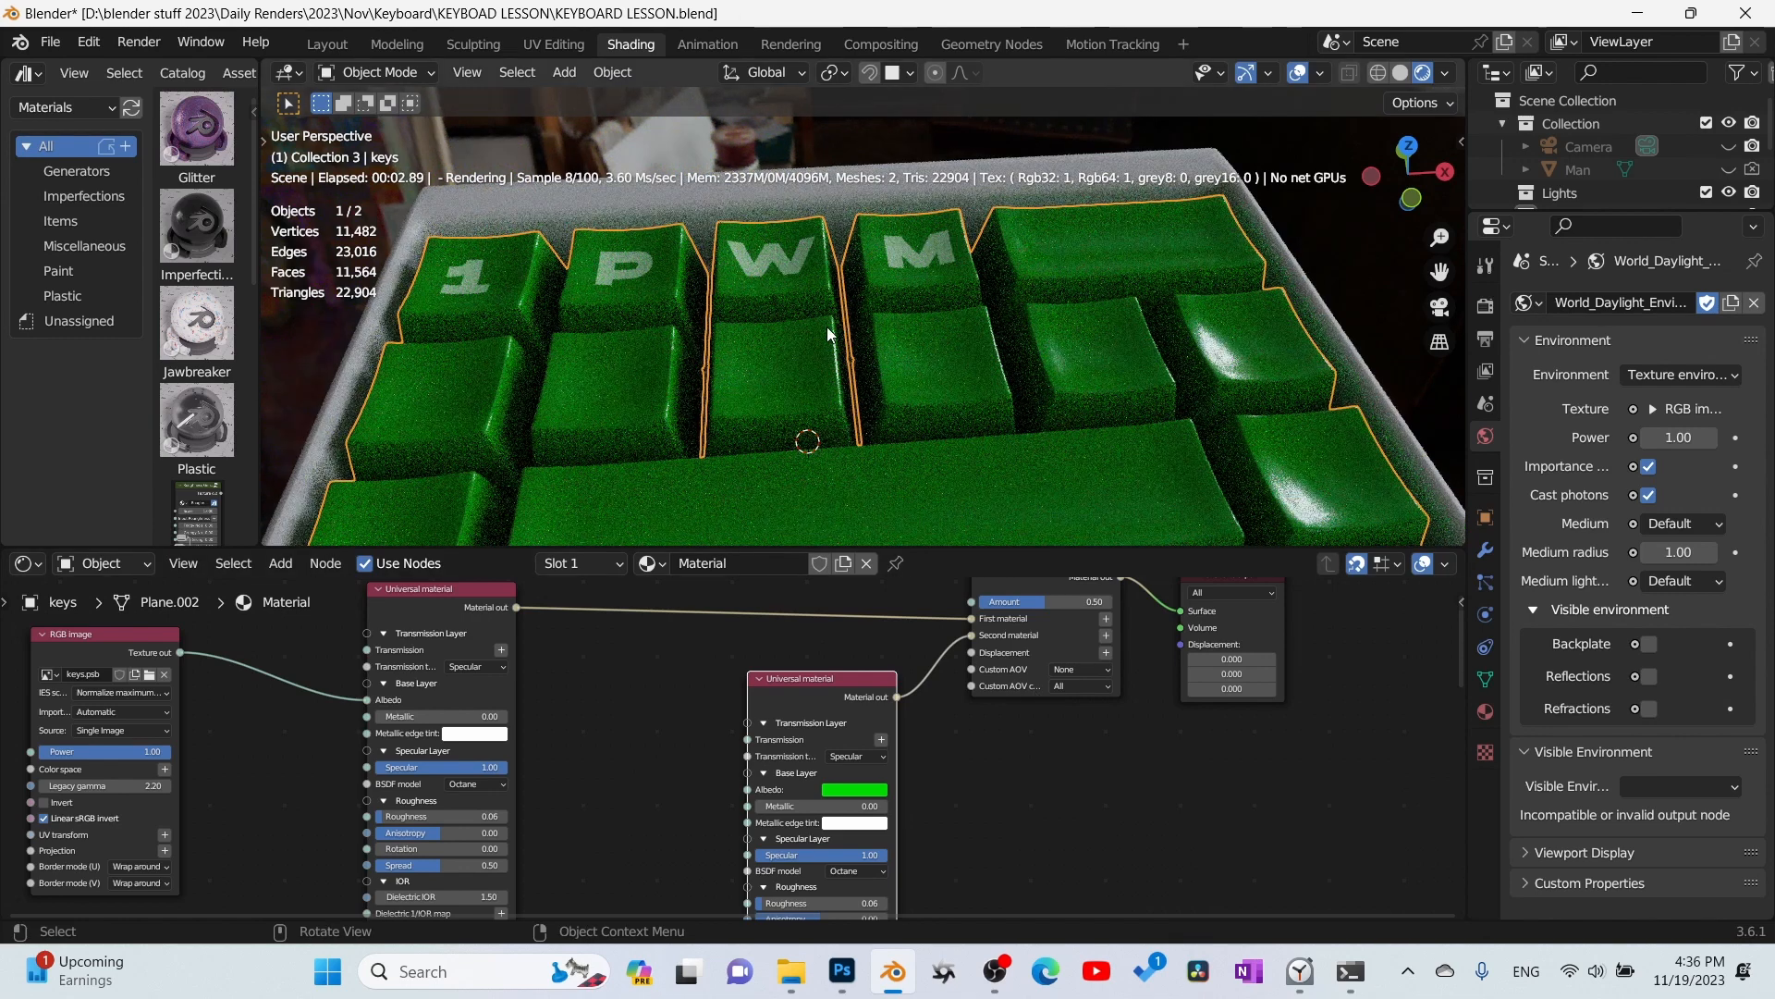
- Disconnect the keys.psb RGB image from the first Universal material's Albedo and place it above the material nodes in a maximized node editor
middle_drag(664, 810, 666, 807)
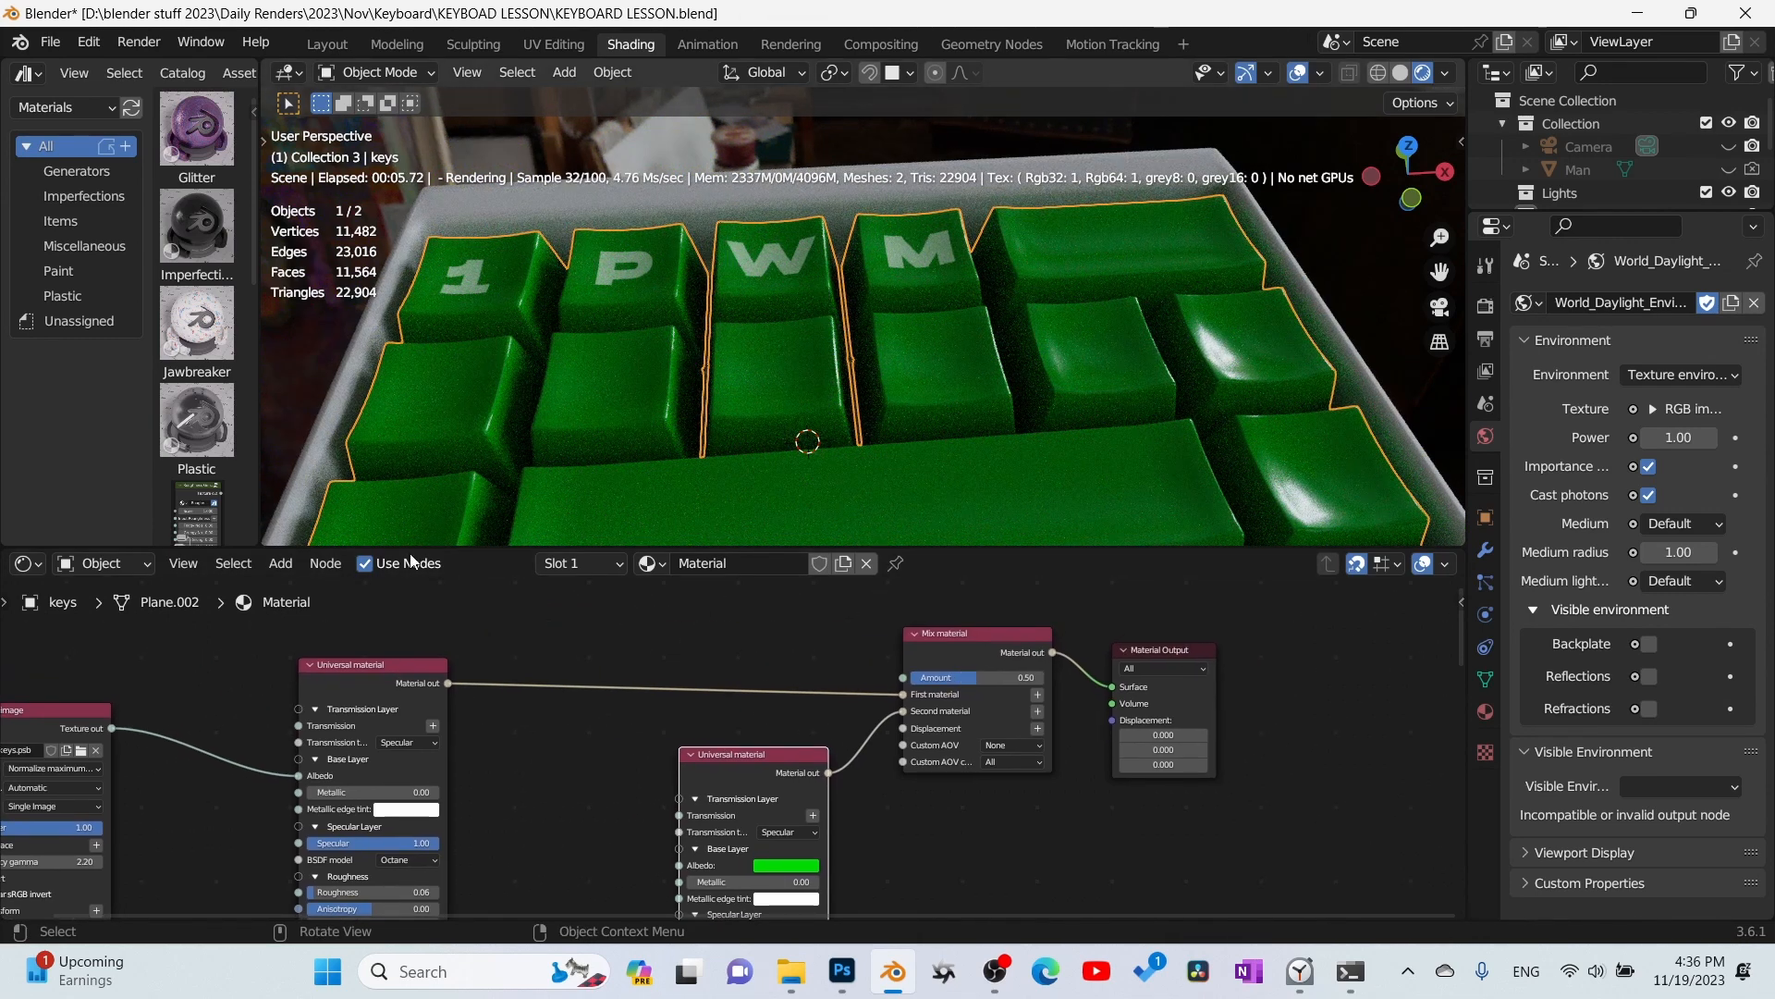
drag(296, 773, 246, 790)
middle_drag(175, 721, 181, 814)
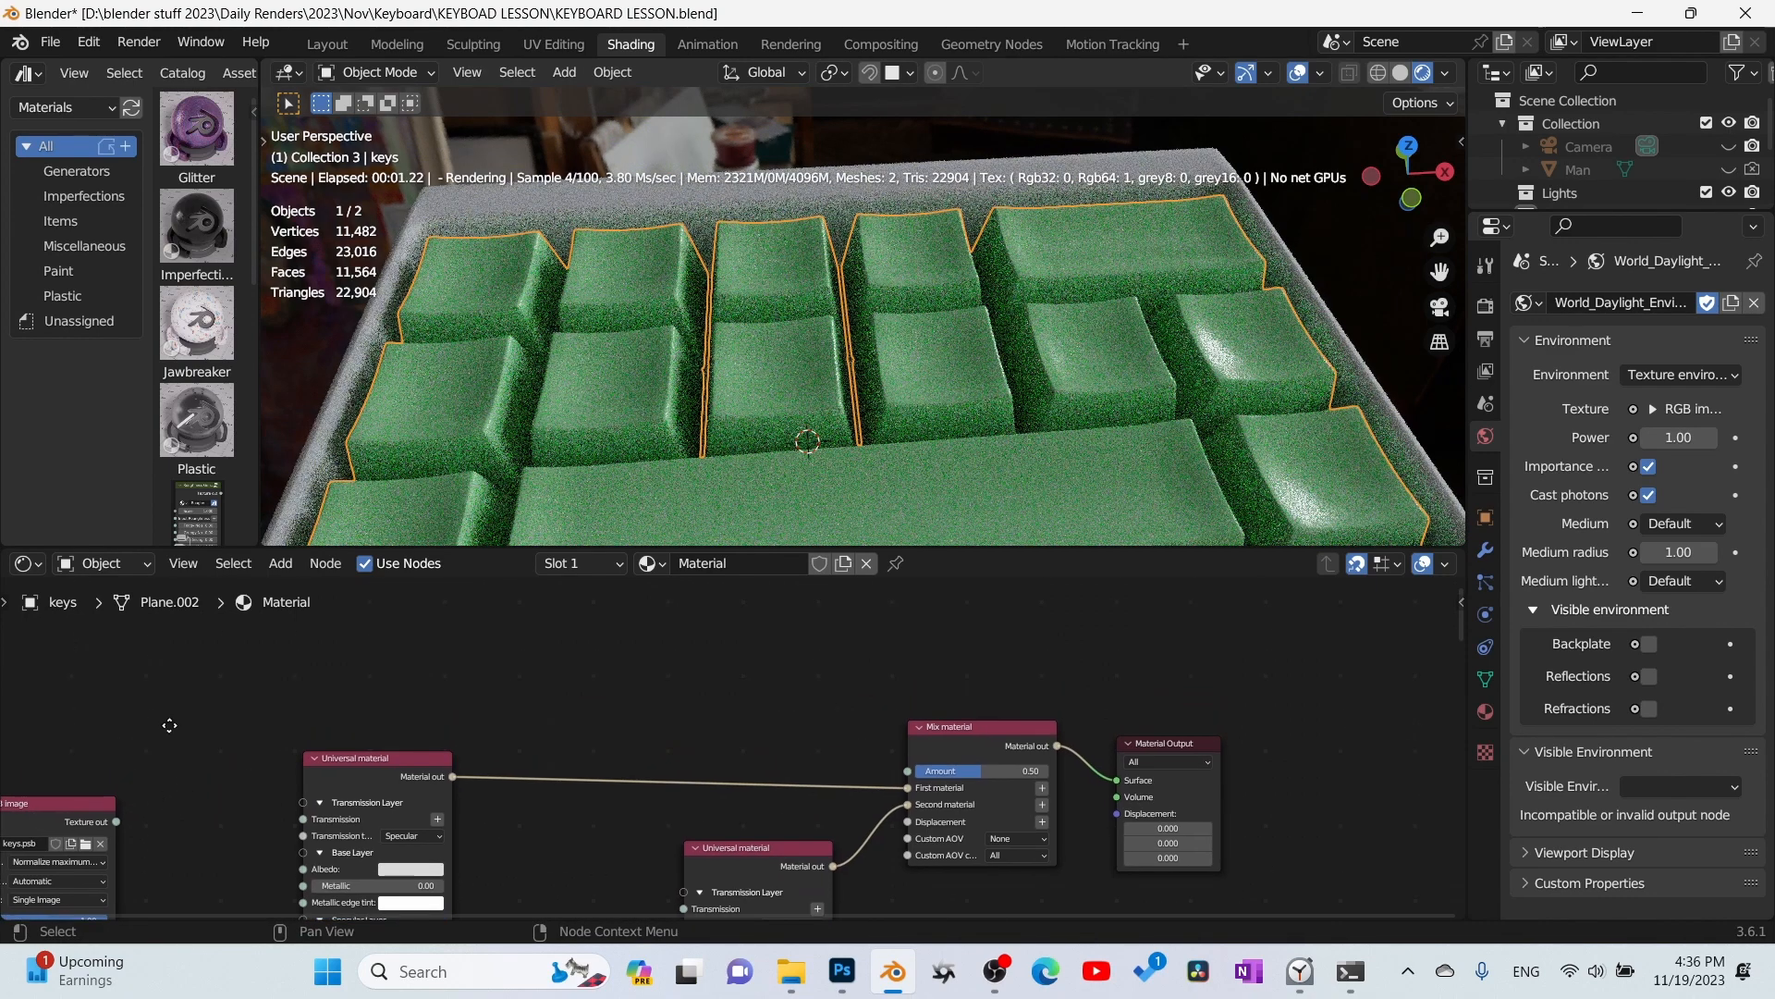
drag(68, 802, 546, 580)
middle_drag(742, 760, 670, 592)
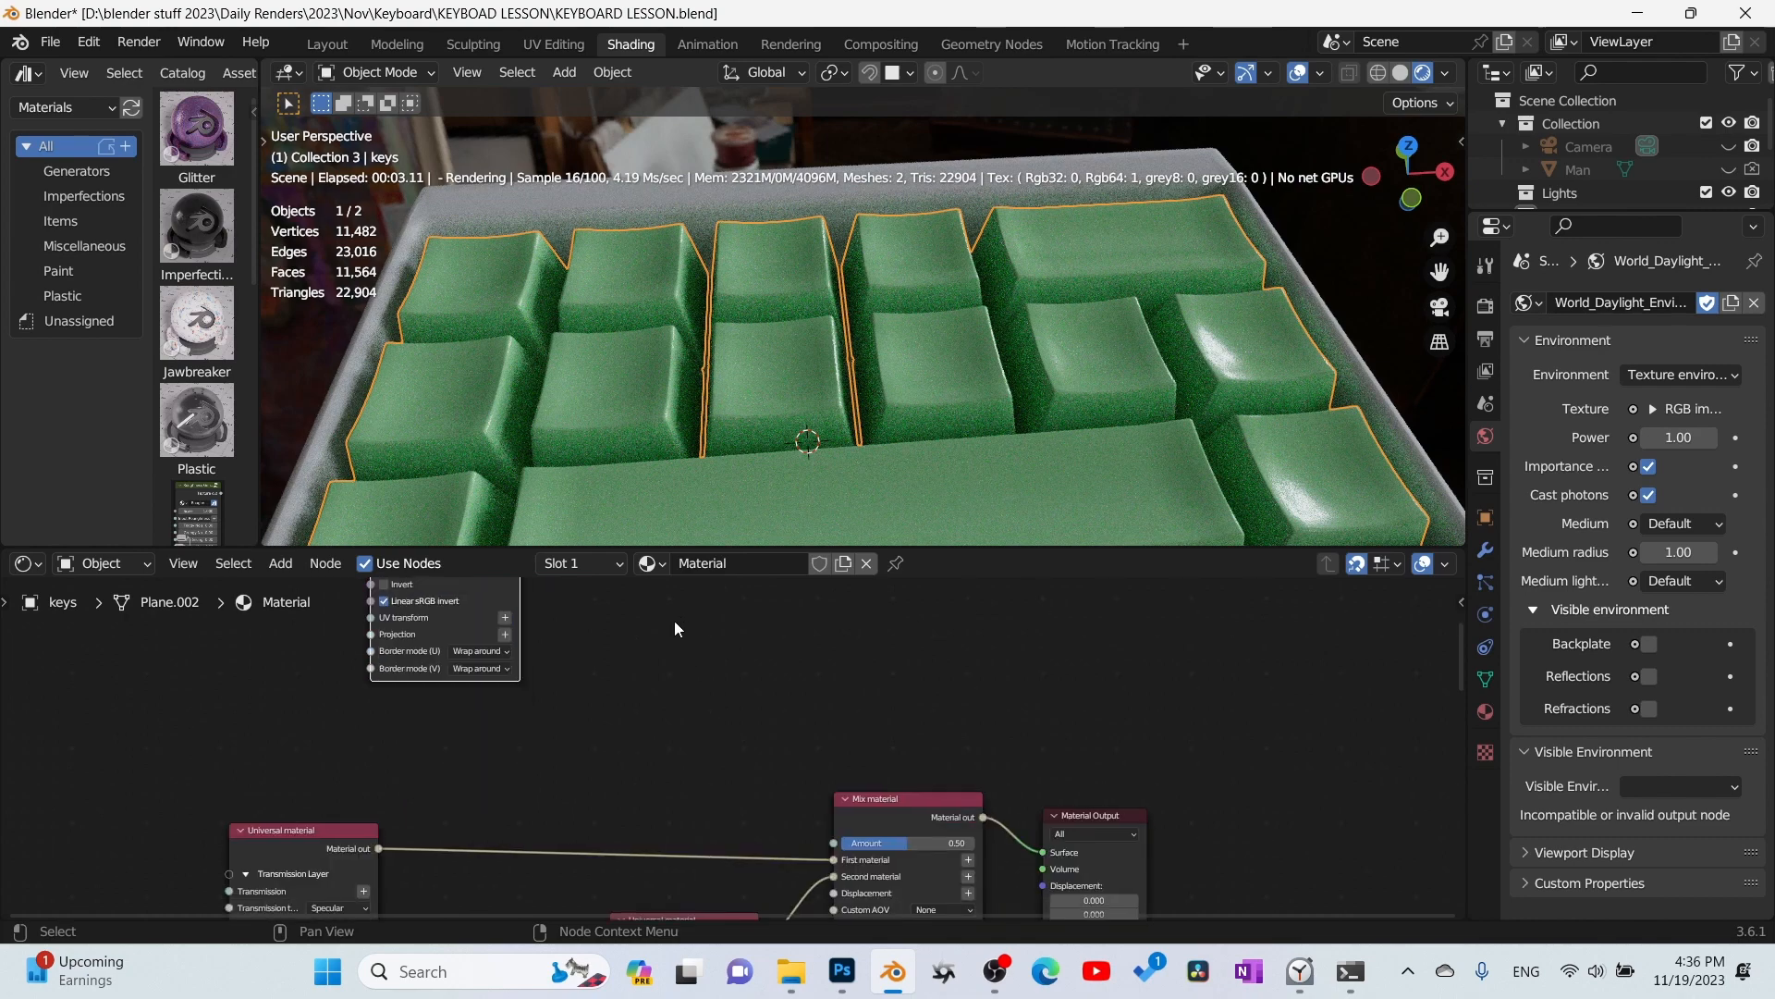
key(ctrl+space)
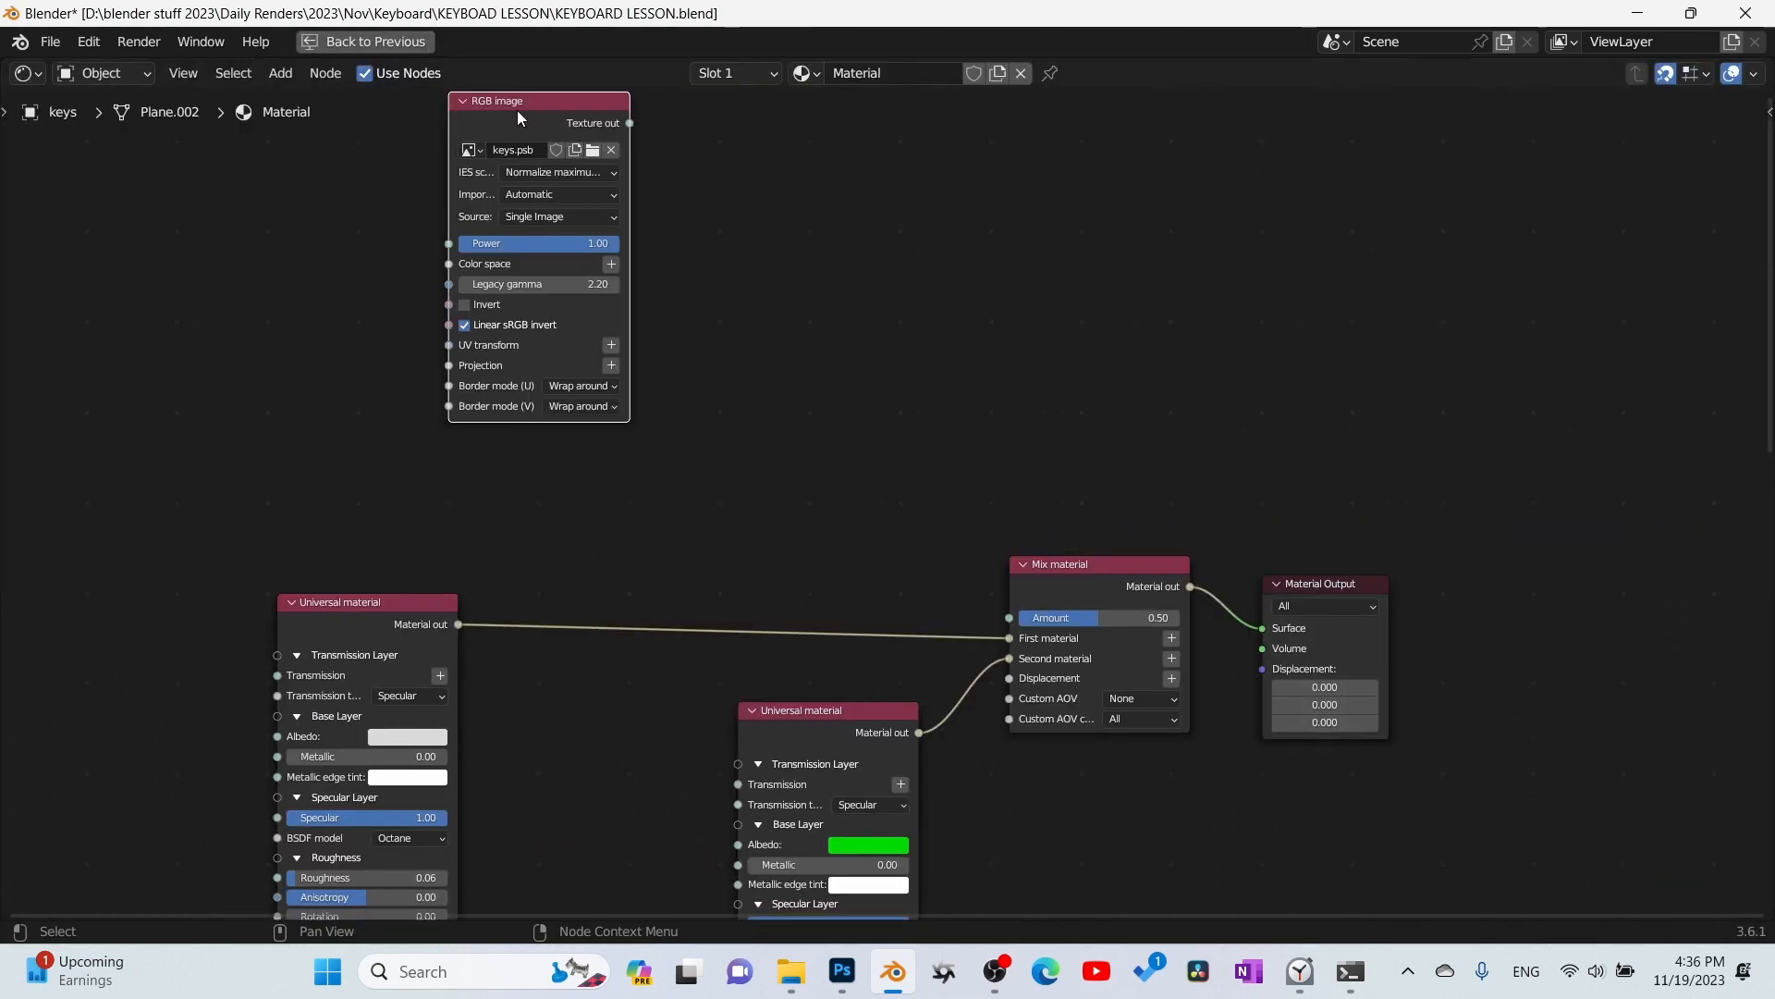
drag(517, 109, 680, 284)
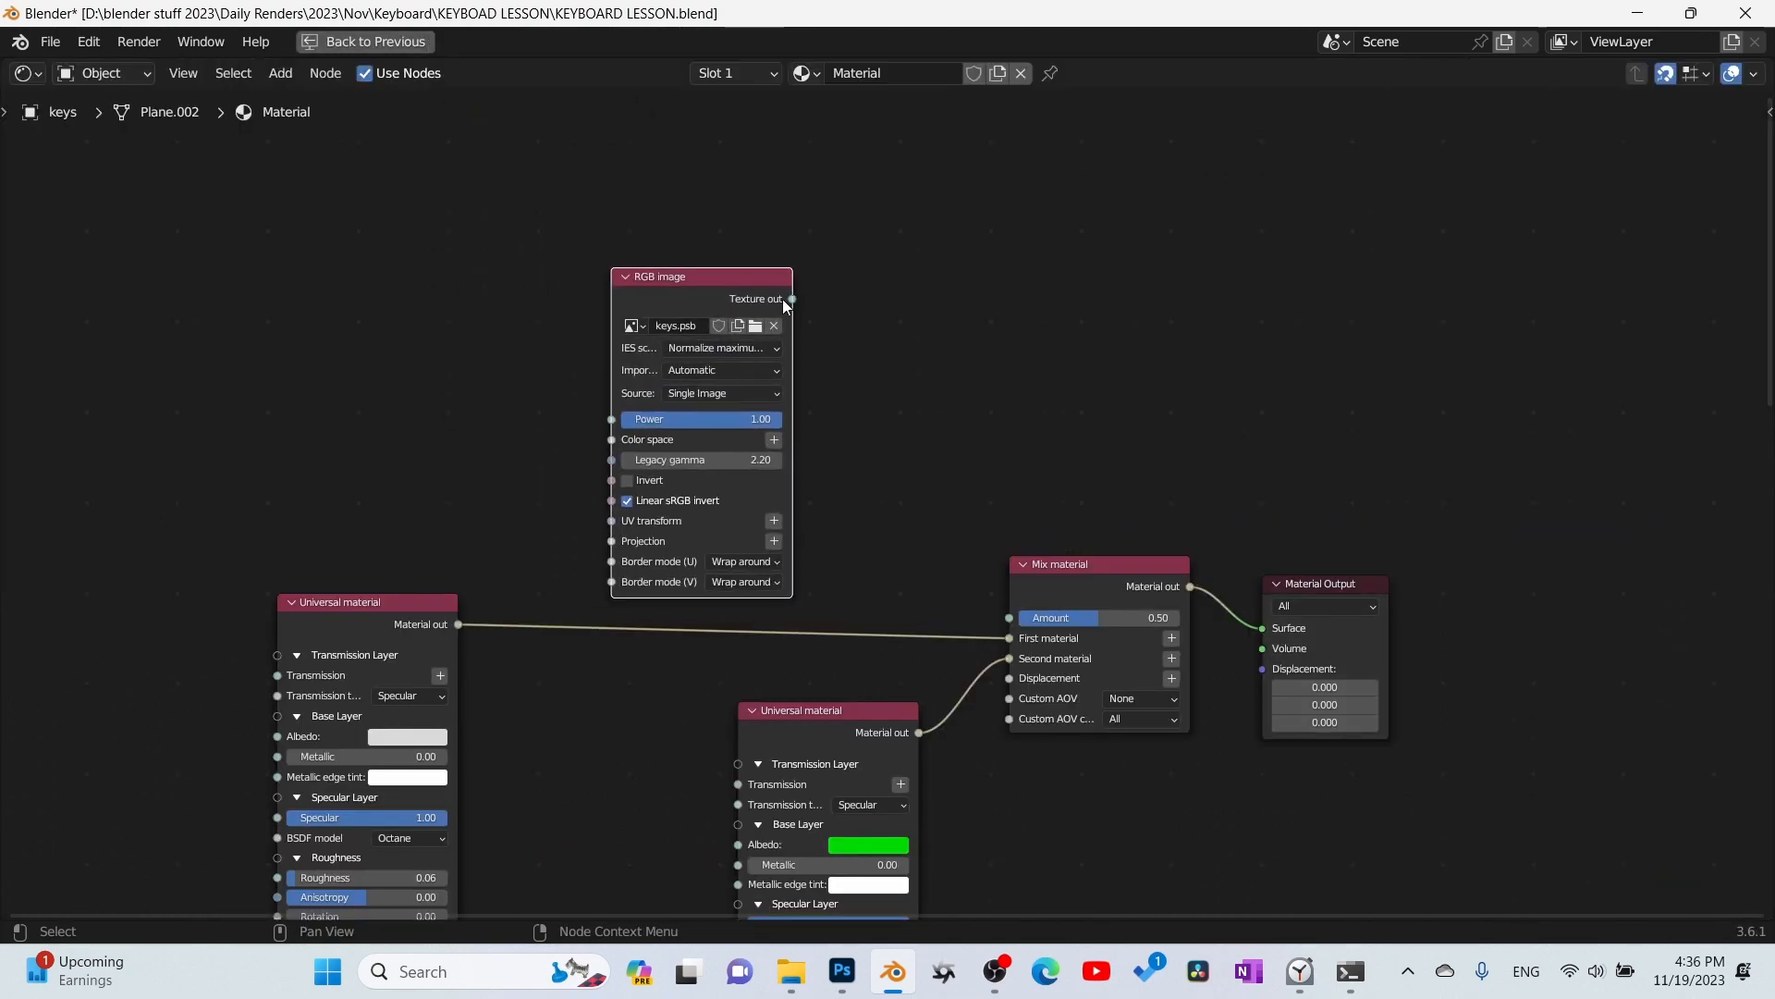
- Set the first Universal material's Albedo to red and connect the RGB image's texture output to the Mix material's Amount
click(388, 740)
drag(469, 575, 448, 640)
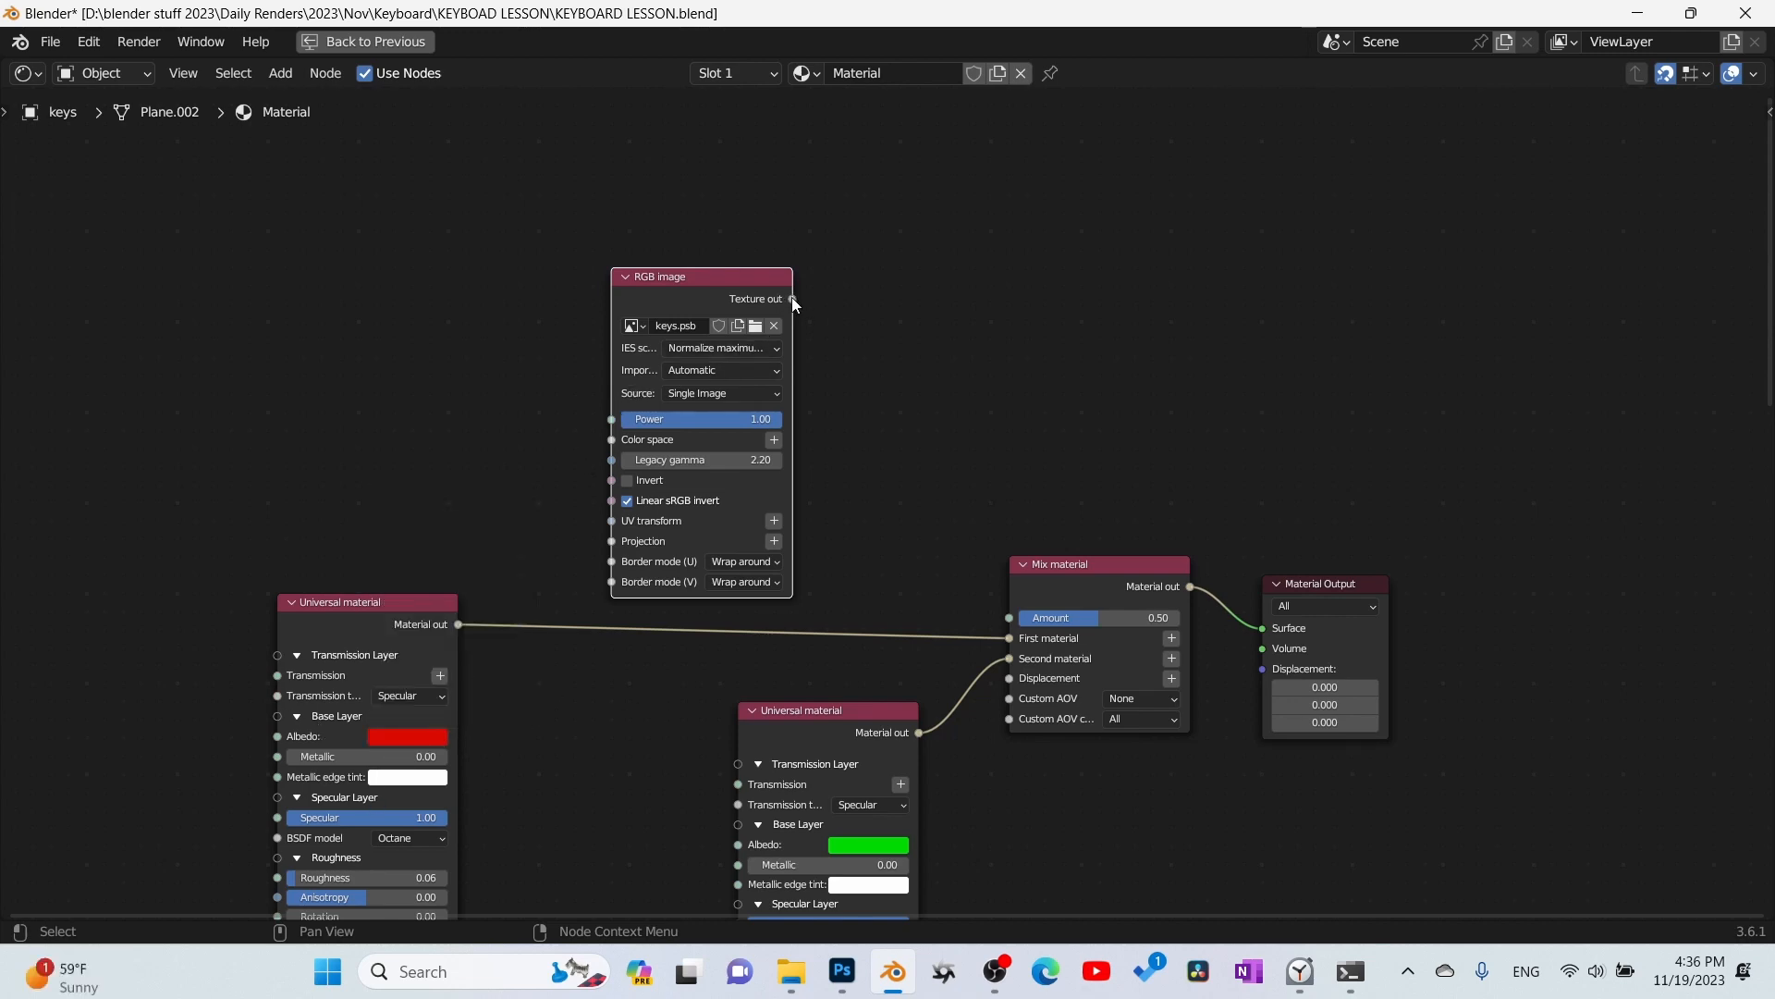
drag(793, 299, 1009, 617)
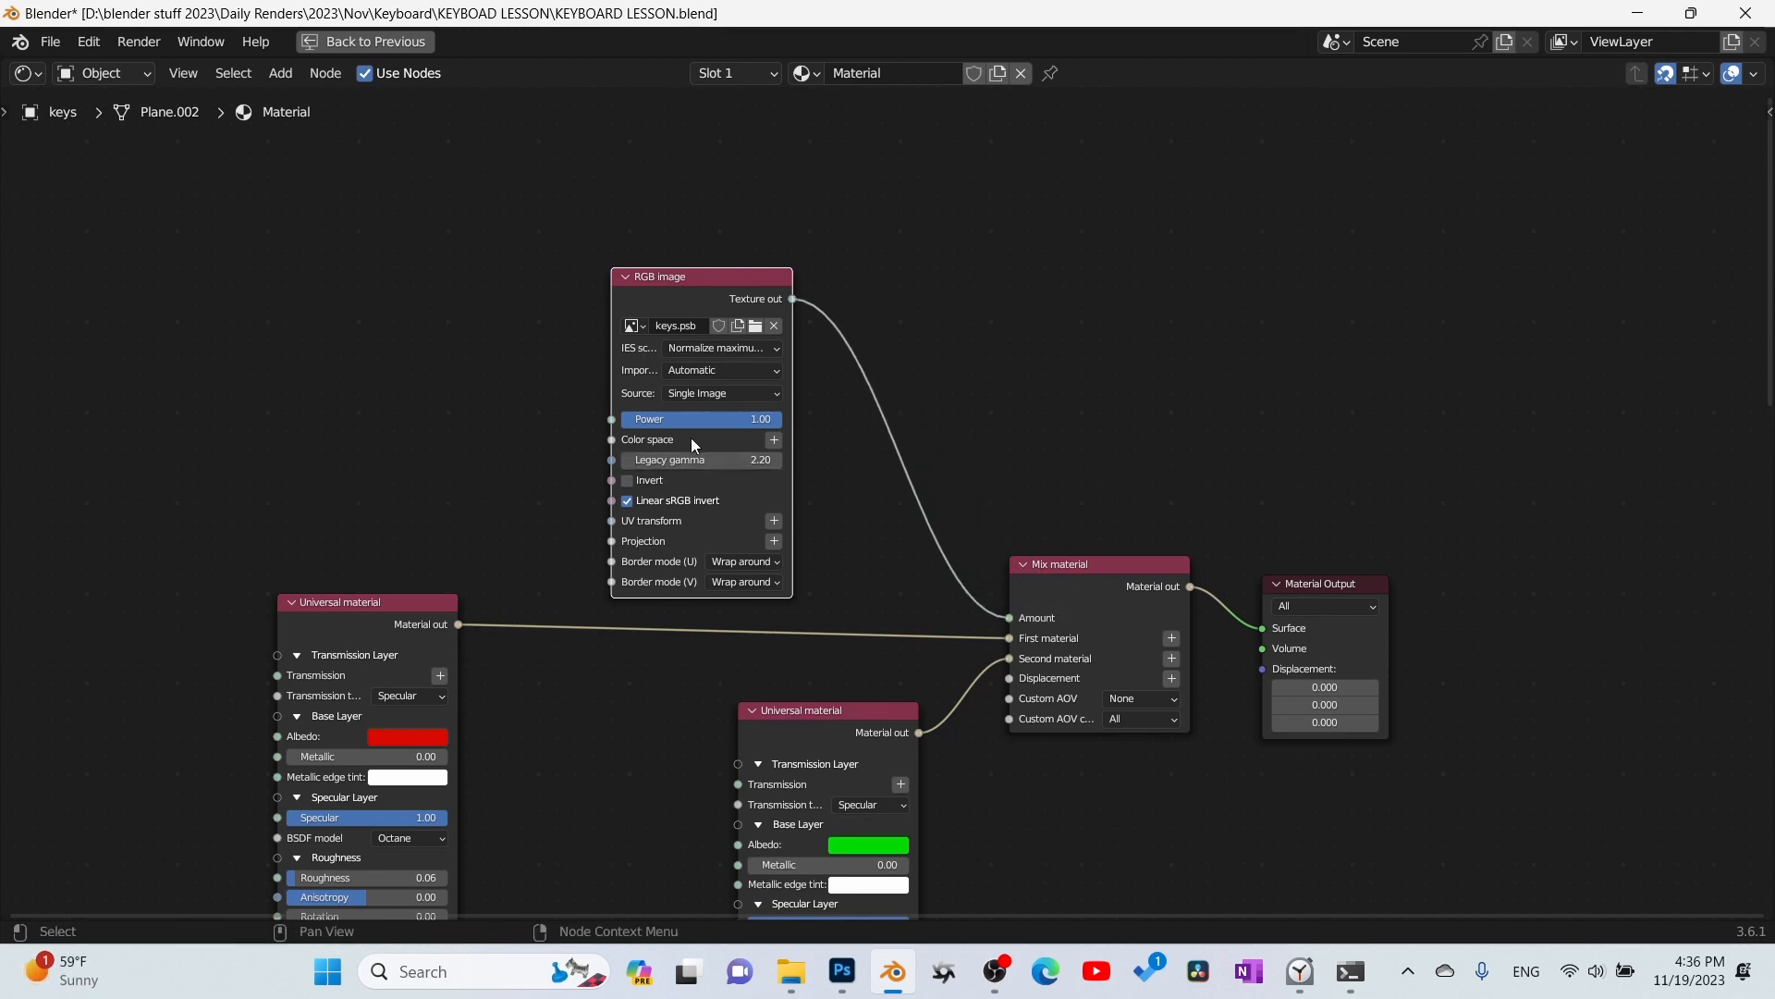
- Set the legacy gamma of the keys.psb RGB image node to 1.00
double_click(715, 459)
text(1)
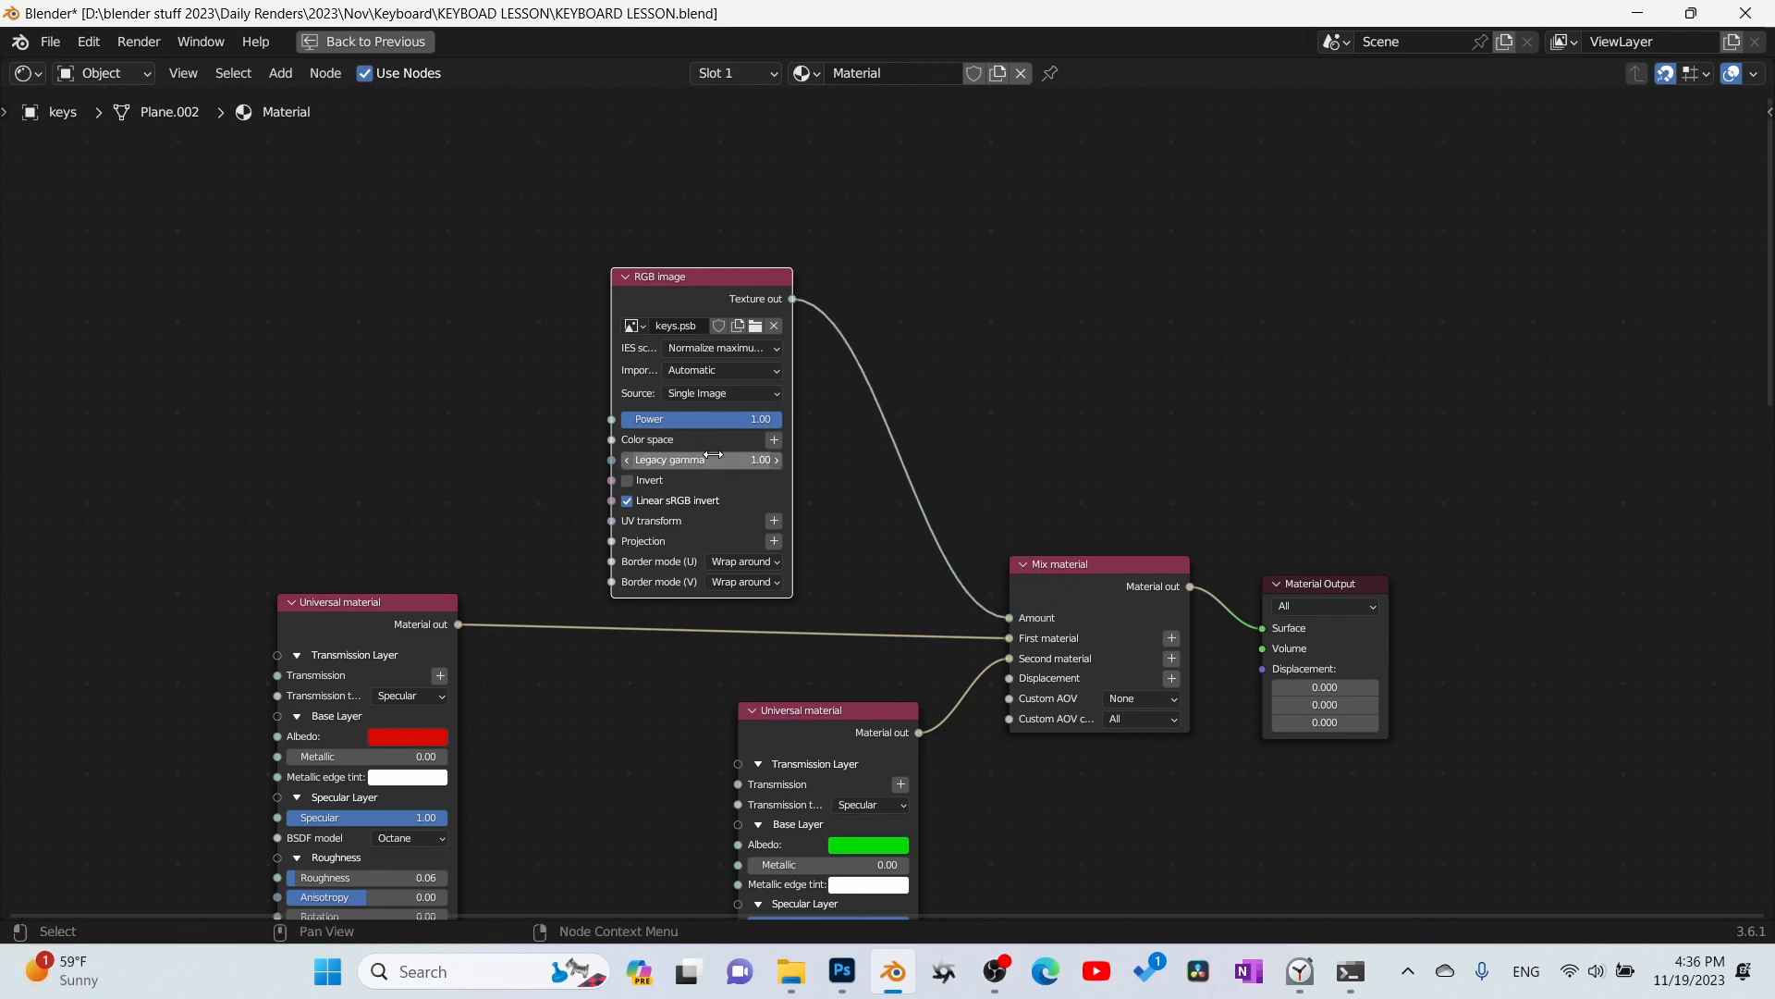
key(Return)
- Set the BSDF model of both Universal materials to GGX (energy preserving)
shift+scroll(915, 568, down, 6)
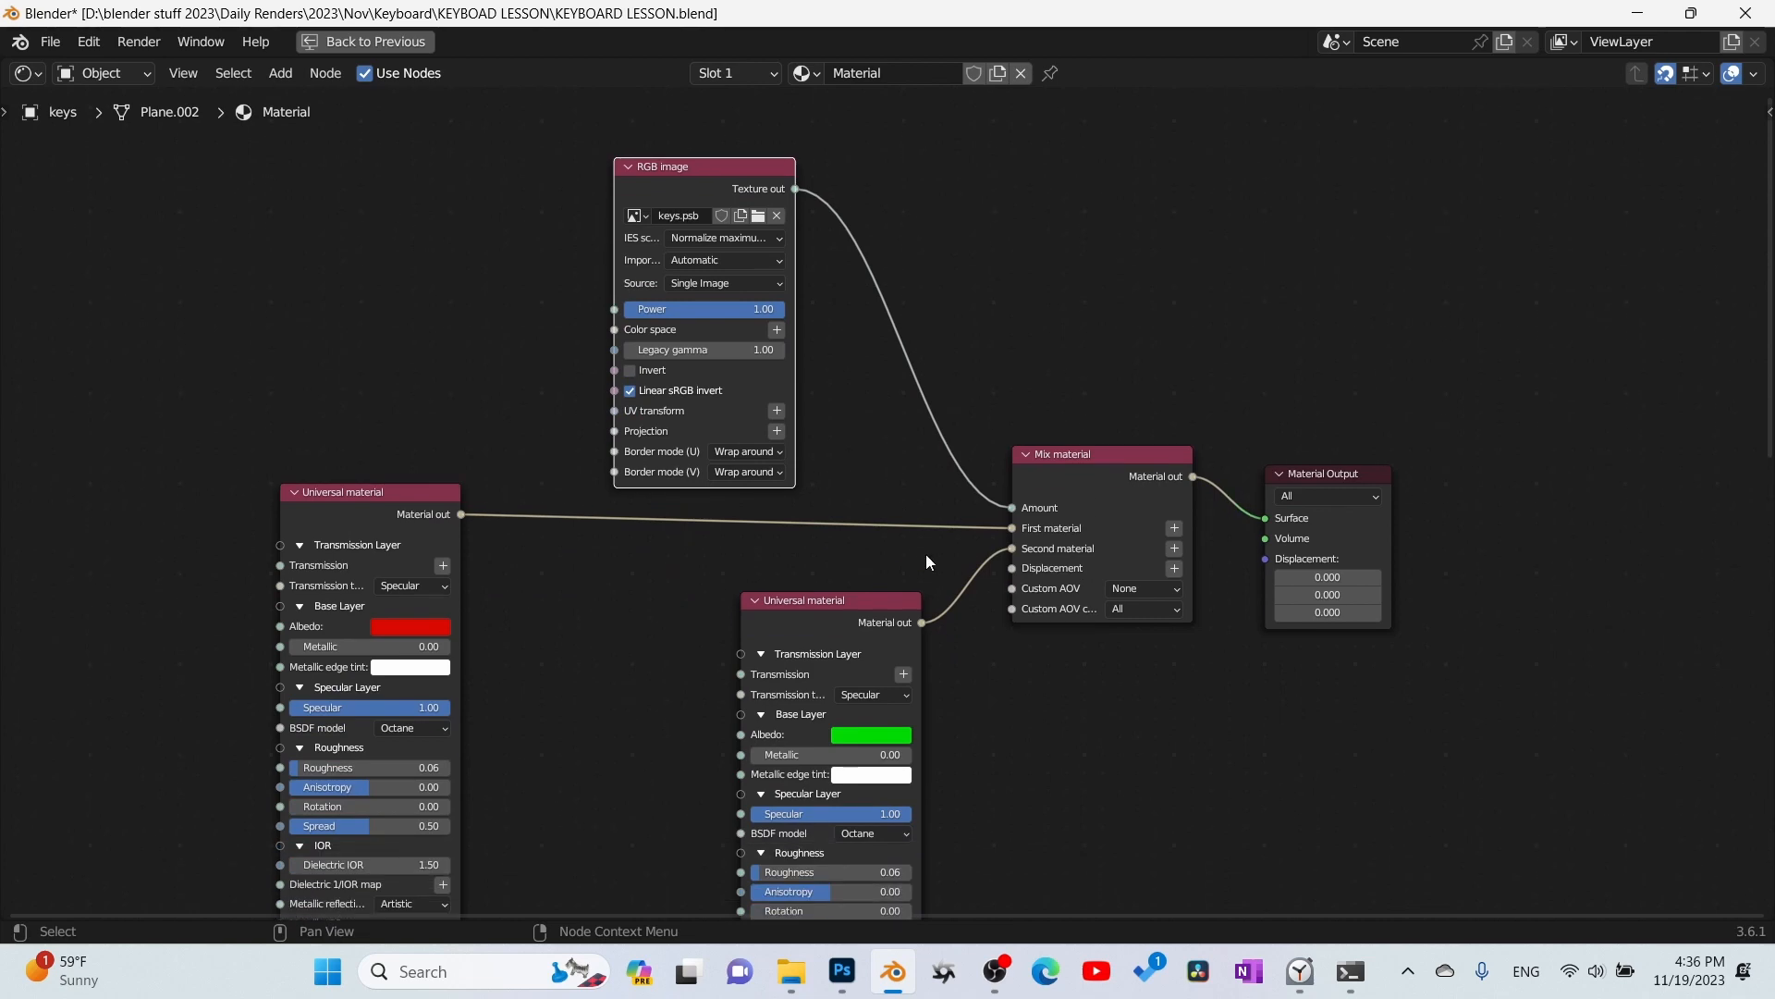
click(413, 627)
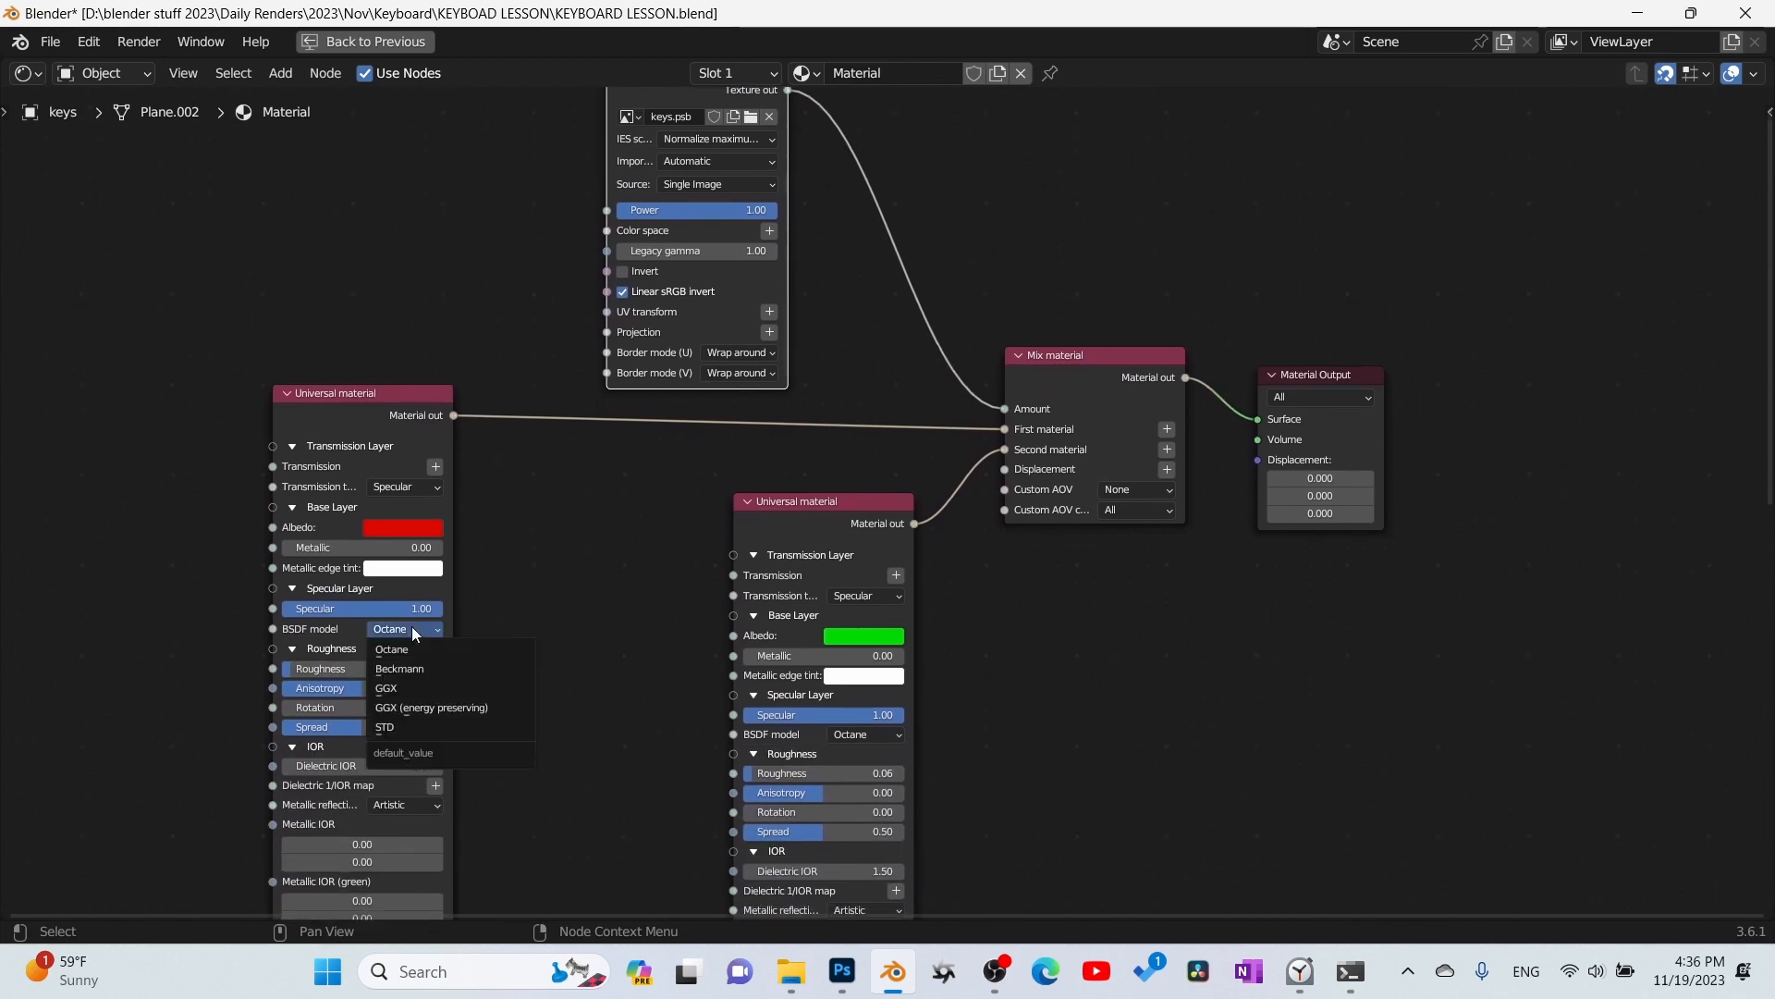
click(441, 712)
click(881, 731)
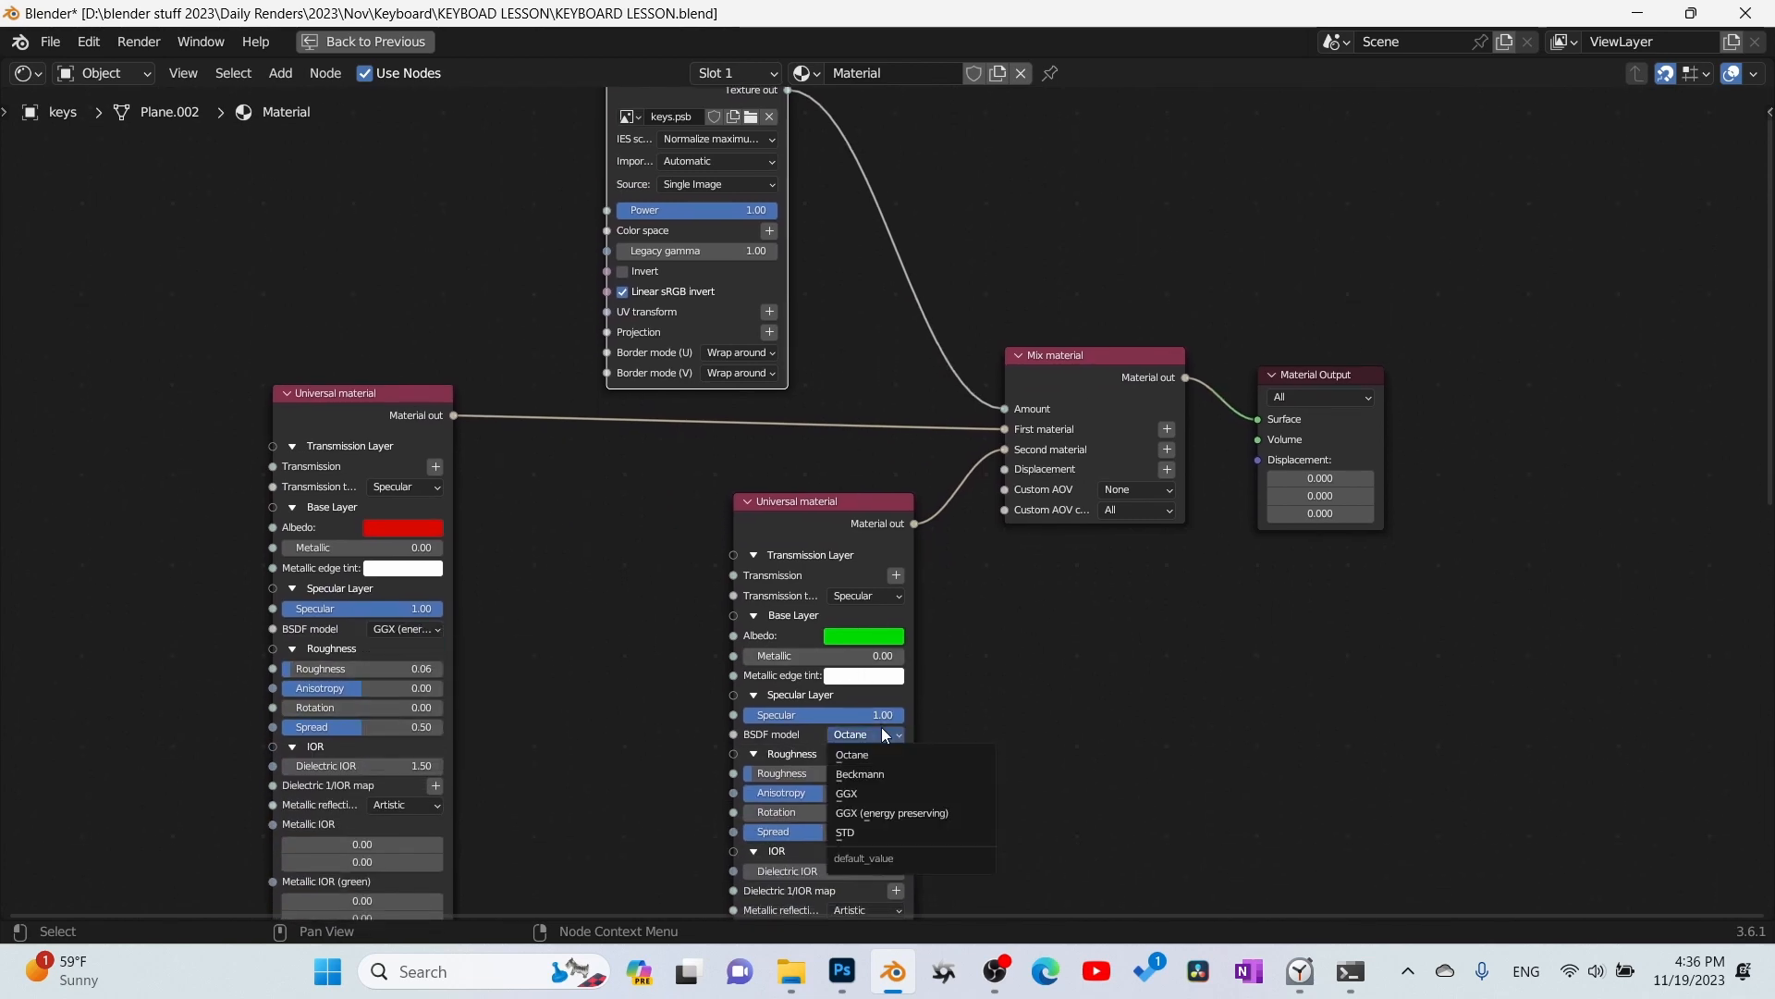
click(928, 812)
middle_drag(1095, 667, 1042, 617)
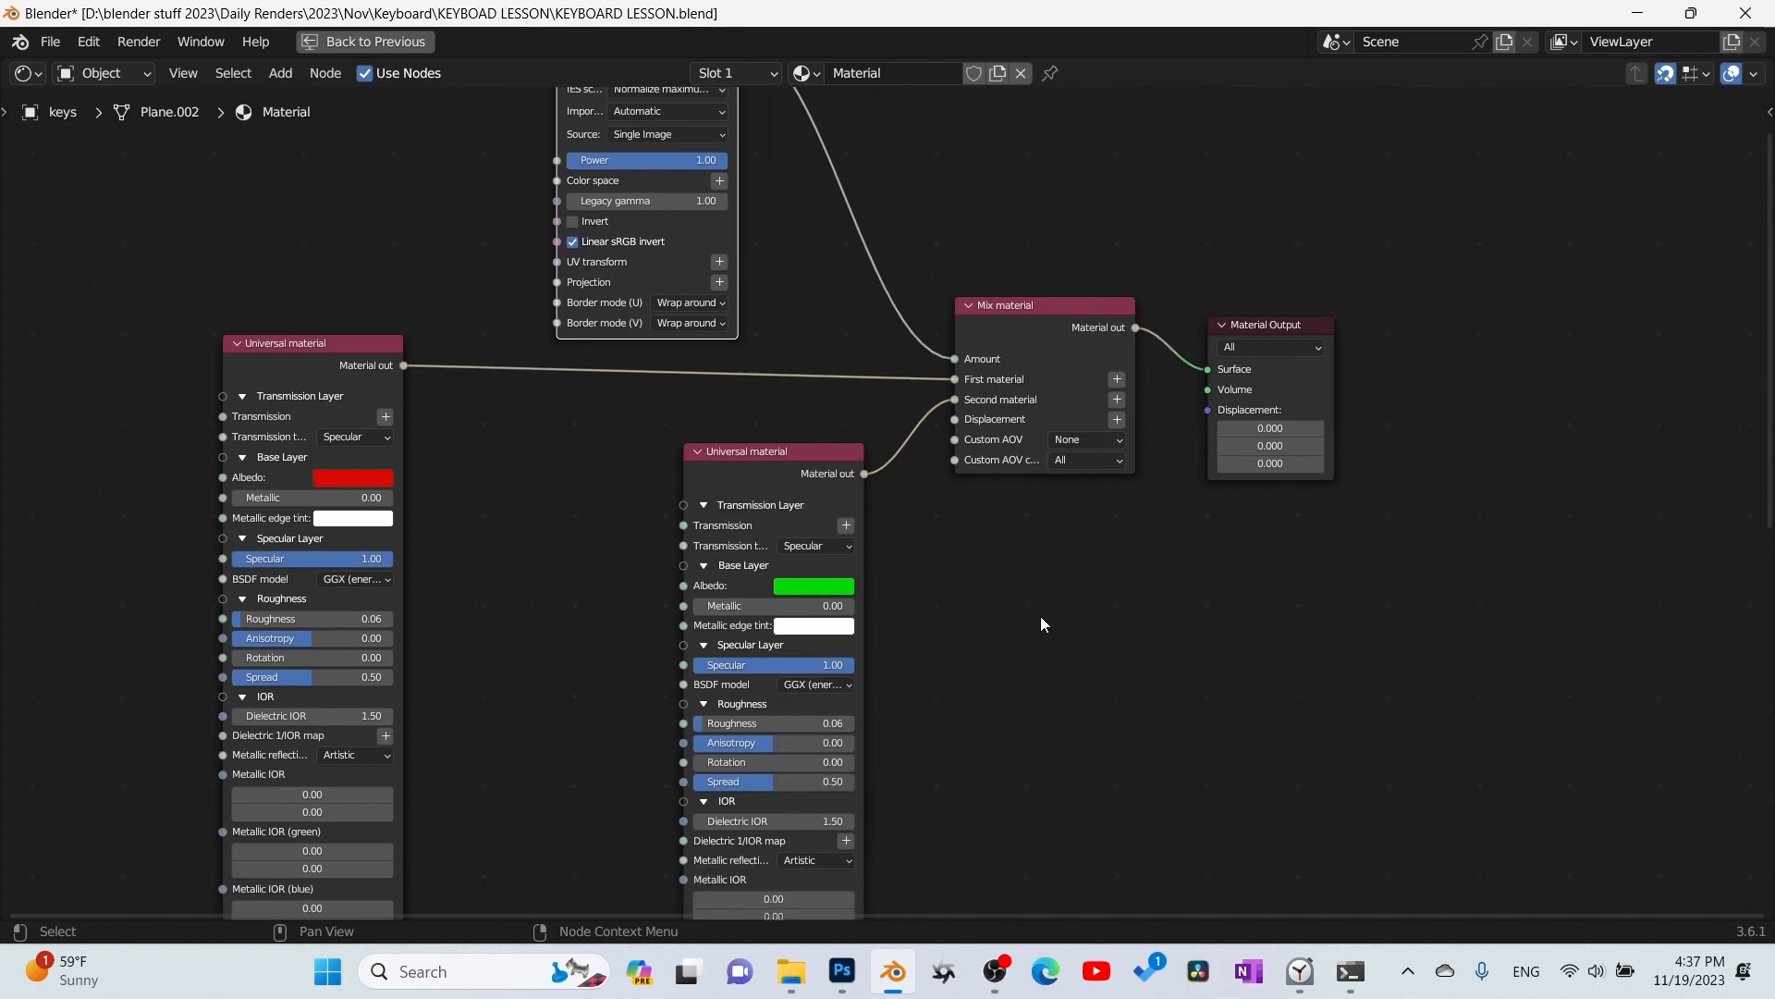
- Restore the split layout, set the first Universal material's Albedo to blue (hue 0.607, saturation 0.988), and adjust the green material's Albedo
key(ctrl+space)
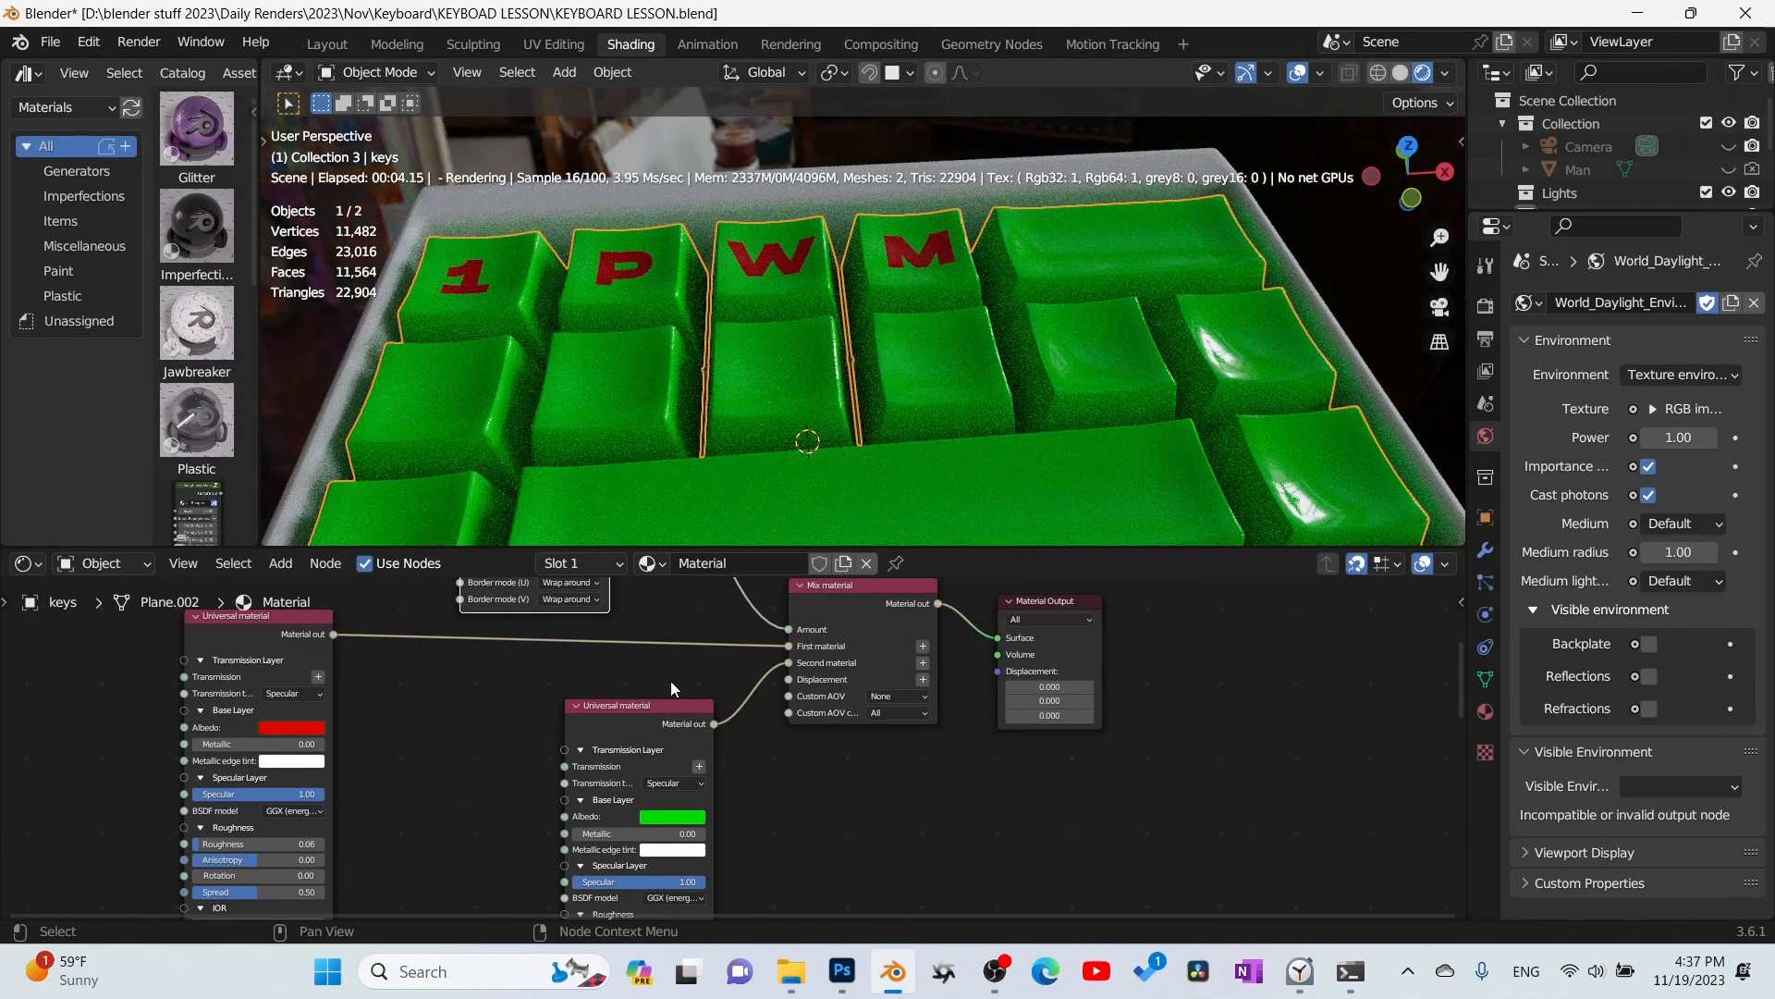
middle_drag(931, 790, 954, 876)
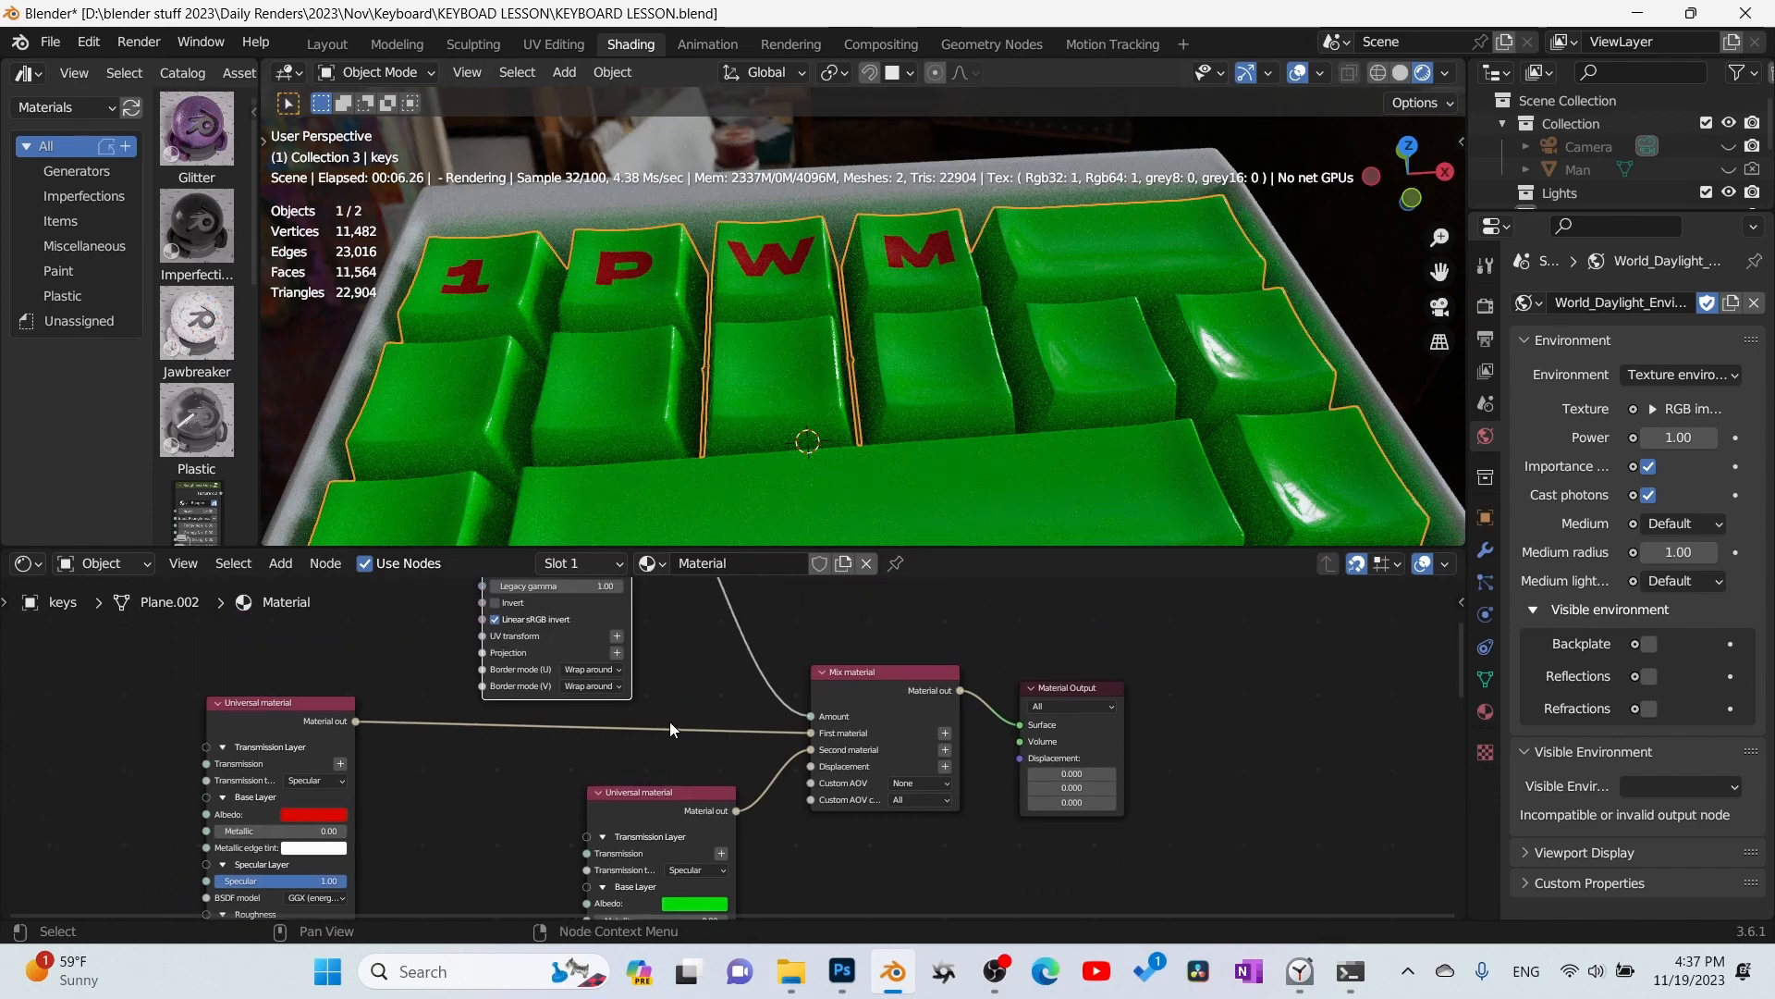
click(313, 817)
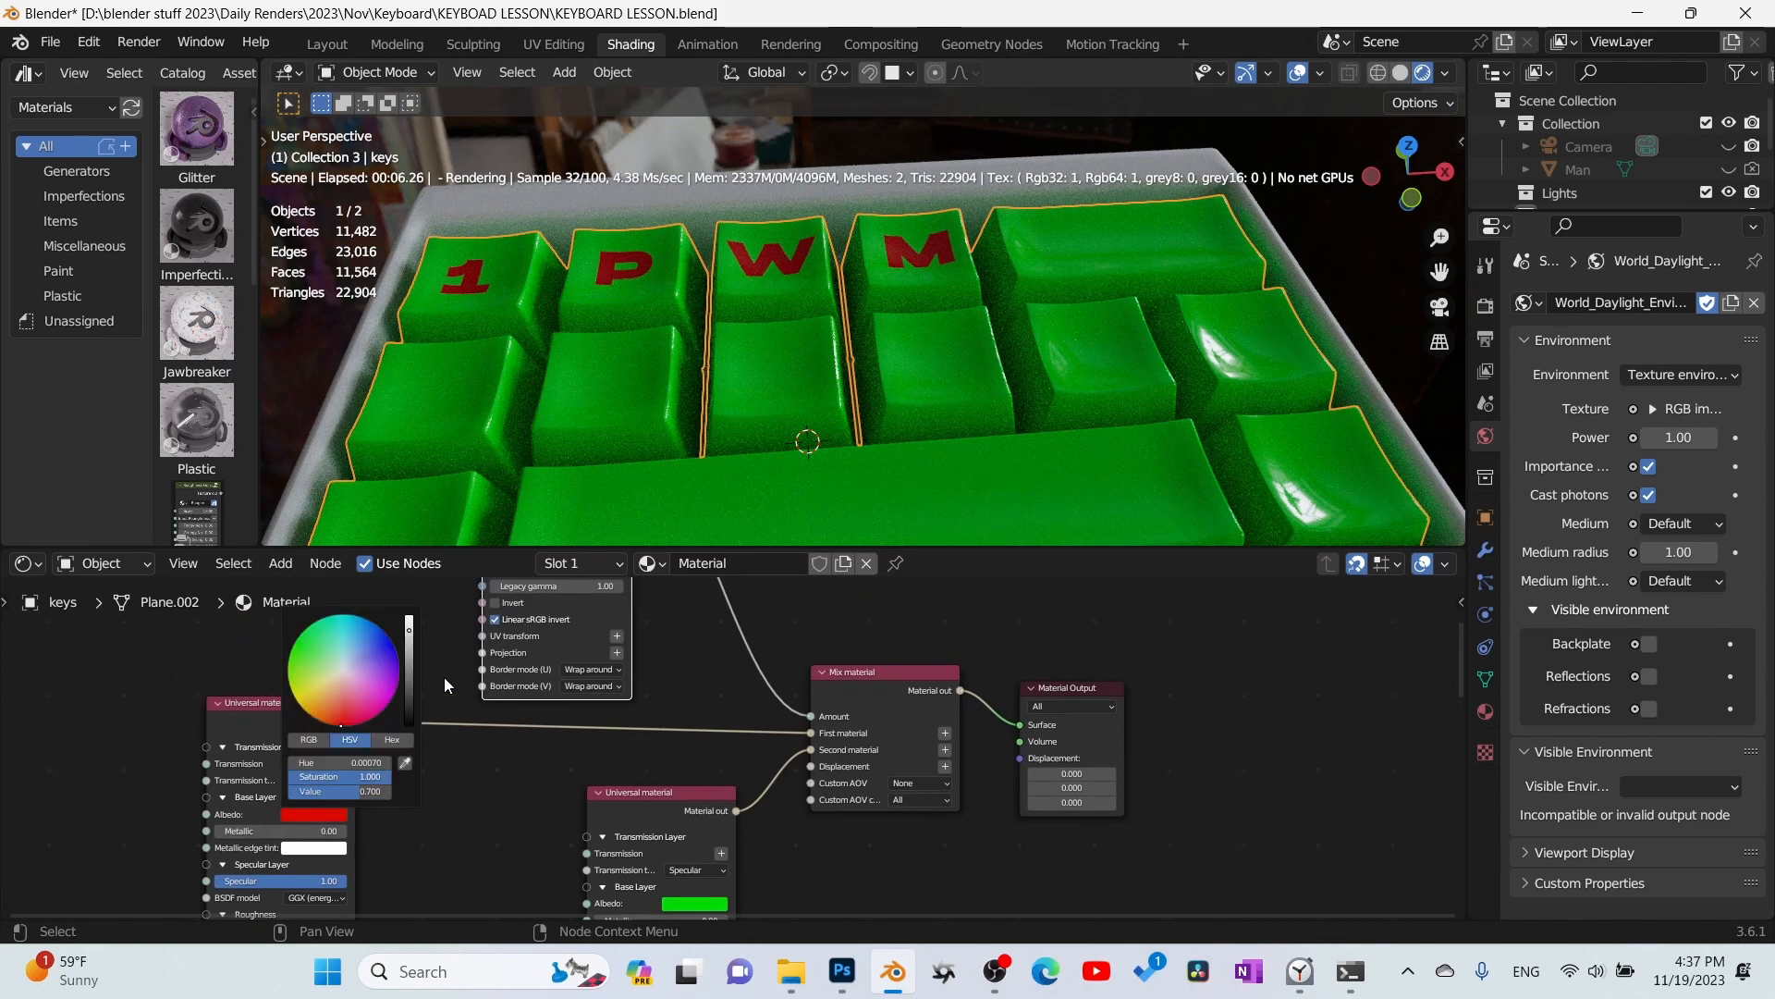
drag(359, 686, 363, 627)
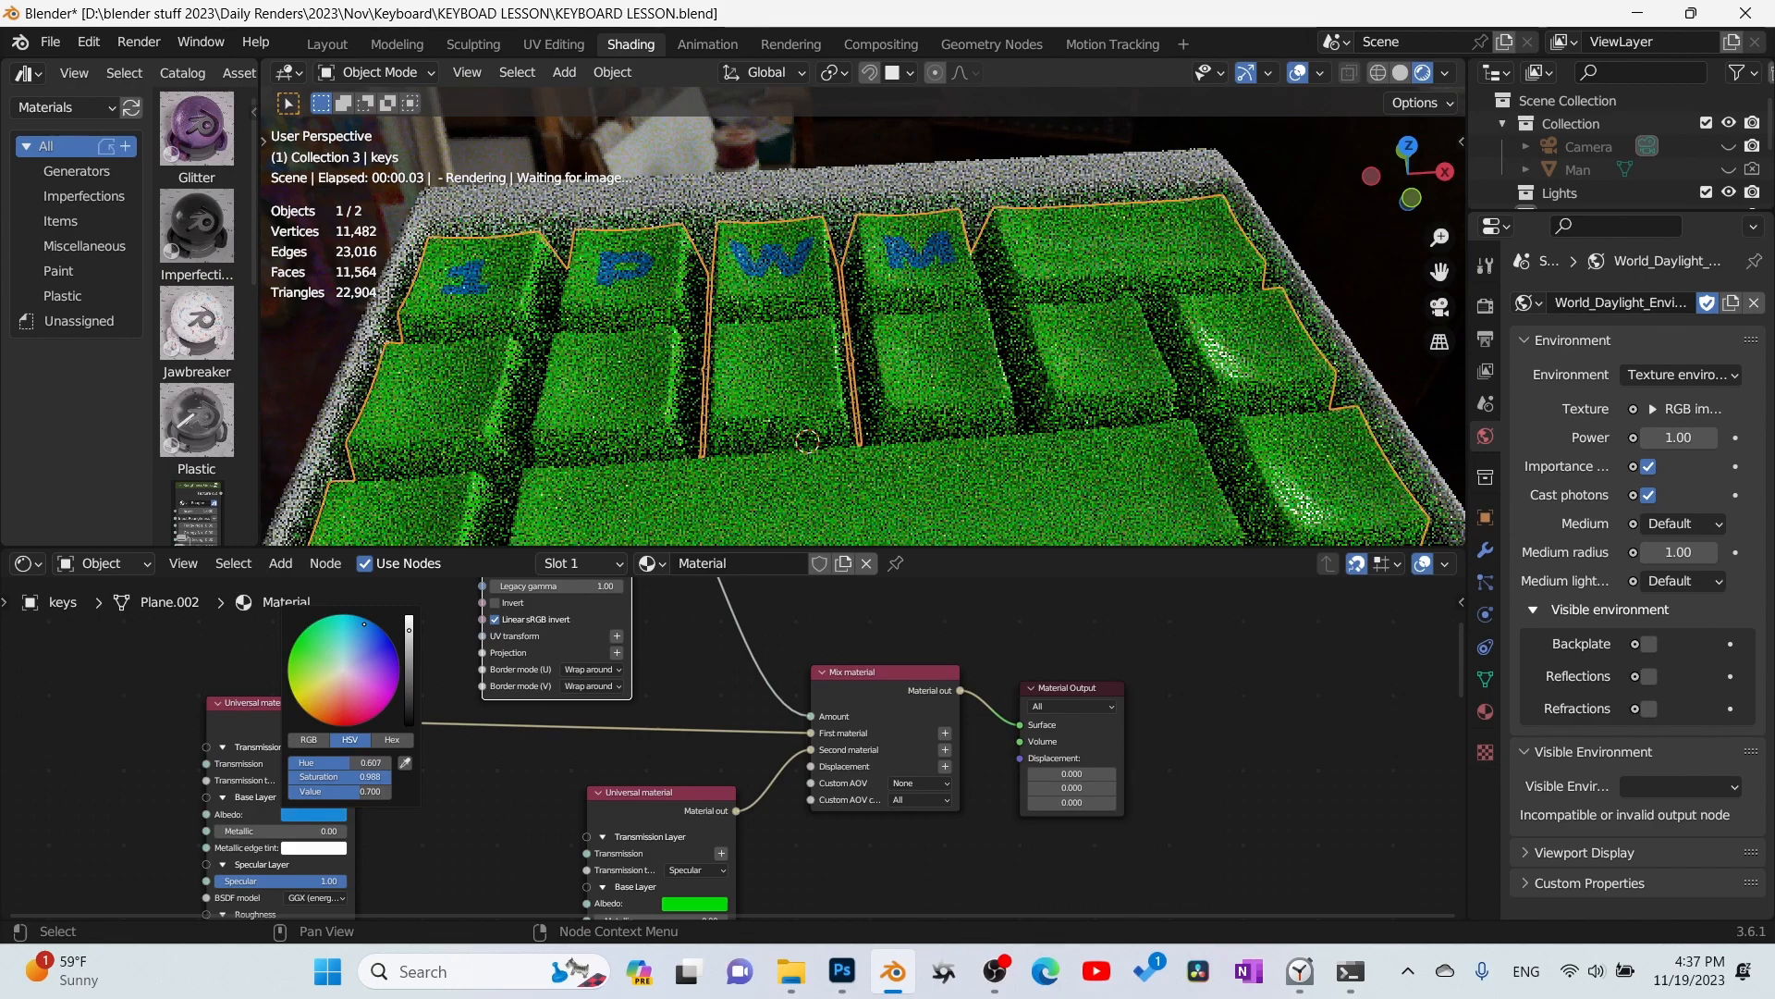
middle_drag(820, 814, 804, 753)
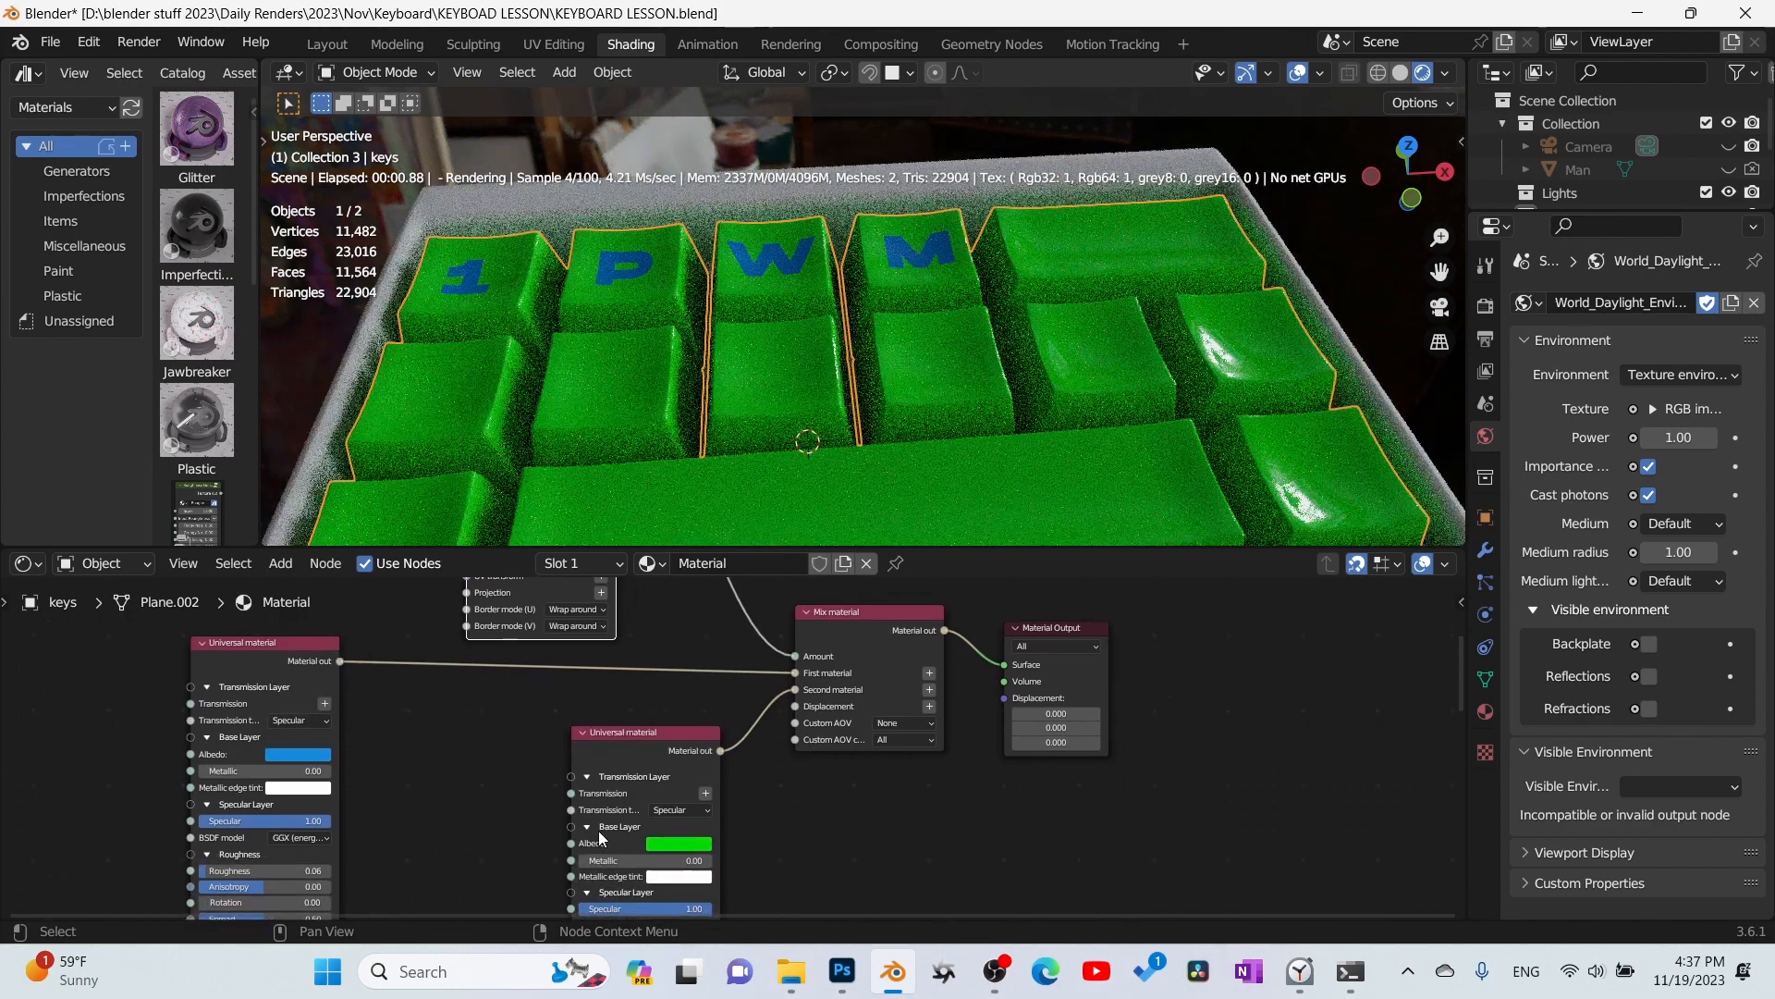
click(659, 847)
mouse_move(708, 715)
mouse_down()
mouse_move(738, 691)
mouse_move(699, 710)
mouse_up()
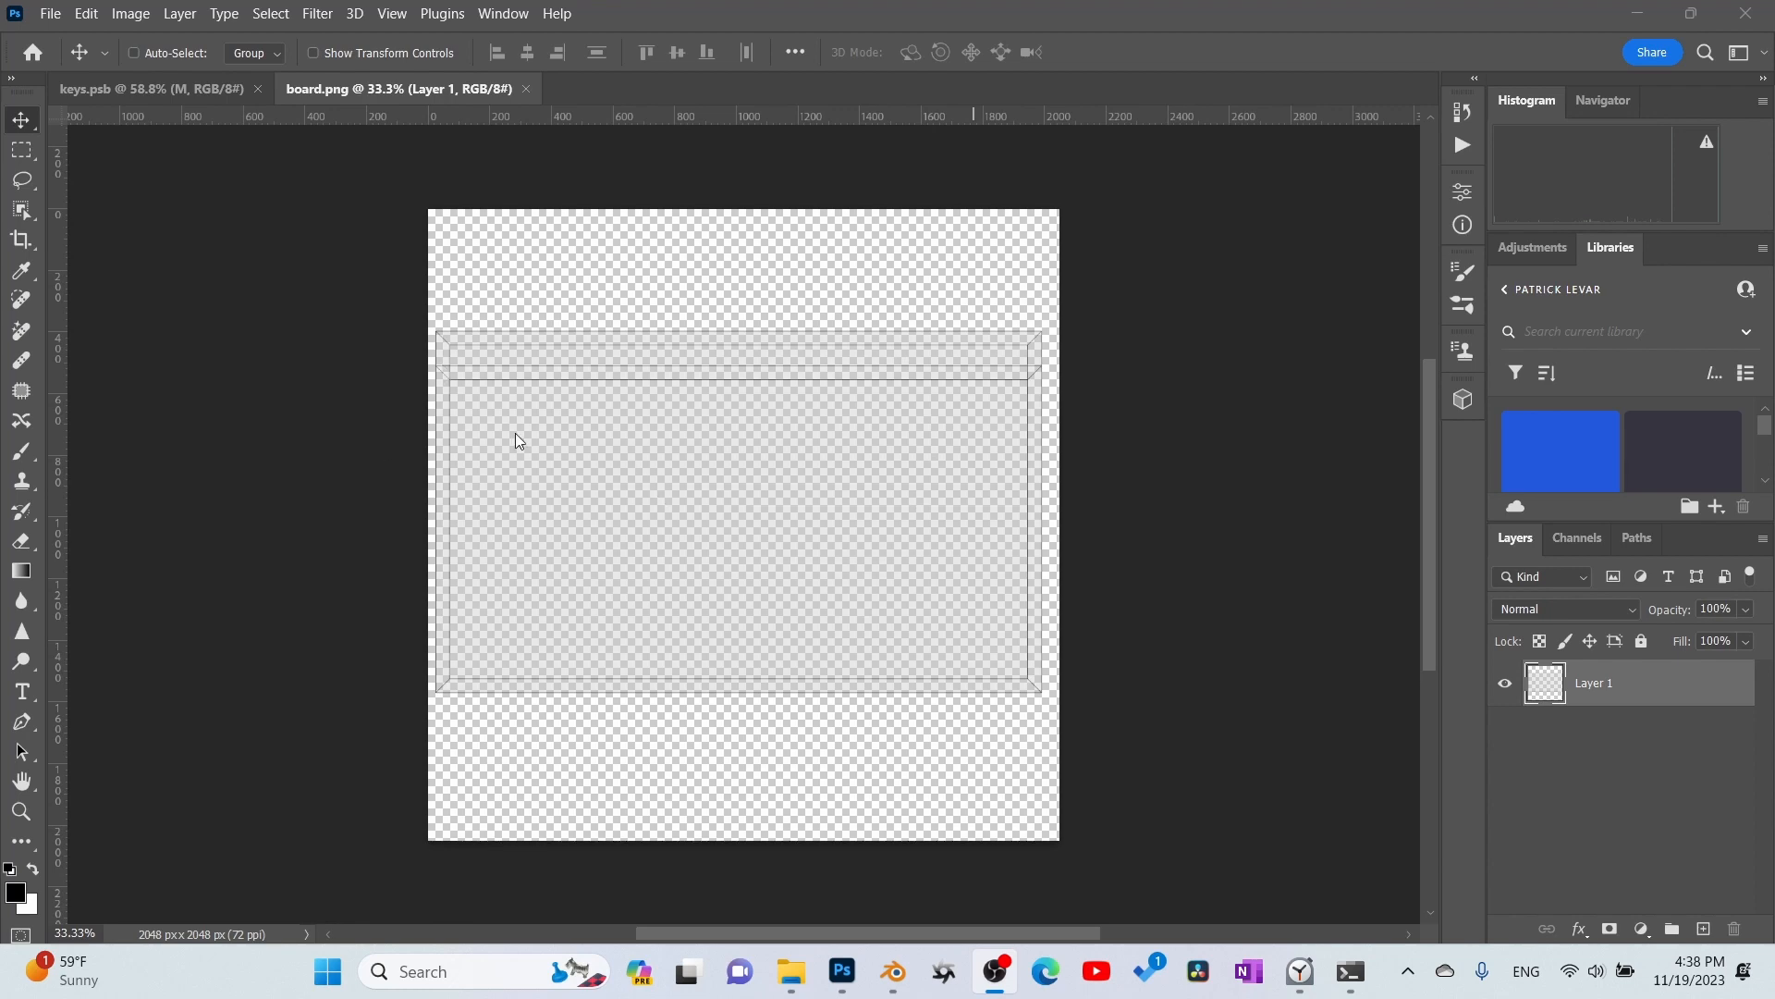
- Switch to board.png in Photoshop and add a new layer above Layer 1
scroll(527, 392, up, 2)
scroll(533, 392, down, 1)
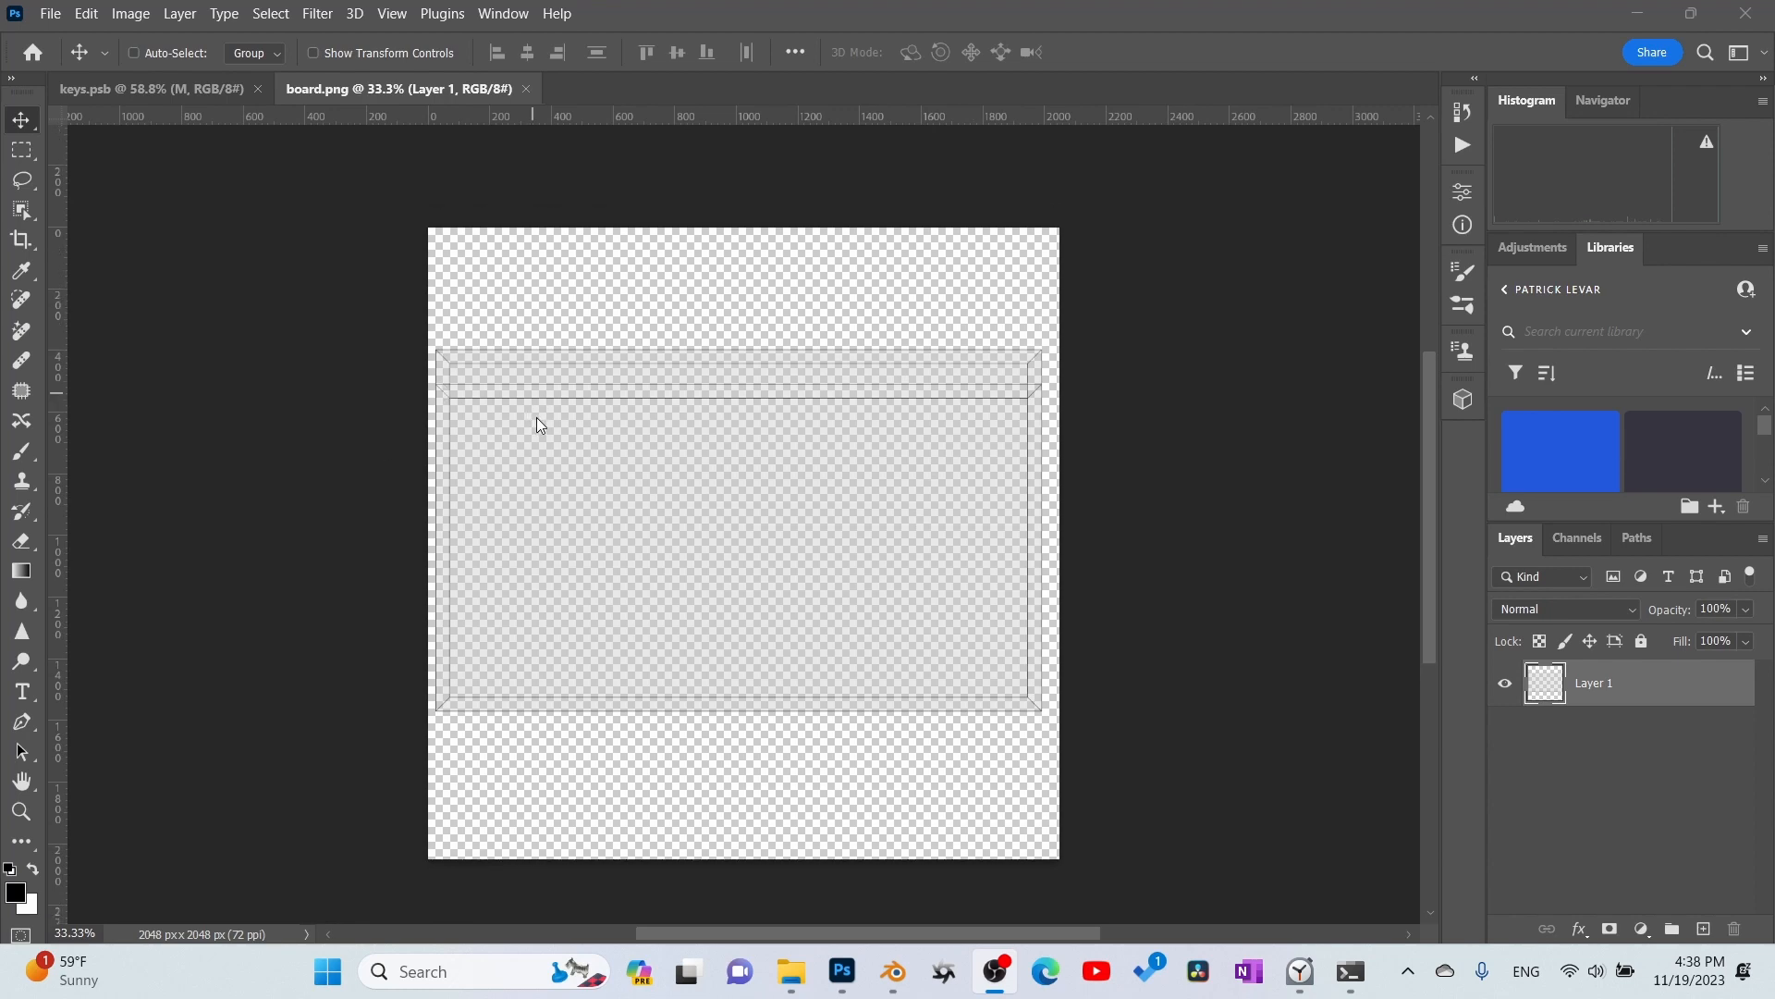
ctrl+scroll(546, 414, up, 3)
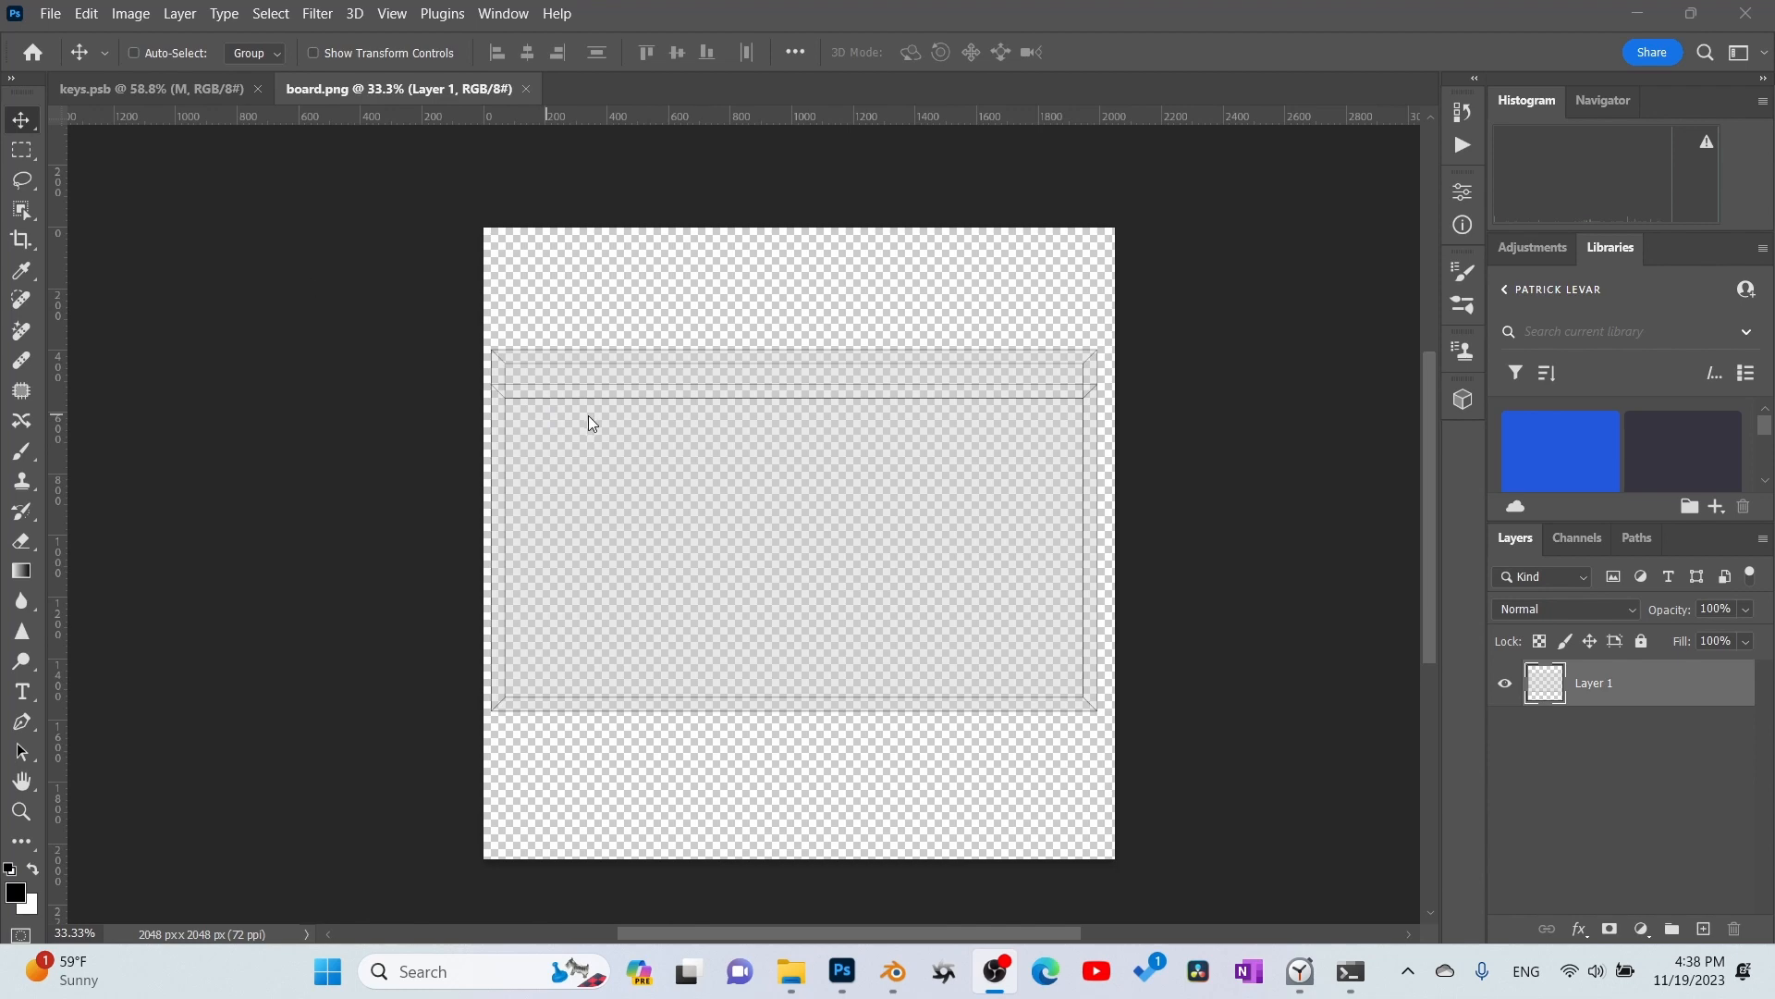
alt+scroll(588, 414, up, 3)
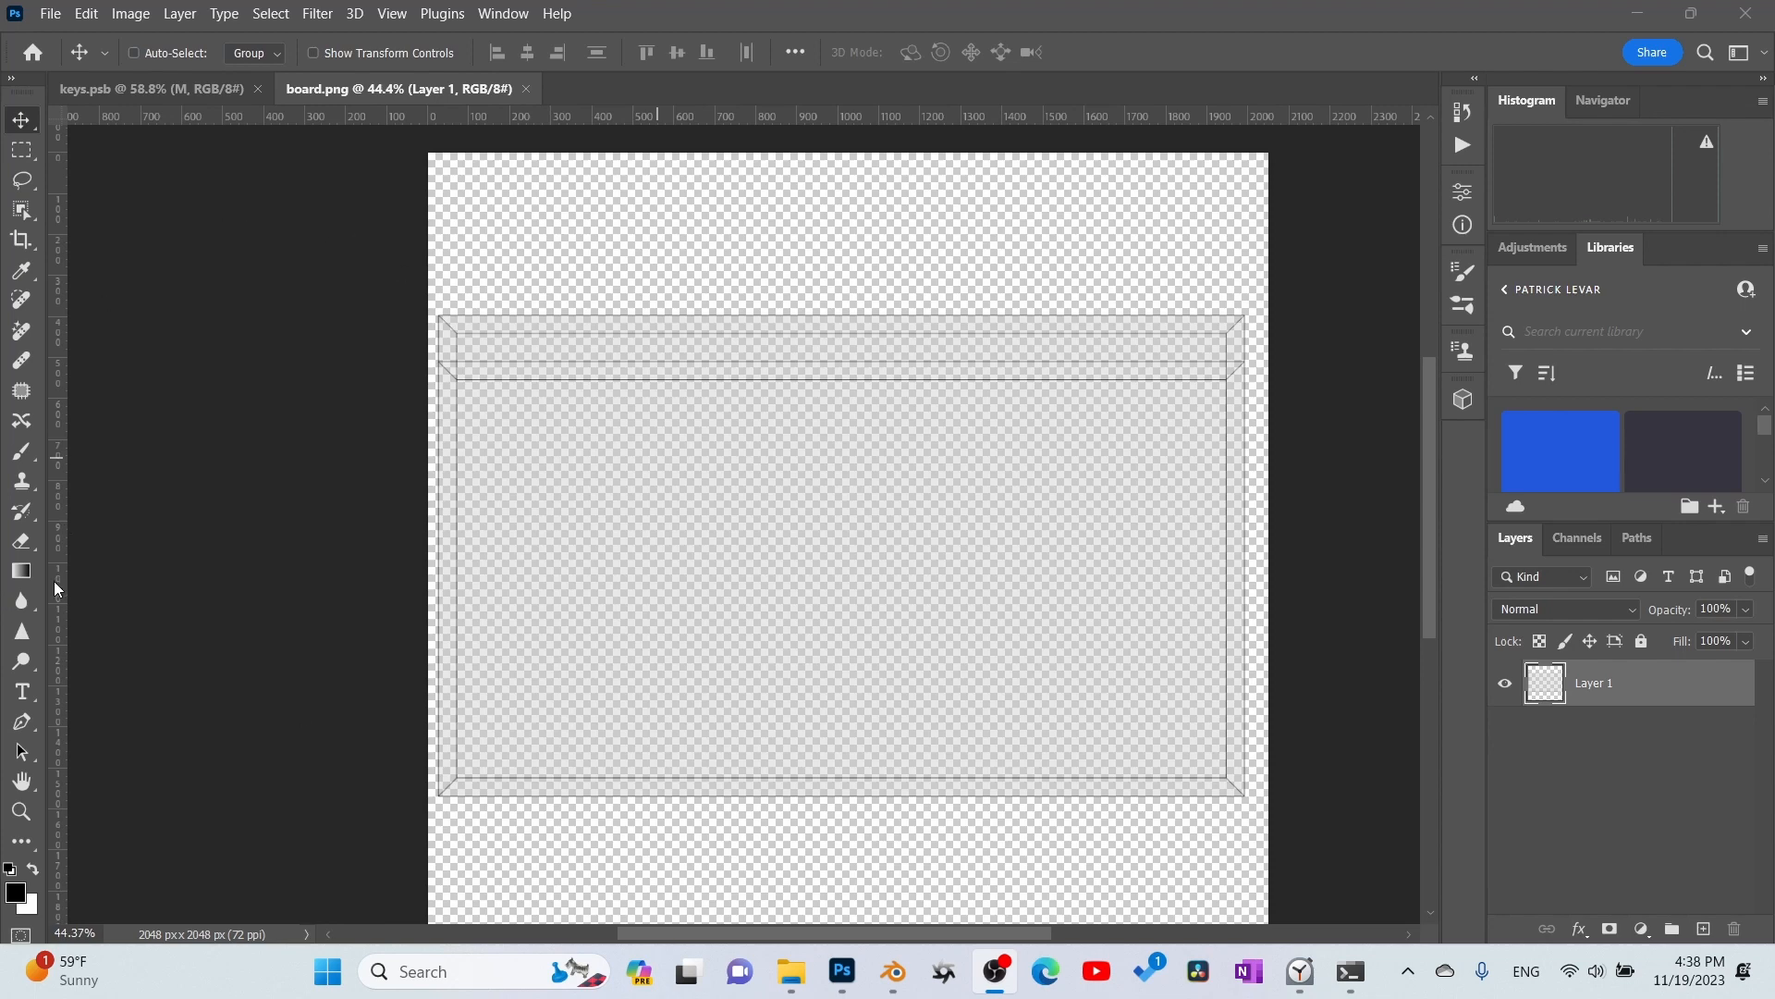
click(236, 424)
click(1700, 929)
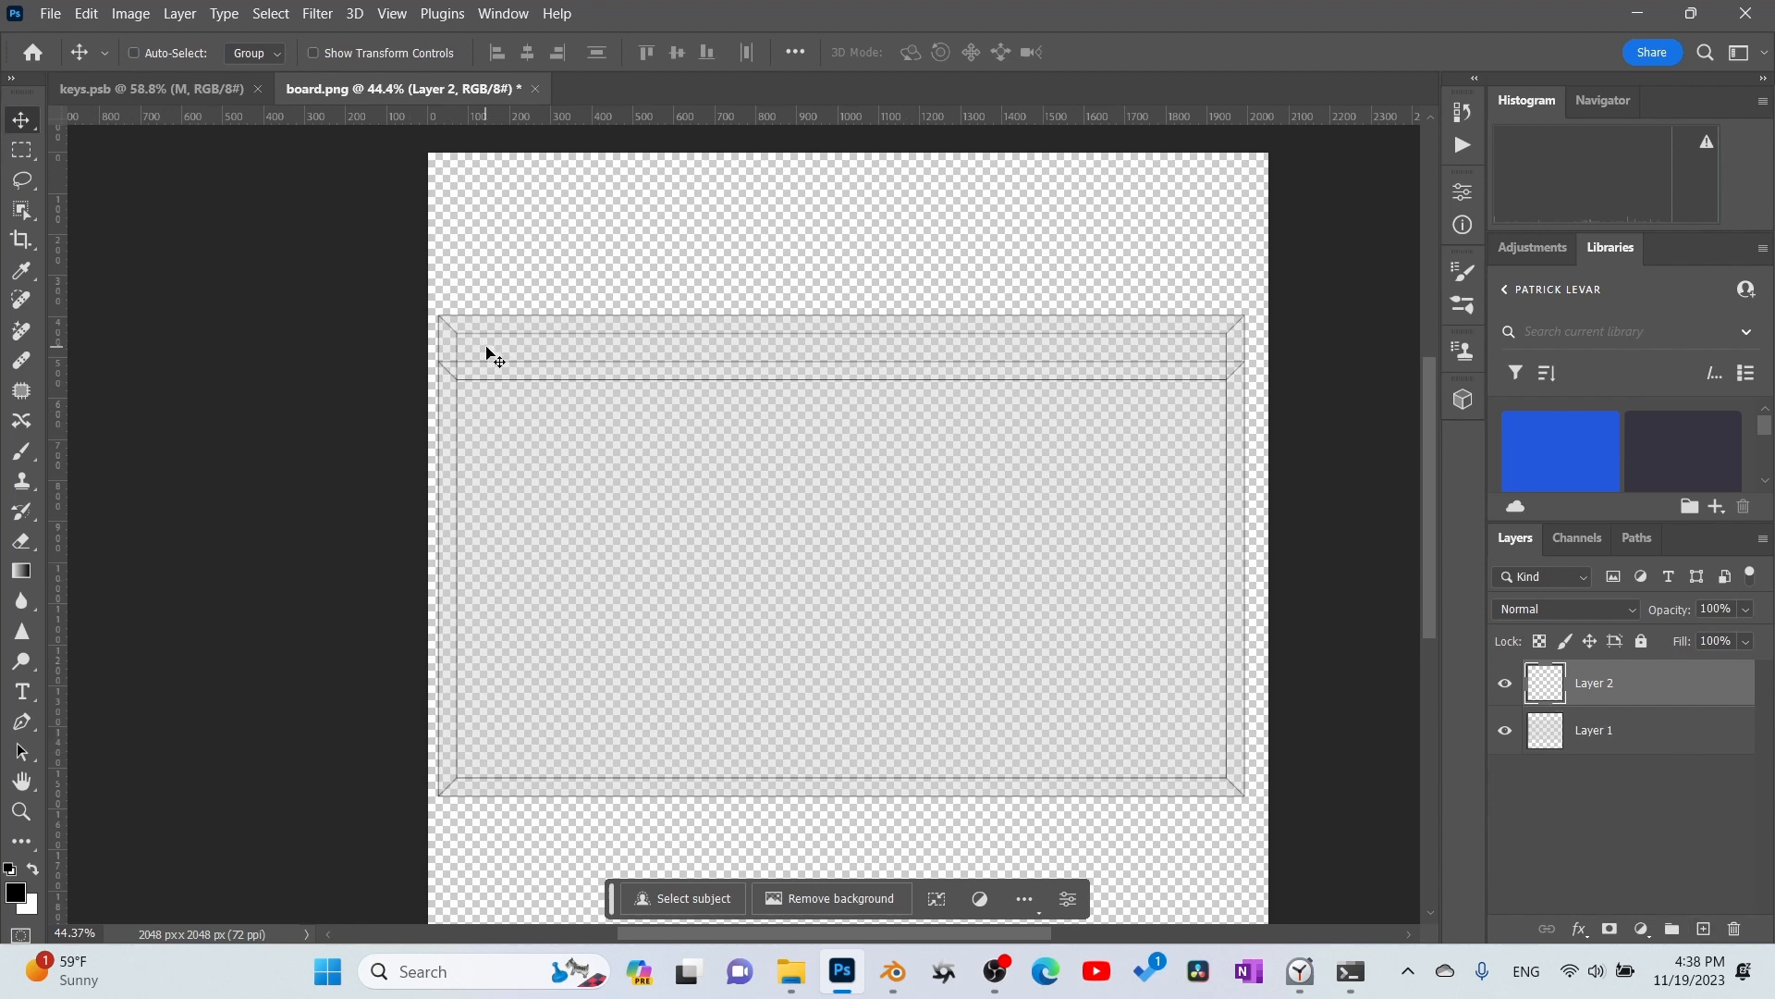
- Create a text box across the upper part of the board layout containing "BLENDER OCATNE"
key(t)
drag(485, 355, 1191, 383)
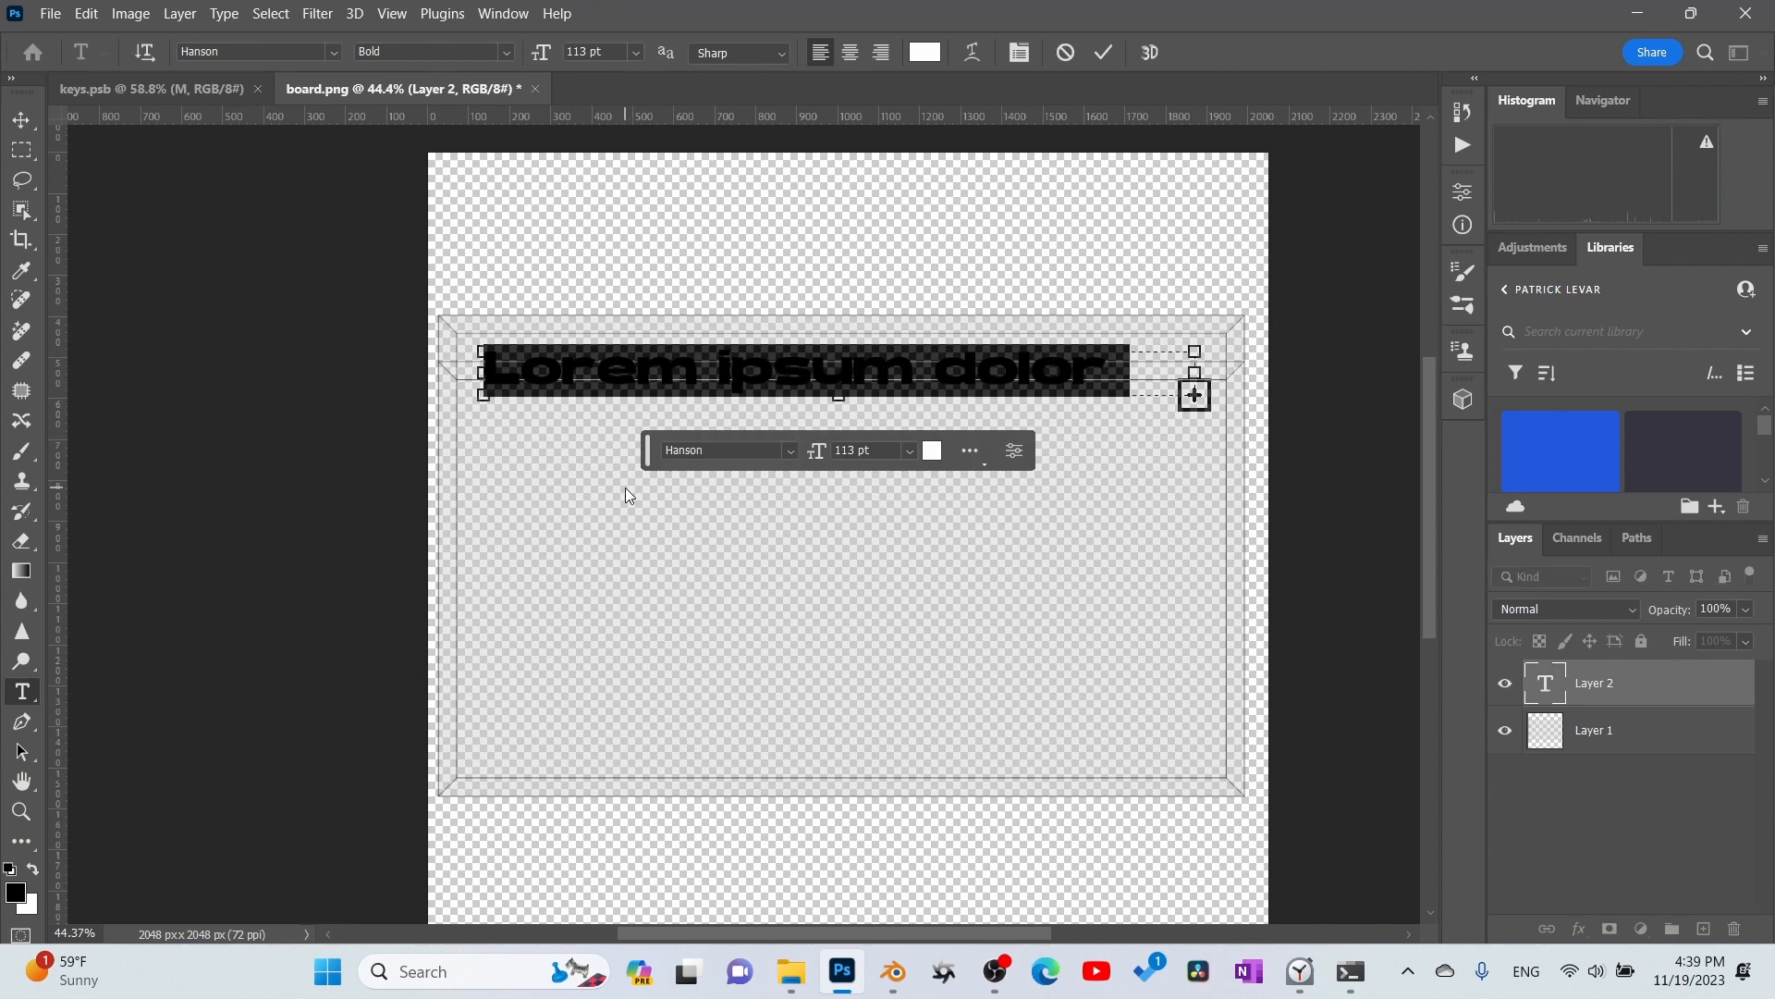
text(BLENDER OCATNE r)
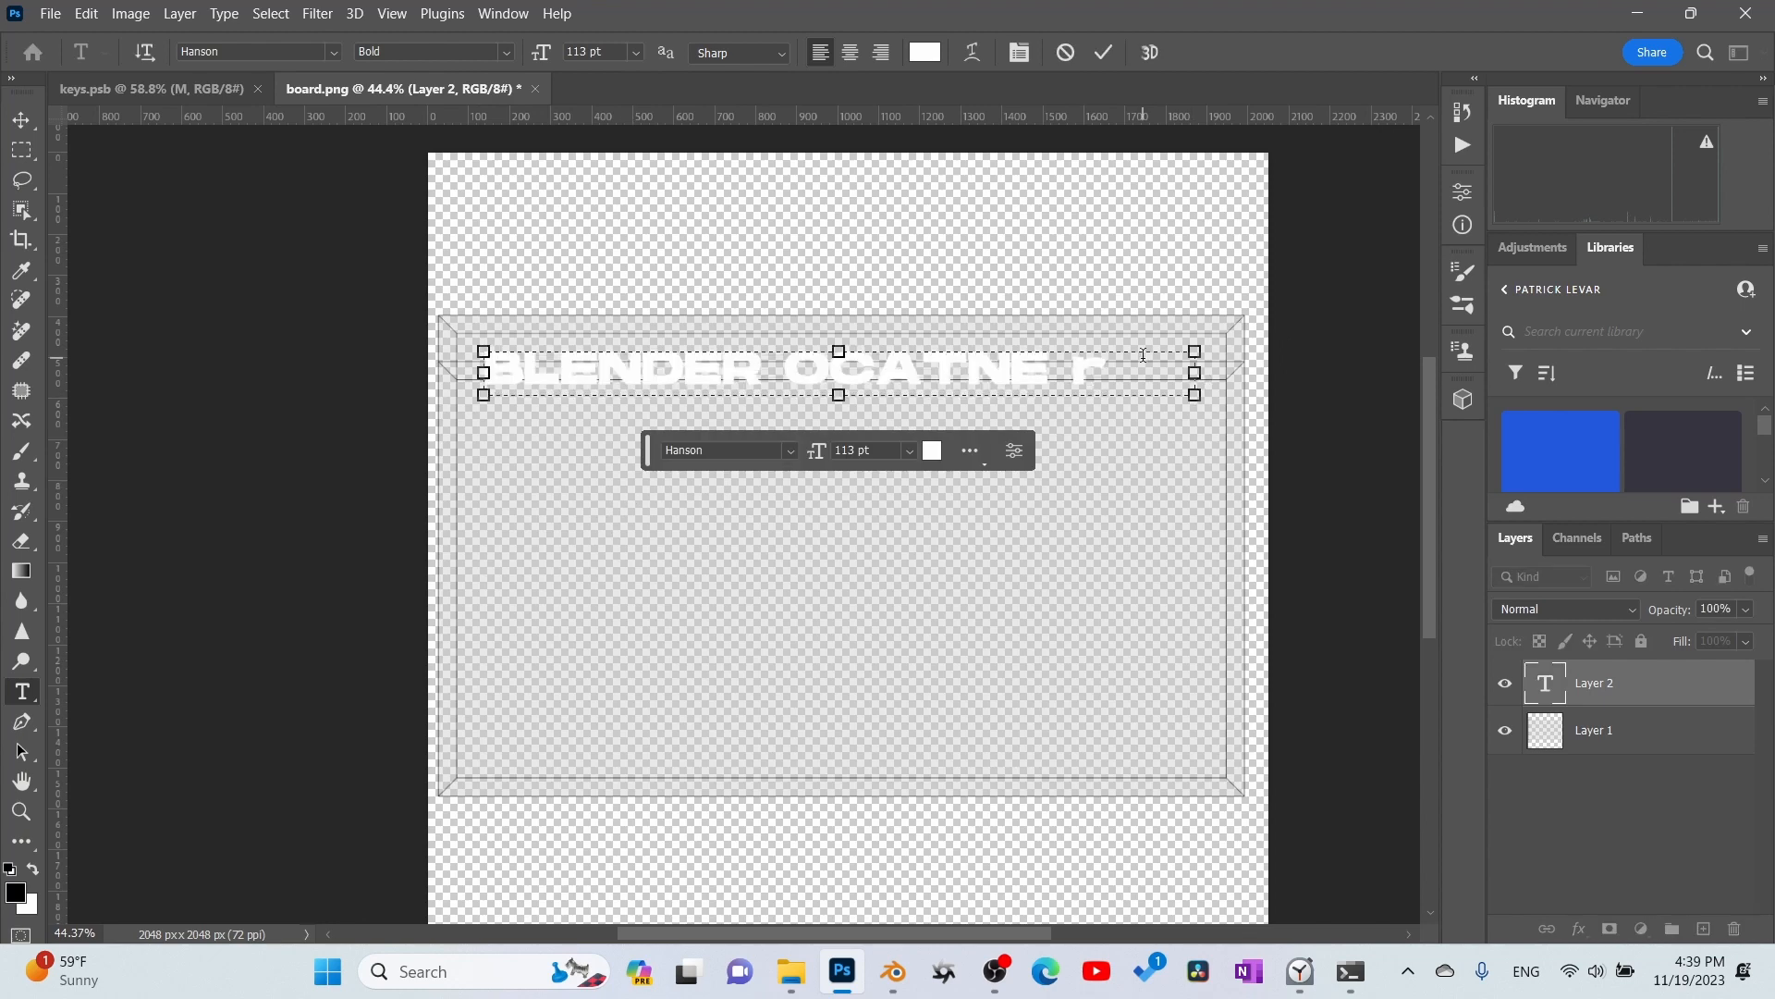
click(200, 517)
- Move the BLENDER OCATNE text up into the board's upper strip and scale it to 79.26%
key(v)
mouse_move(907, 376)
mouse_down()
mouse_move(957, 361)
mouse_move(932, 353)
mouse_up()
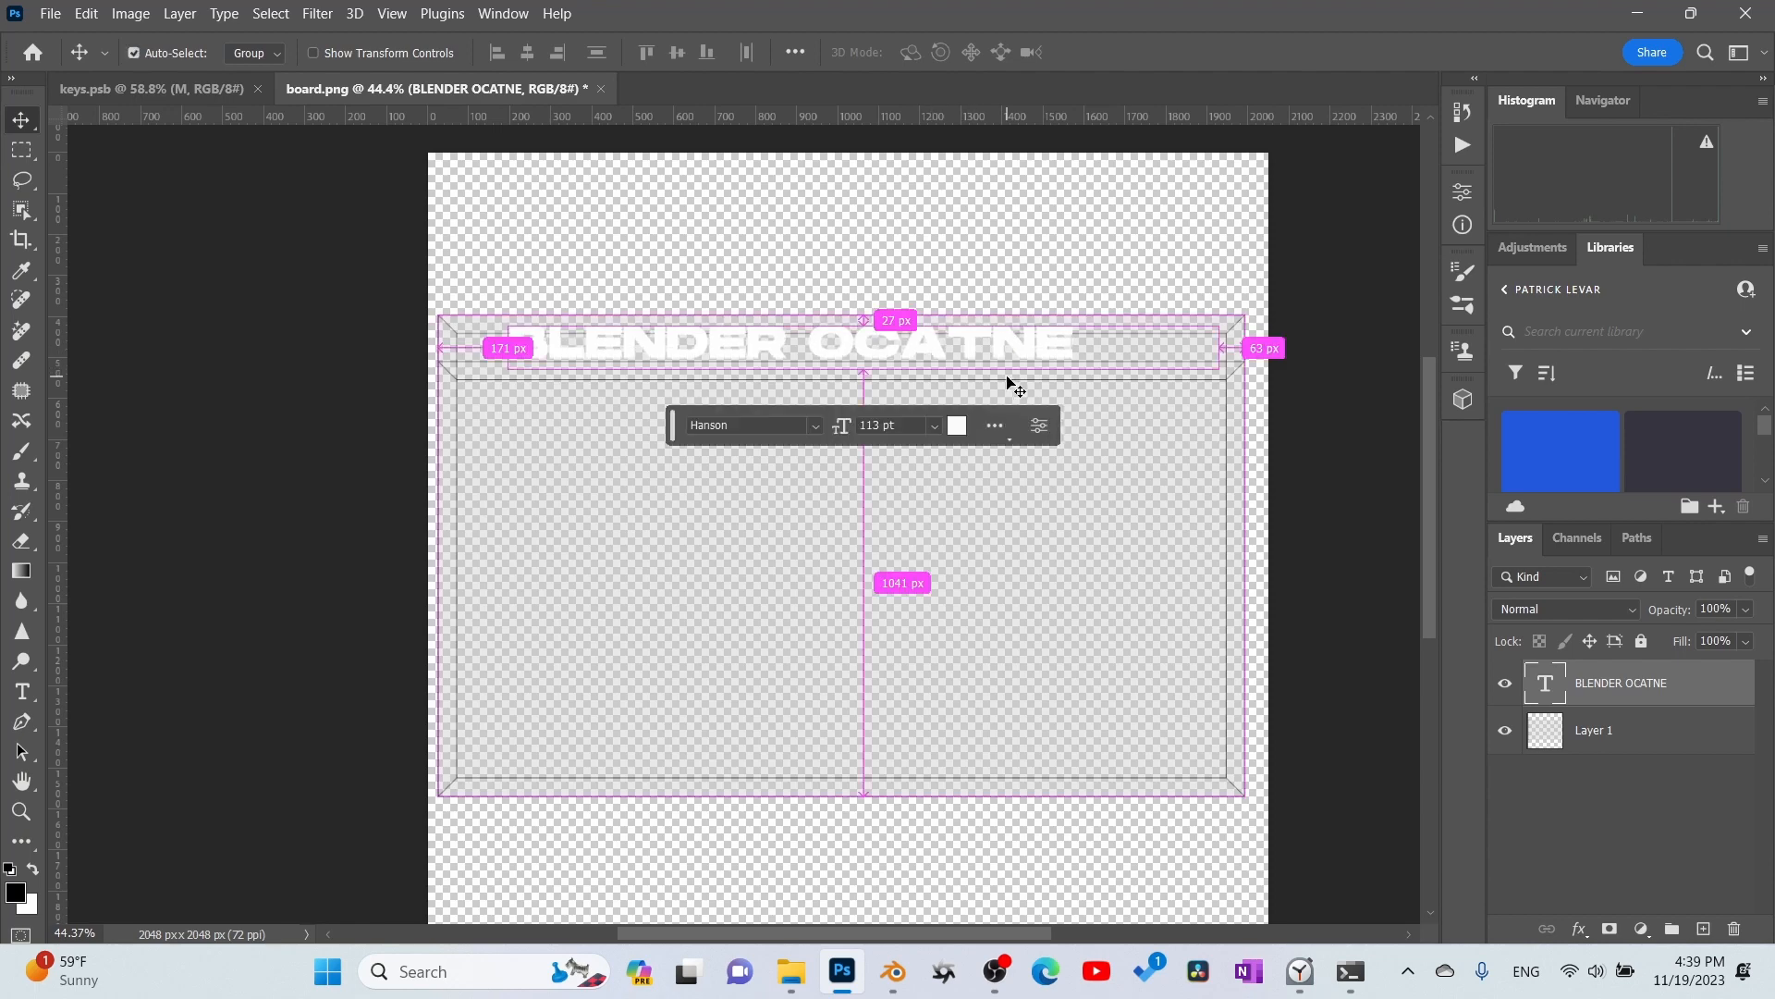
key(ctrl+t)
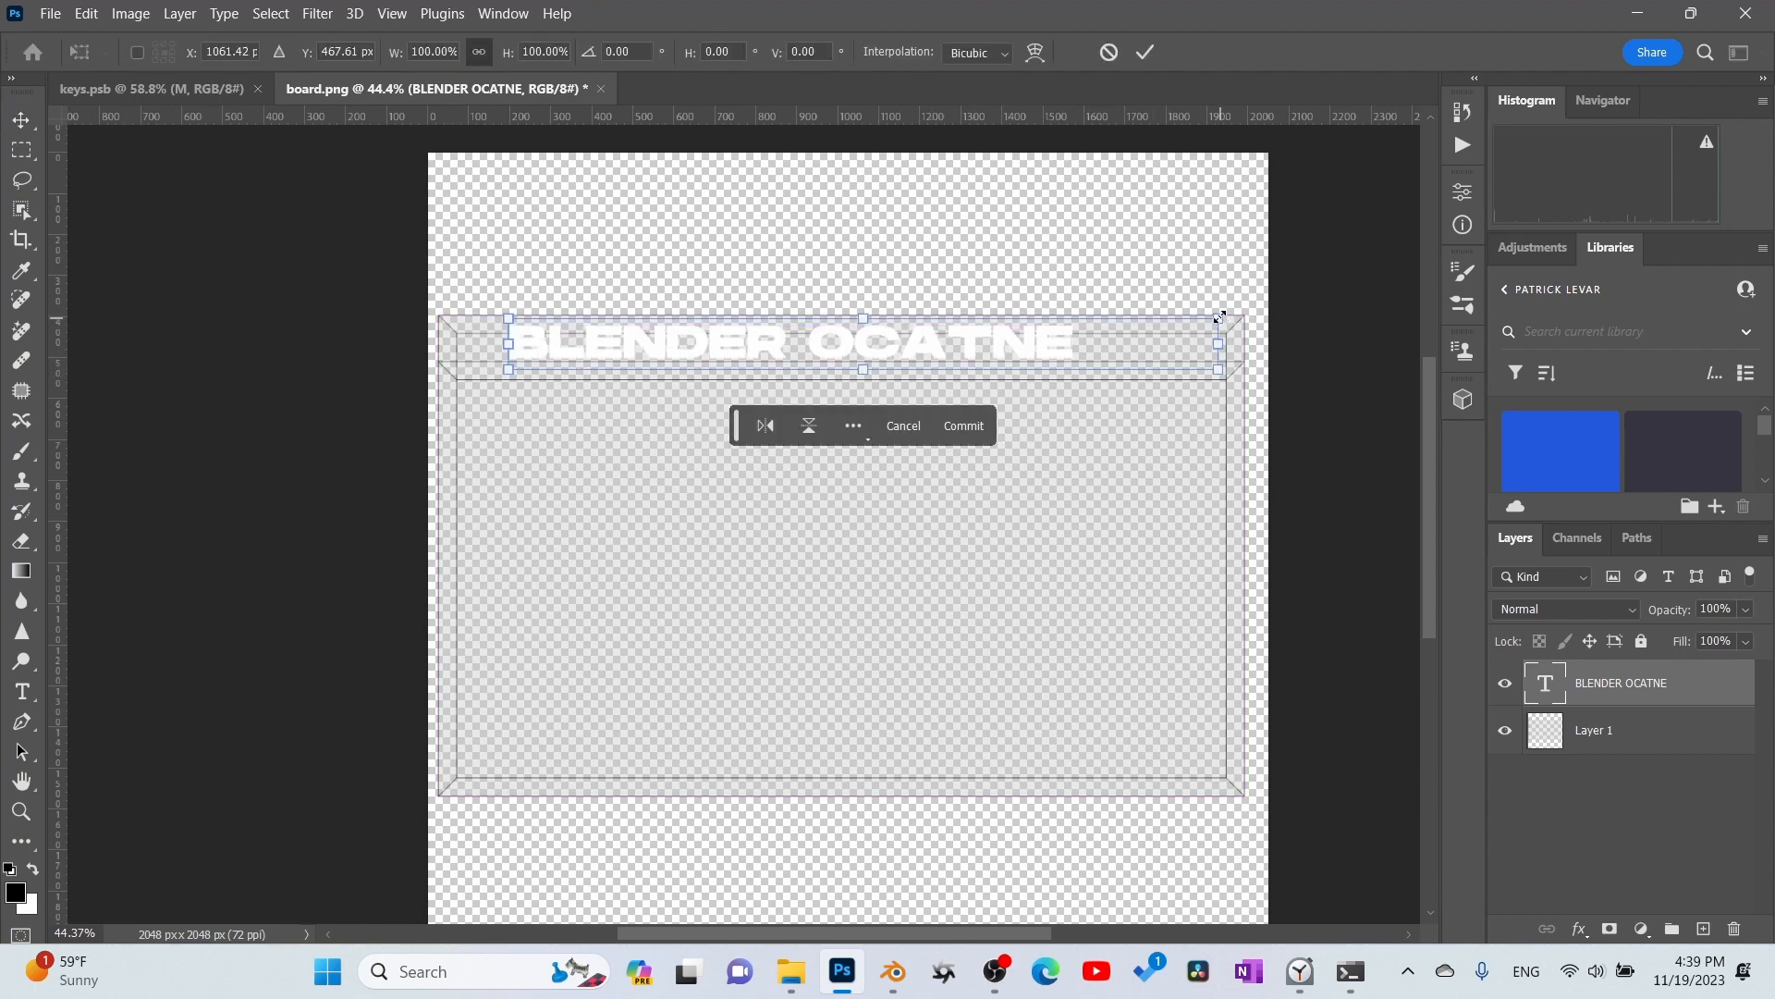
alt+drag(1219, 318, 1145, 324)
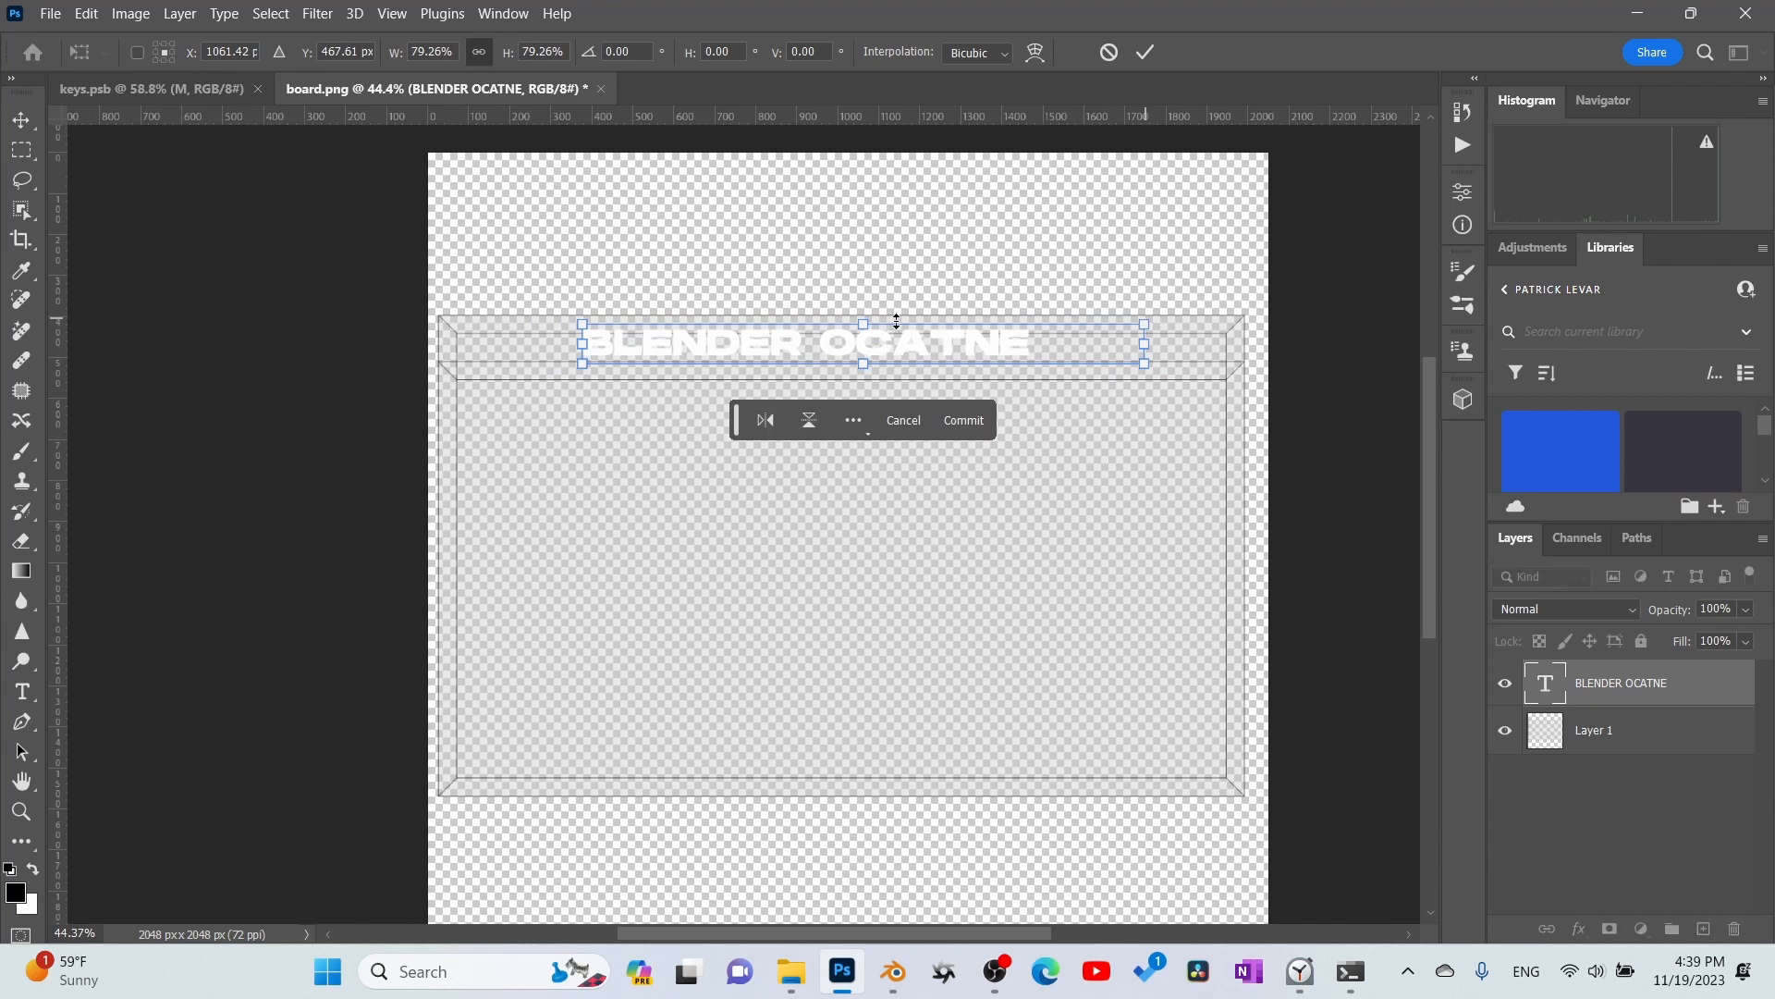
key(Return)
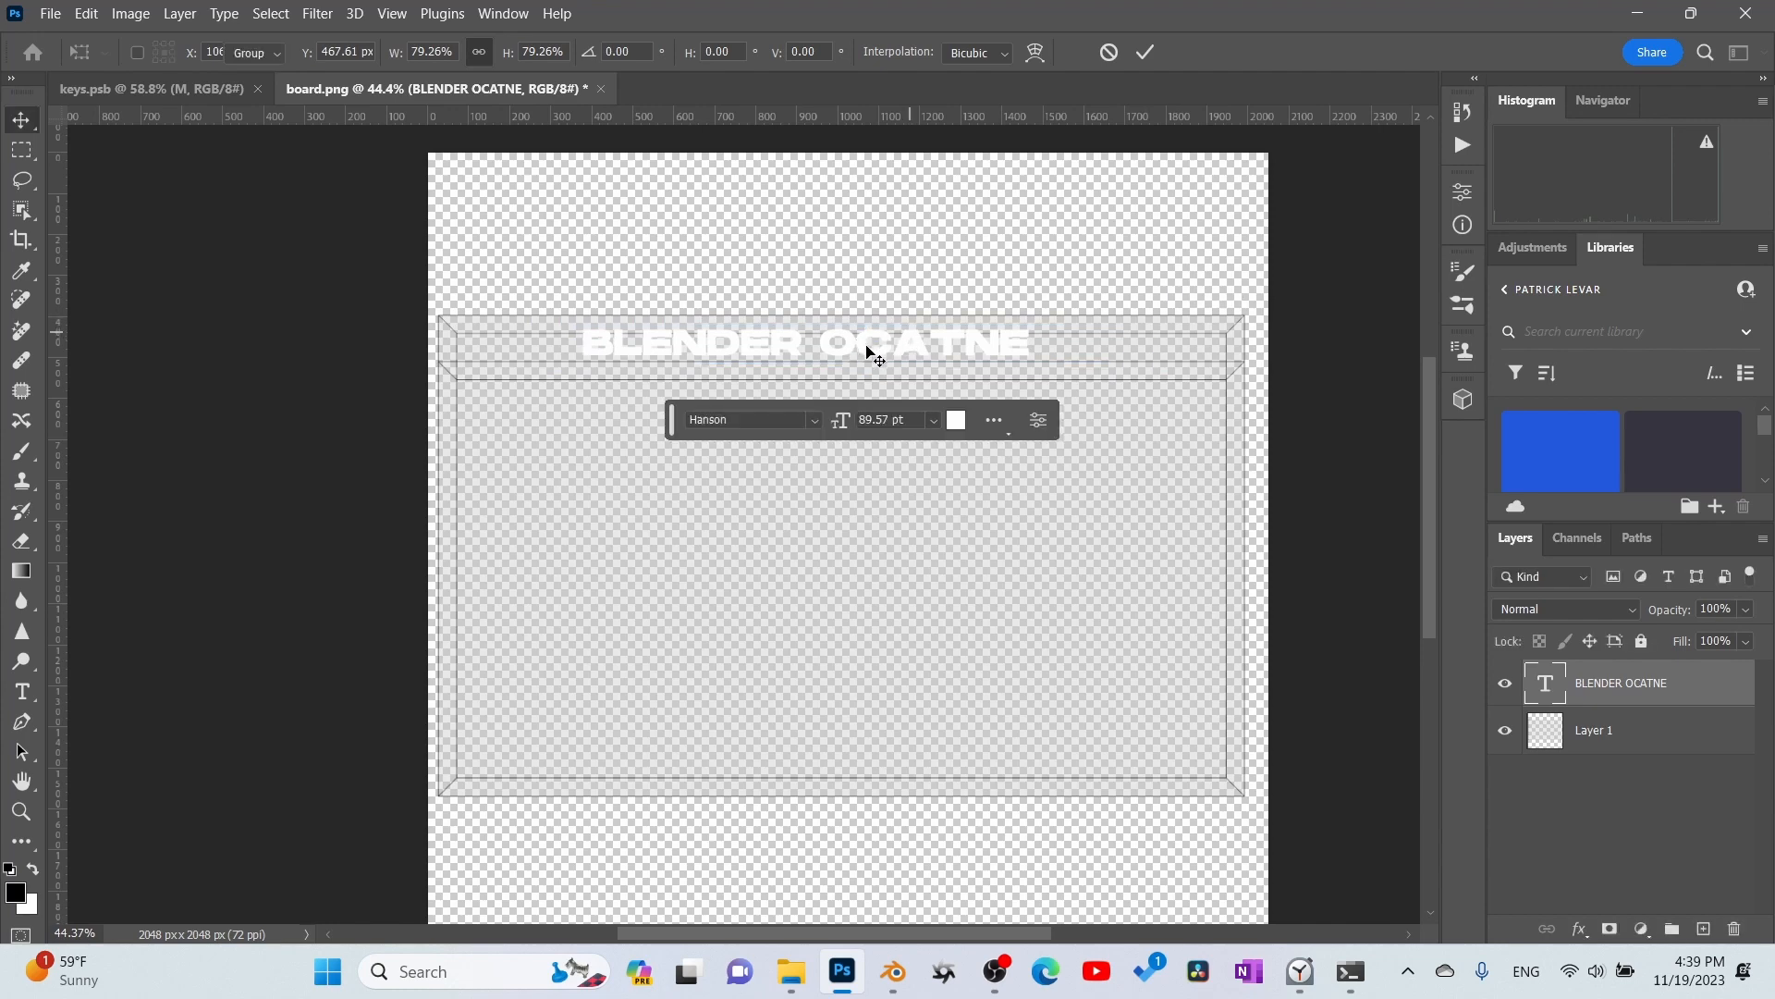
- Nudge the BLENDER OCATNE text slightly up and to the right, centring it in the board's upper strip
key(shift+Up)
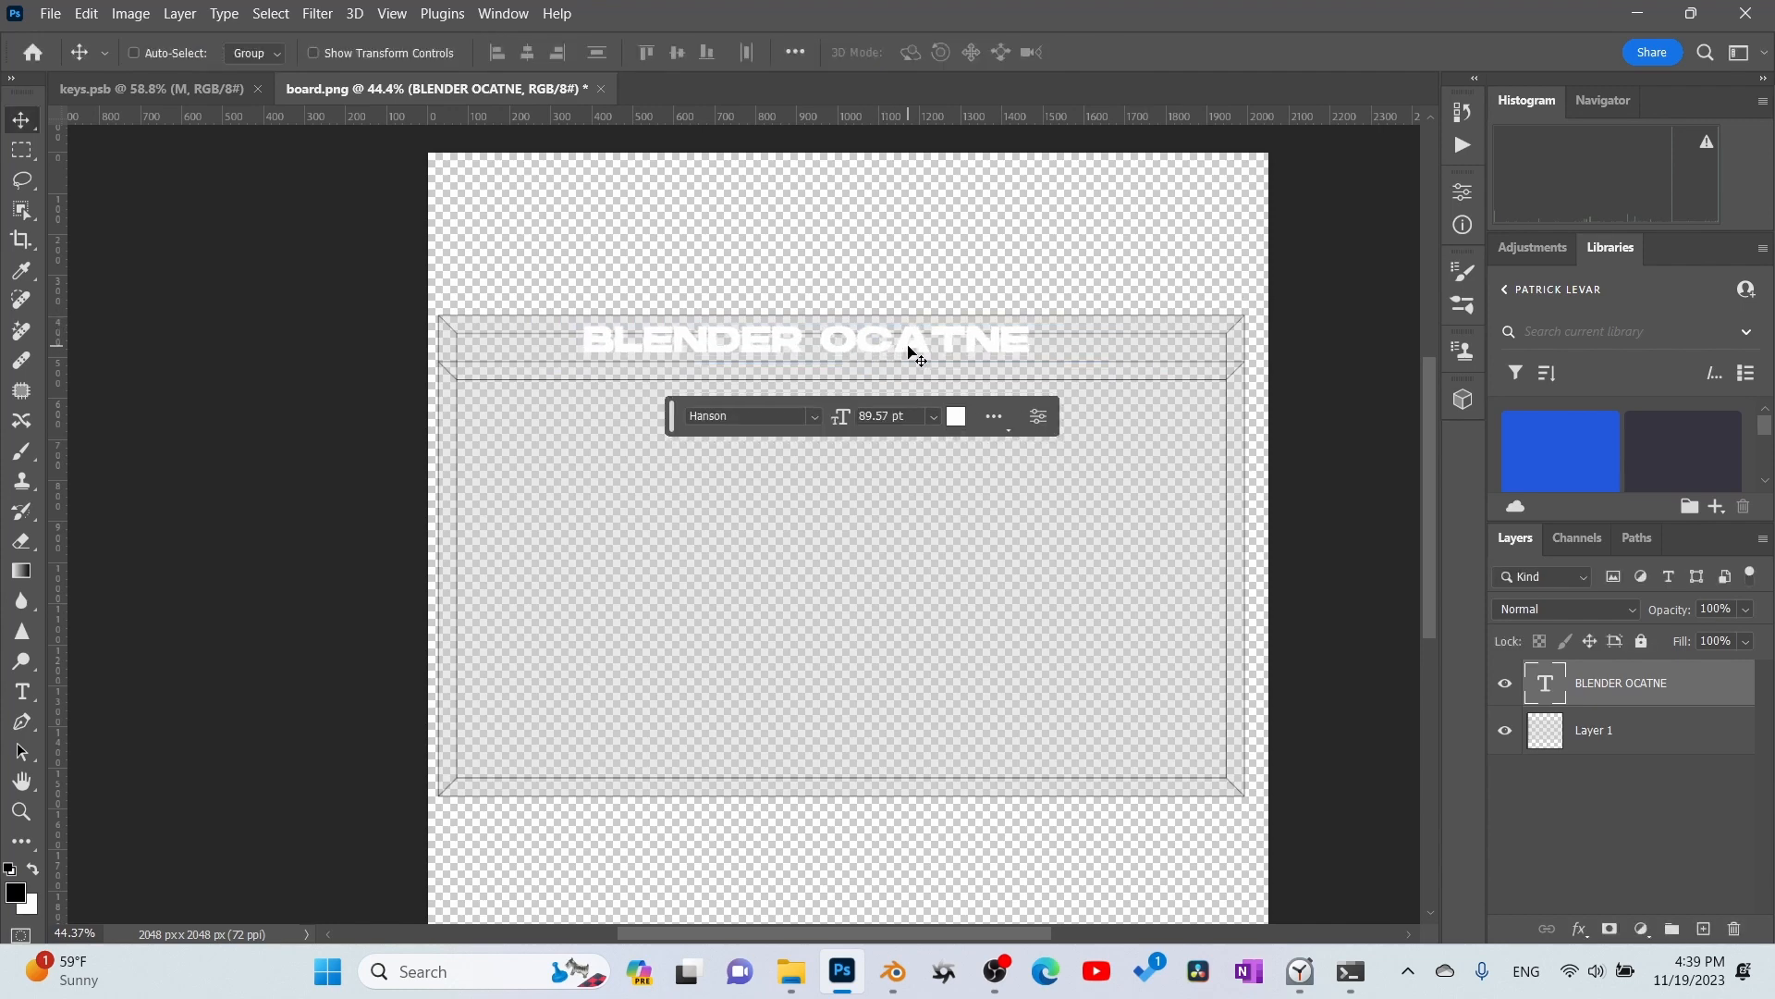
key(shift+Right)
key(shift+Right)
key(shift+Right)
key(shift+Right)
key(shift+Right)
key(shift+Right)
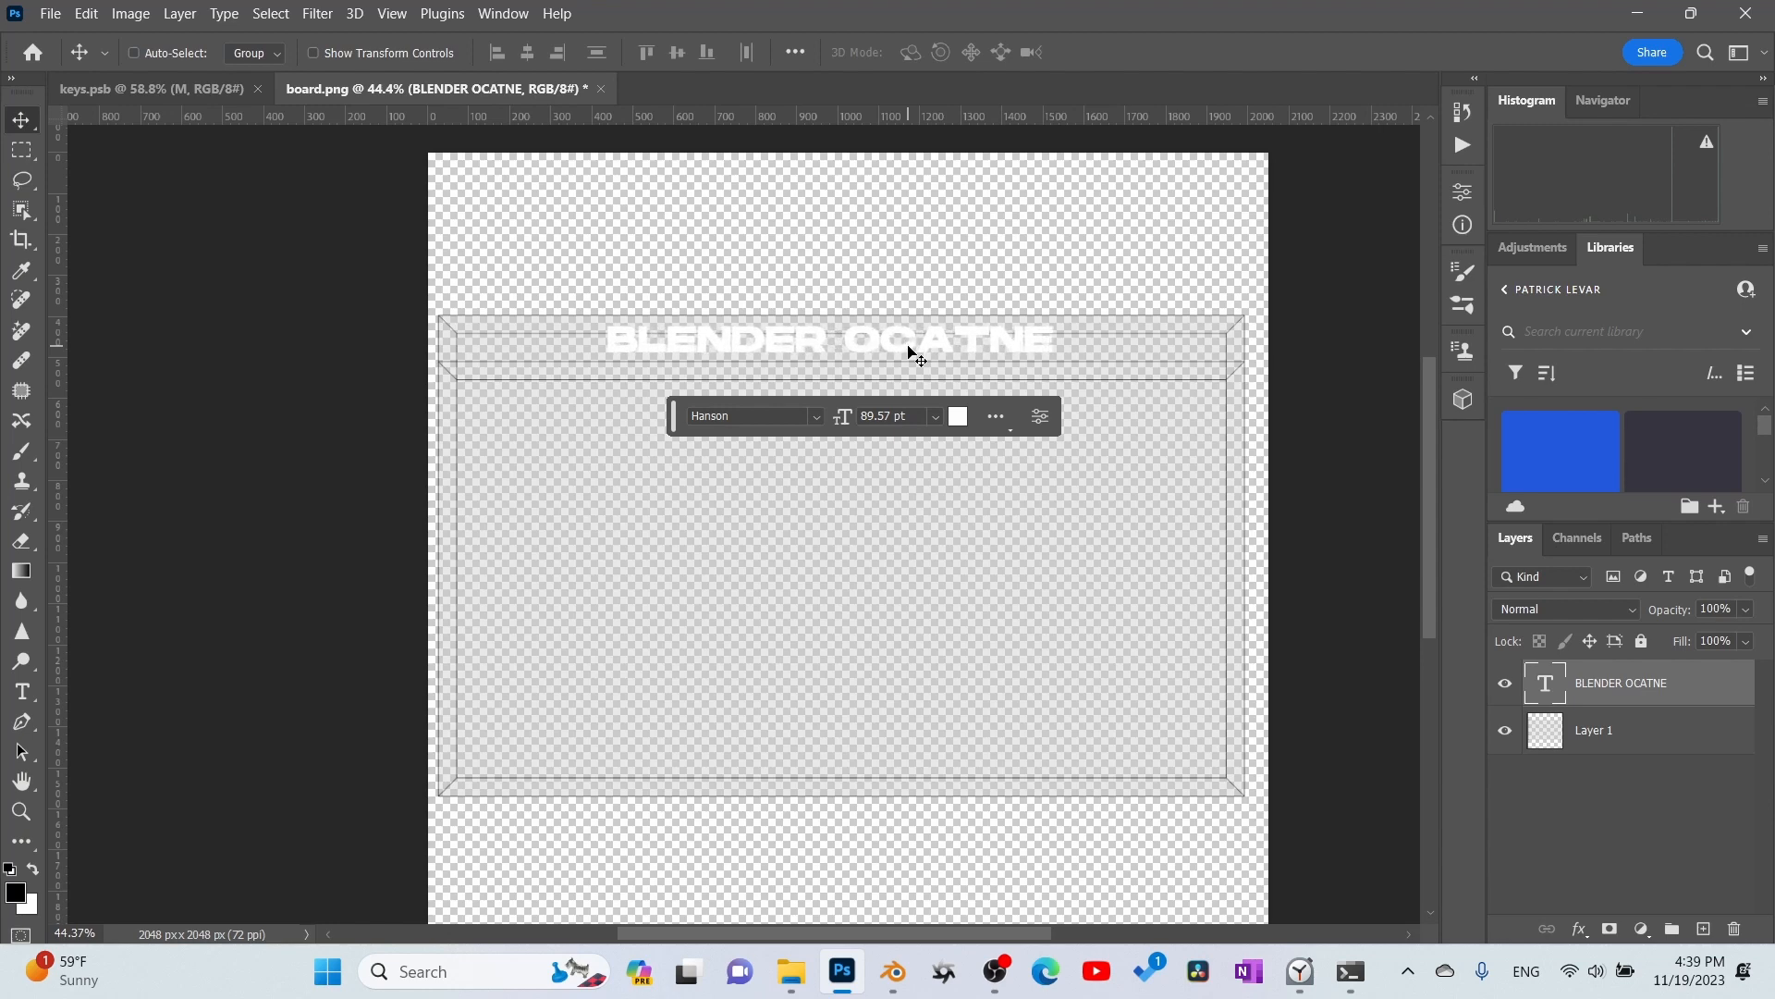
key(shift+Right)
key(shift+Right)
key(shift+Right)
key(shift+Right)
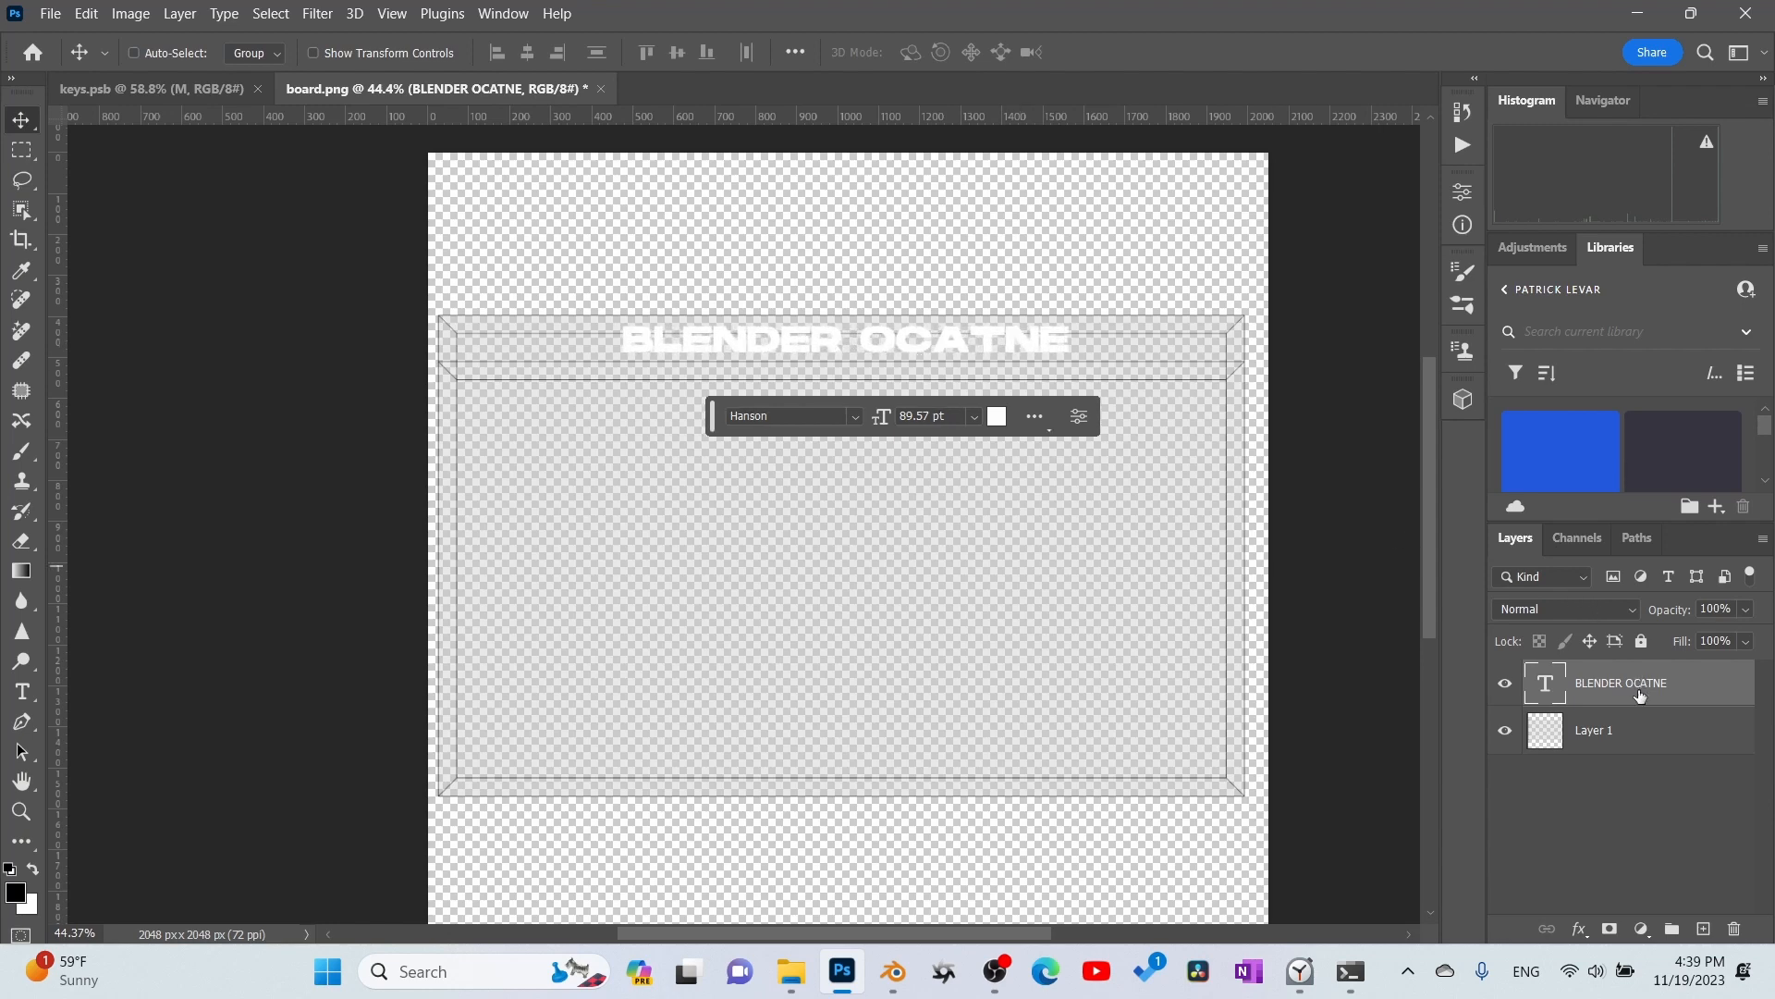
- Add a new layer beneath Layer 1 and fill it with black
click(1620, 742)
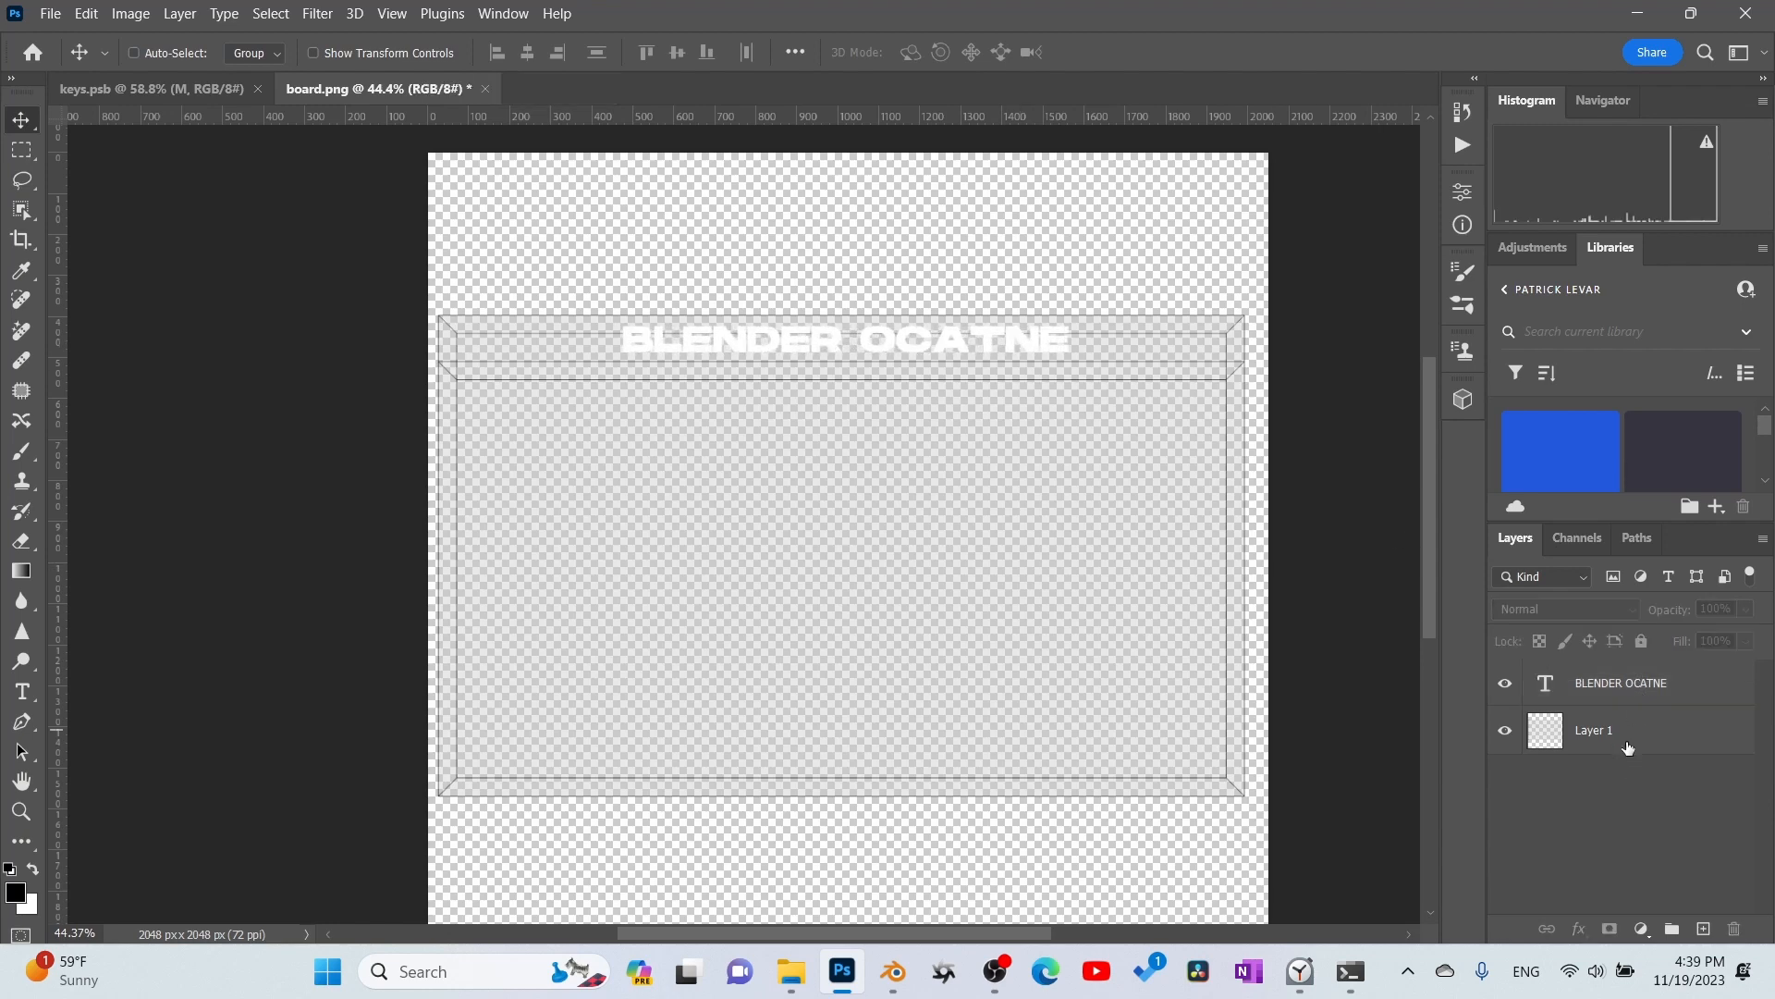
click(1704, 928)
drag(1630, 701, 1620, 779)
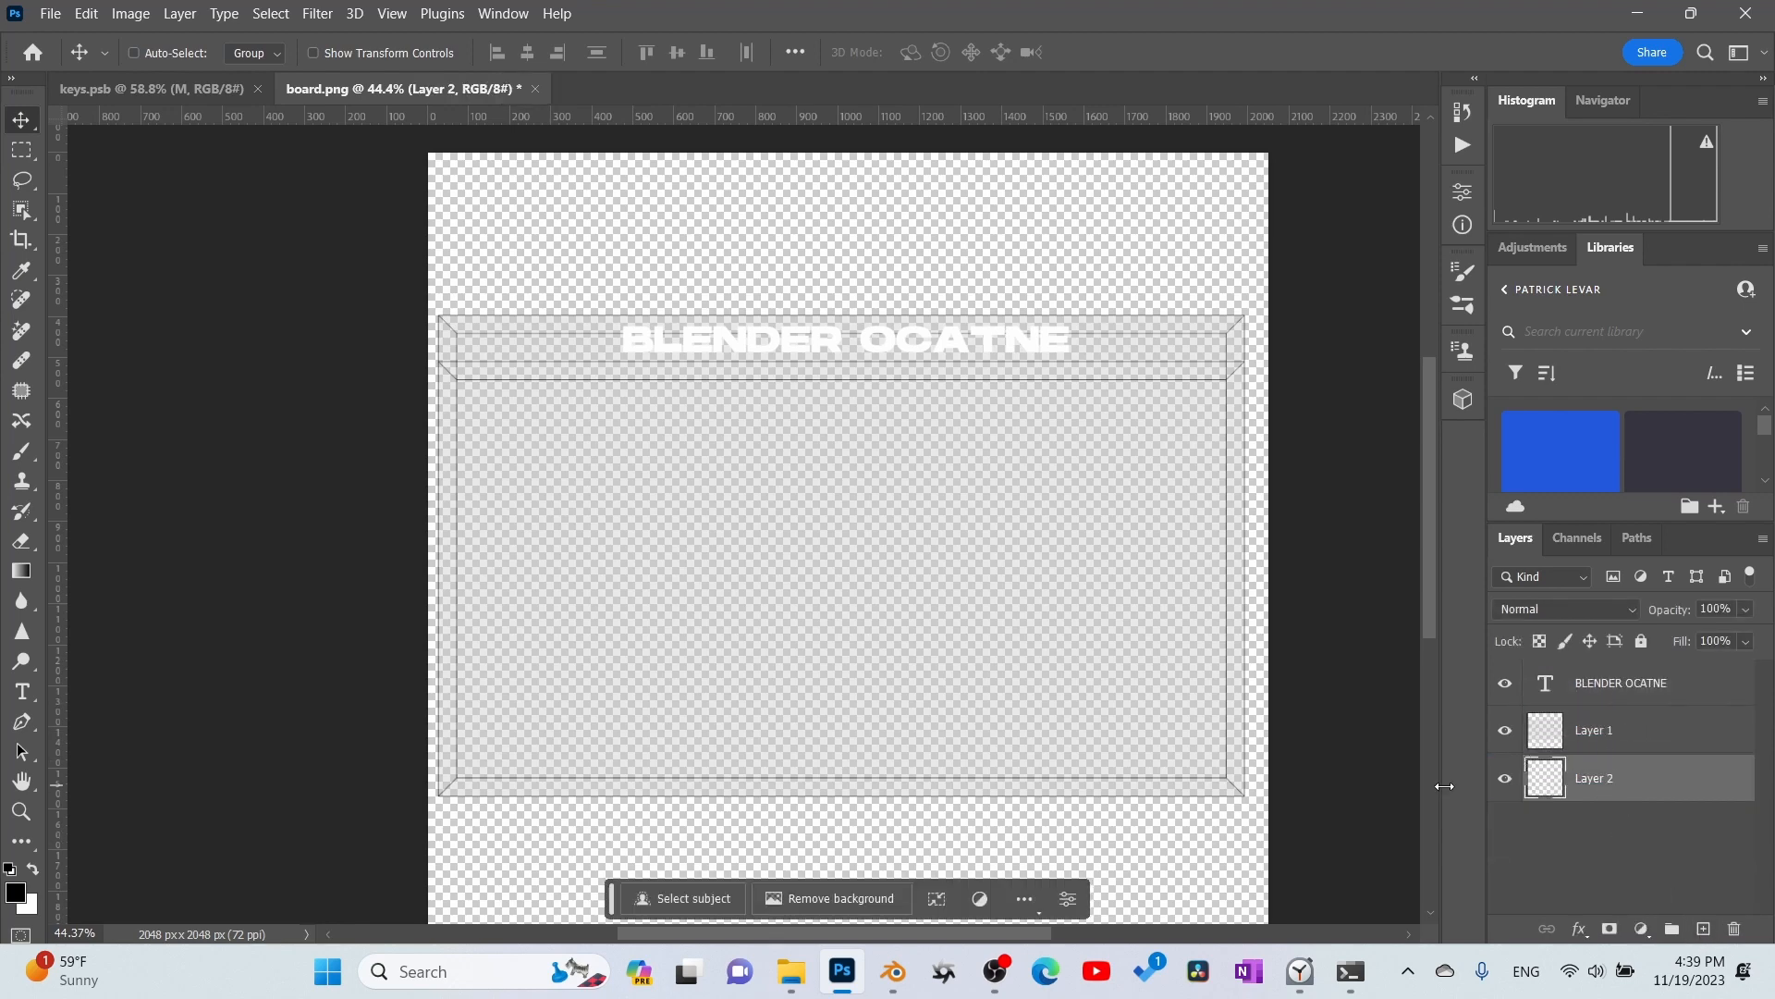
click(86, 13)
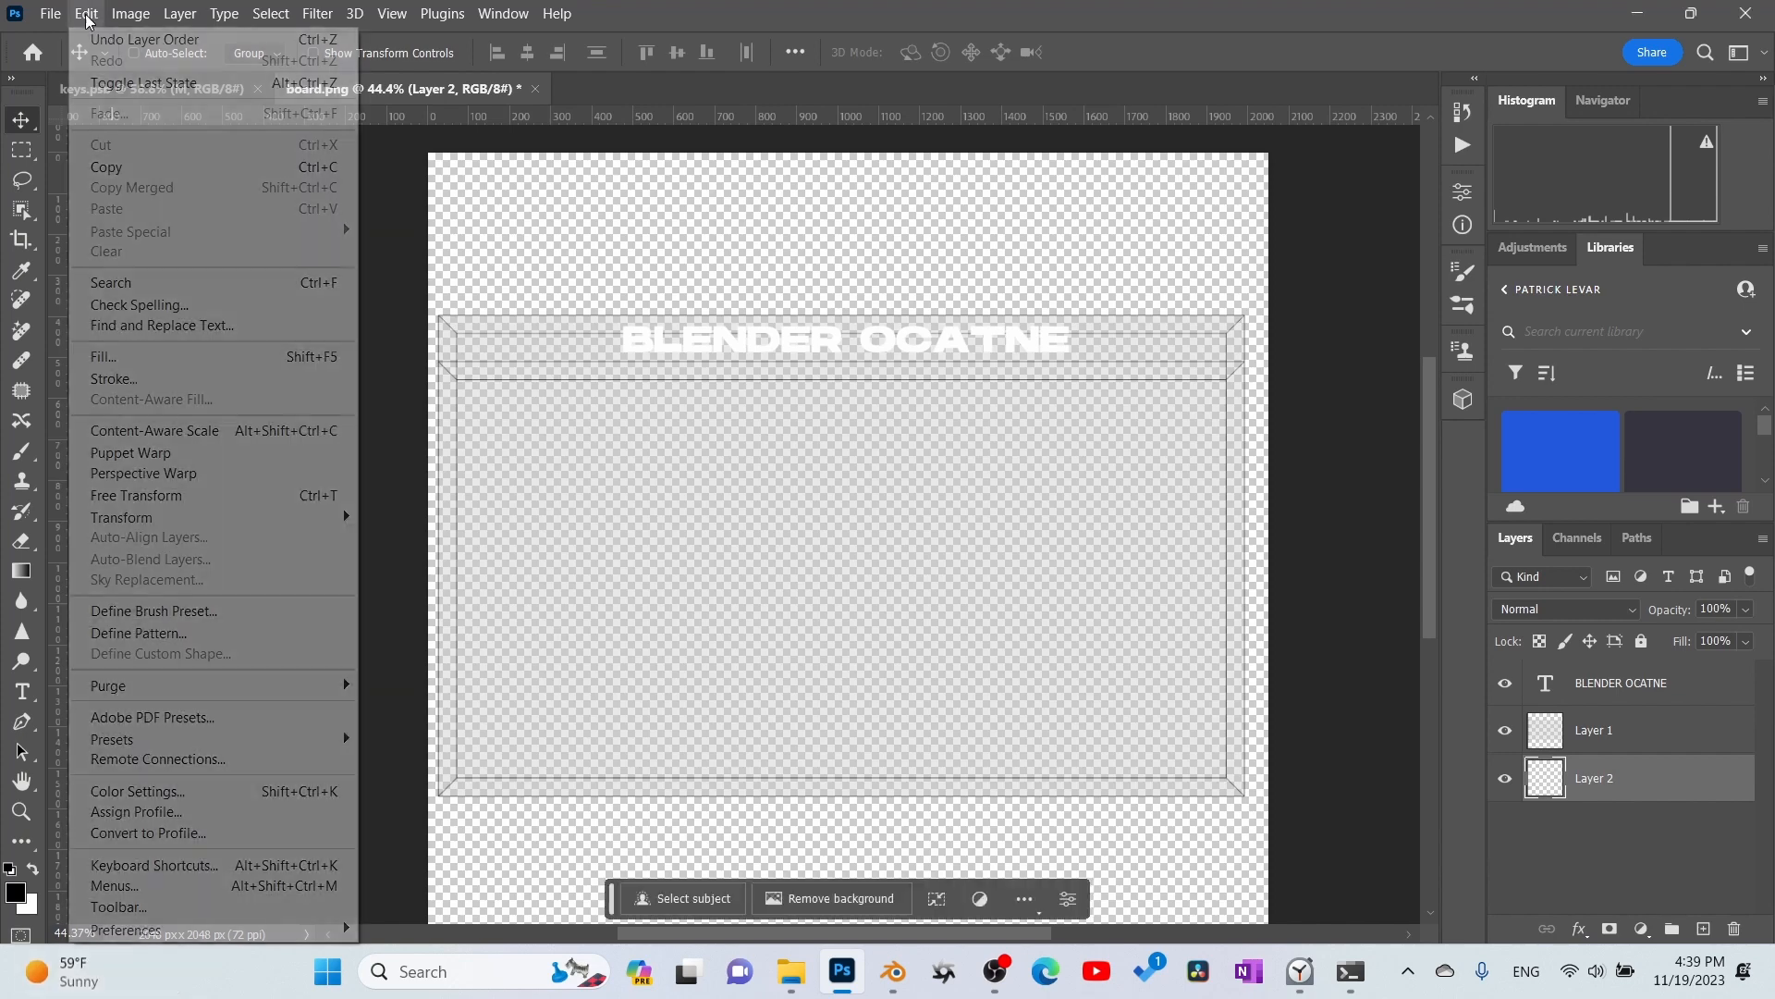
click(86, 13)
click(86, 13)
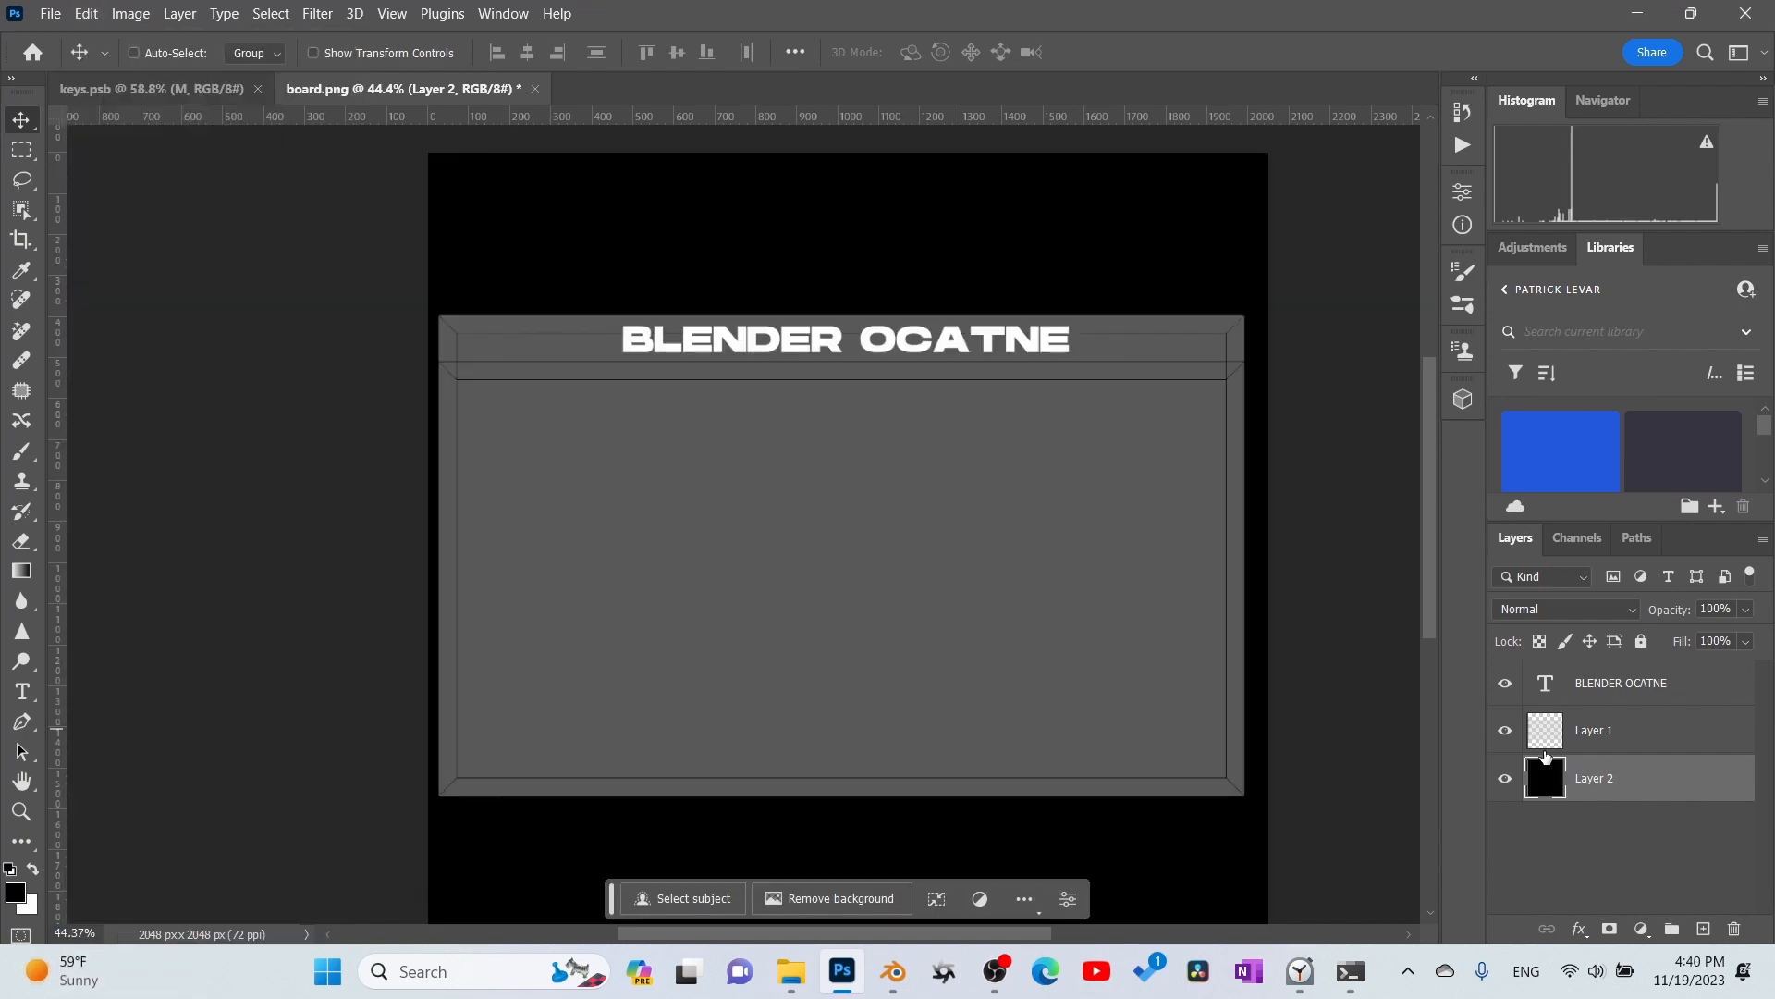
- Hide the layout guide on Layer 1 and save the document as board.psb
click(1505, 732)
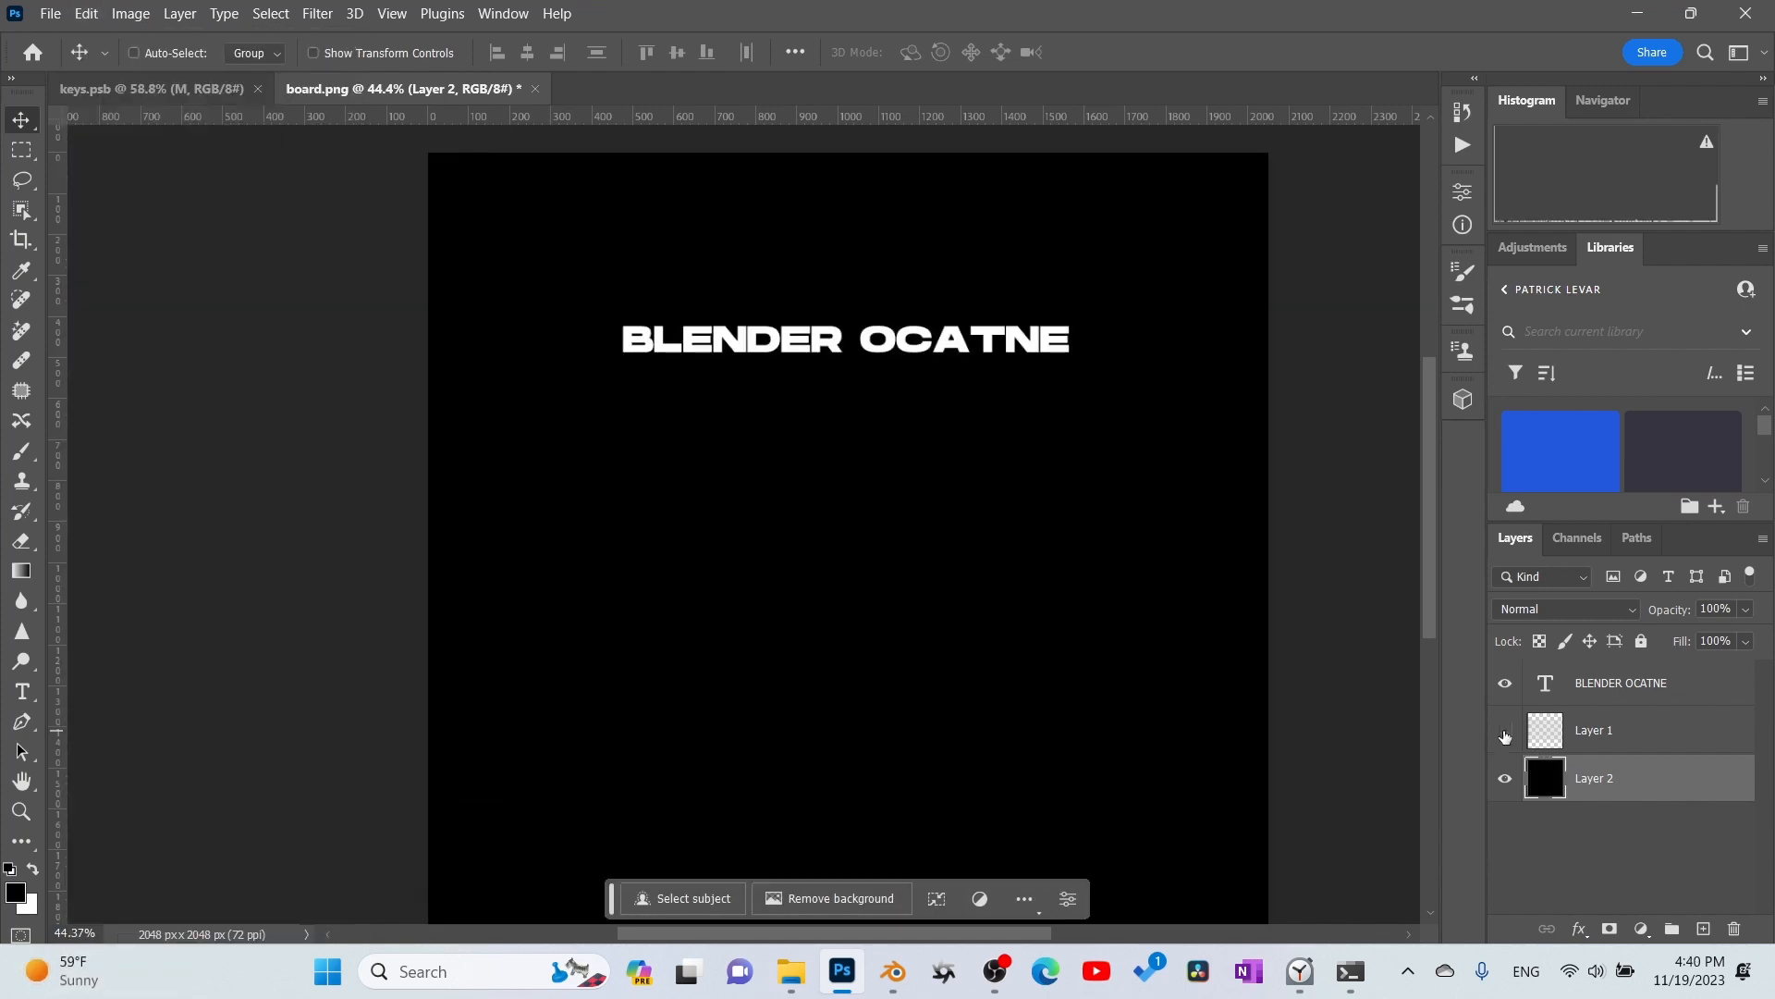
click(50, 17)
click(85, 282)
click(770, 557)
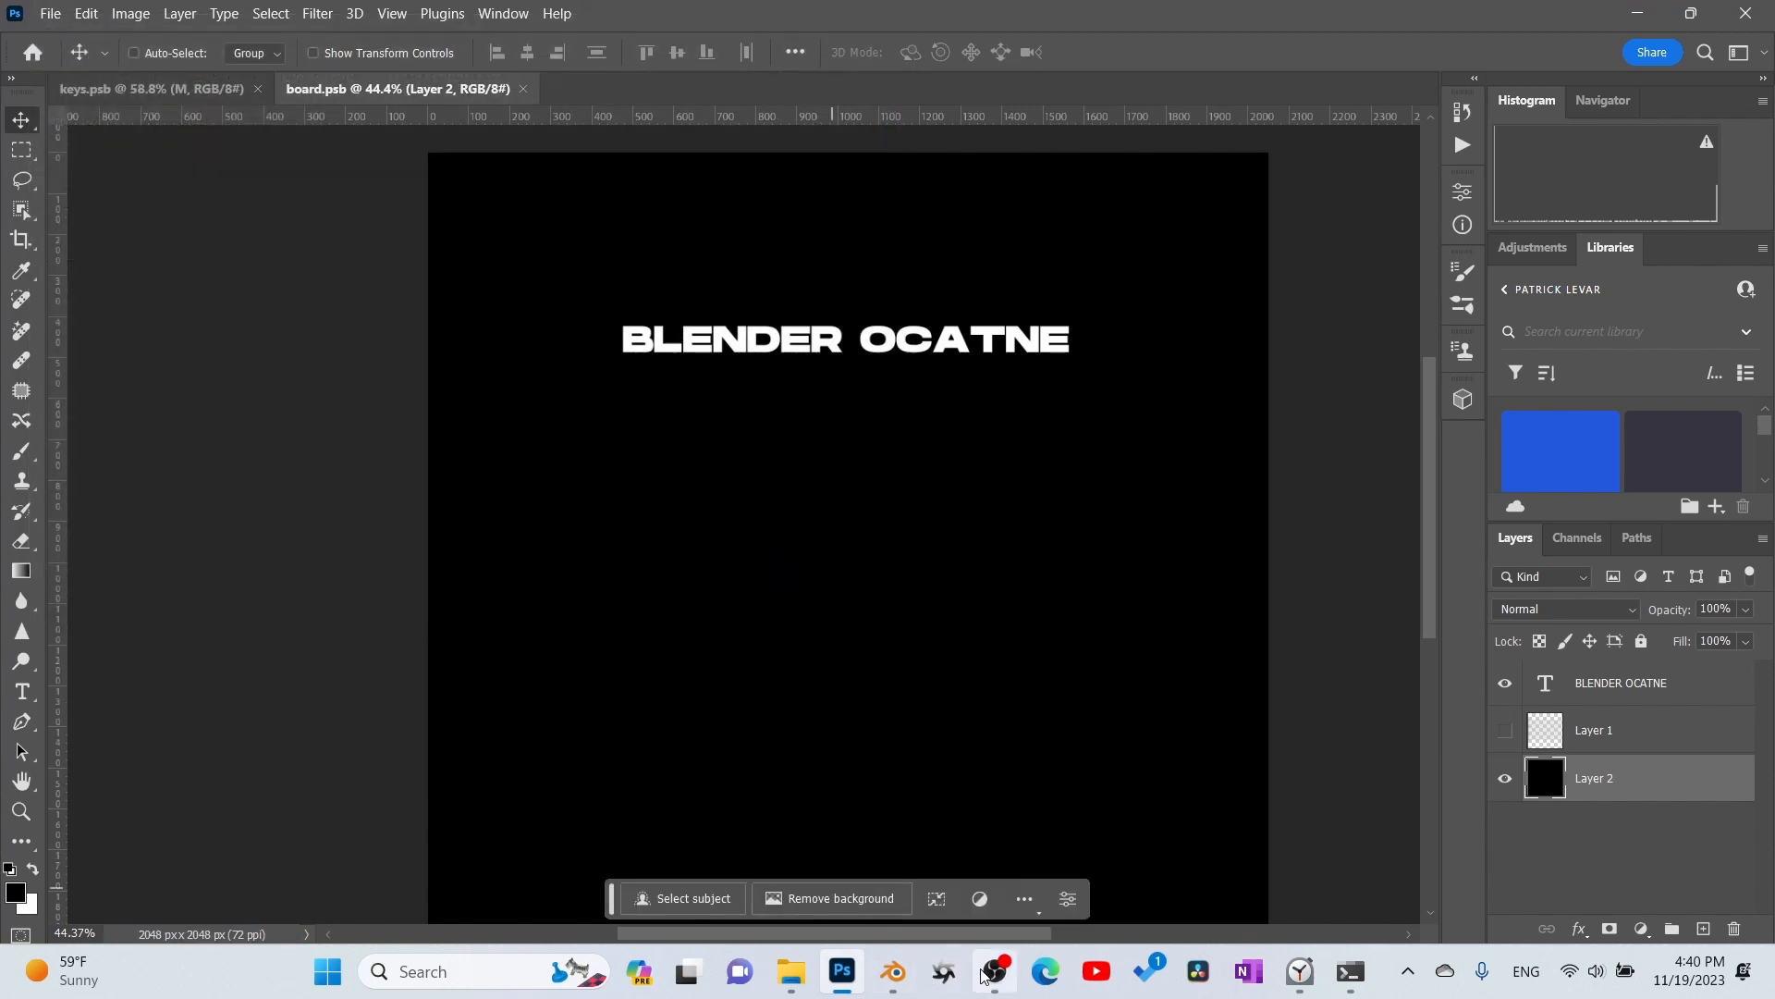
- Switch to Blender, display the viewport in solid shading, and assign Material.001 to the board object
click(897, 992)
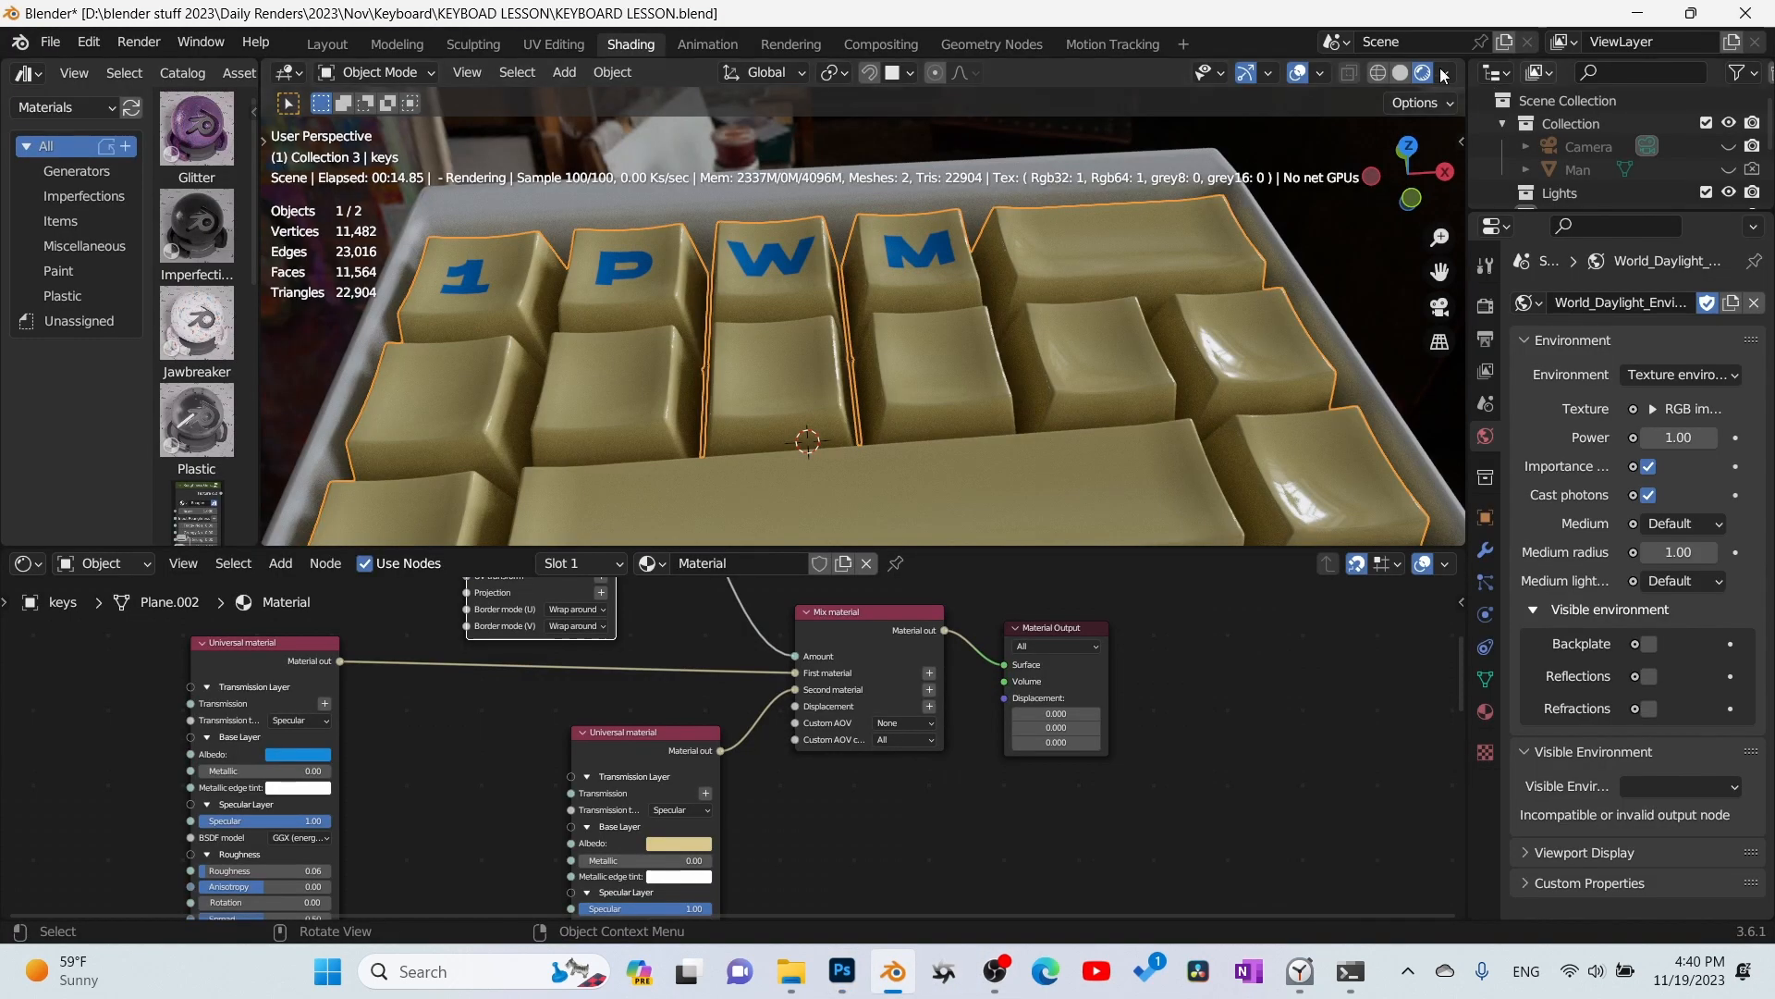
click(1398, 74)
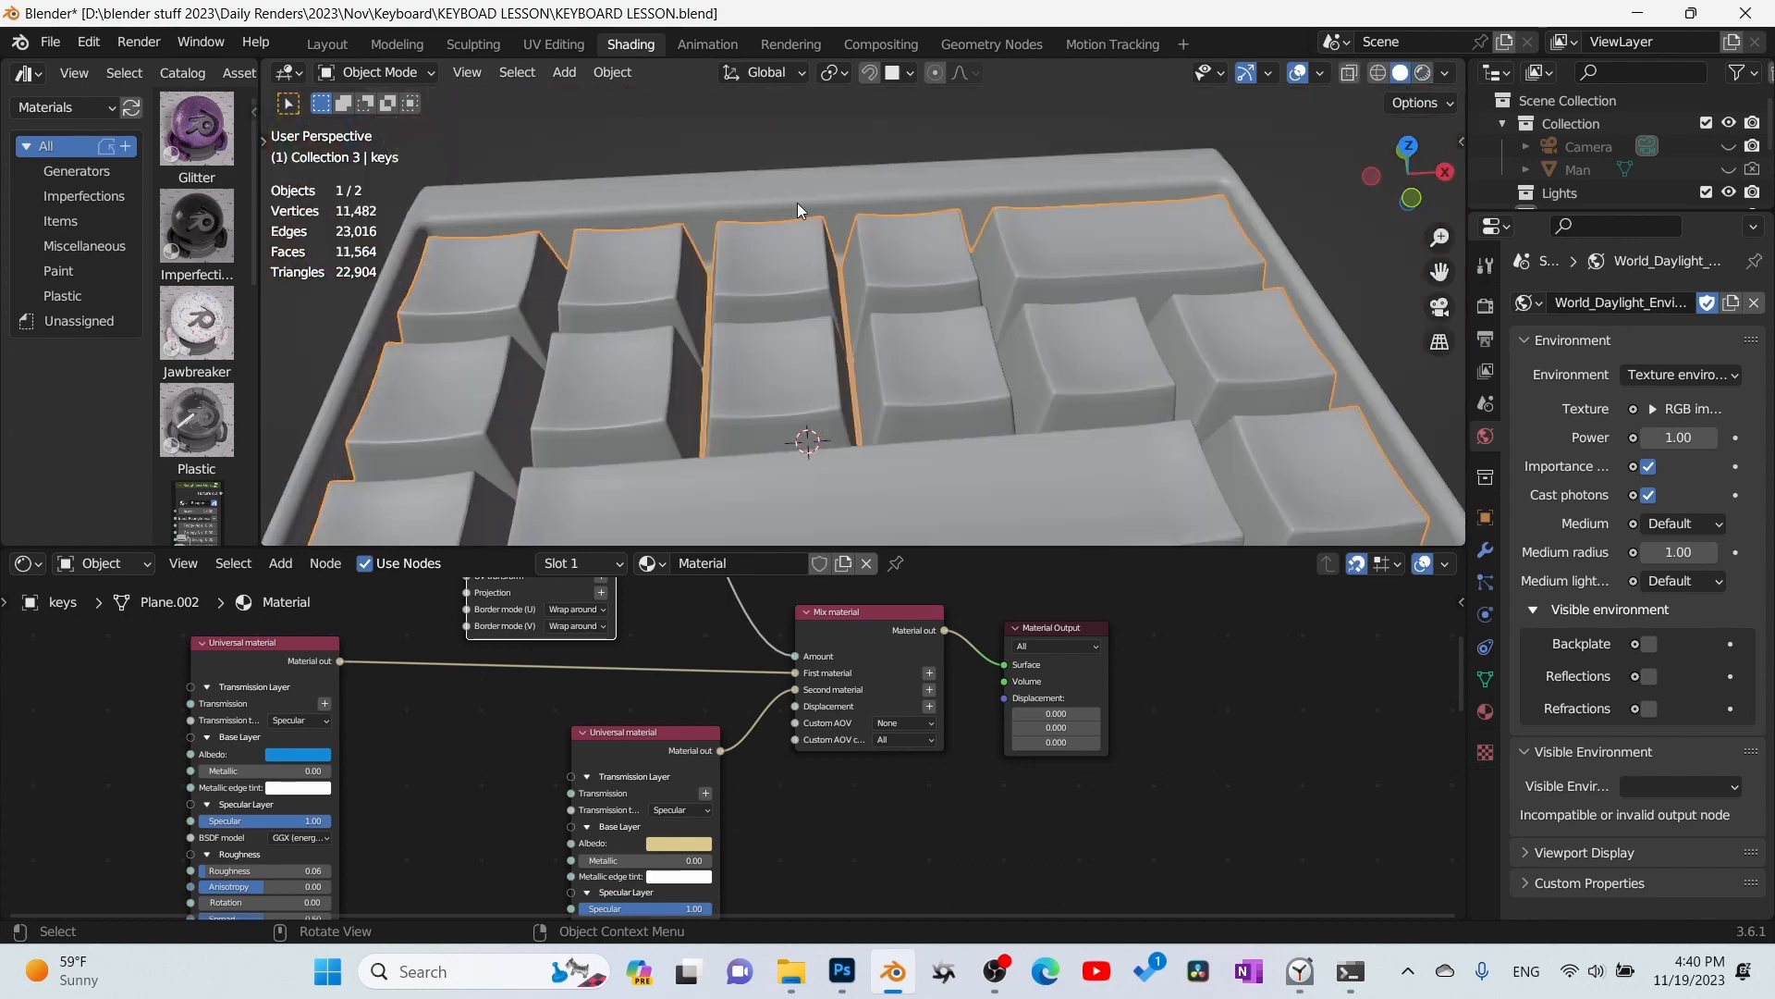
click(797, 203)
click(784, 563)
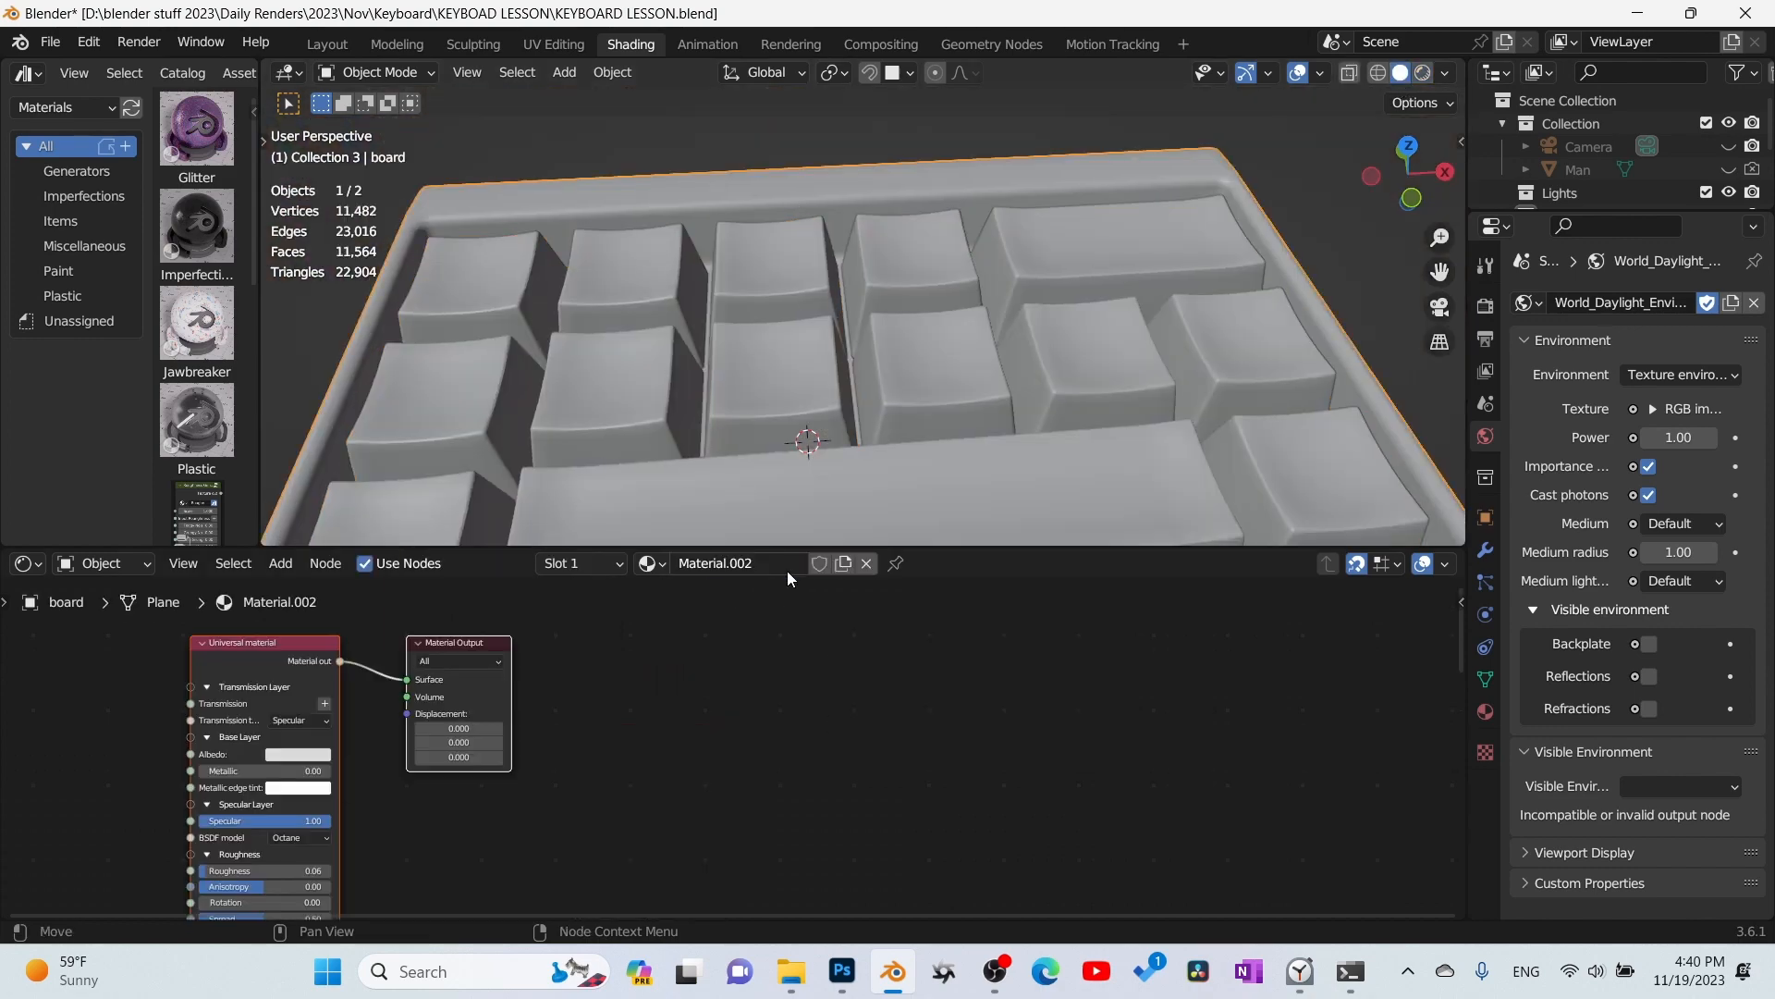
middle_drag(833, 713, 1113, 740)
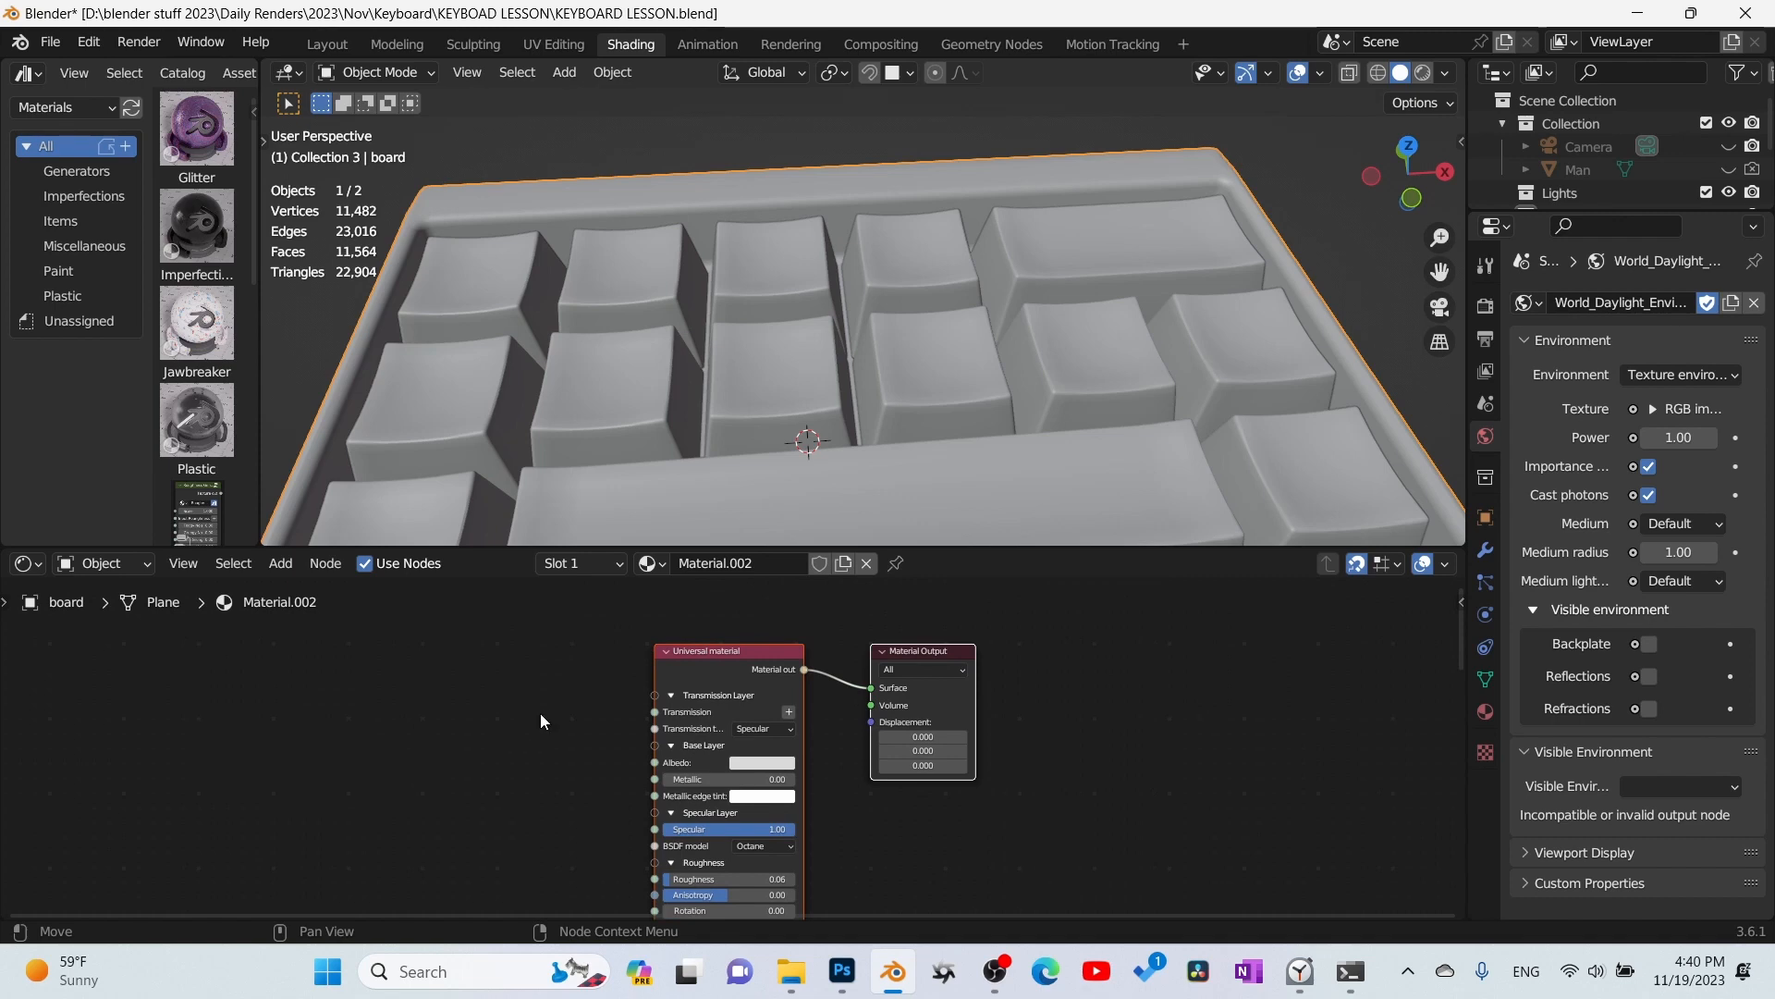
click(654, 563)
click(703, 638)
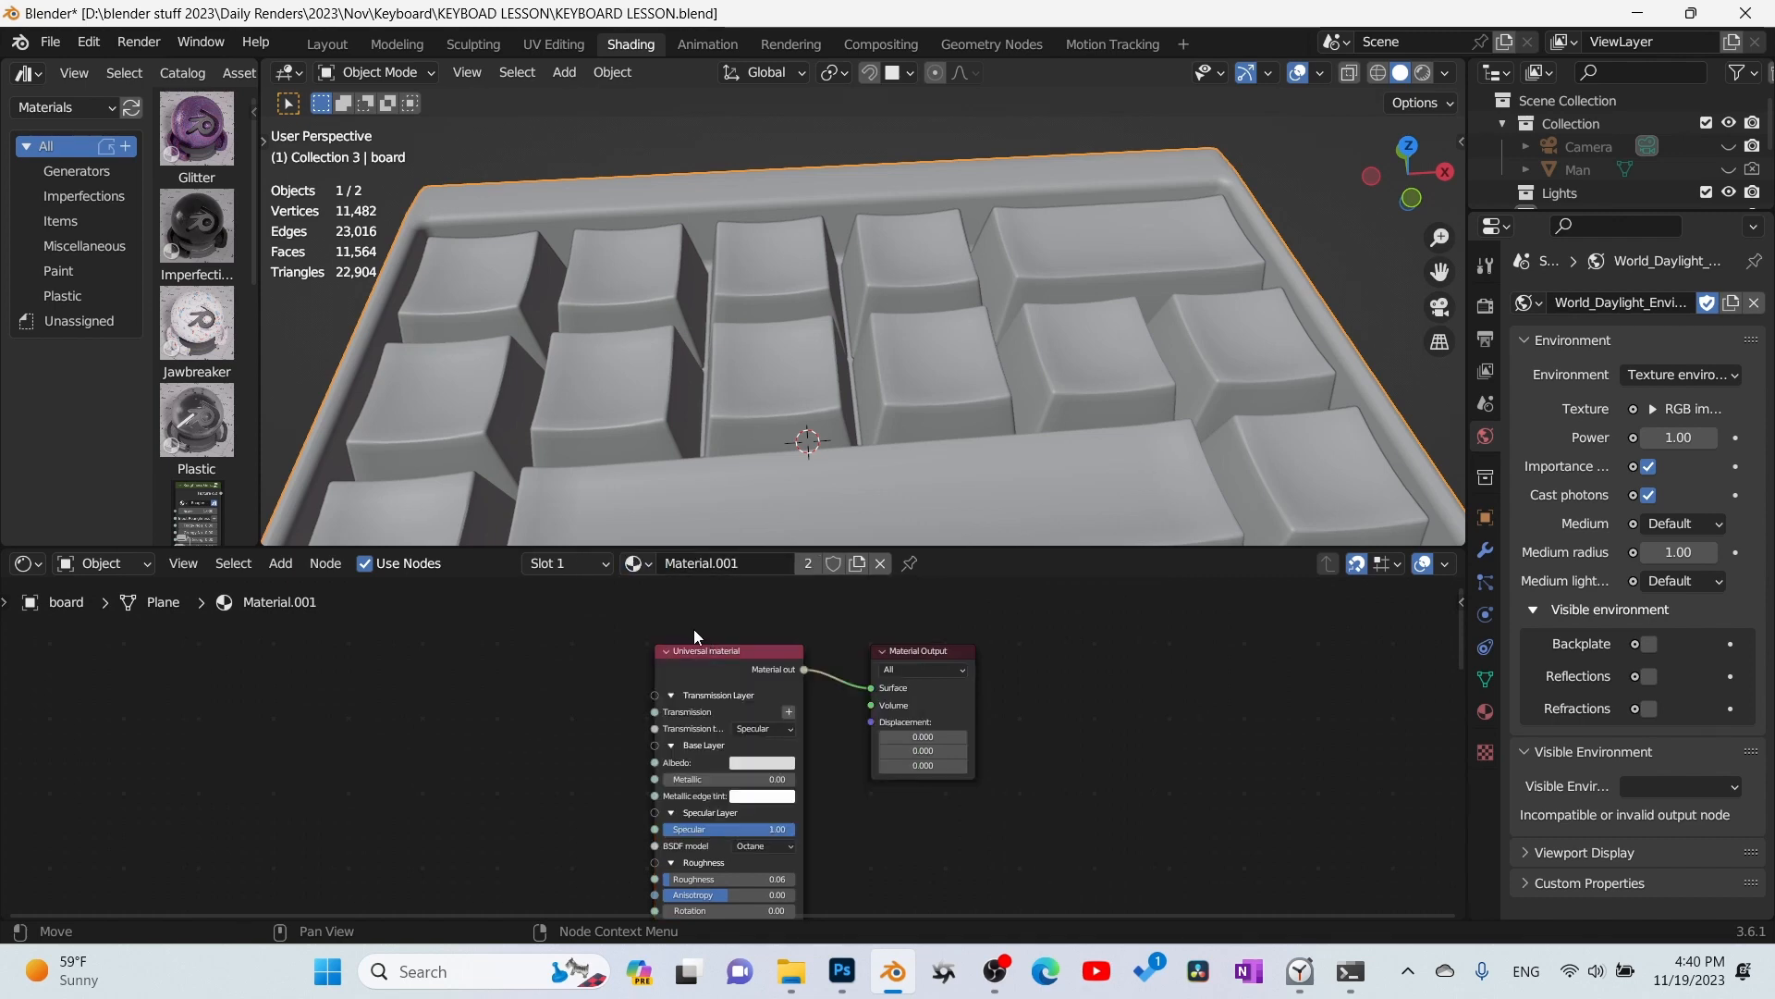
- Try the keys' material, Material, on the board and return the board to Material.001
click(638, 566)
click(667, 614)
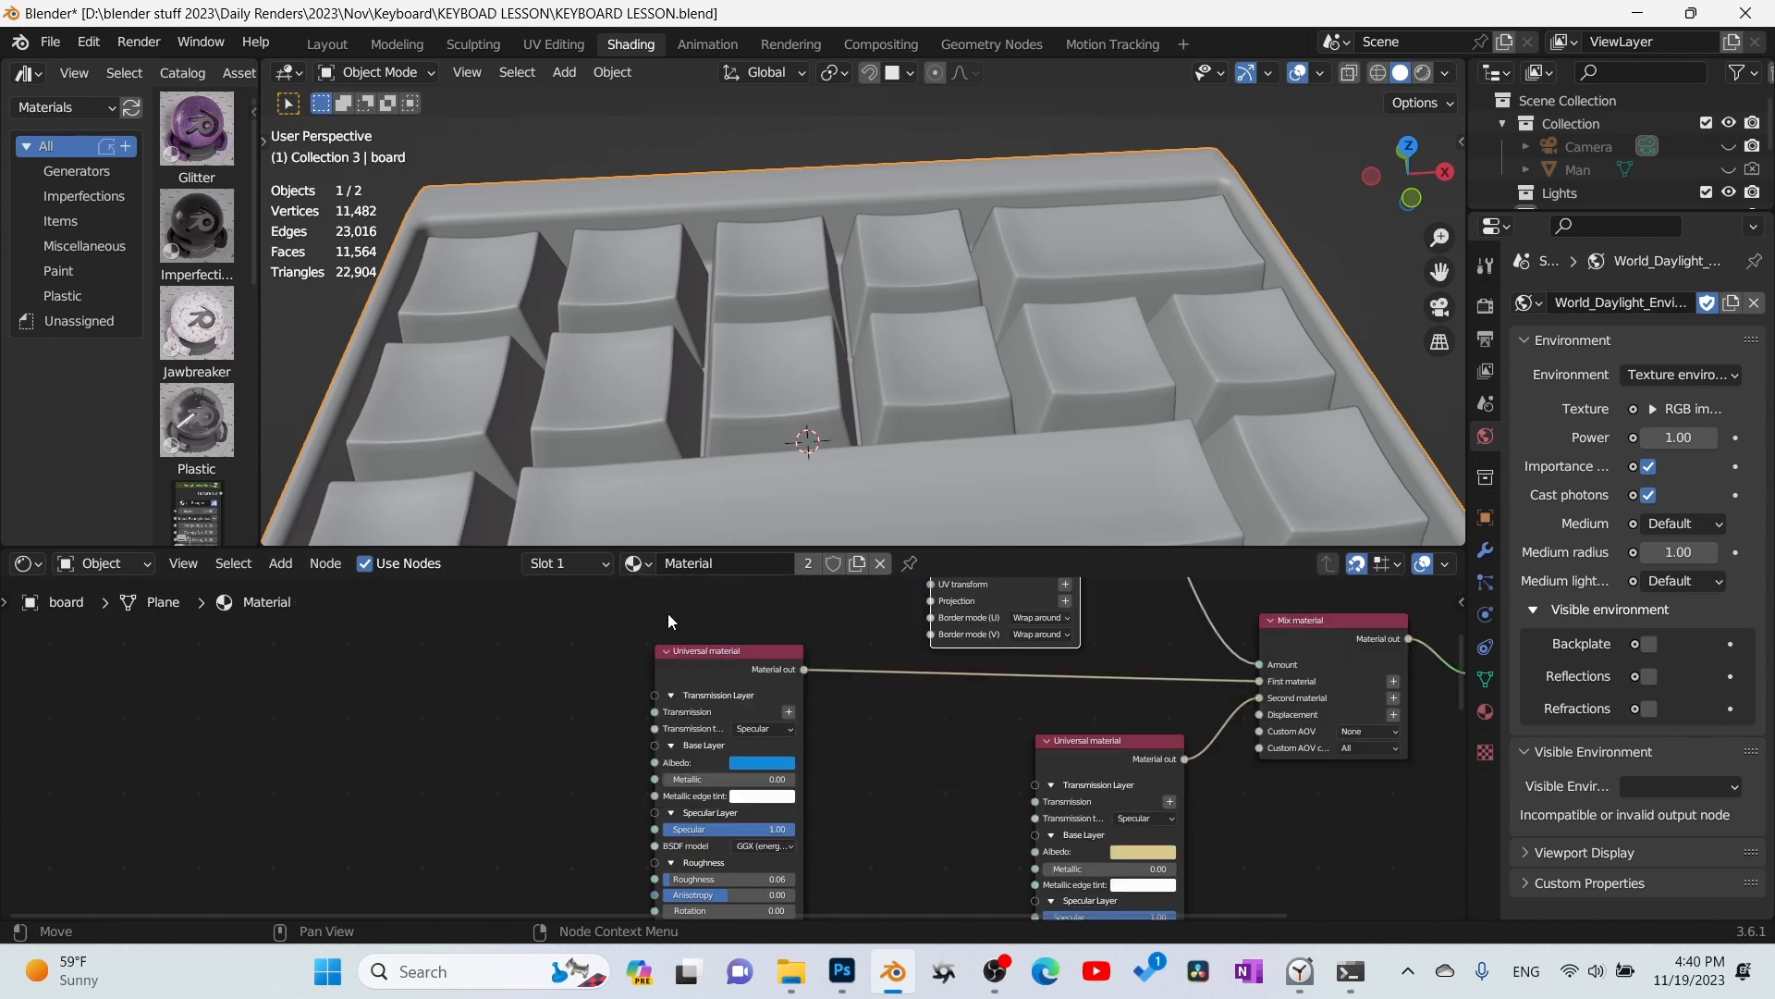
scroll(656, 686, down, 3)
drag(971, 851, 557, 616)
click(636, 563)
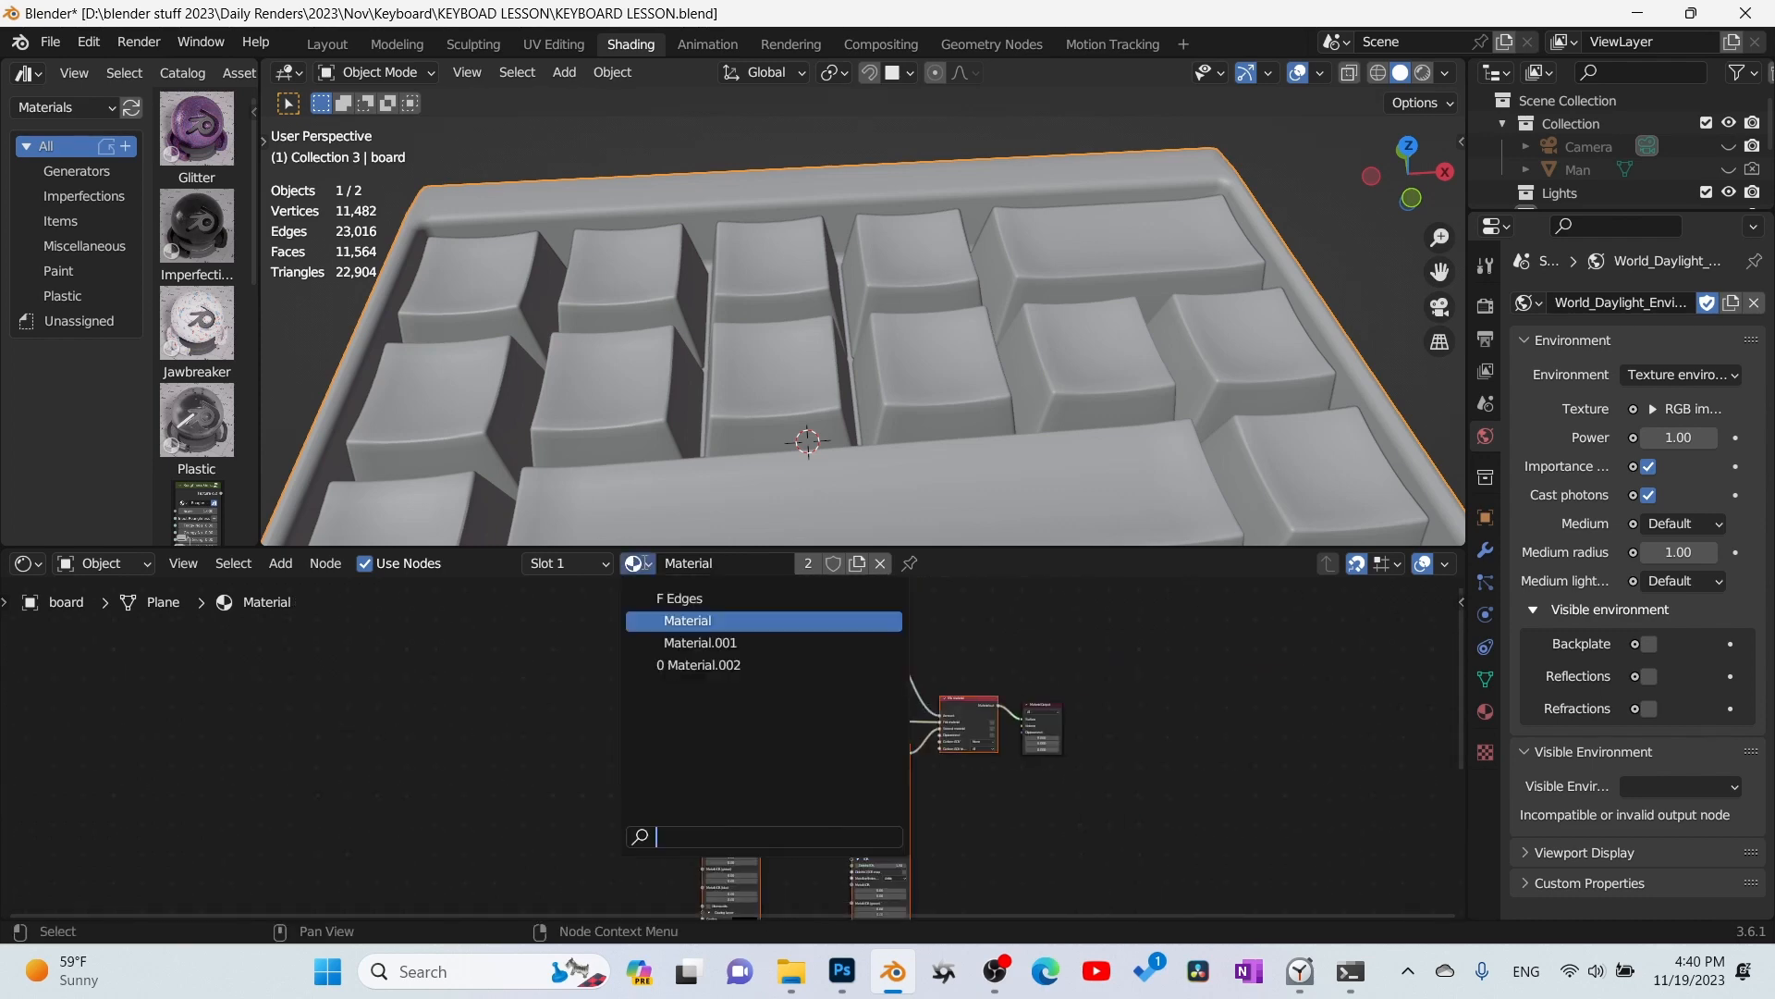
click(688, 641)
- Copy the keys' material nodes and paste them into the board's Material.001 in place of its Universal material node
click(647, 523)
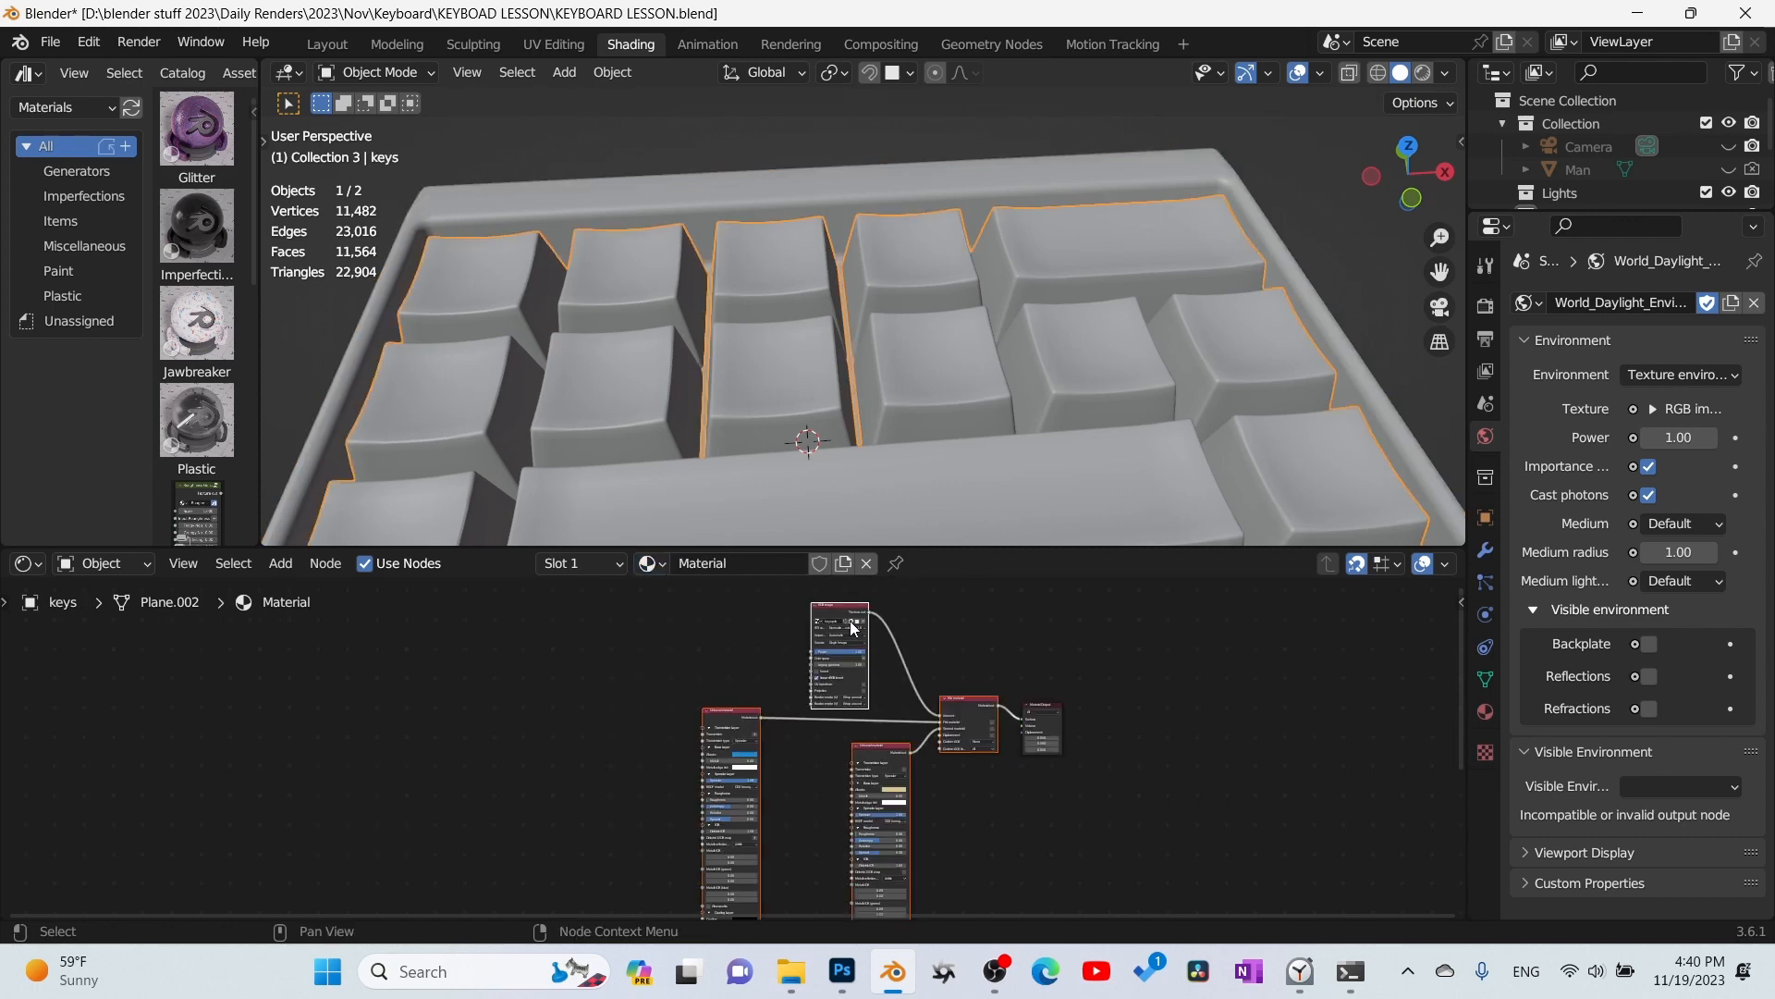
click(780, 204)
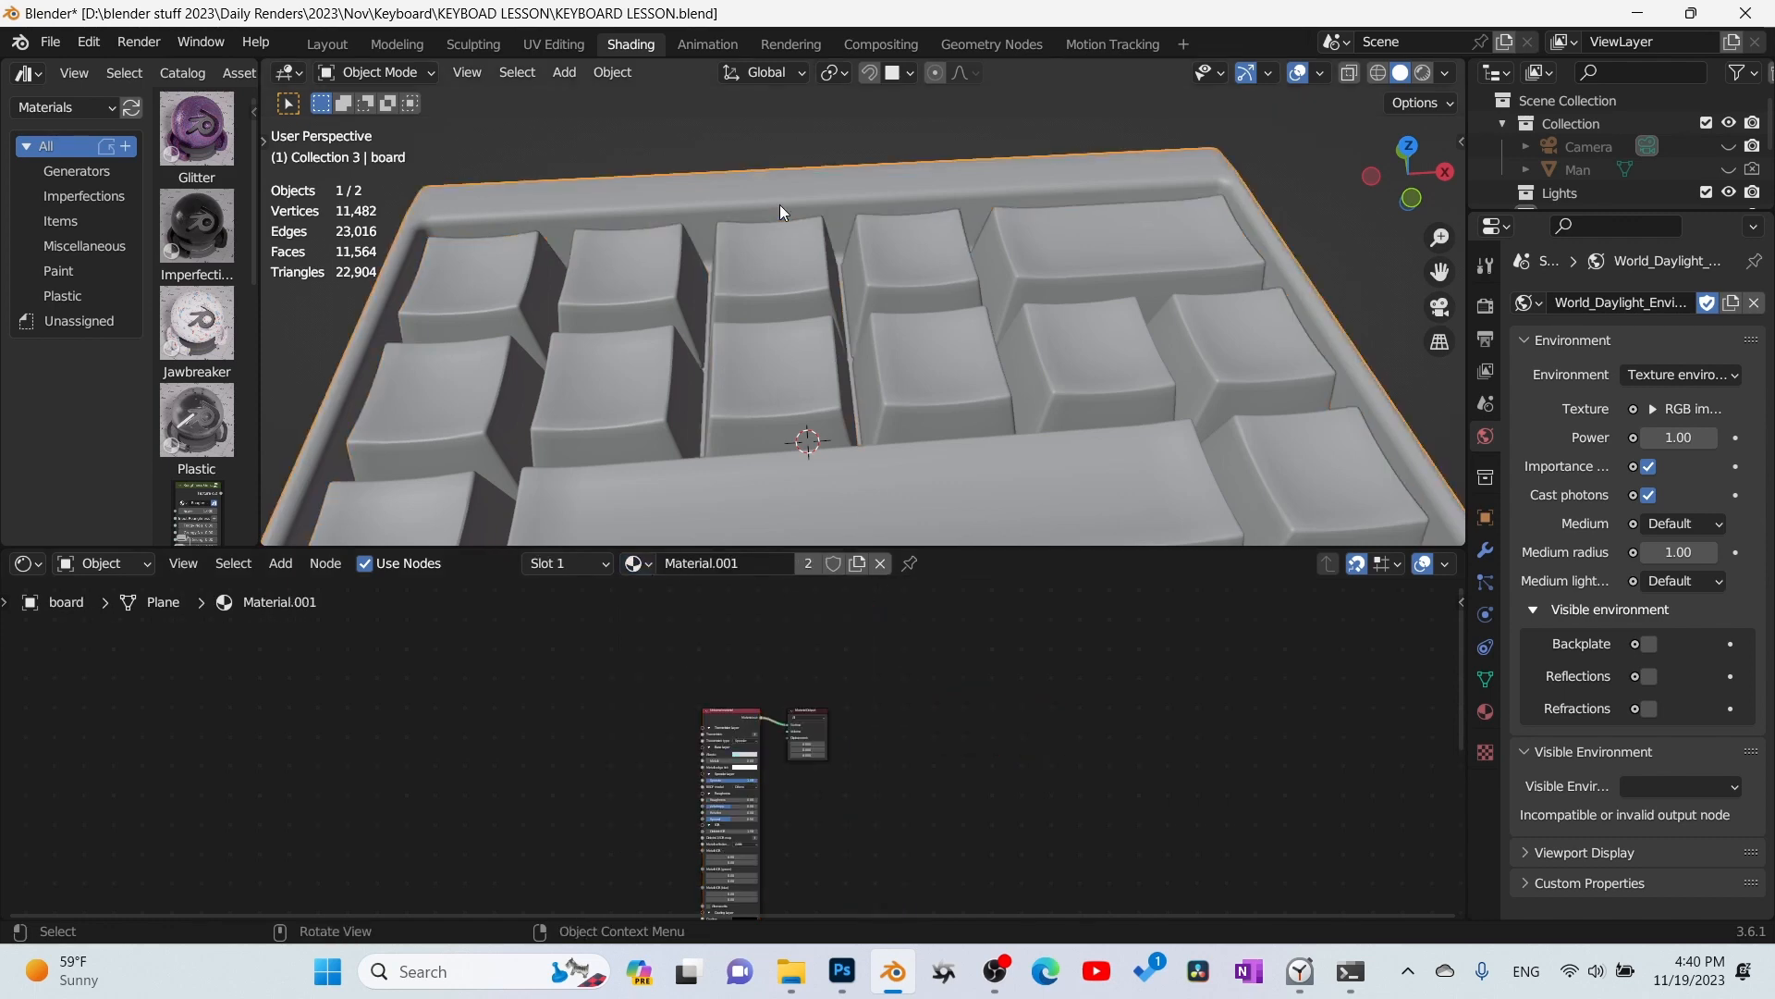
drag(633, 645, 717, 736)
key(x)
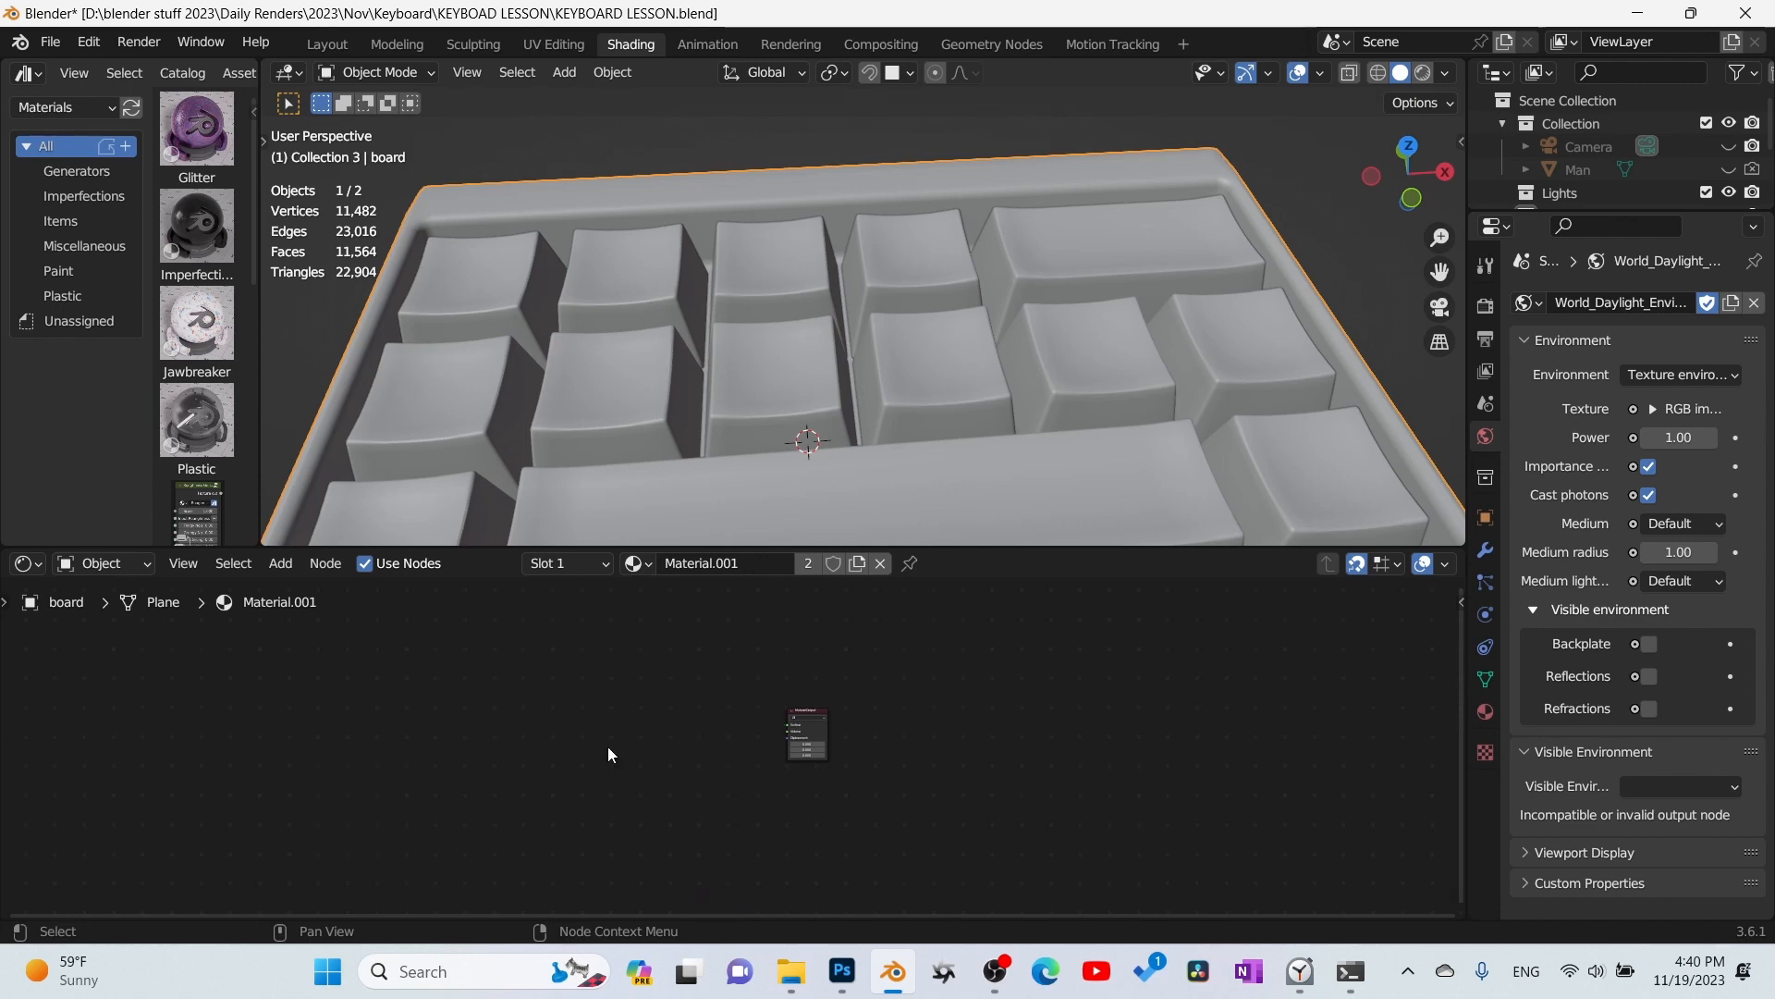
key(ctrl+v)
scroll(740, 743, up, 4)
- Maximize the node editor, reposition the pasted nodes, and connect the Mix material output to the Material Output's Surface
key(ctrl+space)
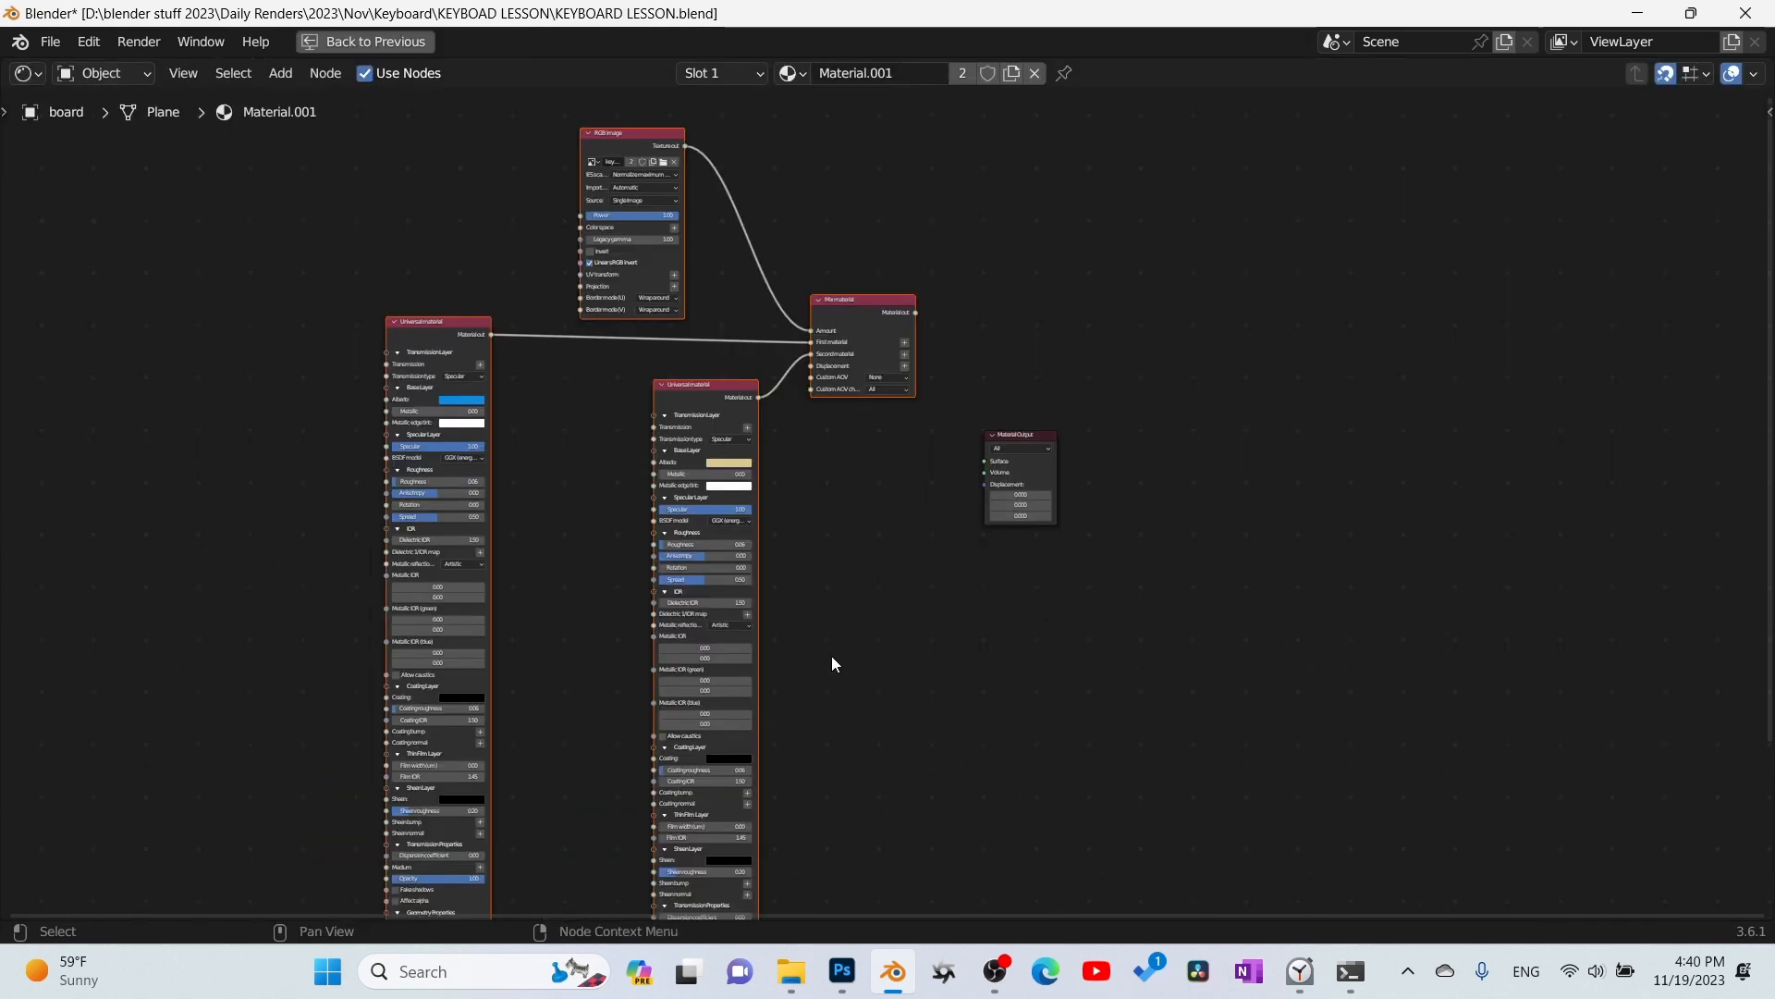
scroll(831, 656, up, 2)
key(g)
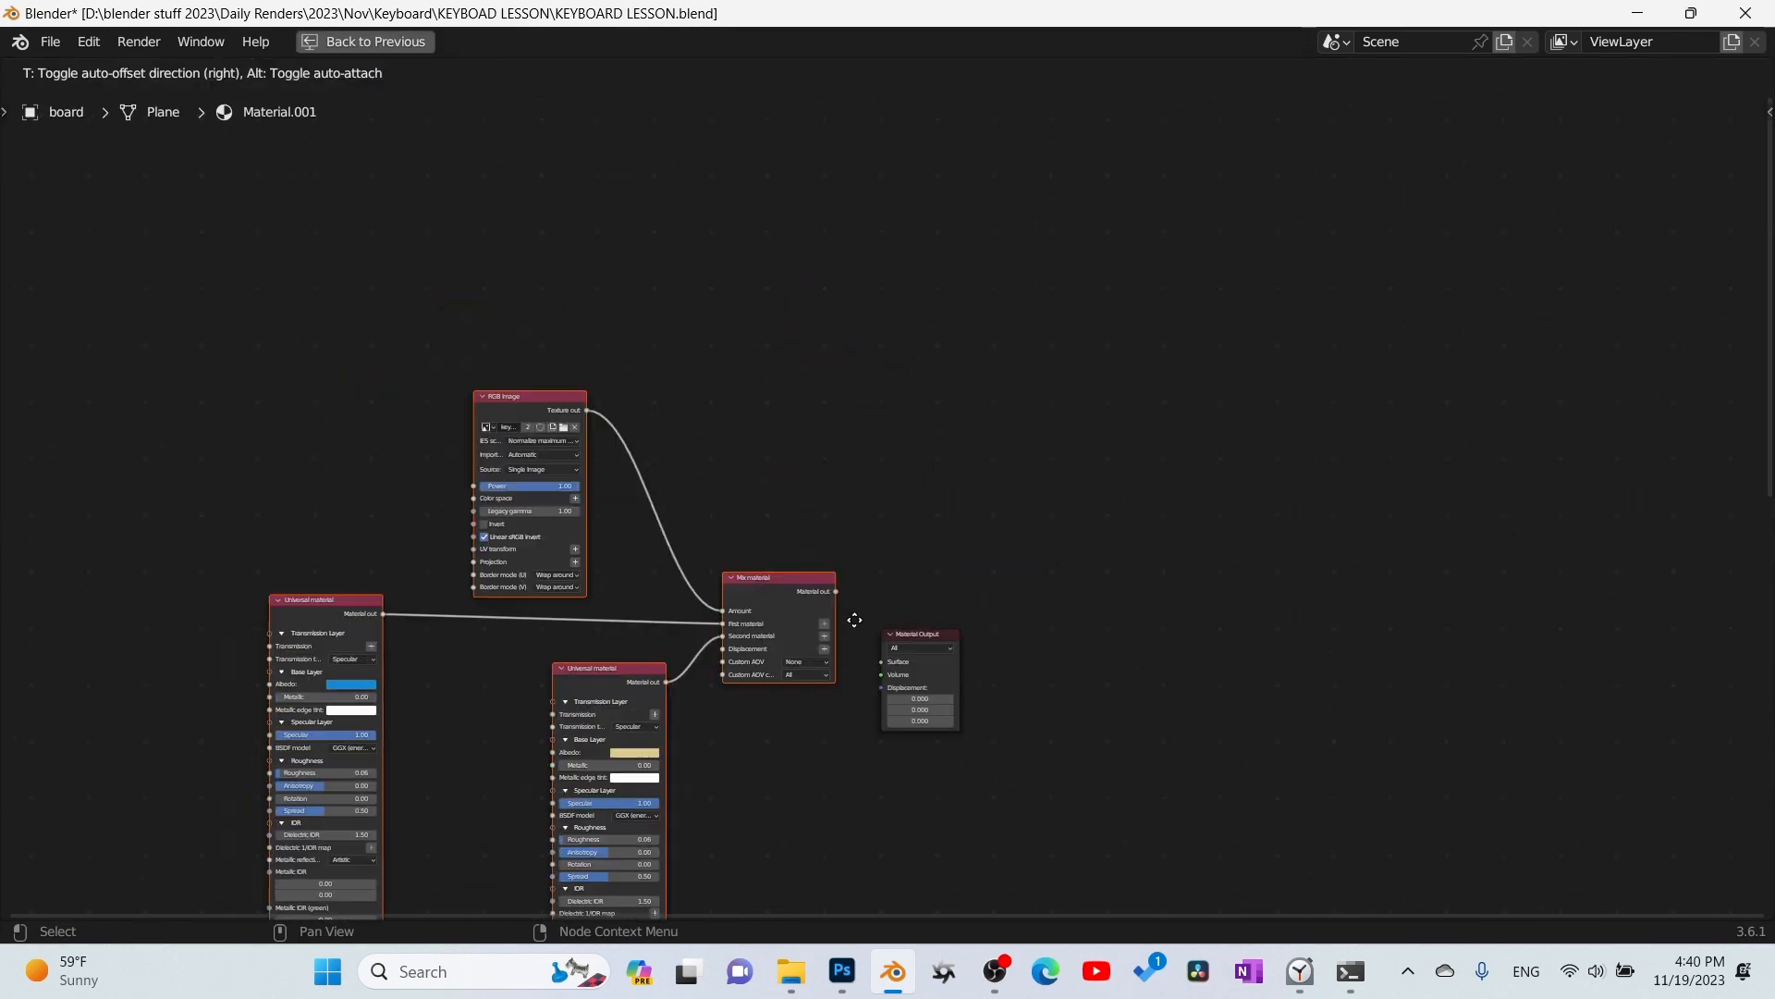
click(792, 600)
drag(792, 601, 881, 662)
scroll(439, 459, up, 8)
middle_drag(438, 459, 1055, 459)
- Load board.psb into the board material's RGB image node, and restore the split layout with the viewport in rendered shading
click(510, 370)
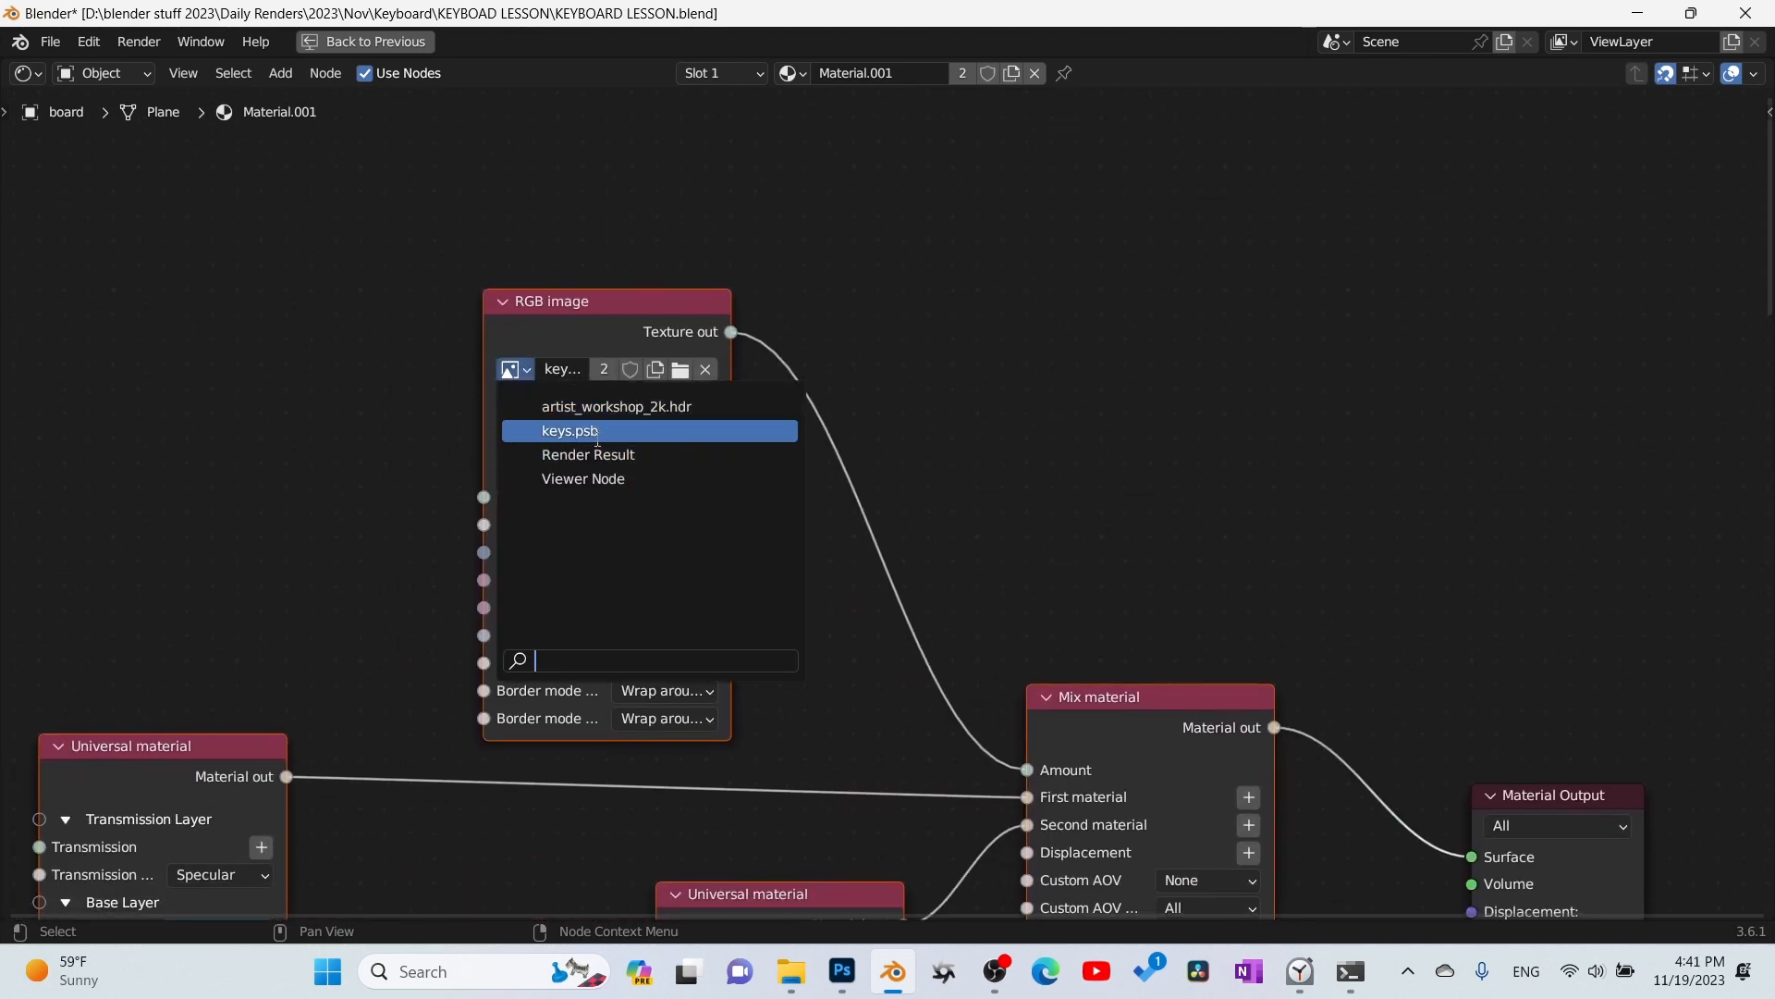
click(592, 195)
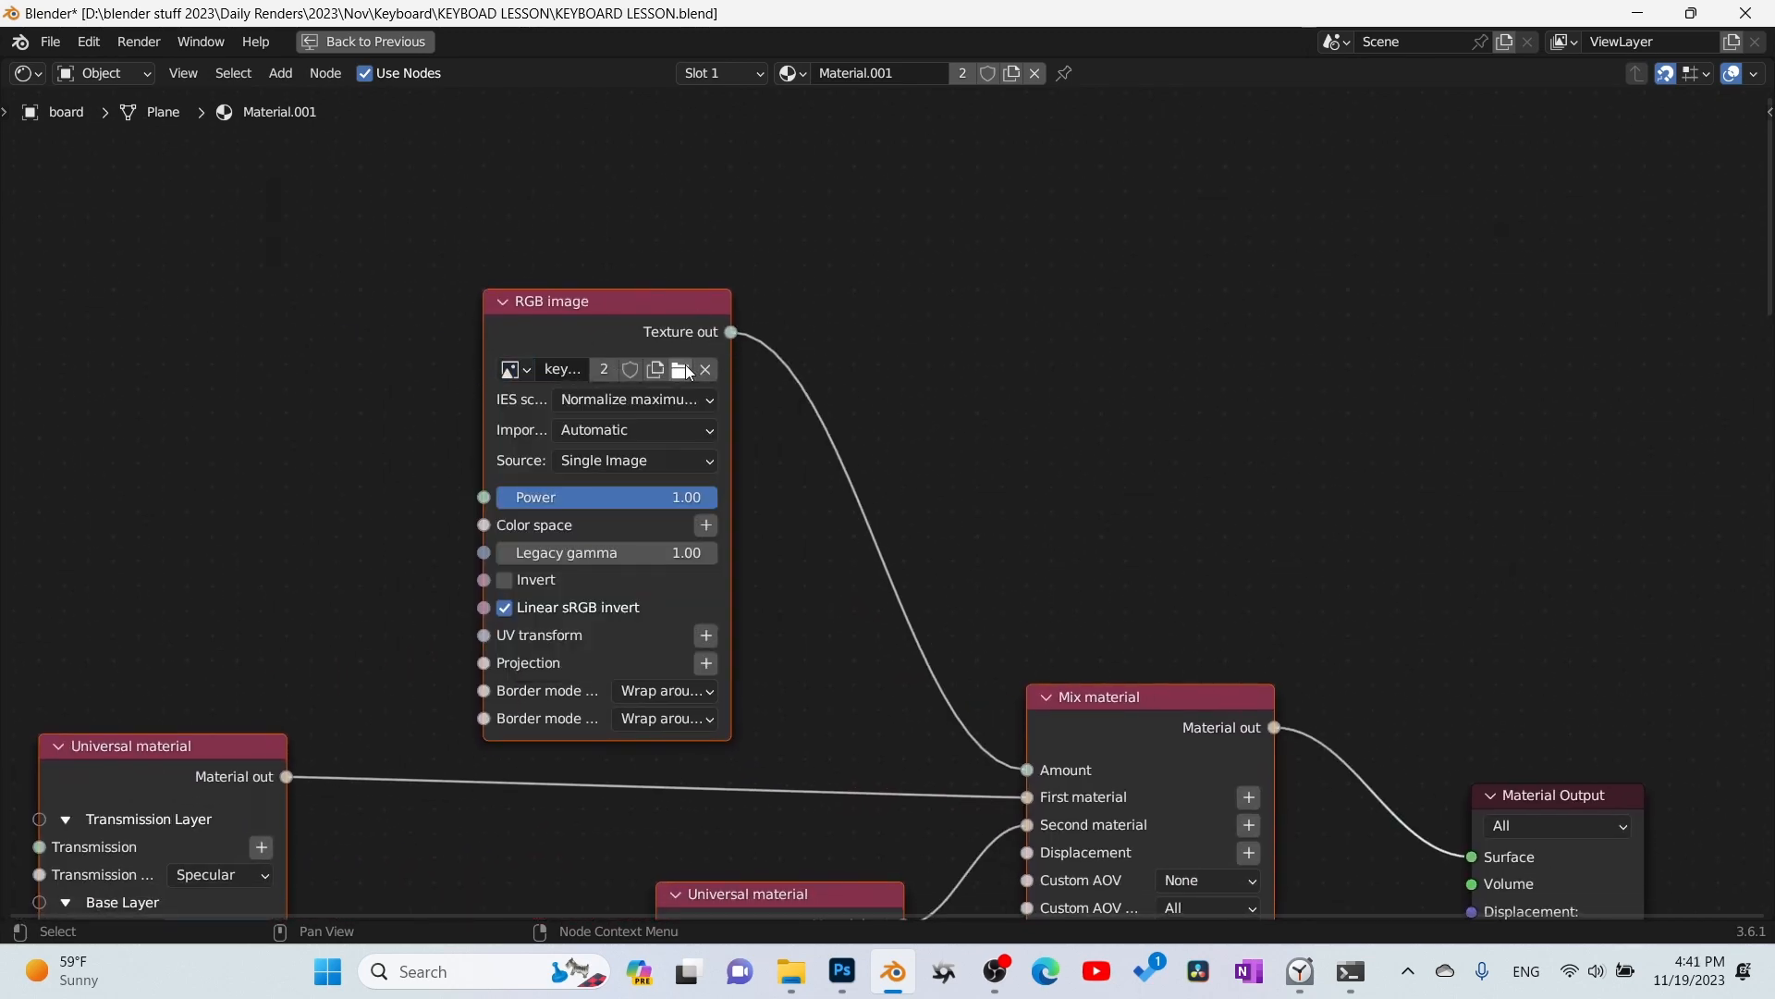
click(689, 372)
click(618, 192)
click(1290, 827)
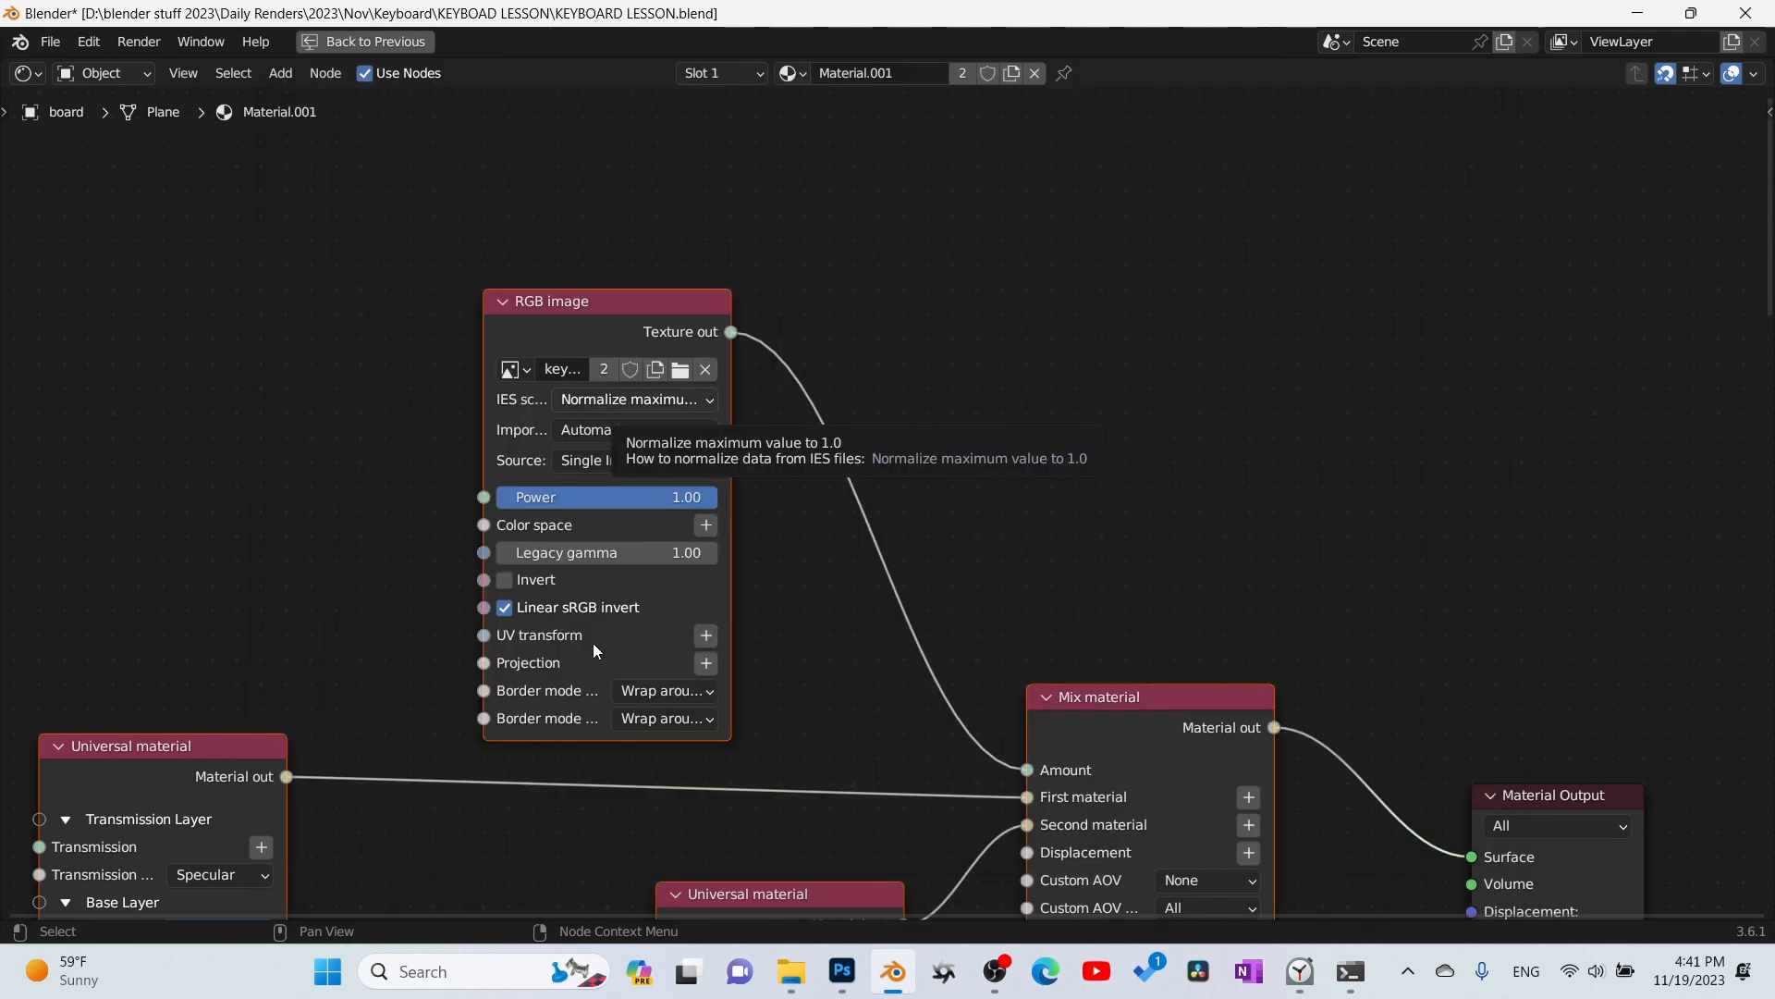
middle_drag(305, 645, 515, 357)
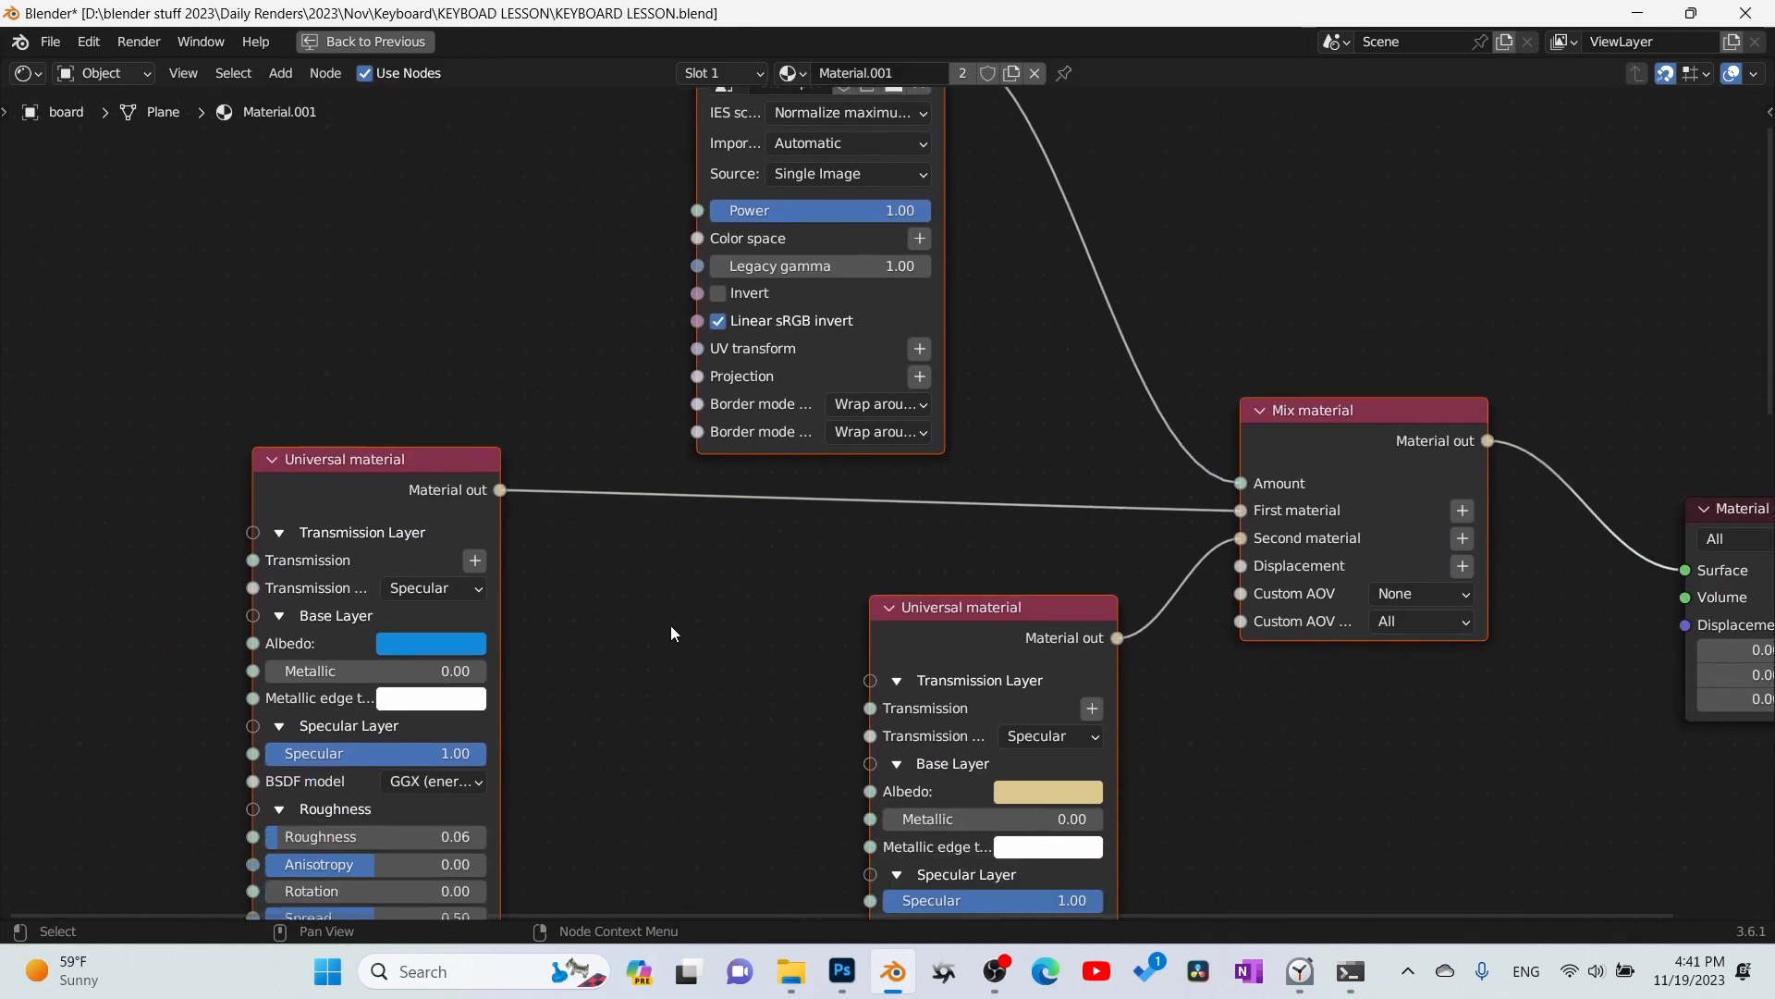
middle_drag(1160, 674, 1030, 659)
key(ctrl+space)
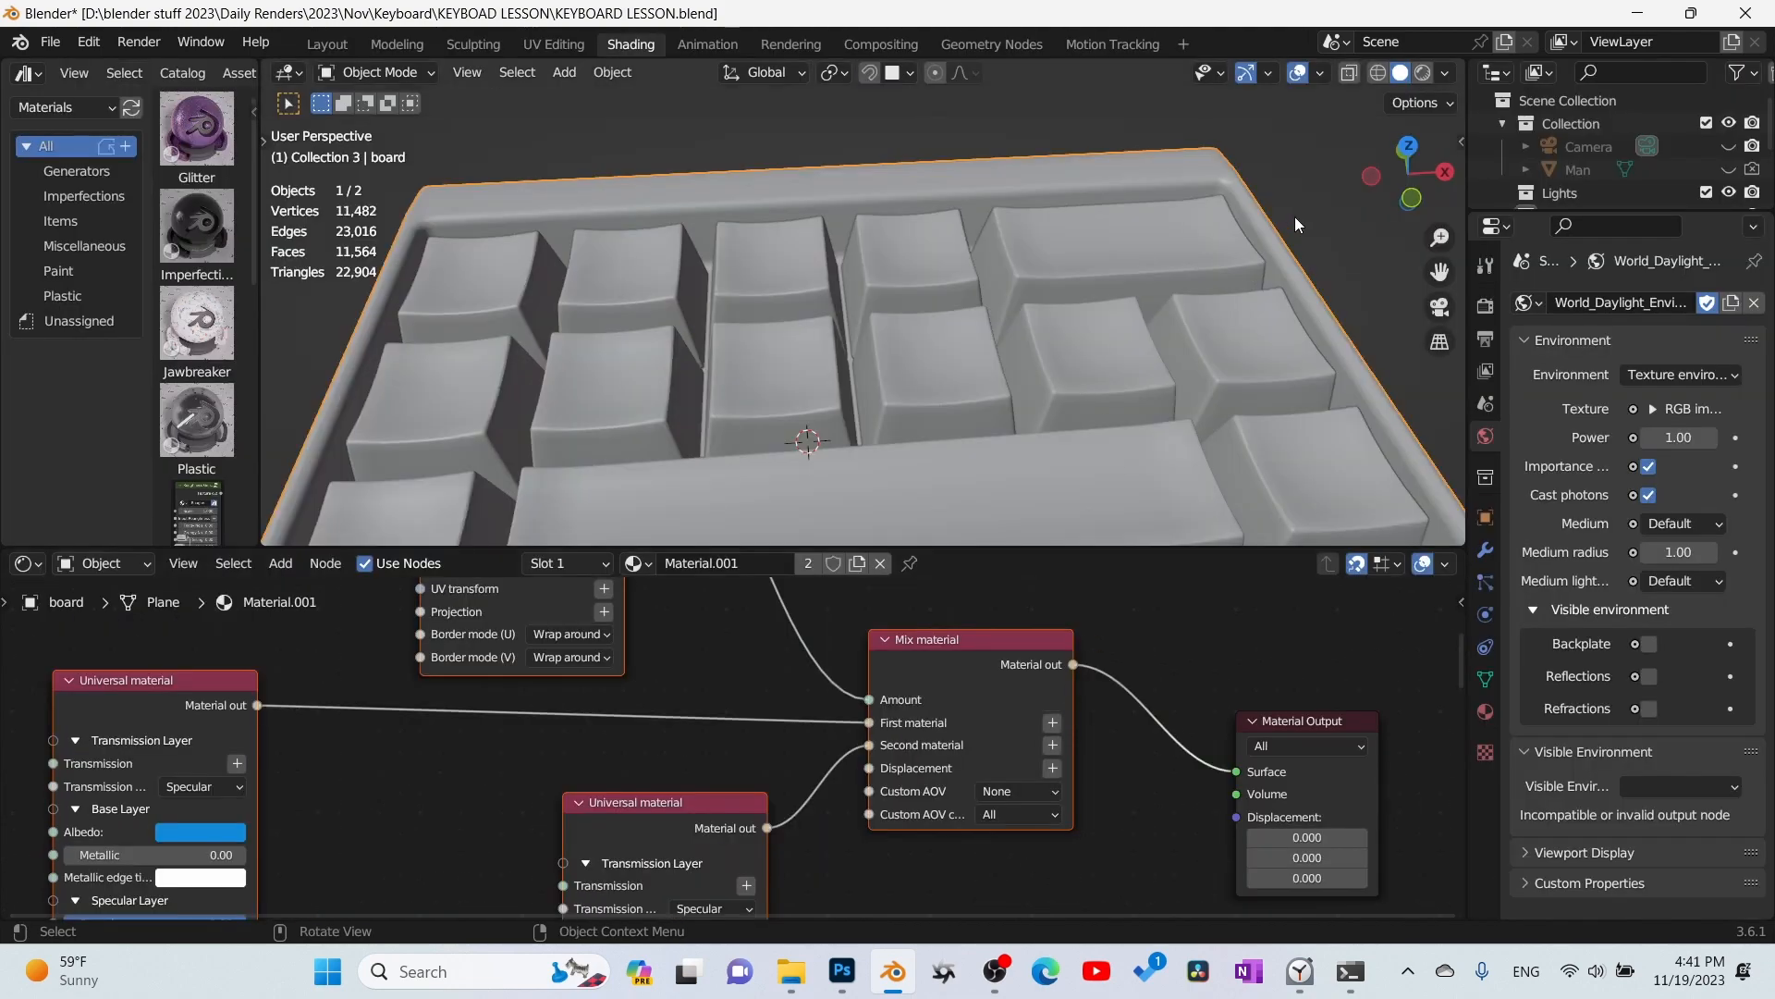
click(1424, 72)
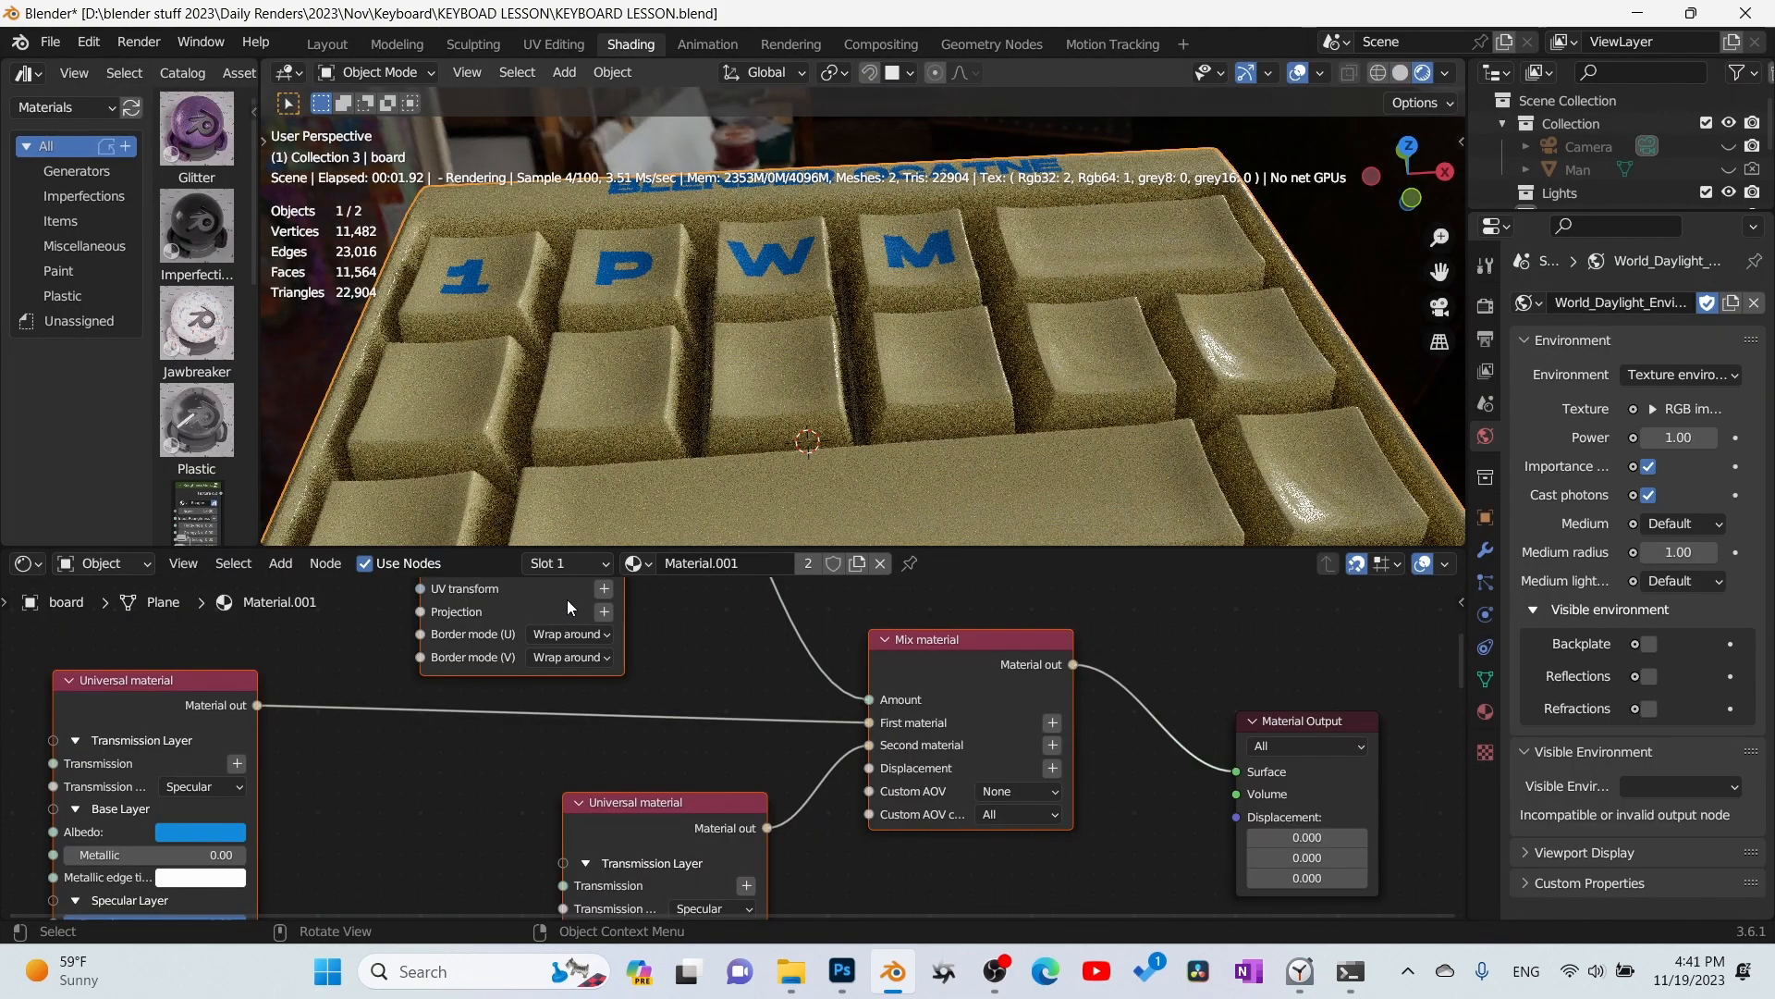
- Set the Albedo of the board material's first Universal material to black for the lettering
middle_drag(172, 840, 225, 824)
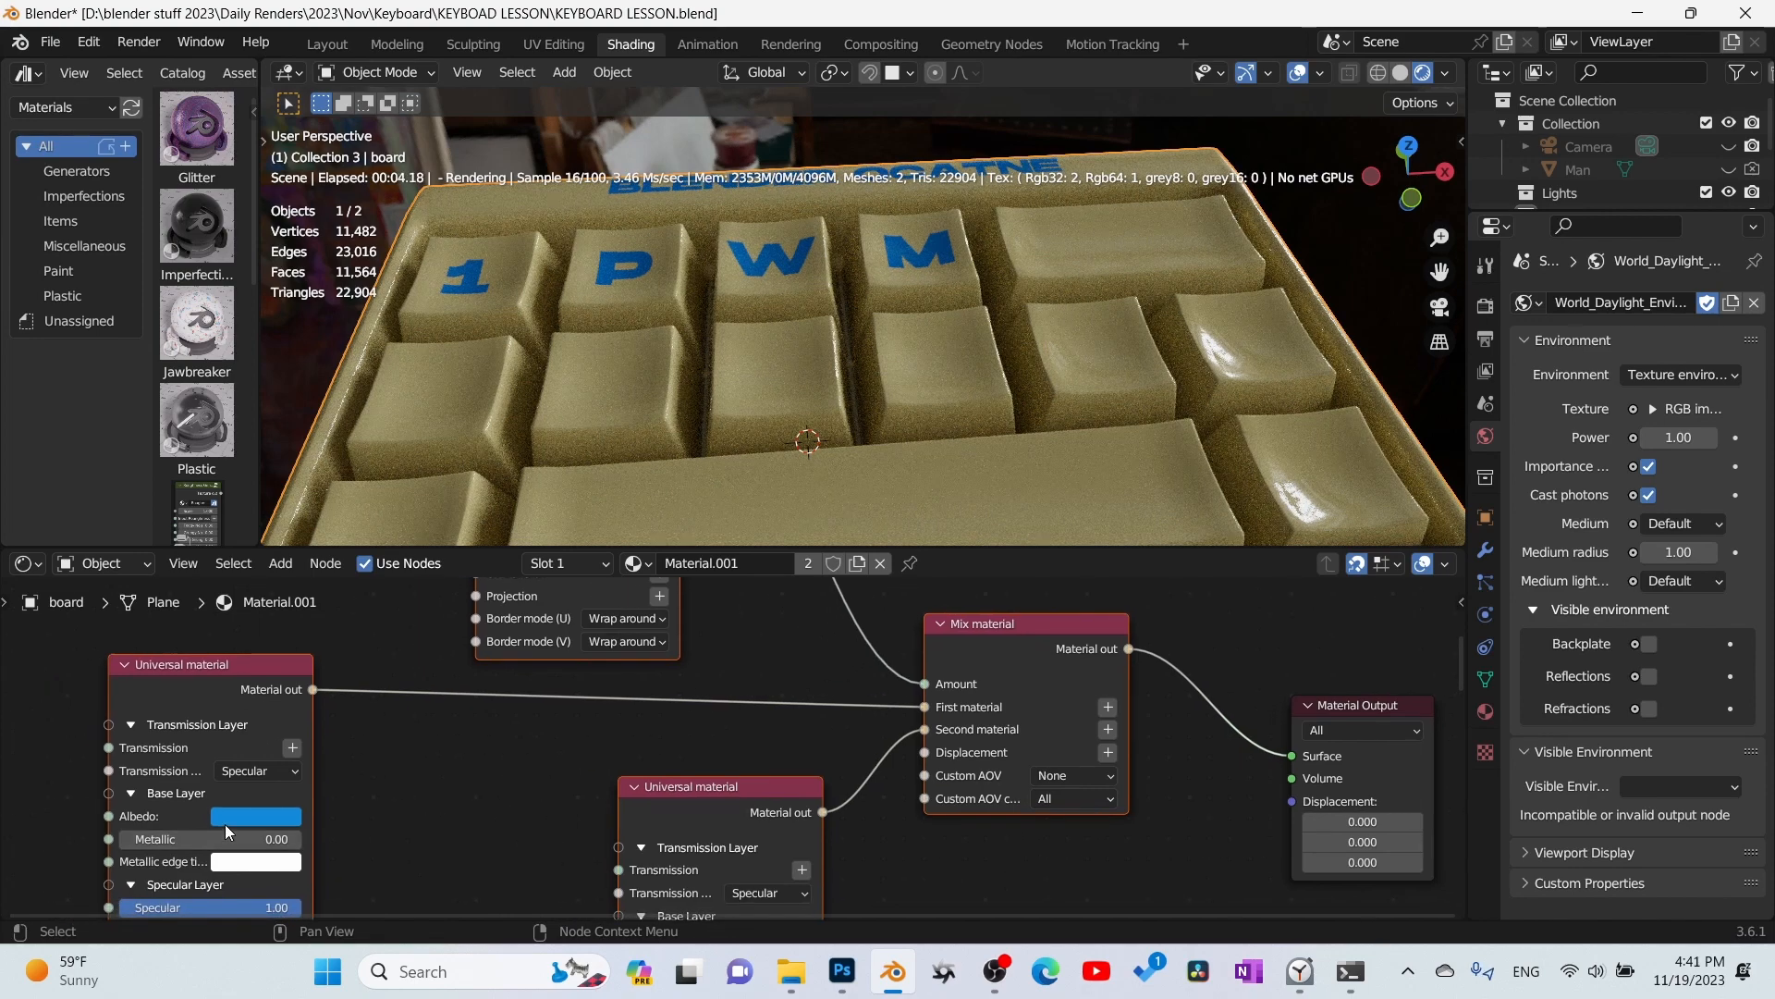
click(244, 814)
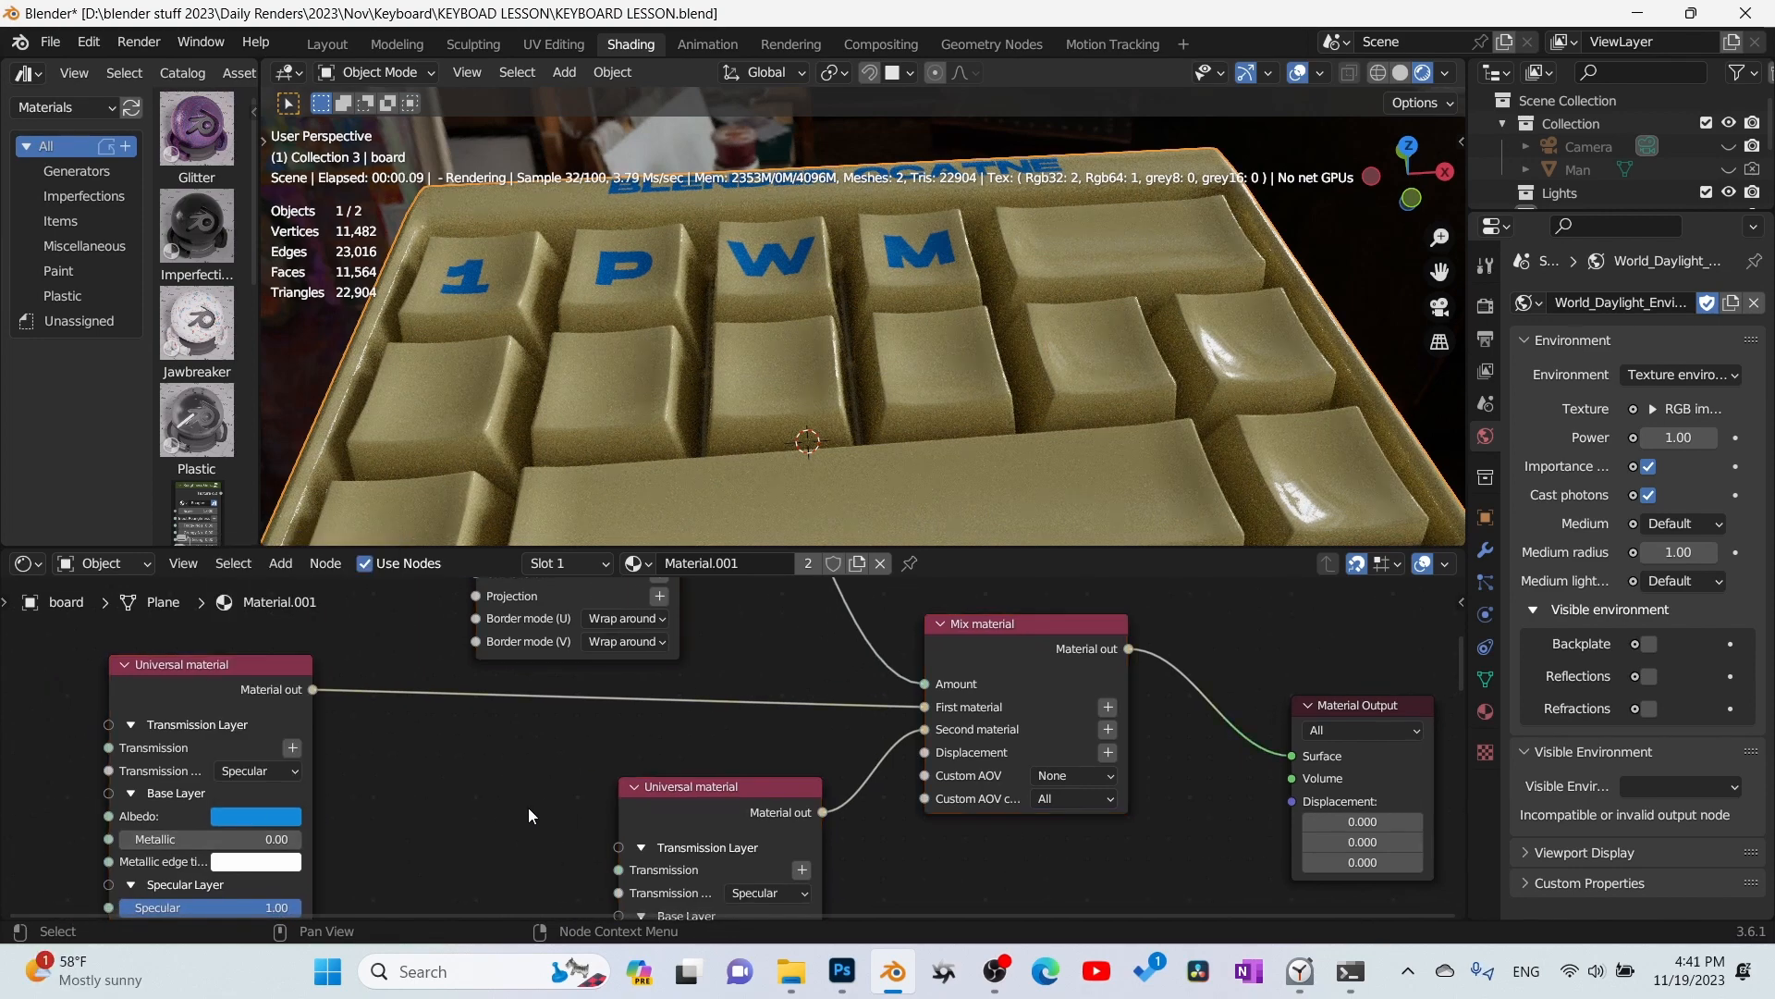
click(262, 815)
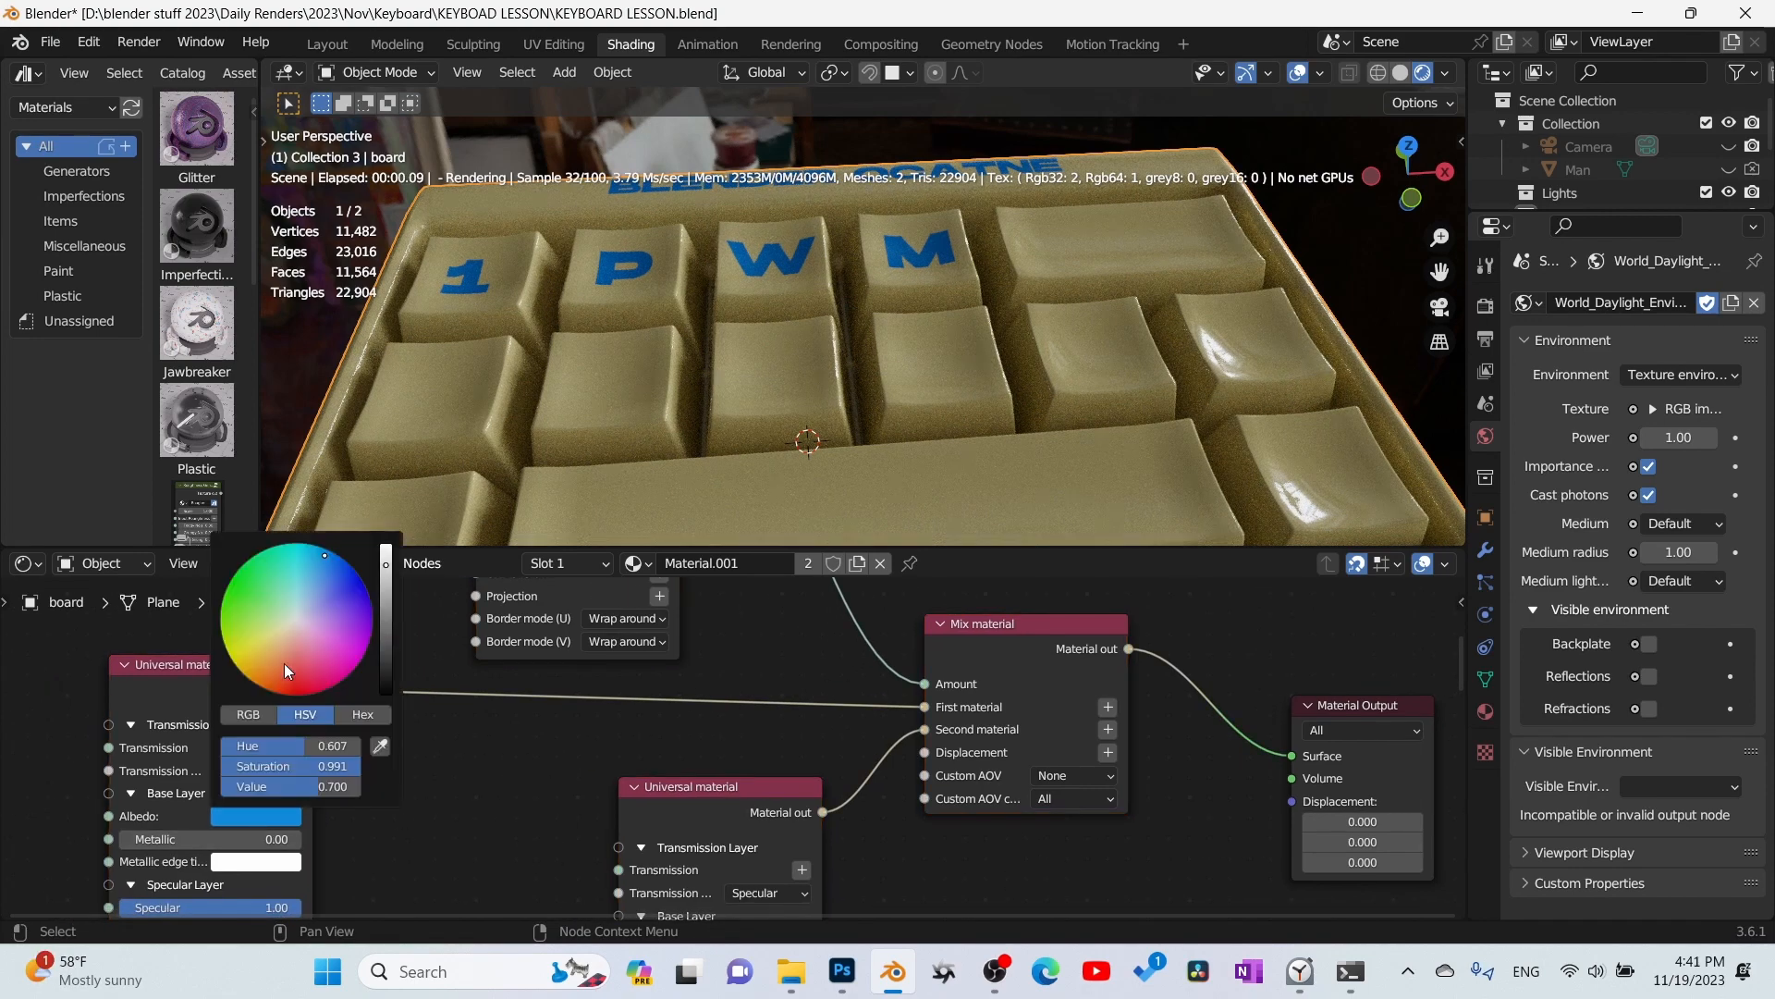
drag(387, 615, 389, 708)
middle_drag(487, 801, 436, 691)
- Set the Albedo of the board's second Universal material to light blue and check the board from above
click(730, 830)
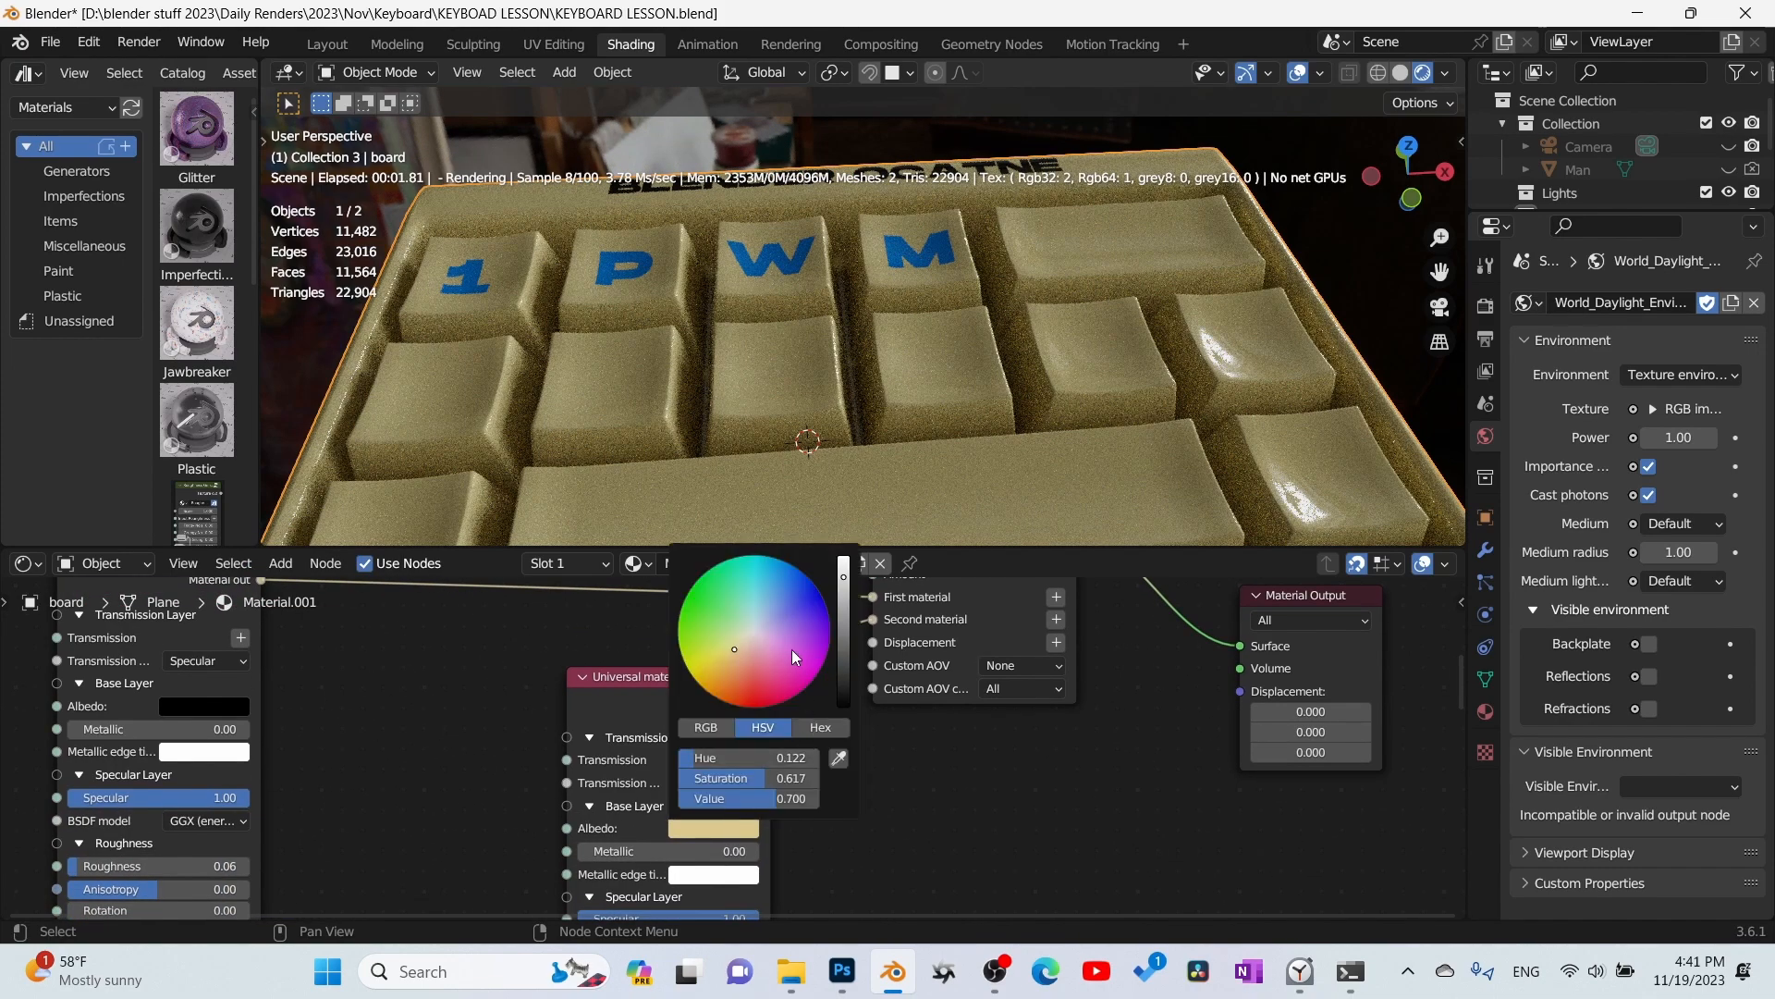
drag(792, 649, 772, 594)
middle_drag(862, 286, 833, 422)
scroll(865, 313, down, 2)
scroll(830, 230, up, 1)
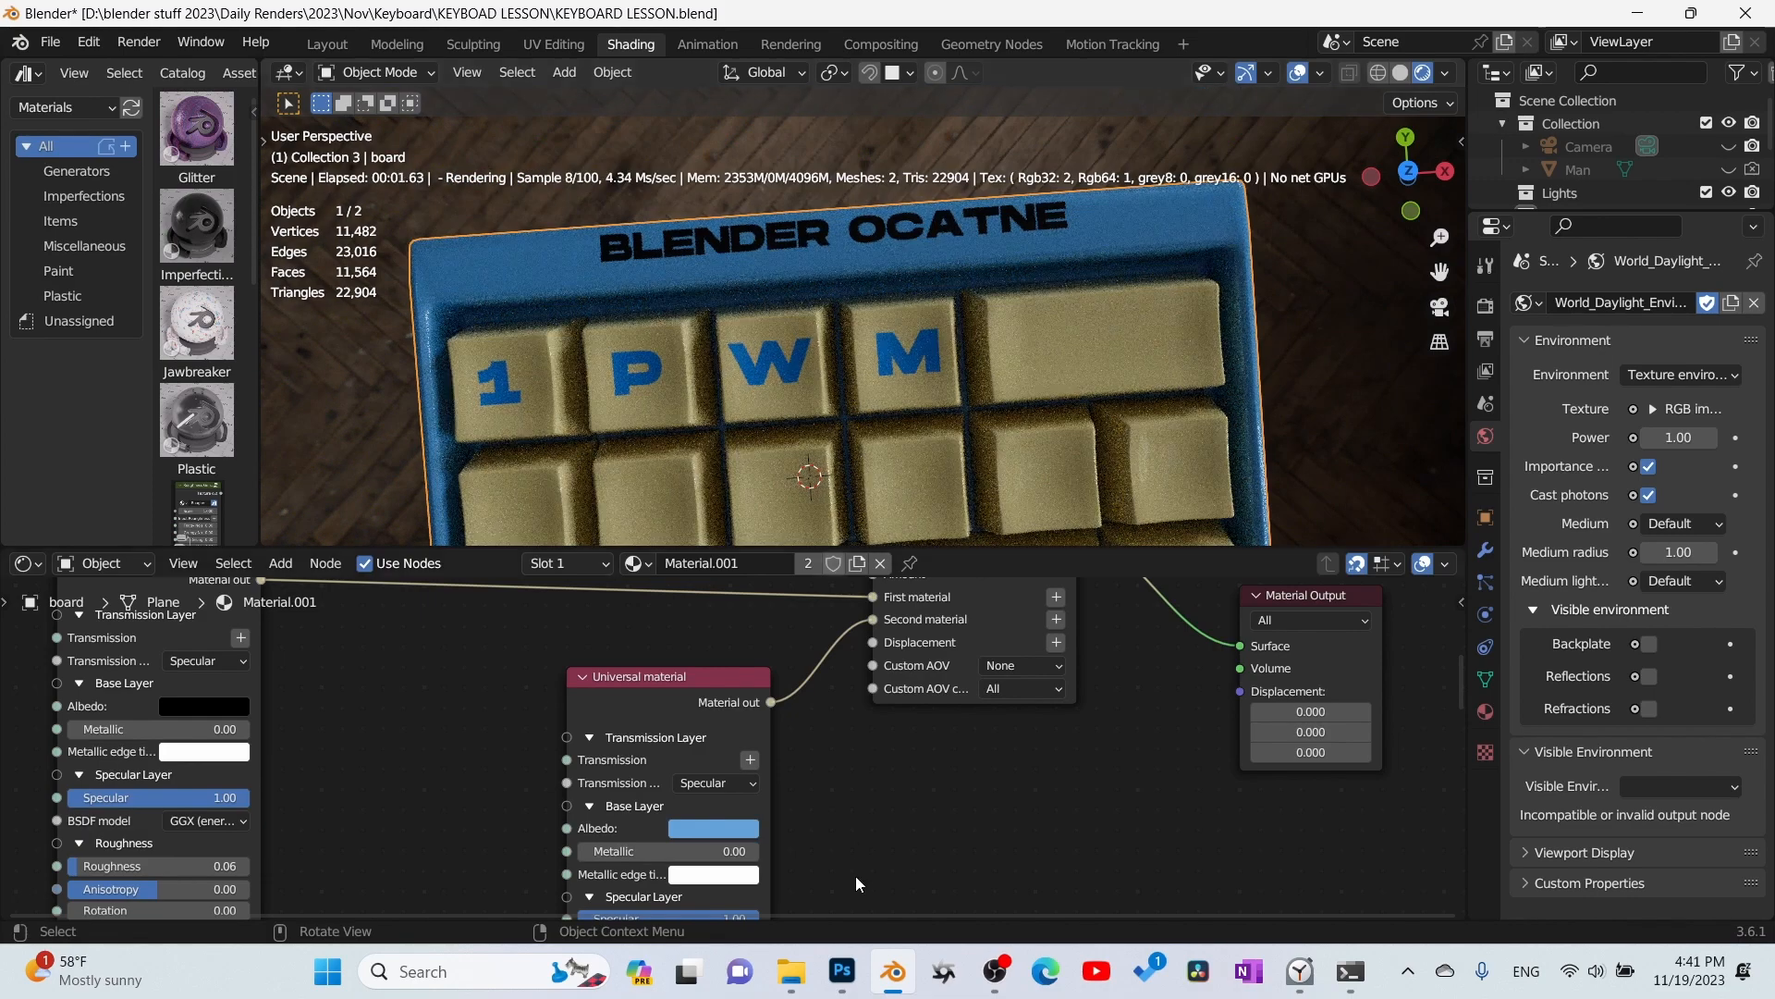
- In Photoshop, show Layer 1's UV layout in board.psb, nudge the BLENDER OCATNE text slightly down within the top strip, and save
click(843, 973)
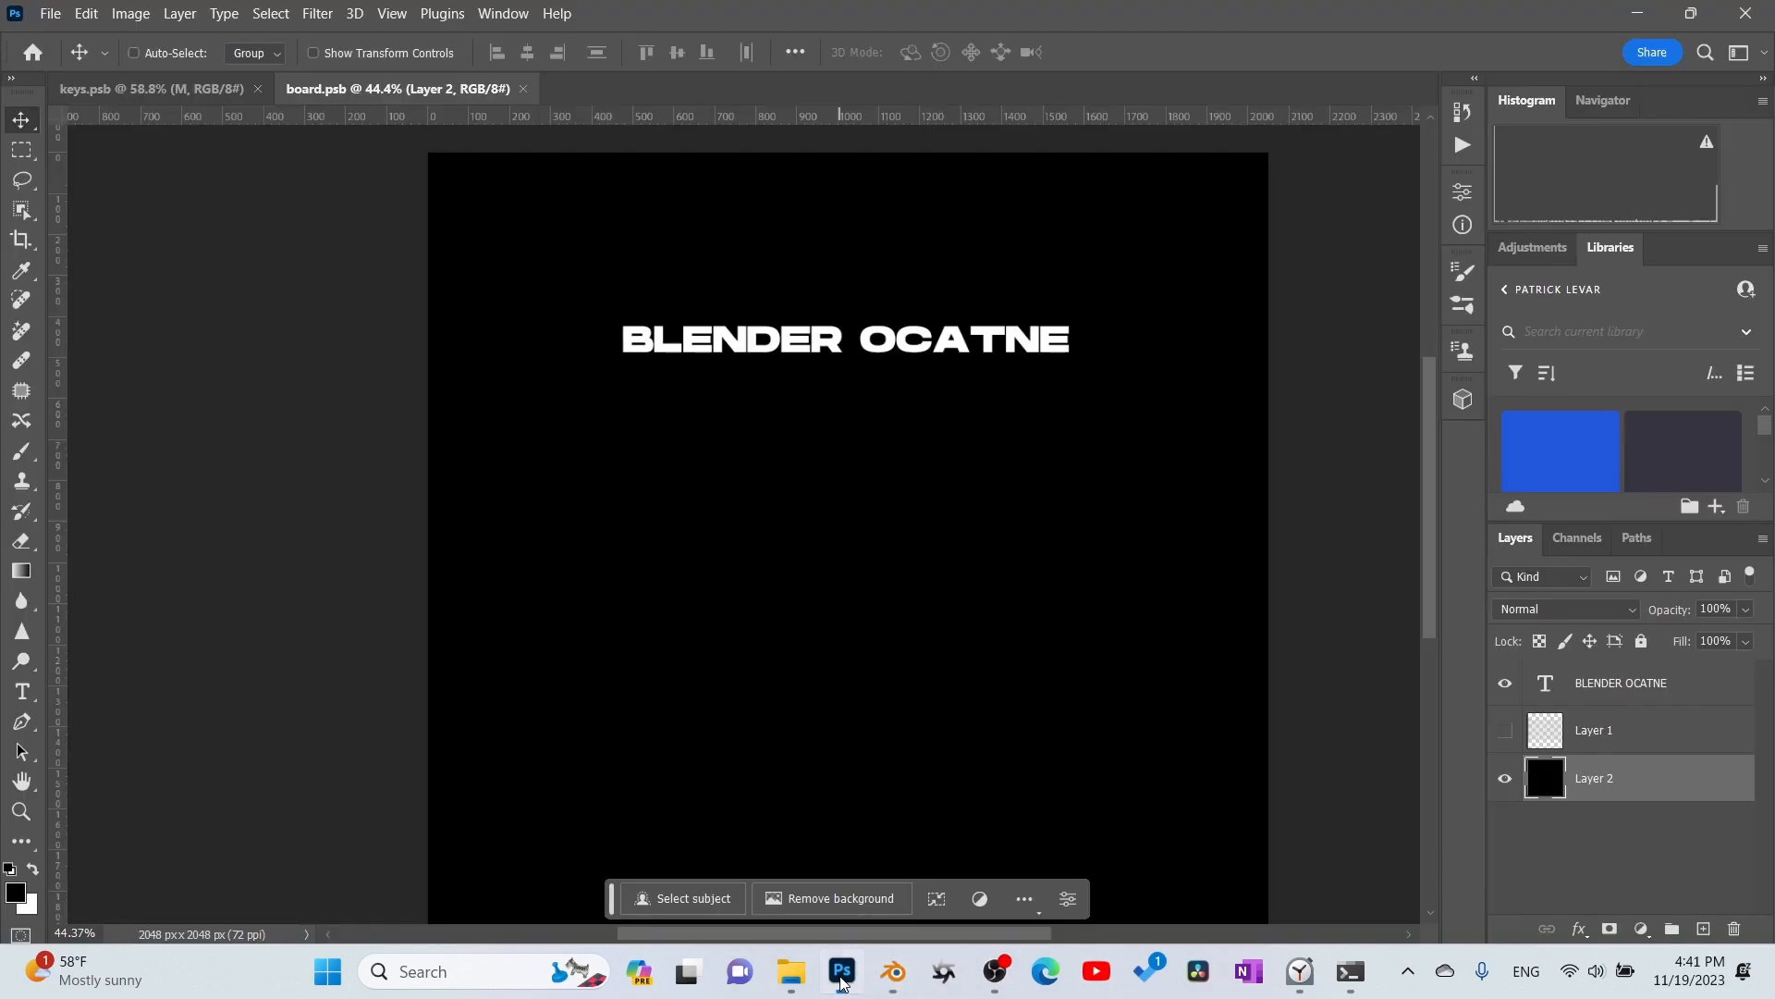
click(1640, 685)
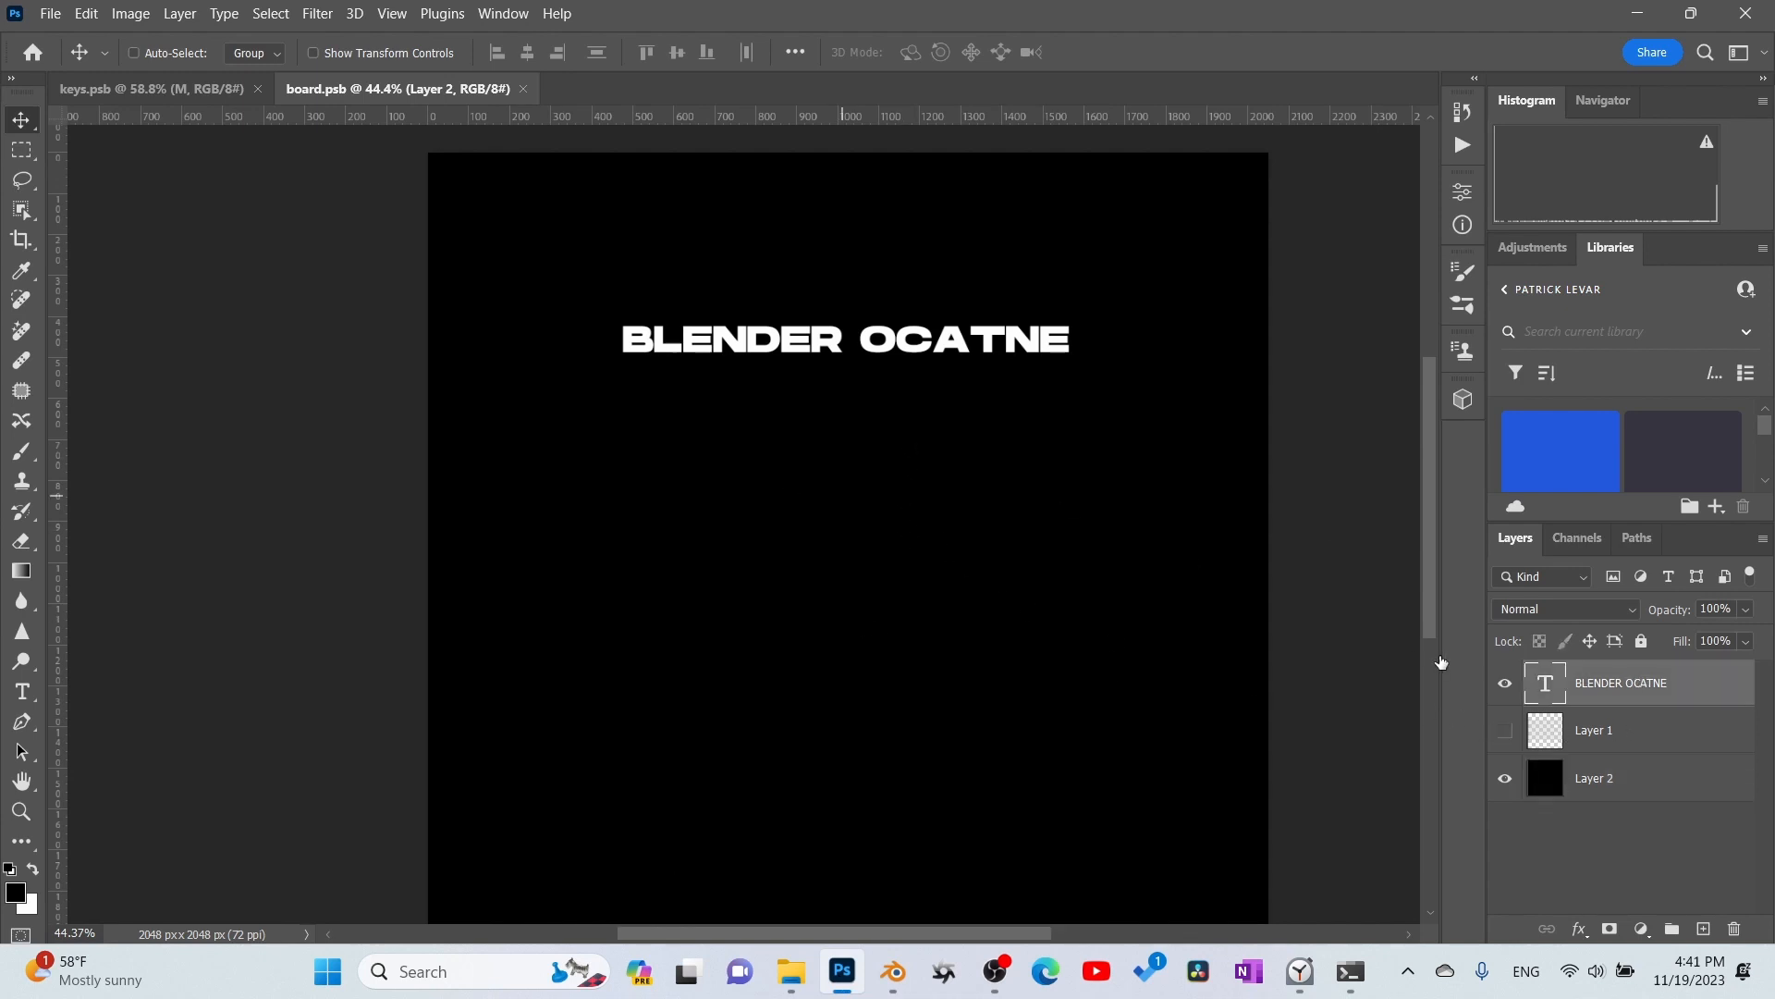
click(1505, 729)
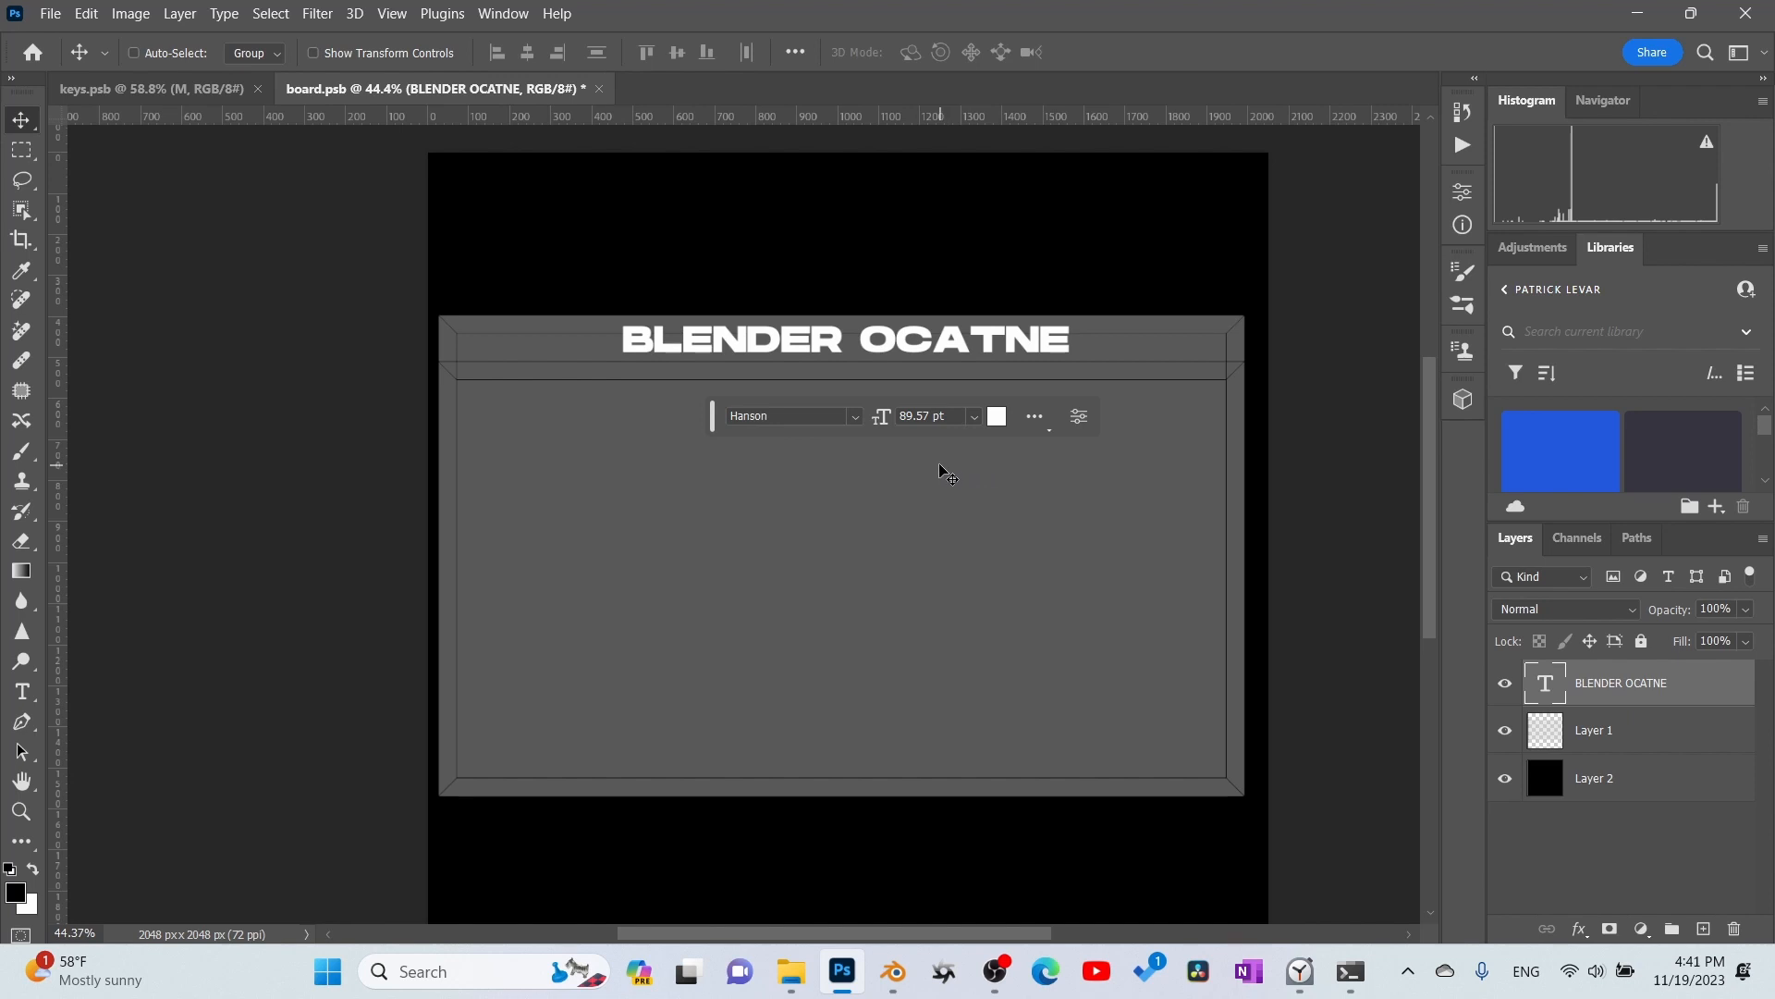
key(Down)
key(Down)
key(Down)
key(Down)
key(Down)
key(Down)
key(Down)
key(Down)
key(Down)
key(Down)
key(Down)
key(Down)
key(Down)
key(Down)
key(Down)
key(Down)
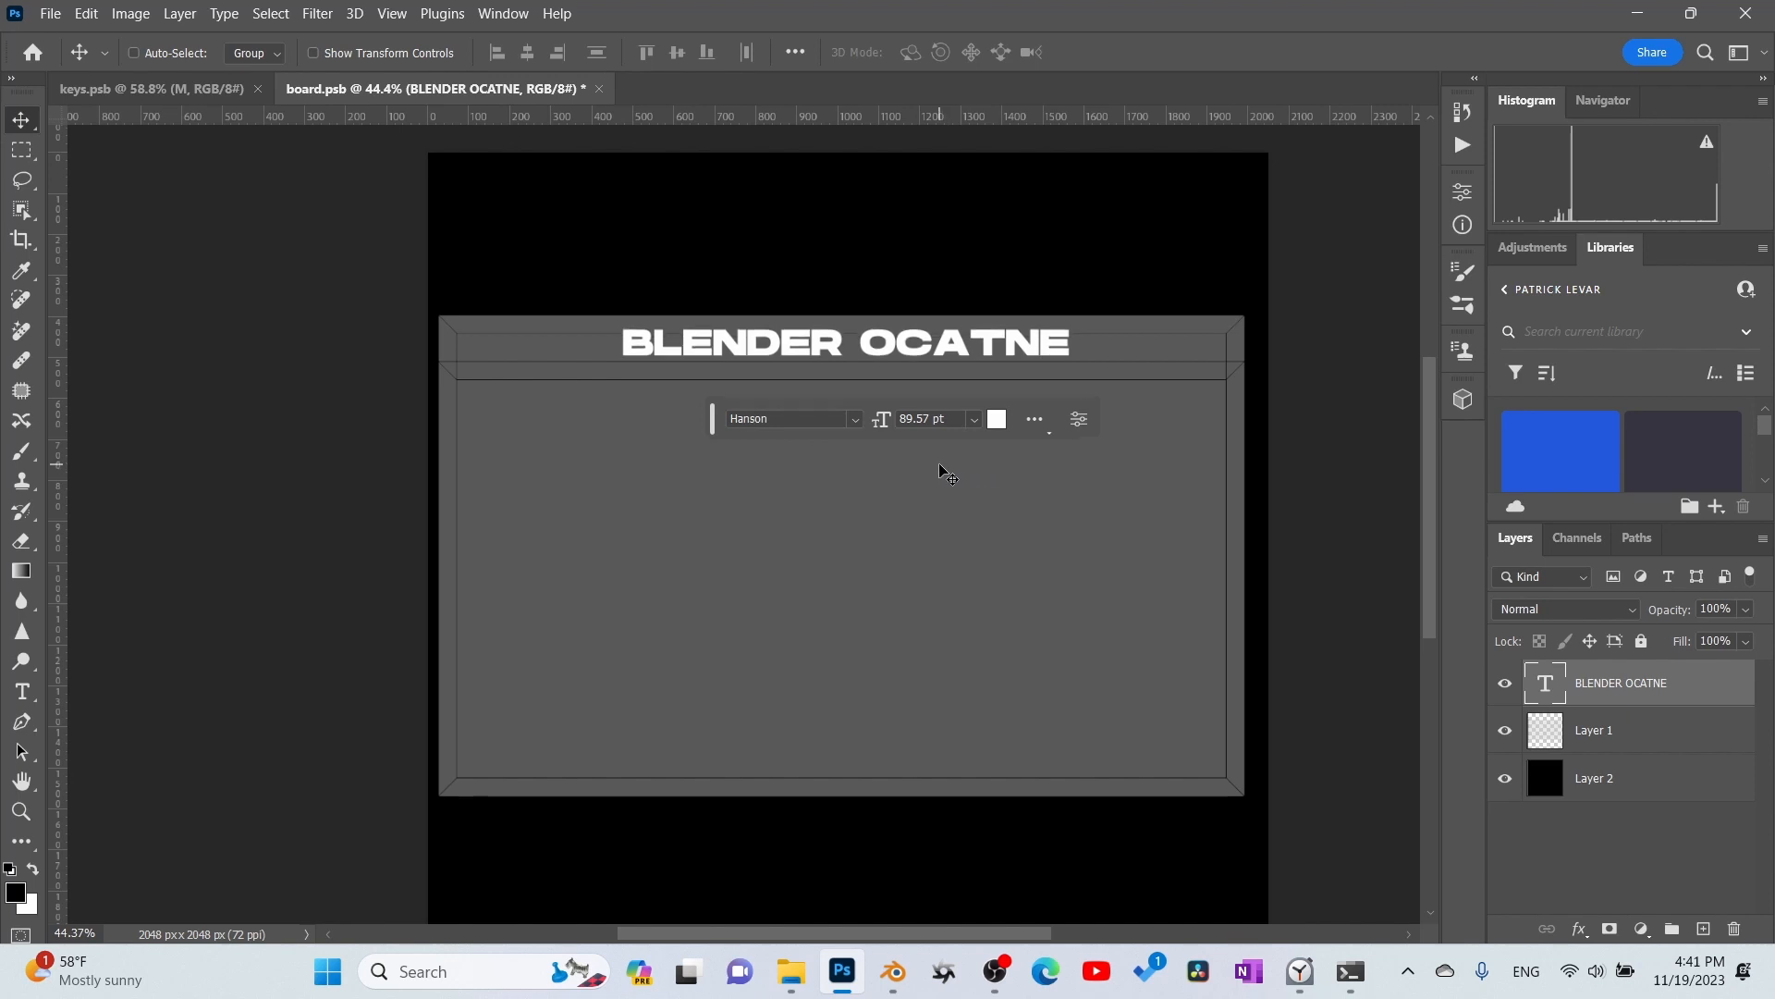
key(Down)
key(Down)
key(Down)
key(Down)
key(Down)
key(Down)
key(Down)
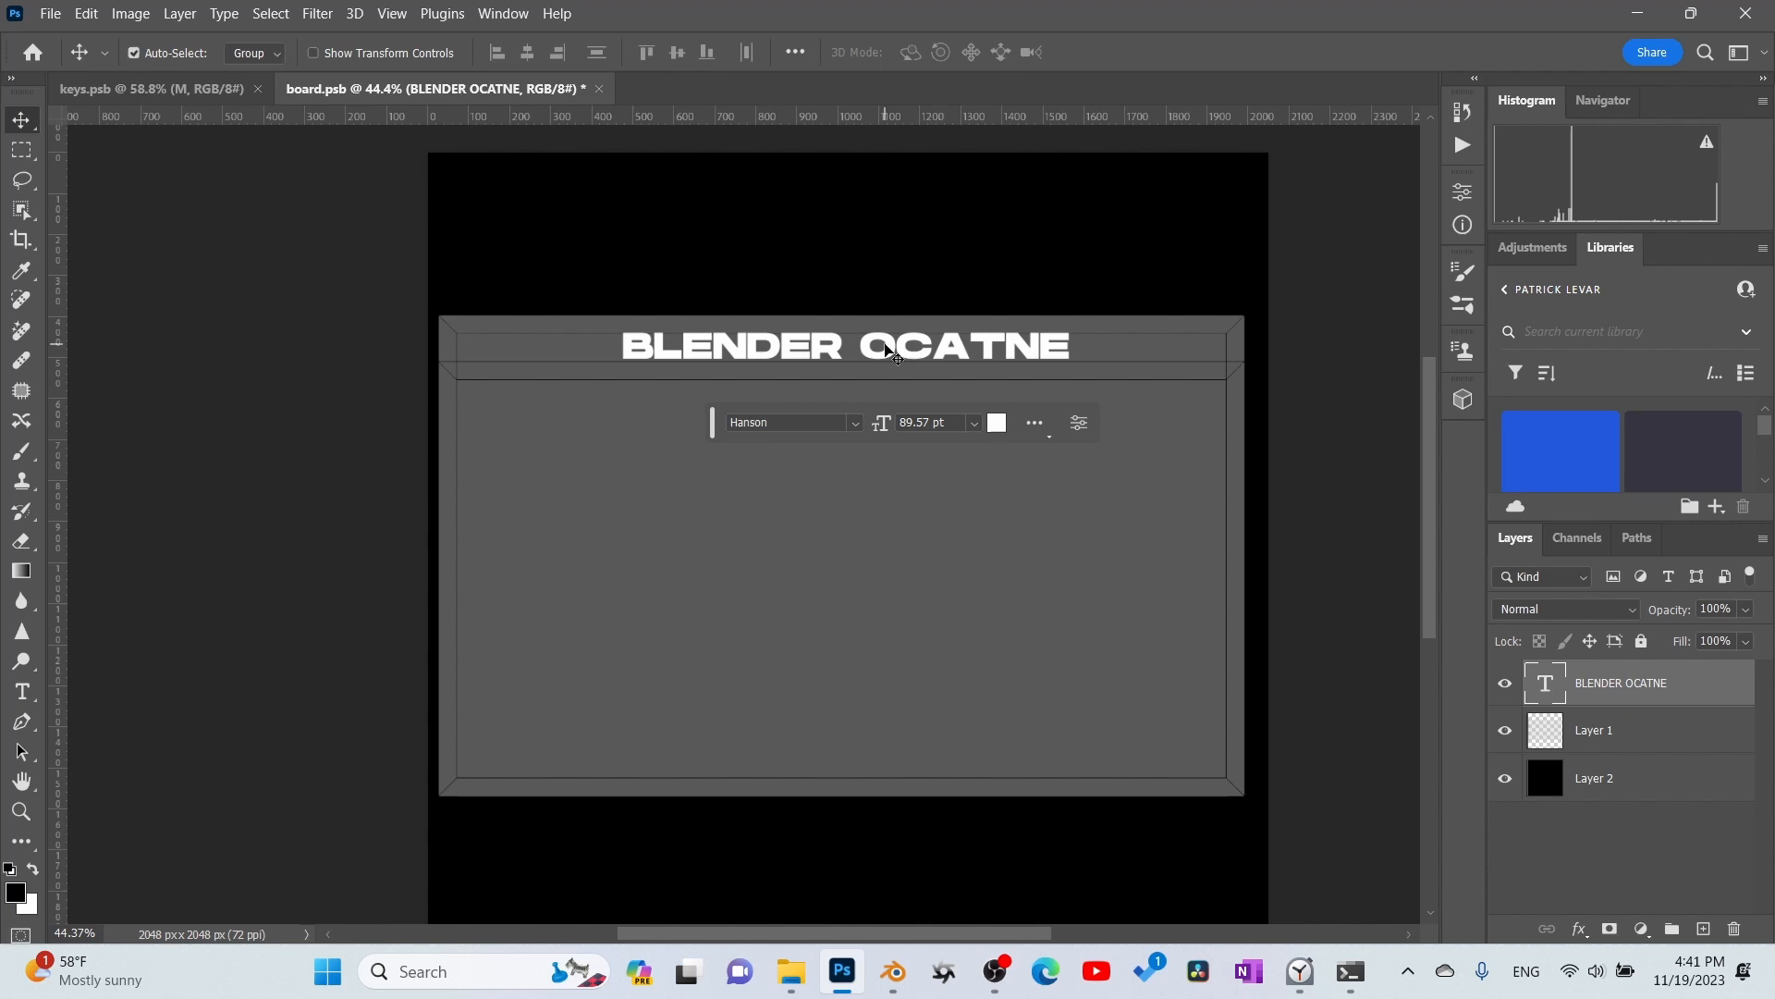
key(ctrl+s)
- Return to Blender and restart the rendered viewport preview to check the lettering's position on the board
click(896, 978)
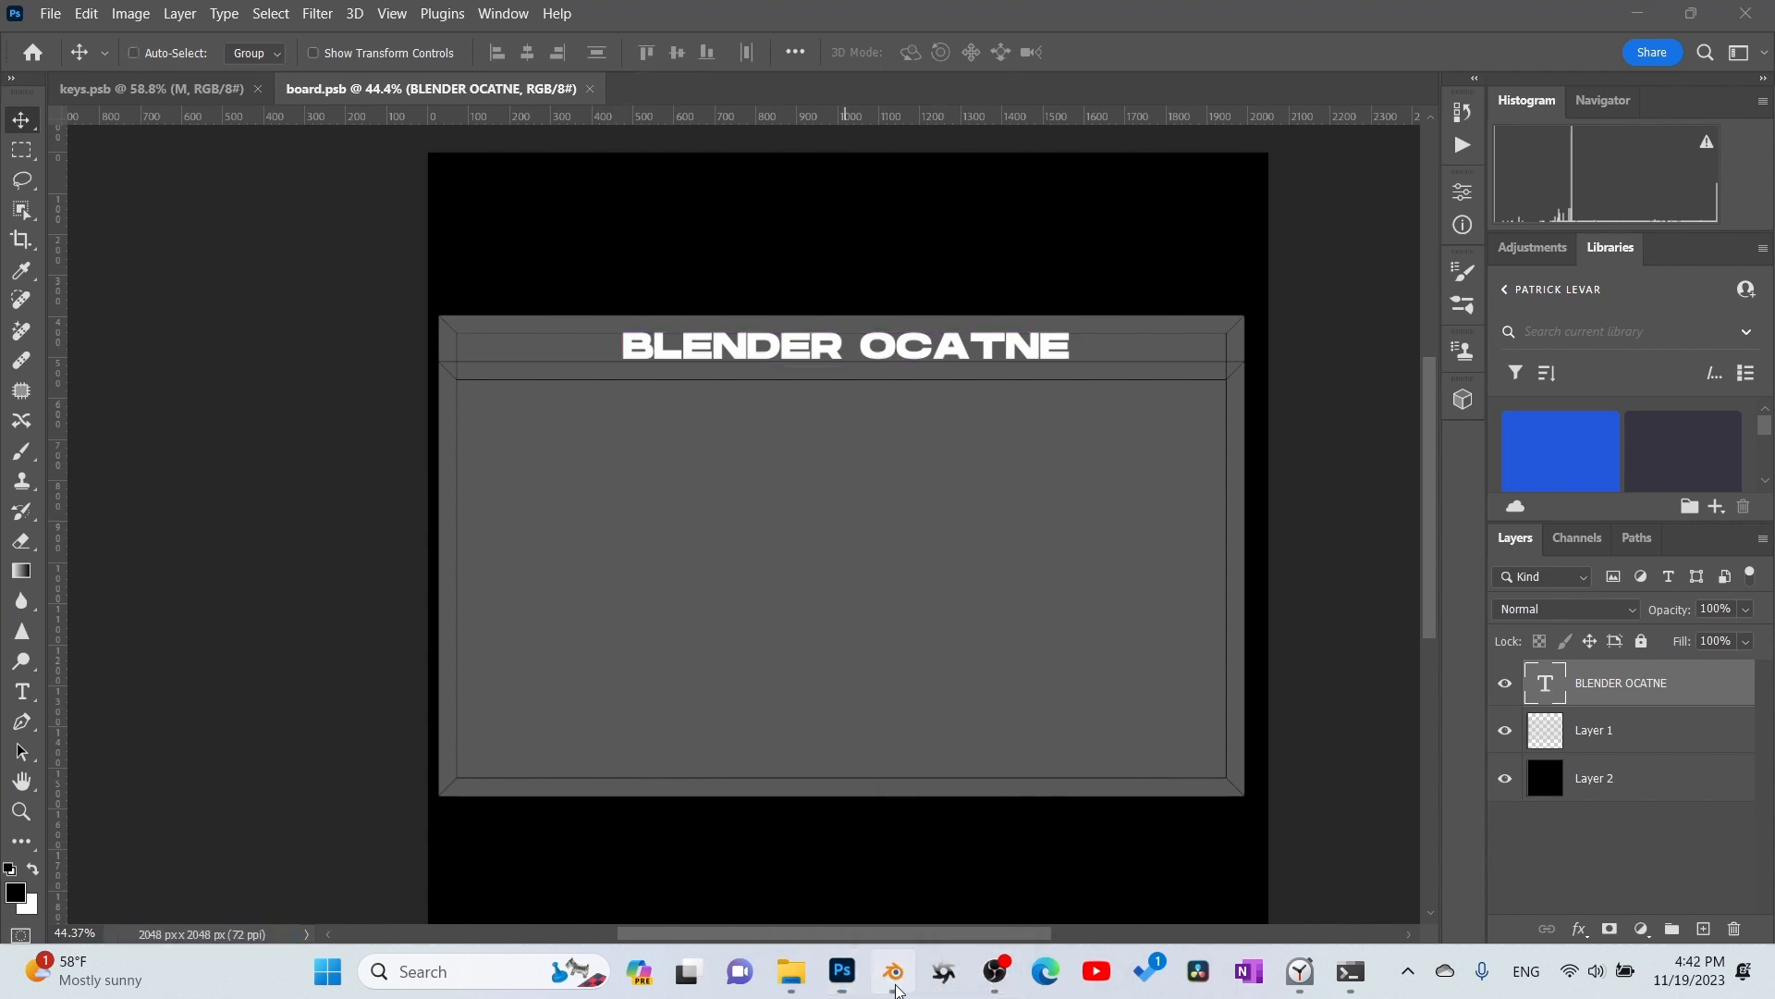
click(1402, 78)
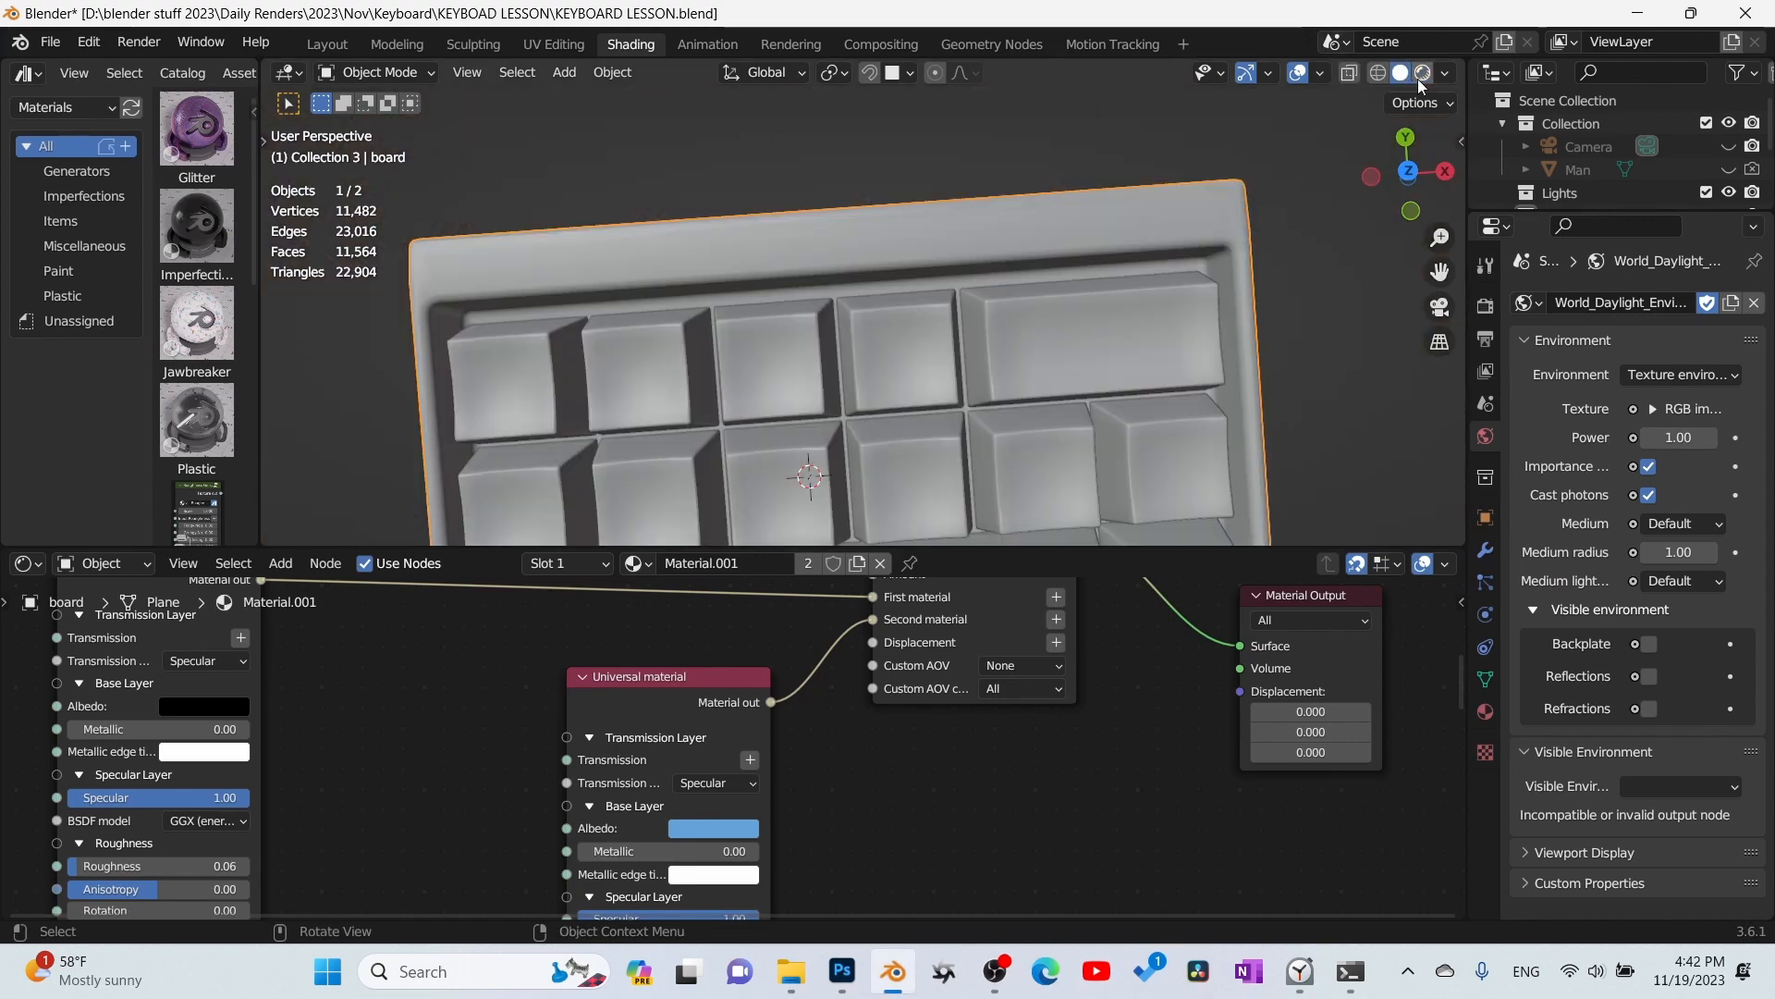
click(1423, 76)
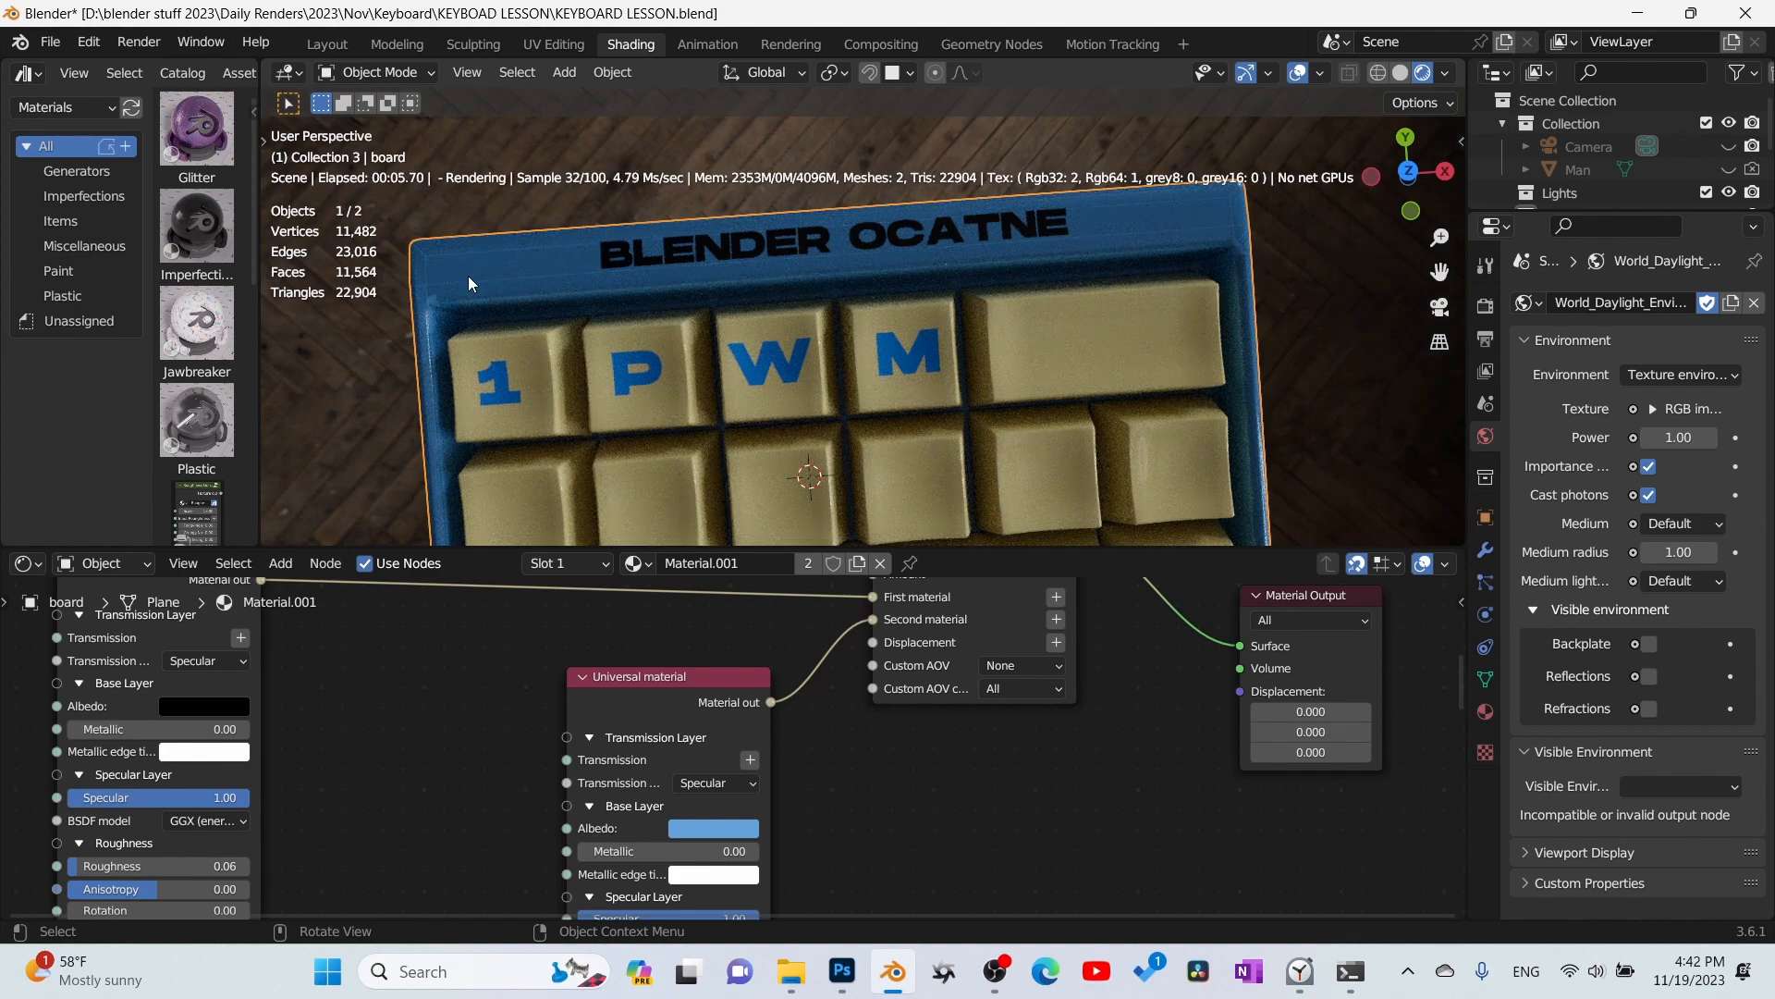
- Hide Layer 1's UV layout in Photoshop's board.psb, and restart Blender's rendered viewport preview
click(837, 976)
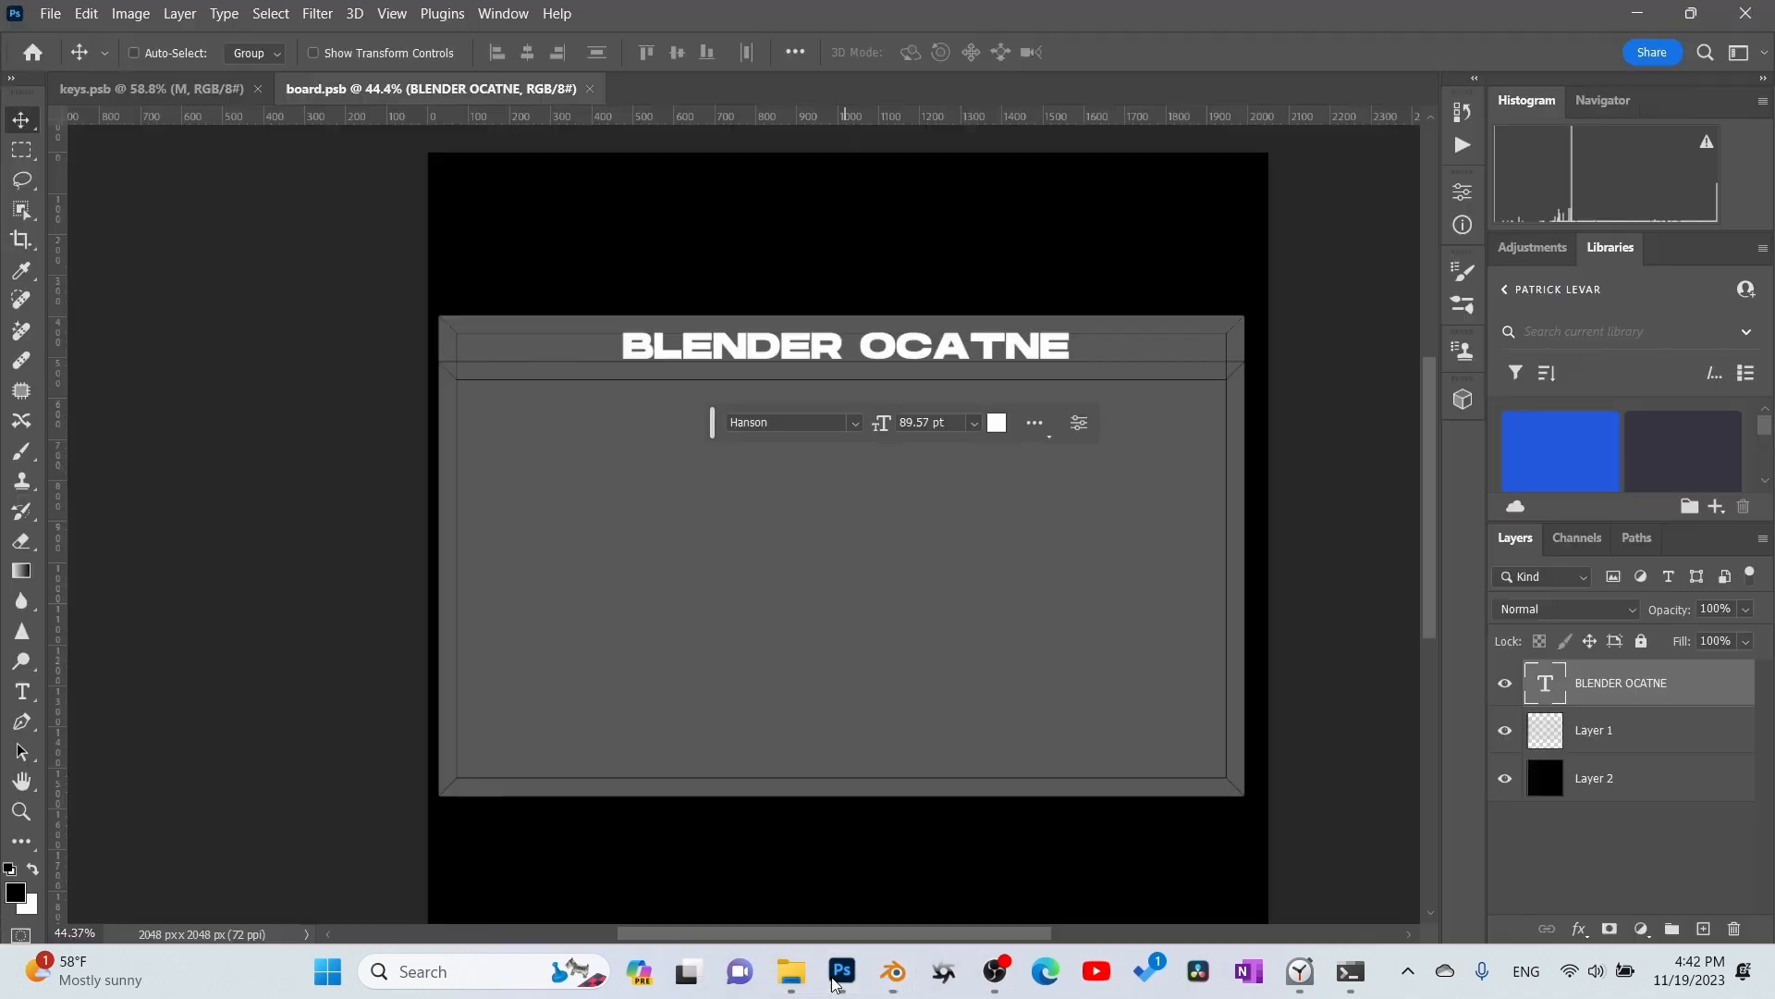
click(1506, 731)
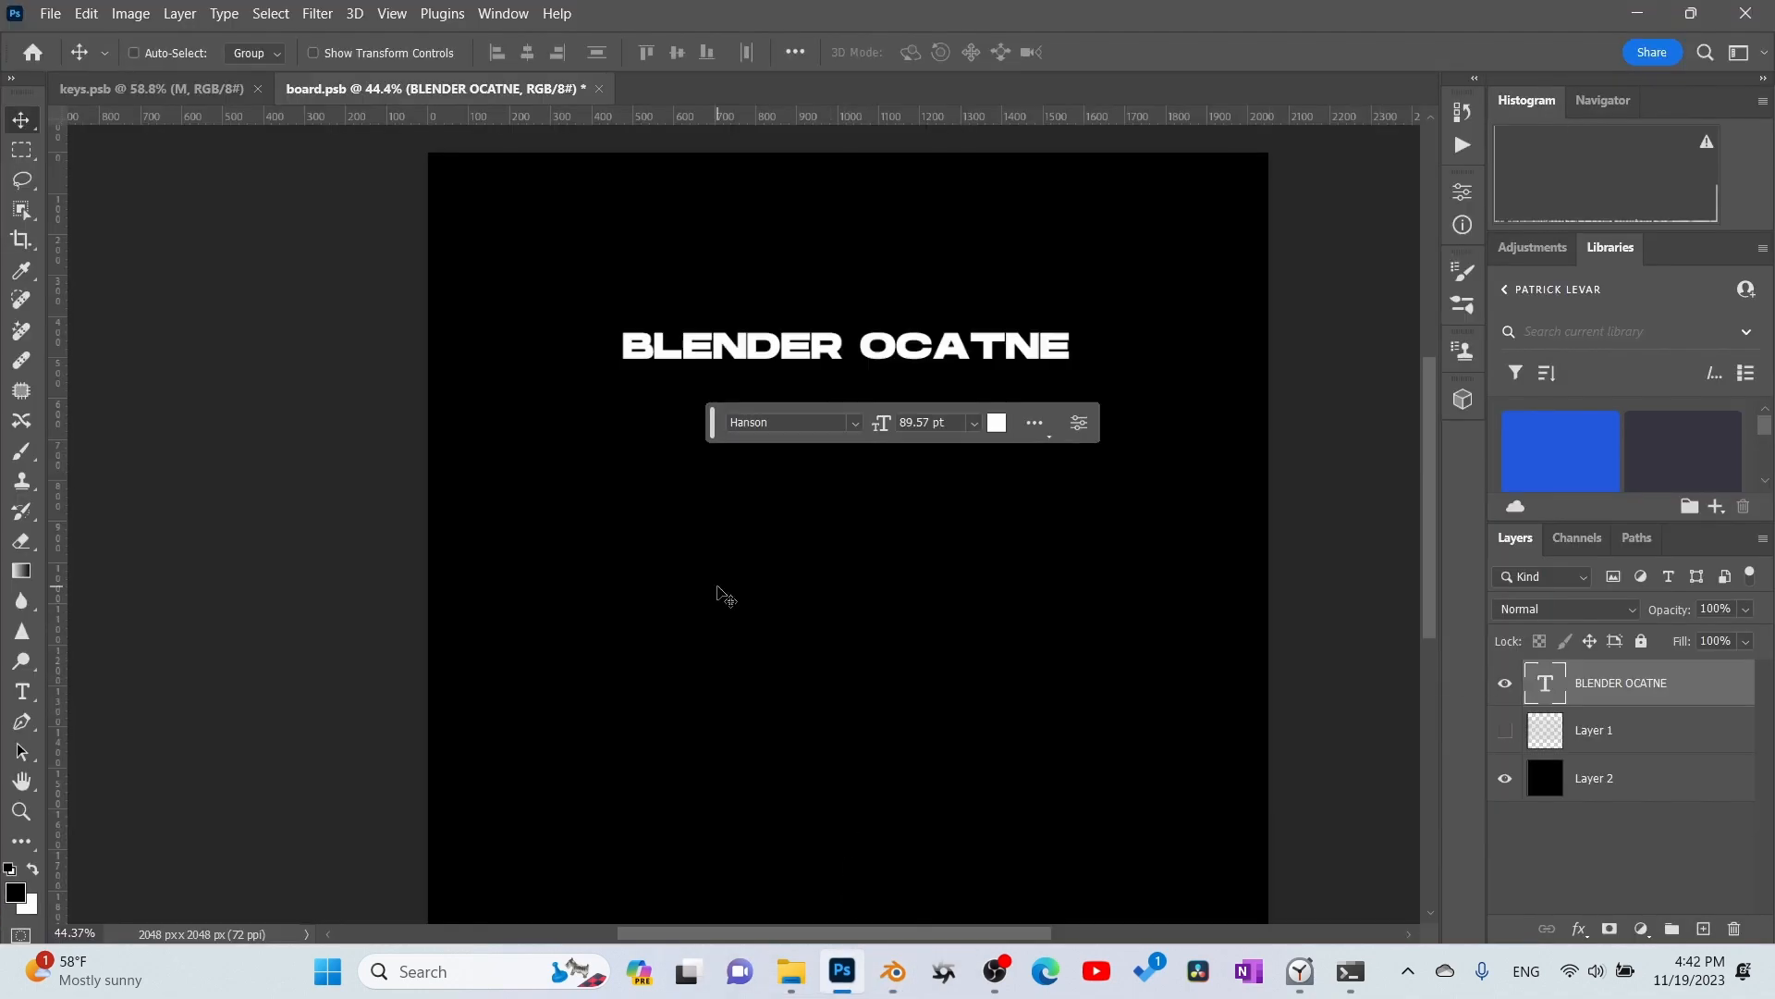
click(893, 972)
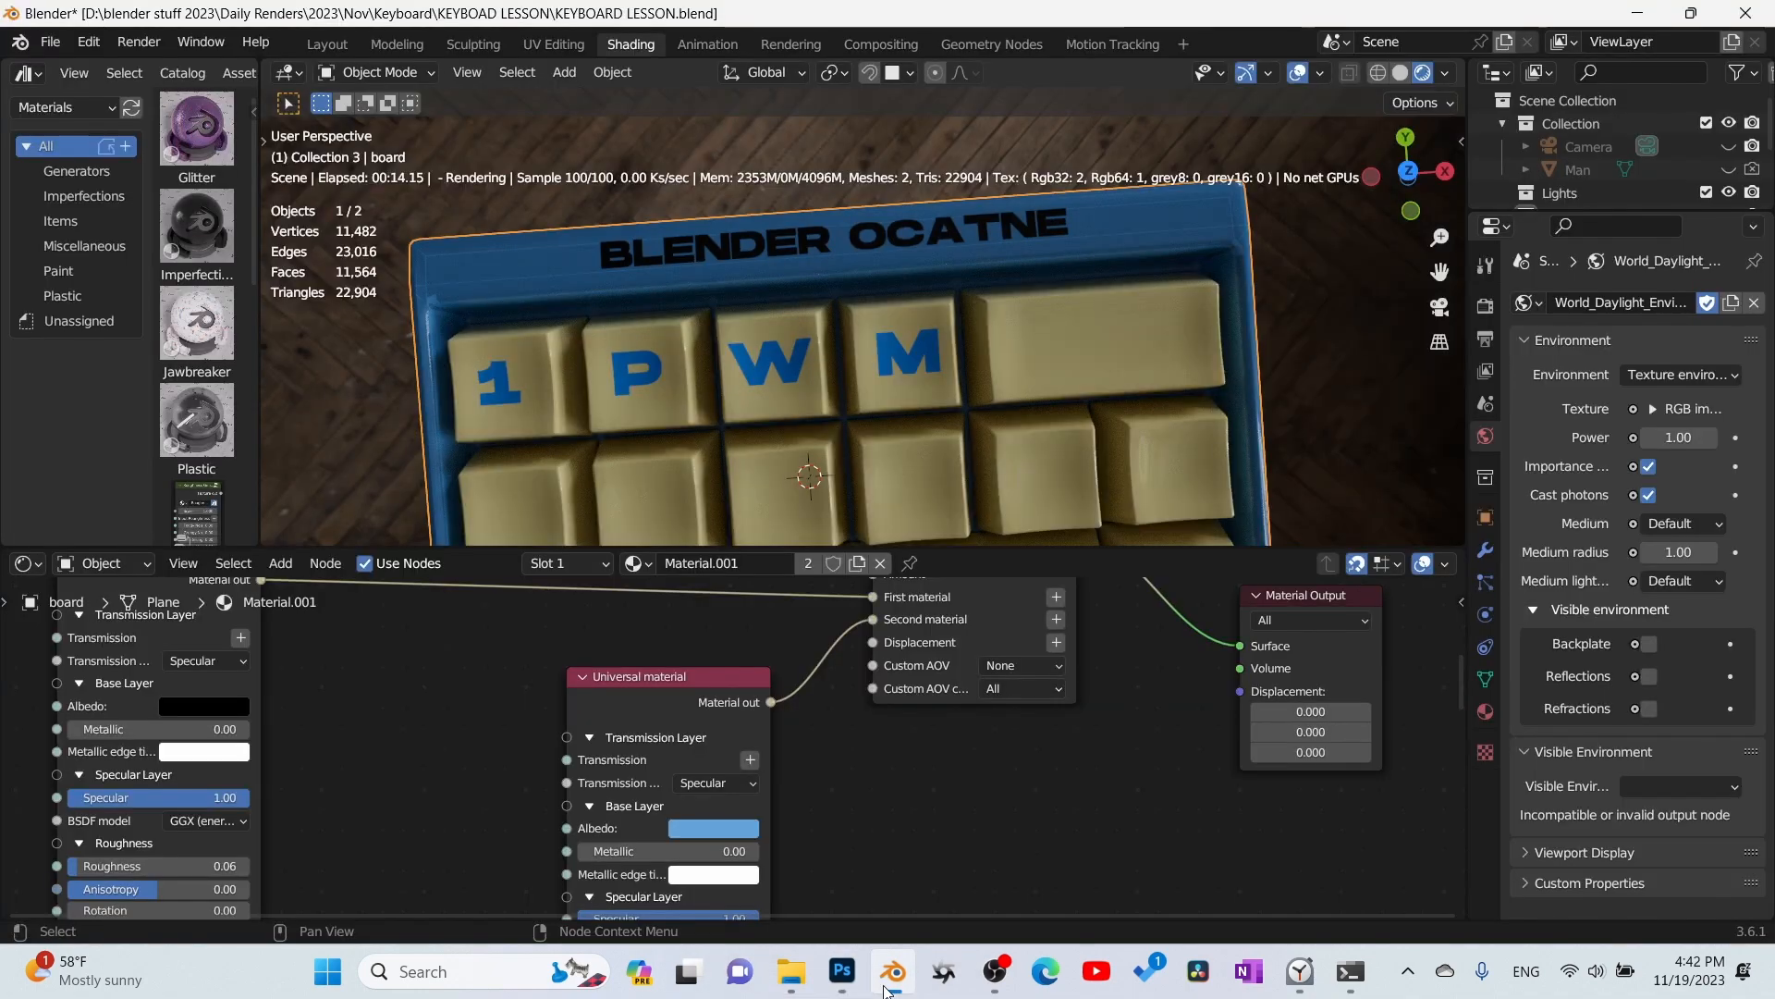
click(1401, 74)
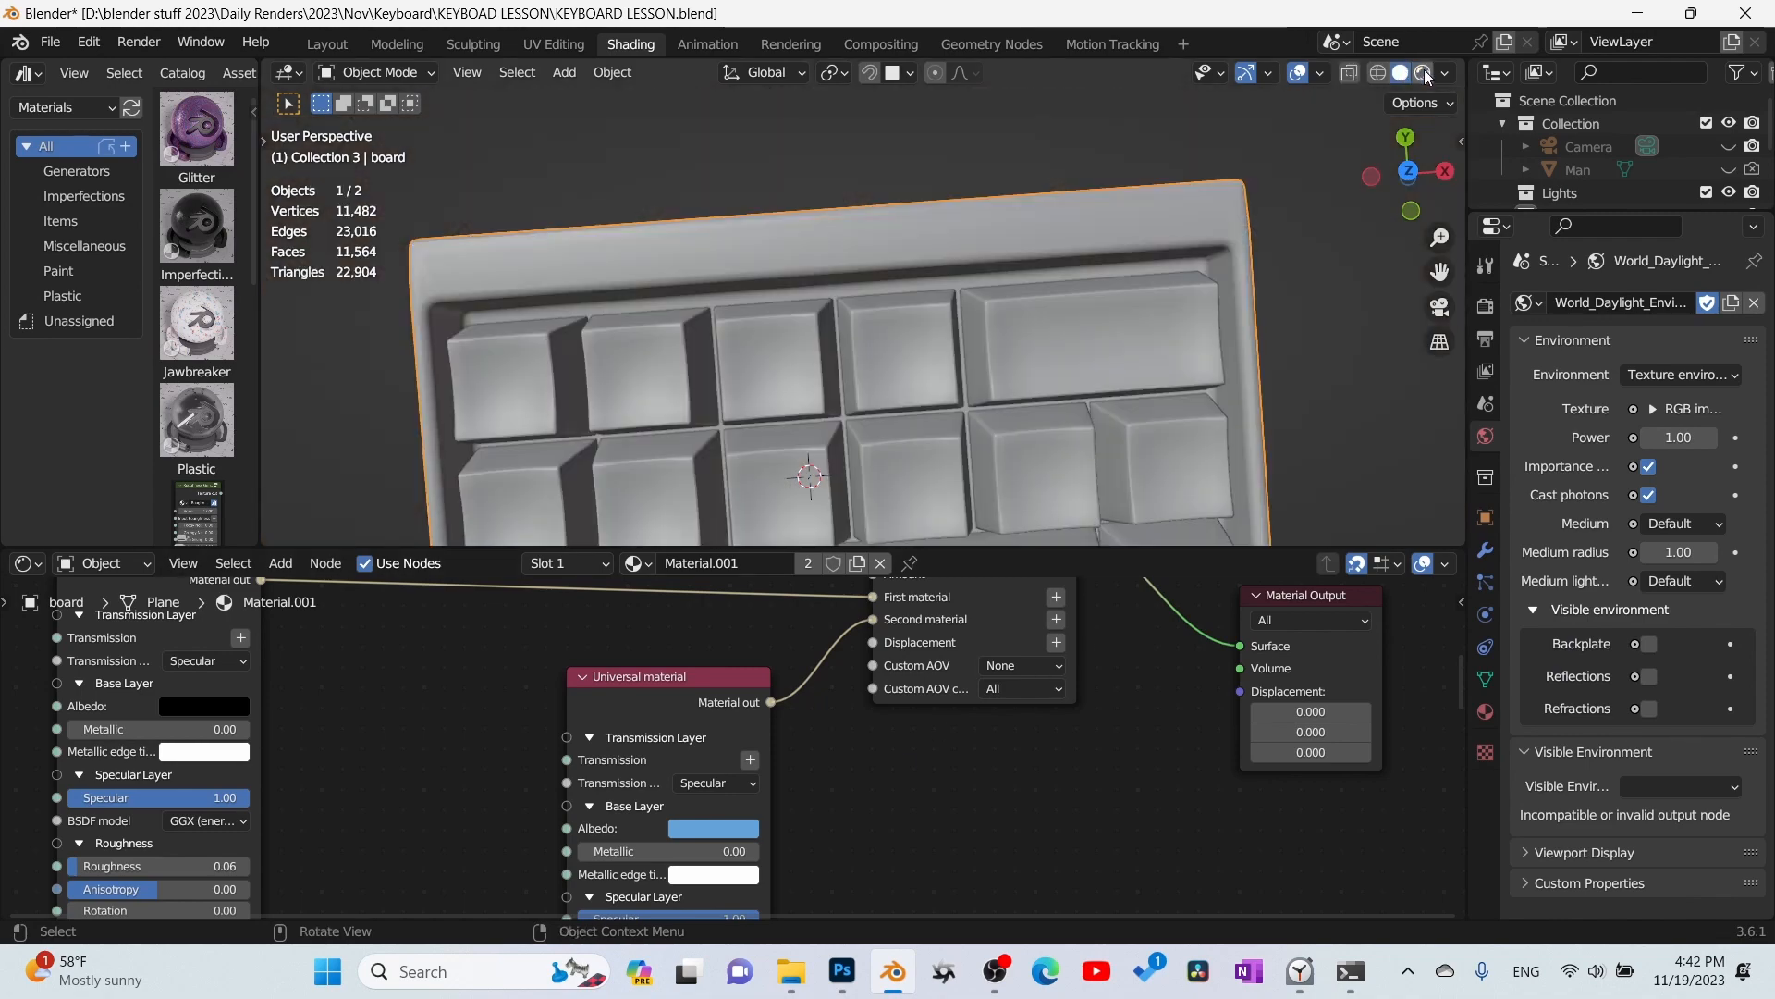
click(1423, 73)
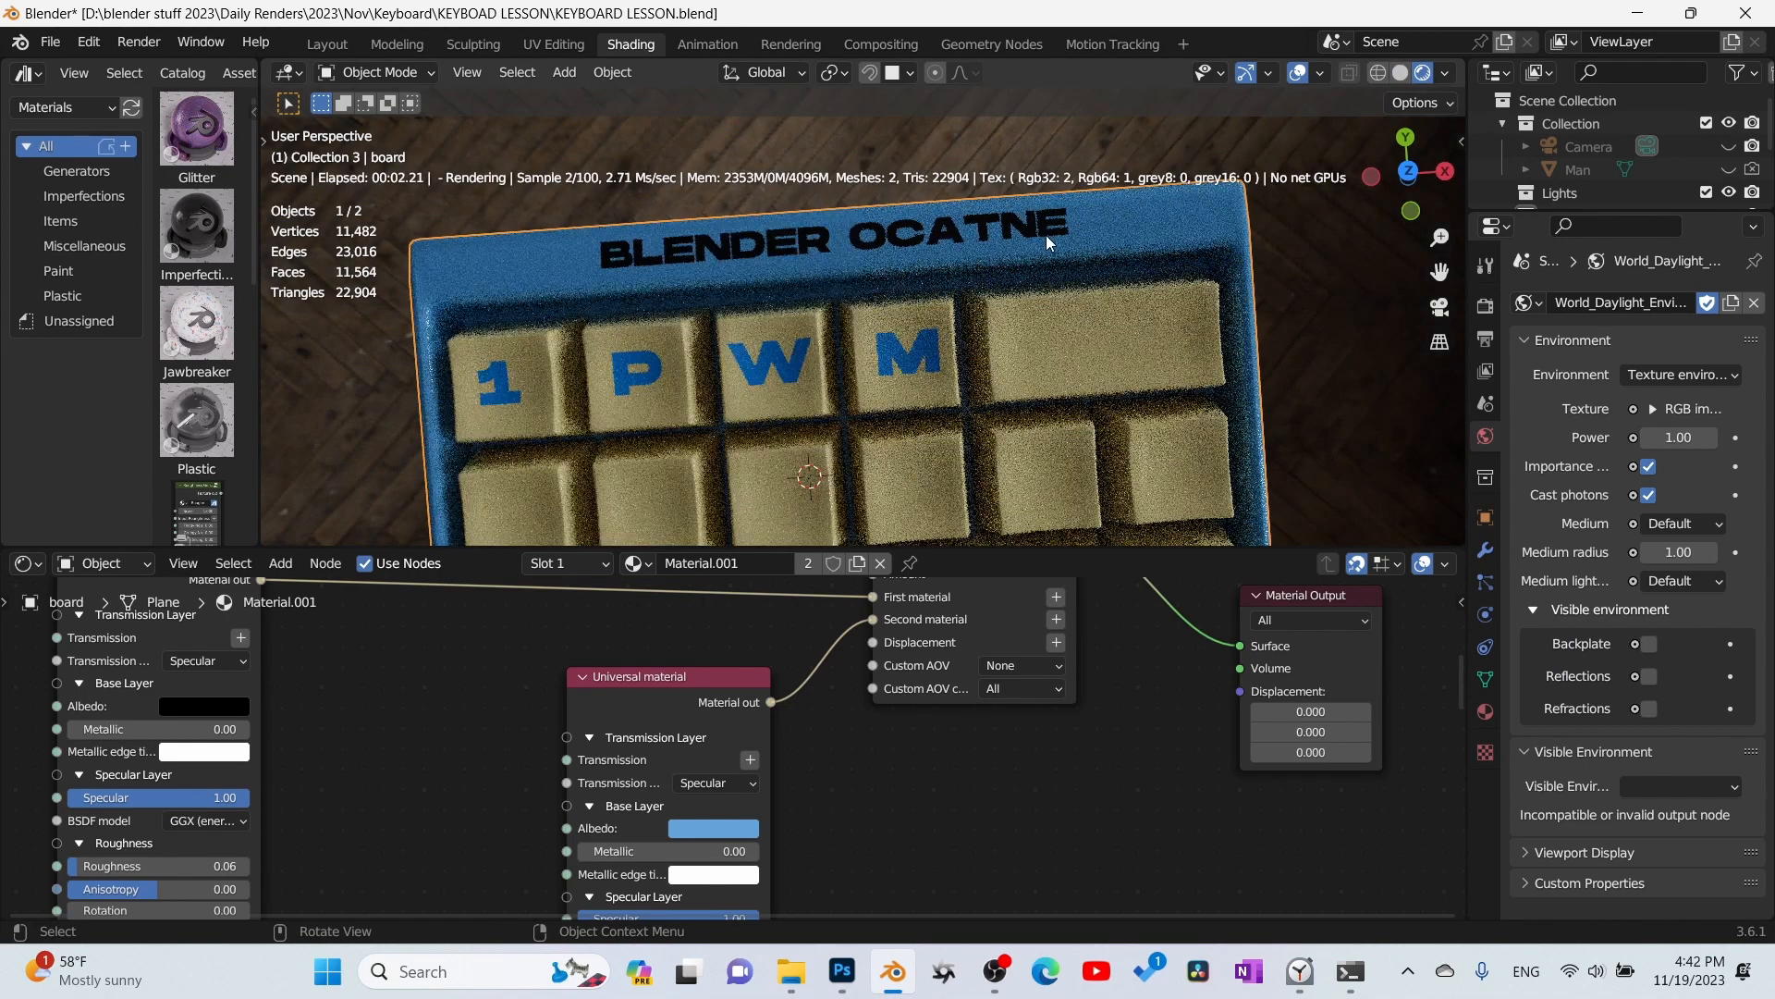